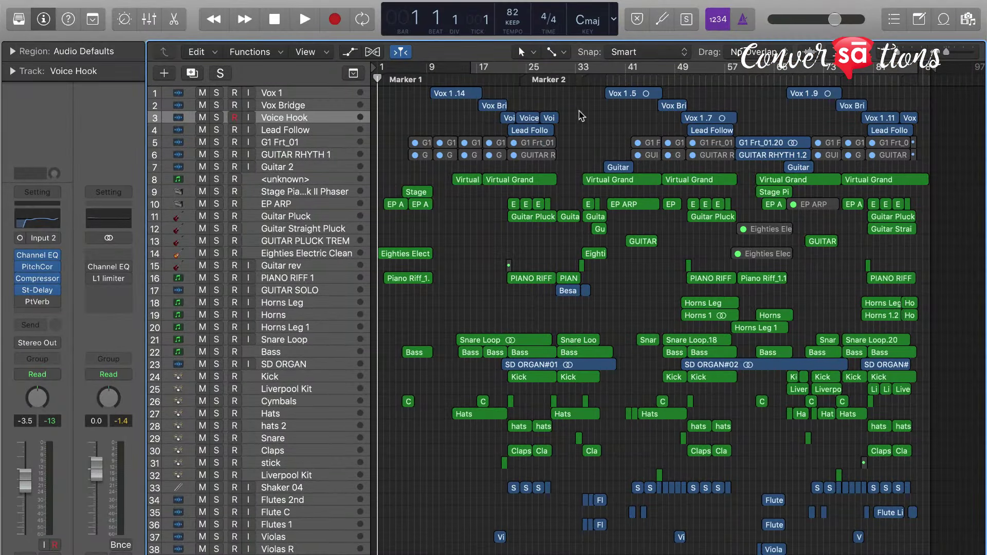
Select all muted regions in the arrangement and delete them.
{"action": "scroll", "coordinate": [579, 112], "scroll_direction": "up", "scroll_amount": 3}
{"action": "scroll", "coordinate": [663, 185], "scroll_direction": "up", "scroll_amount": 3}
{"action": "scroll", "coordinate": [663, 185], "scroll_direction": "up", "scroll_amount": 3}
{"action": "scroll", "coordinate": [622, 182], "scroll_direction": "up", "scroll_amount": 3}
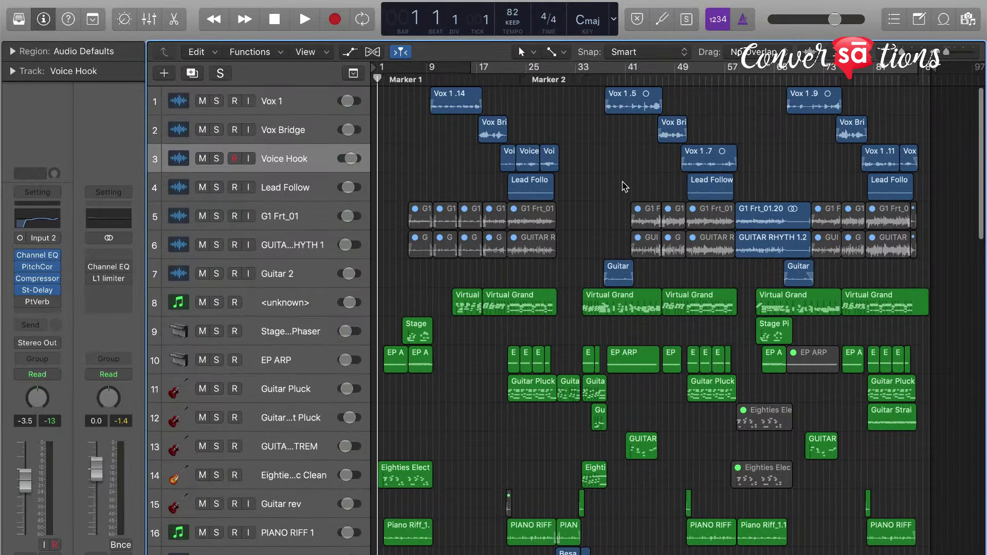
{"action": "key", "text": "shift+m"}
{"action": "key", "text": "Delete"}
Look through the whole track list and its regions, from the vocals and keys down to the strings and guitars.
{"action": "scroll", "coordinate": [622, 183], "scroll_direction": "down", "scroll_amount": 2}
{"action": "scroll", "coordinate": [623, 182], "scroll_direction": "down", "scroll_amount": 5}
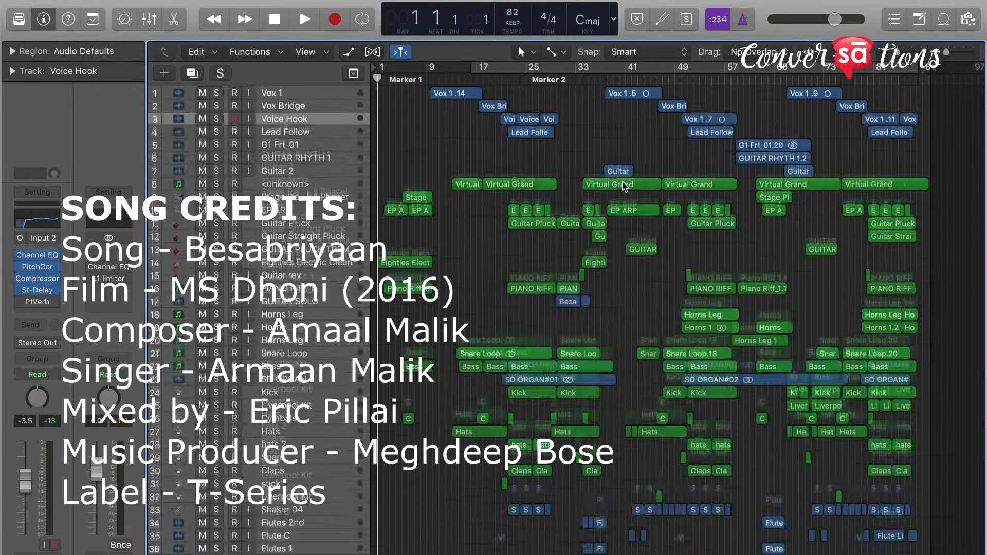
{"action": "scroll", "coordinate": [622, 181], "scroll_direction": "down", "scroll_amount": 4}
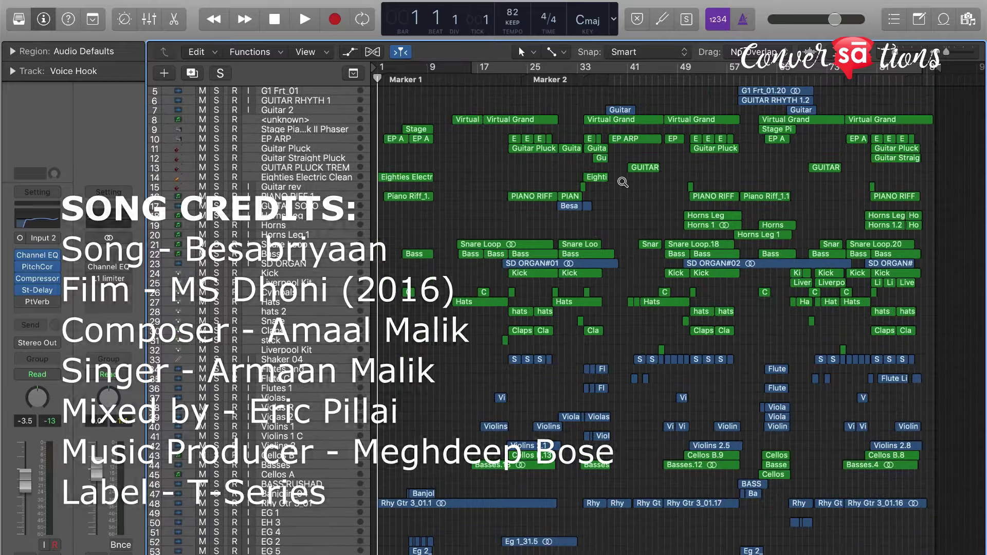
{"action": "left_click", "coordinate": [622, 182], "text": "ctrl+alt"}
{"action": "scroll", "coordinate": [622, 182], "scroll_direction": "down", "scroll_amount": 3}
{"action": "scroll", "coordinate": [622, 182], "scroll_direction": "up", "scroll_amount": 3}
{"action": "scroll", "coordinate": [623, 182], "scroll_direction": "up", "scroll_amount": 2}
{"action": "scroll", "coordinate": [622, 182], "scroll_direction": "down", "scroll_amount": 4}
{"action": "scroll", "coordinate": [623, 182], "scroll_direction": "down", "scroll_amount": 4}
{"action": "scroll", "coordinate": [623, 182], "scroll_direction": "down", "scroll_amount": 3}
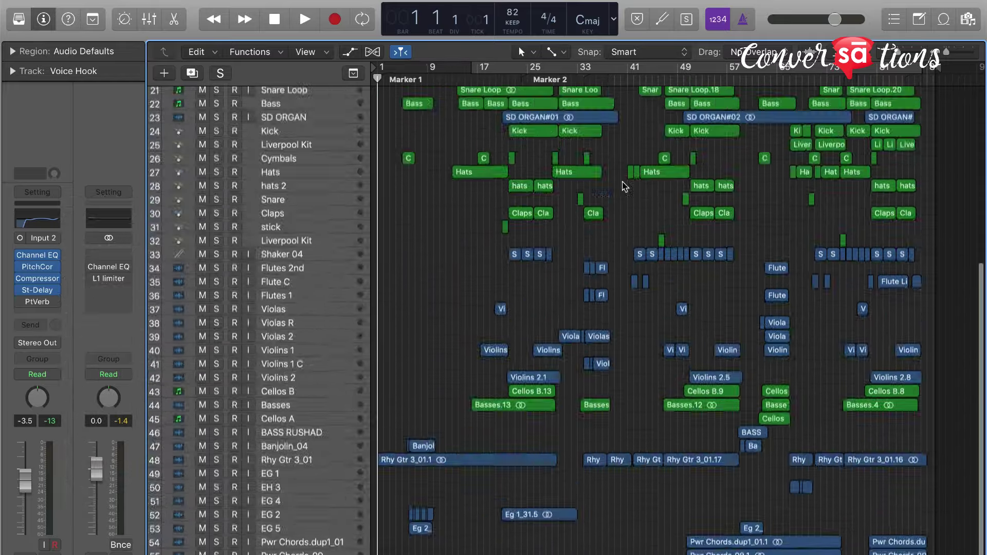
{"action": "scroll", "coordinate": [623, 182], "scroll_direction": "up", "scroll_amount": 1}
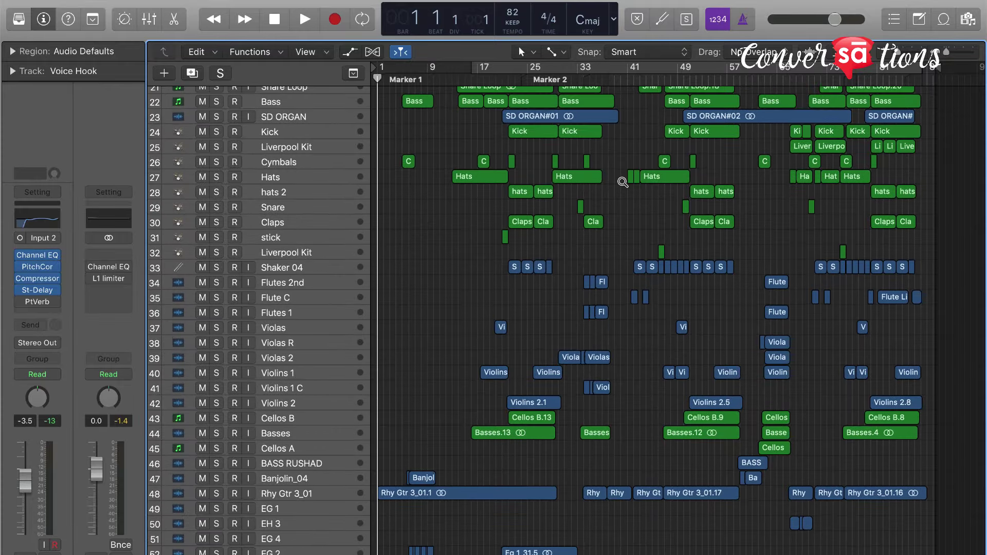
{"action": "left_click", "coordinate": [623, 182], "text": "ctrl+alt"}
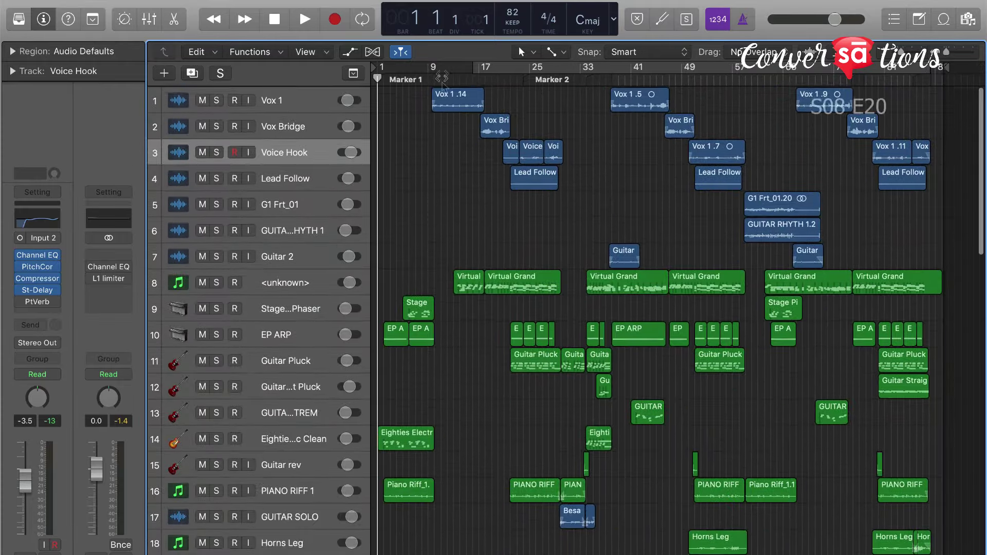
Move the playhead to bar 9 and select the Vox 1, Vox Bridge and Voice Hook tracks together.
{"action": "left_click", "coordinate": [429, 75]}
{"action": "scroll", "coordinate": [490, 93], "scroll_direction": "up", "scroll_amount": 5}
{"action": "scroll", "coordinate": [490, 93], "scroll_direction": "up", "scroll_amount": 3}
{"action": "left_click", "coordinate": [226, 186]}
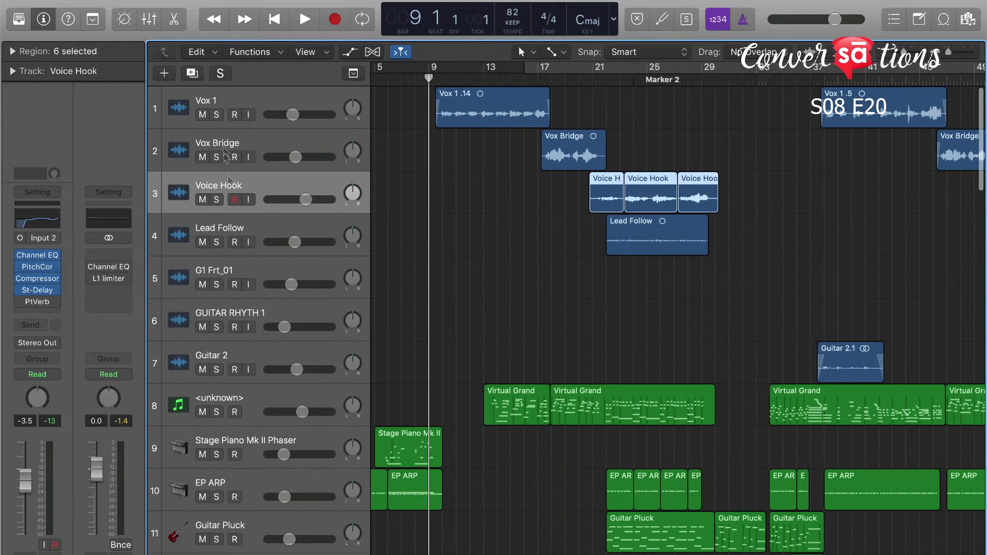
{"action": "left_click", "coordinate": [239, 101], "text": "shift"}
{"action": "scroll", "coordinate": [449, 146], "scroll_direction": "down", "scroll_amount": 5}
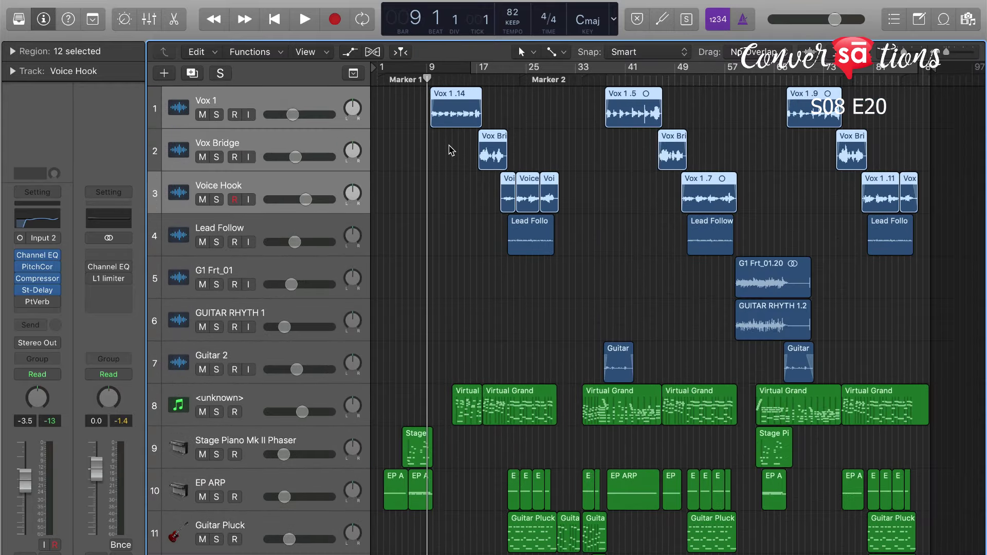
{"action": "key", "text": "super+Right"}
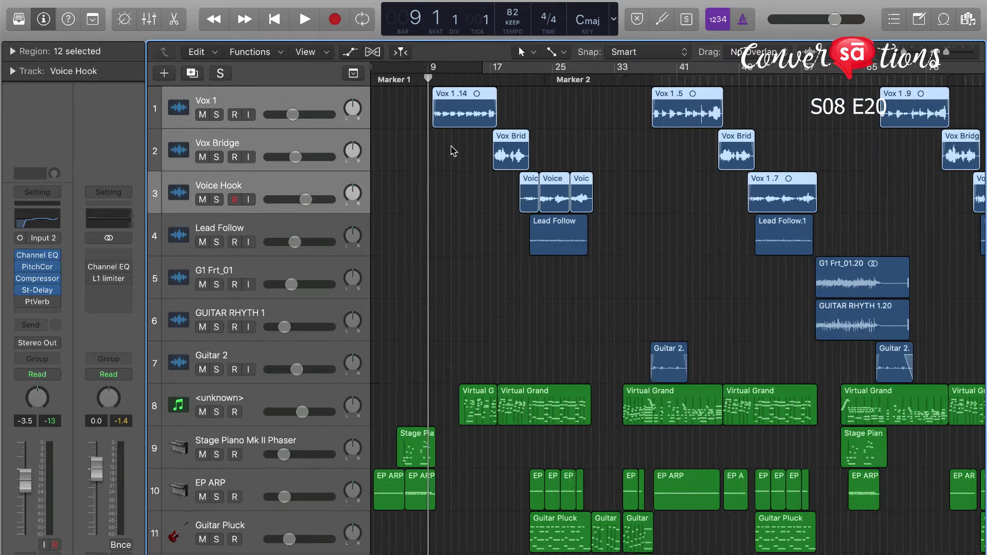
Solo the selected vocal tracks, listen from about bar 22, then stop playback and turn solo off.
{"action": "key", "text": "ctrl+s"}
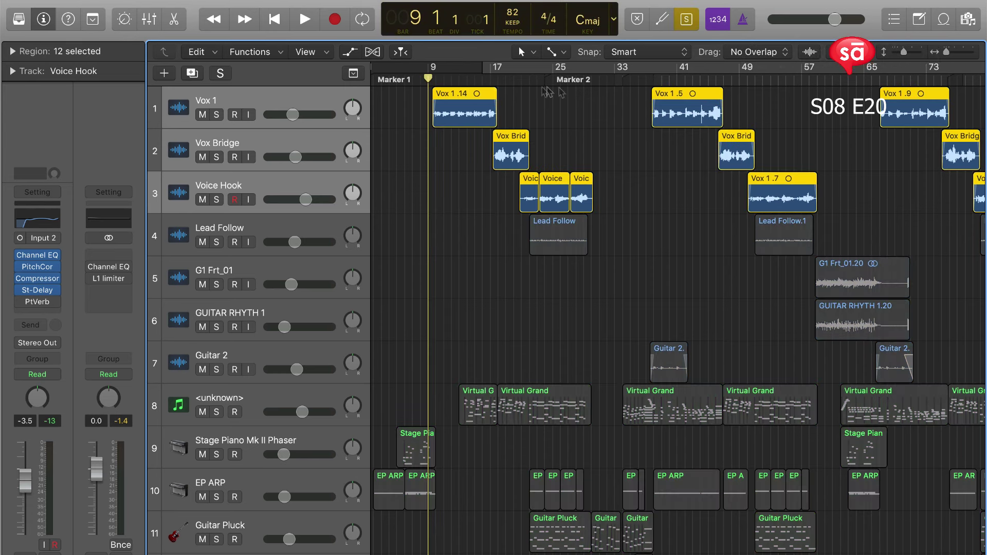
{"action": "left_click_drag", "start_coordinate": [462, 77], "coordinate": [535, 77]}
{"action": "key", "text": "space"}
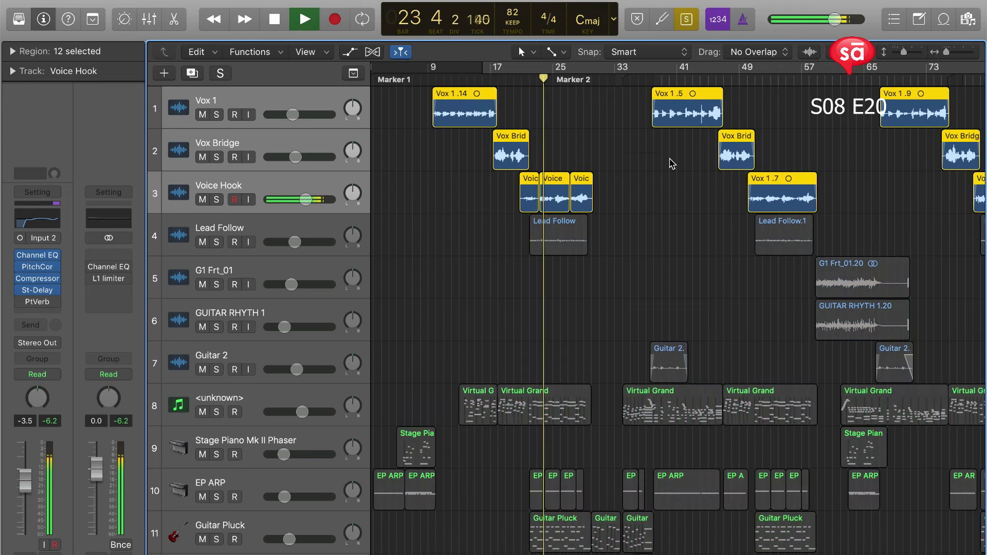
{"action": "key", "text": "super+Left"}
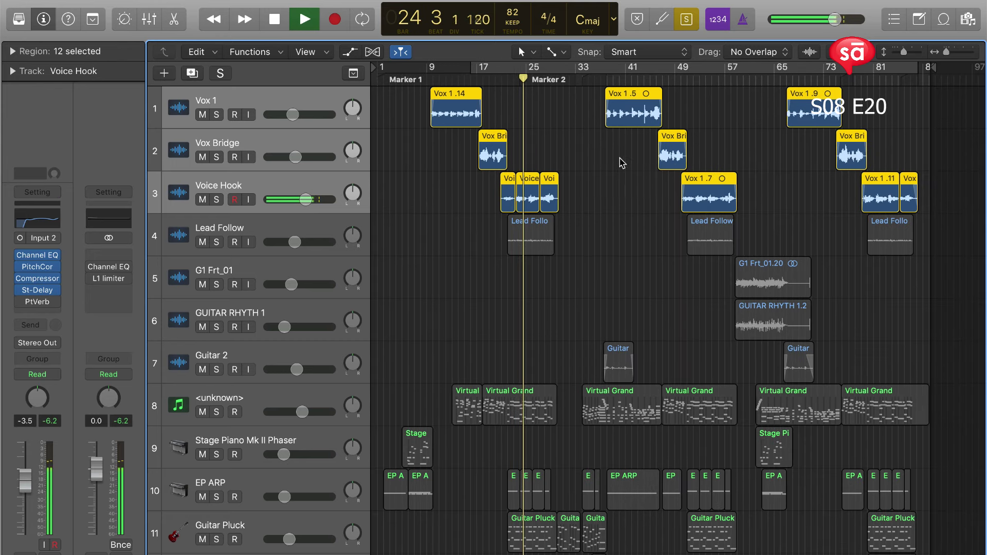
{"action": "key", "text": "space"}
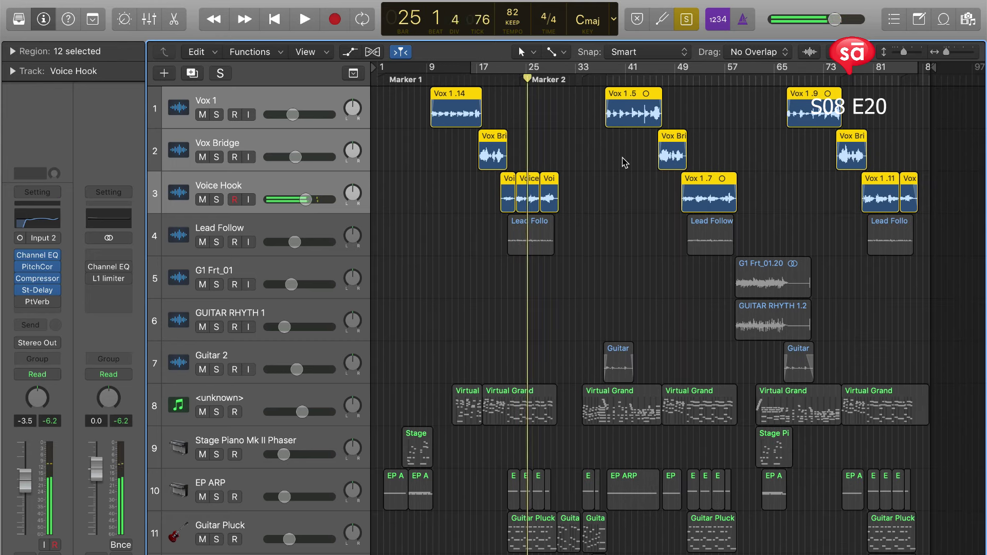
{"action": "key", "text": "ctrl+s"}
{"action": "scroll", "coordinate": [617, 167], "scroll_direction": "left", "scroll_amount": 1}
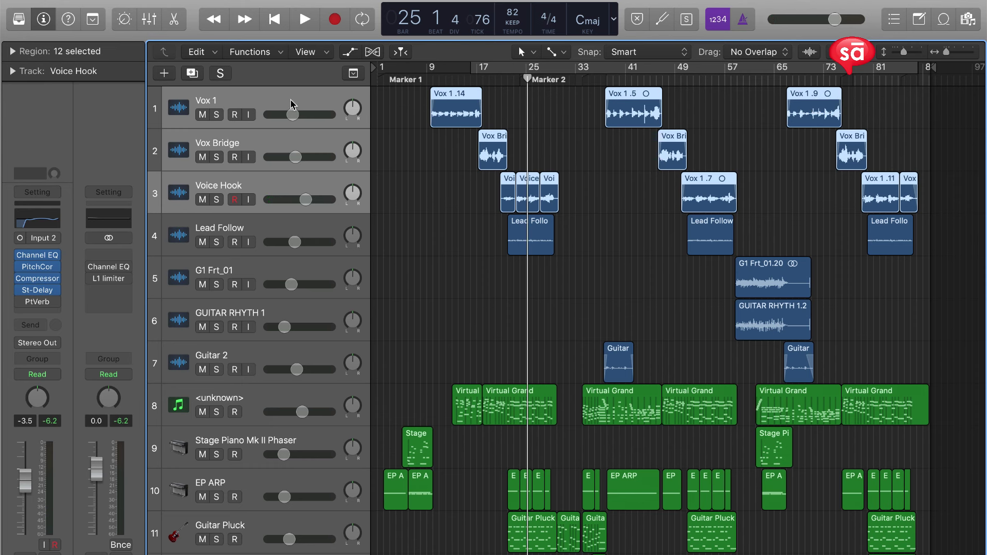
Recolour all regions on the three selected vocal tracks bright orange, then clear the region selection.
{"action": "left_click", "coordinate": [92, 19]}
{"action": "key", "text": "alt+c"}
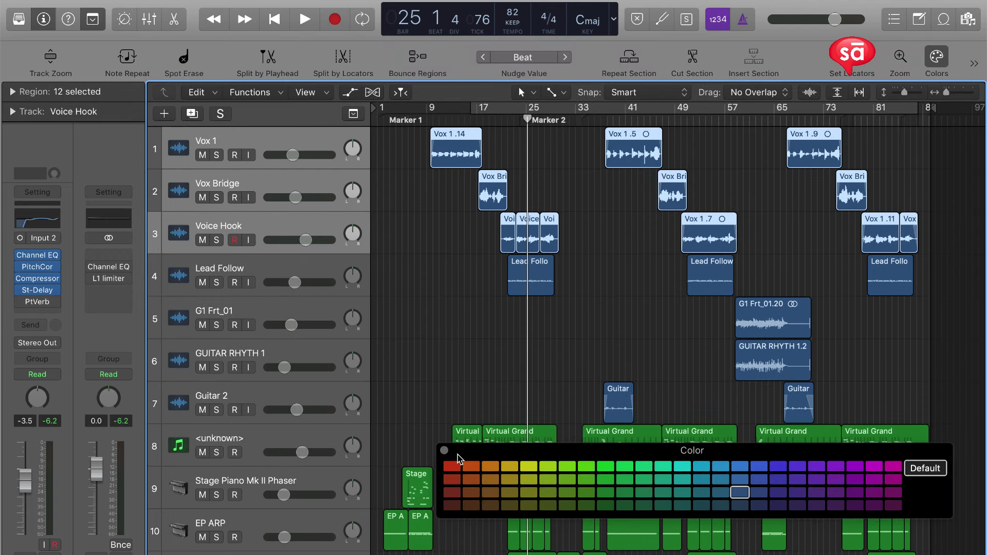
{"action": "left_click", "coordinate": [491, 466]}
{"action": "left_click", "coordinate": [444, 450]}
{"action": "left_click", "coordinate": [378, 379]}
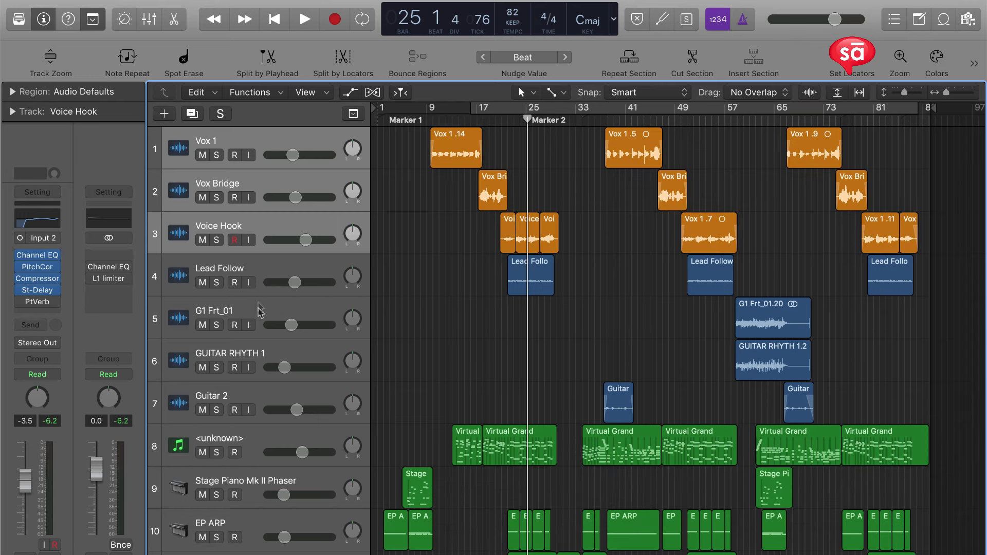
Bounce all Vox 1, Vox Bridge and Voice Hook regions in place to a new track named Vocals Dummy Pre, muting the source regions.
{"action": "left_click", "coordinate": [264, 283]}
{"action": "scroll", "coordinate": [475, 156], "scroll_direction": "down", "scroll_amount": 2}
{"action": "left_click_drag", "start_coordinate": [395, 130], "coordinate": [926, 199]}
{"action": "left_click", "coordinate": [297, 198]}
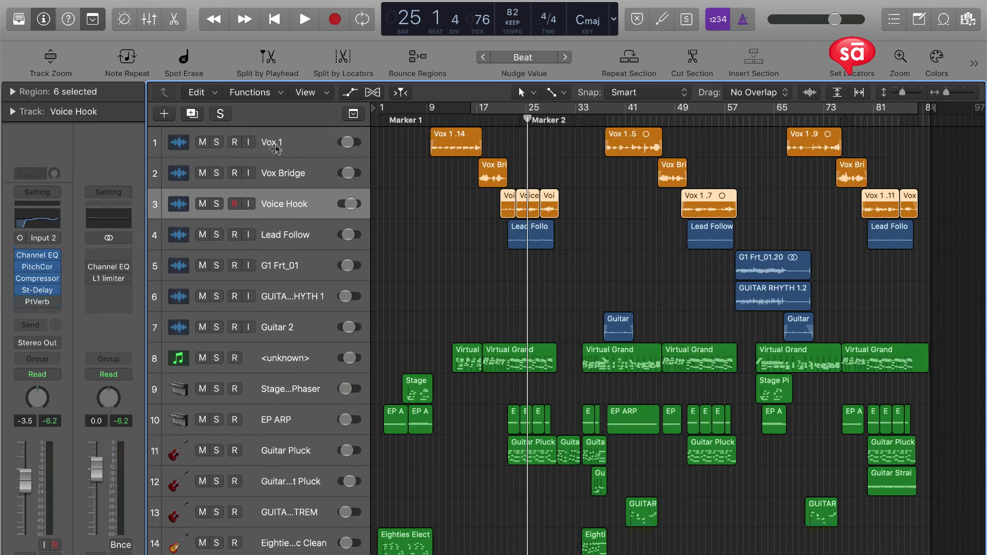
{"action": "left_click", "coordinate": [280, 145], "text": "shift"}
{"action": "key", "text": "super+Down"}
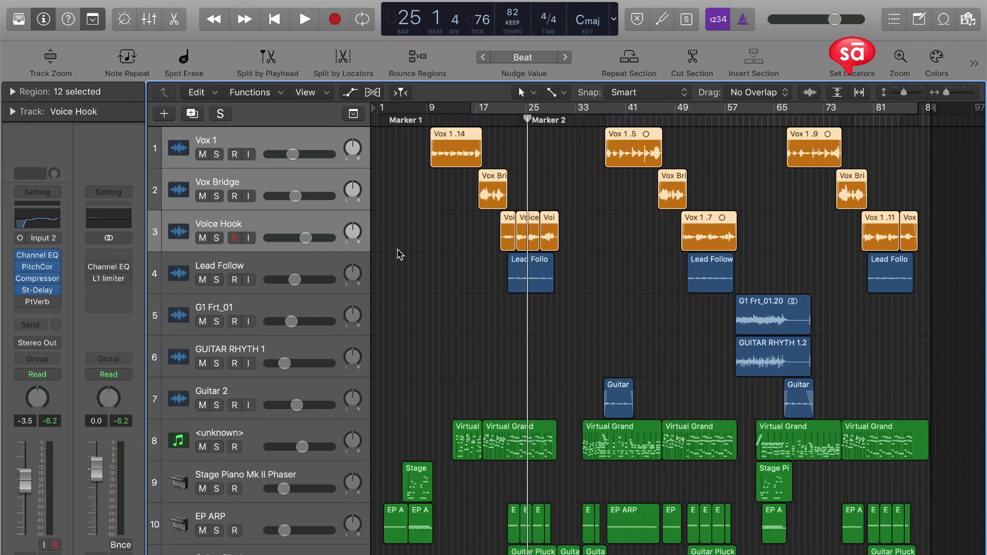
{"action": "key", "text": "ctrl+b"}
{"action": "type", "text": "Vocals Dummy Pre"}
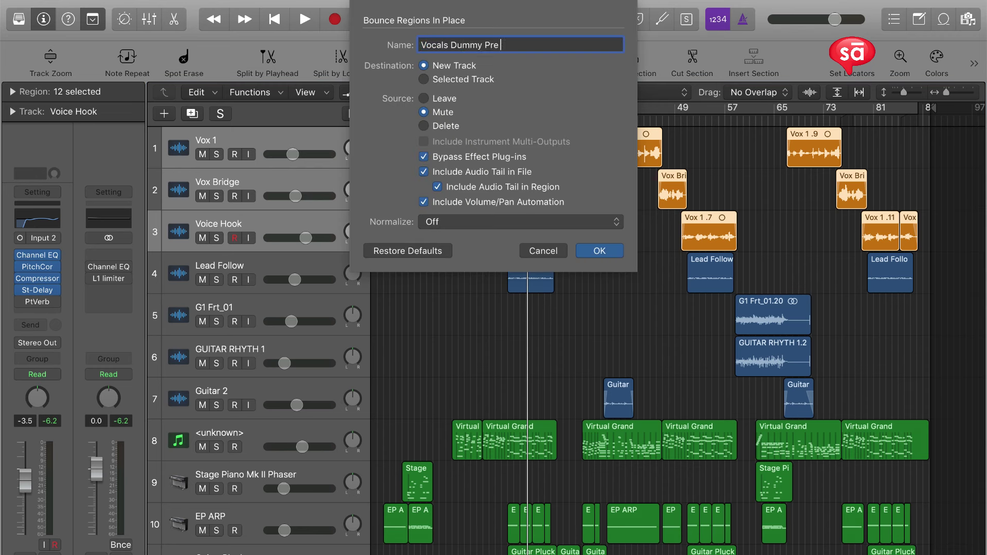
{"action": "left_click", "coordinate": [446, 162]}
{"action": "left_click", "coordinate": [611, 250]}
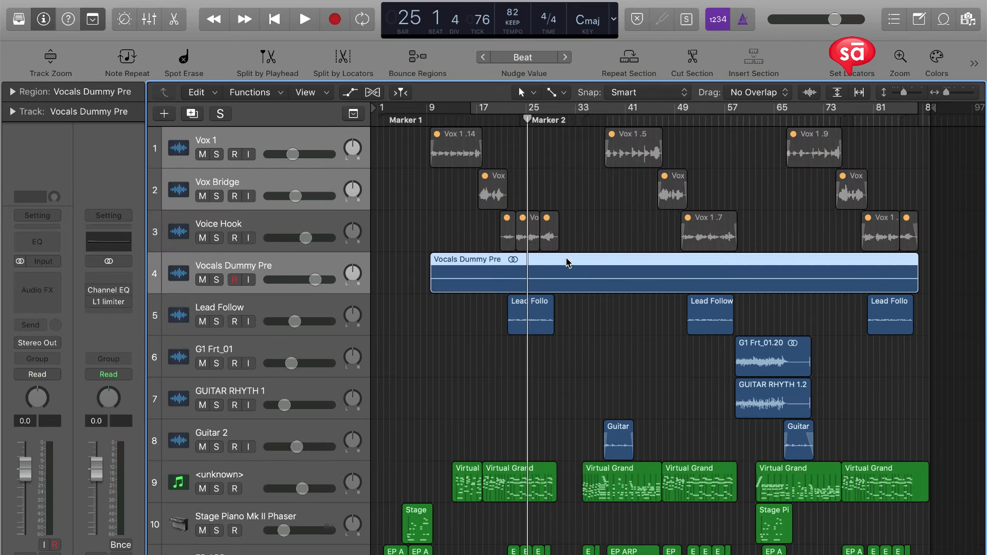
Audition the bounced Vocals Dummy Pre track in solo, turn solo off and select the three original vocal tracks.
{"action": "key", "text": "ctrl+s"}
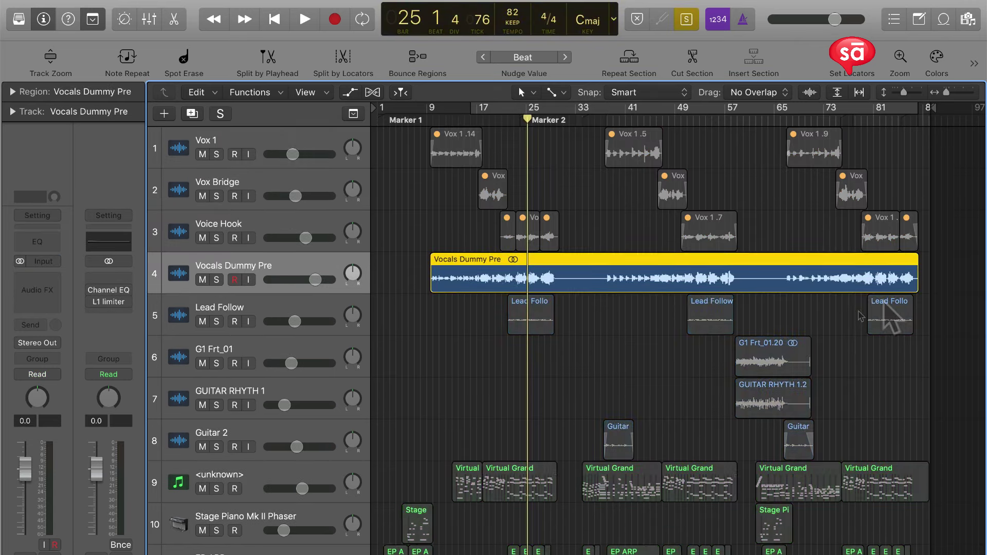
{"action": "key", "text": "ctrl+s"}
{"action": "key", "text": "space"}
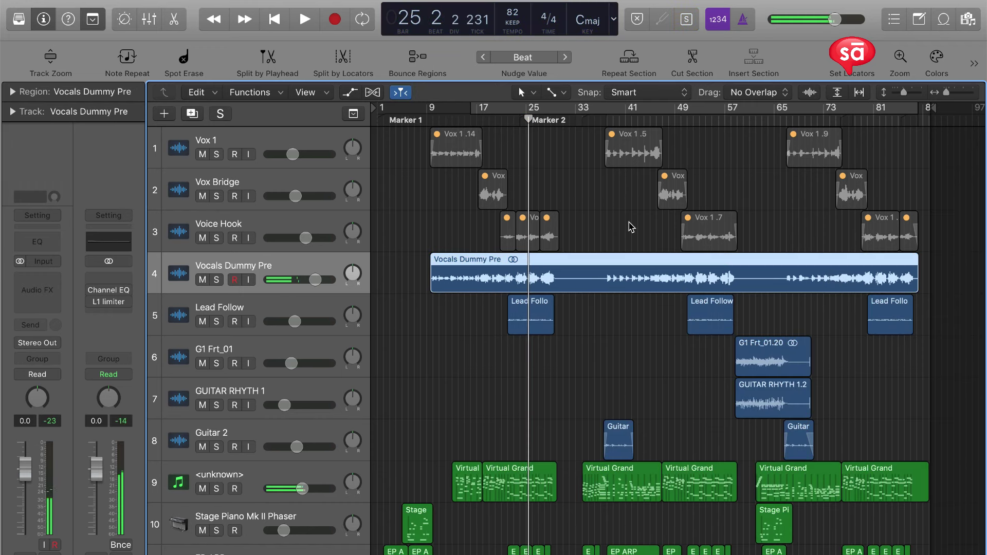
{"action": "left_click", "coordinate": [630, 224]}
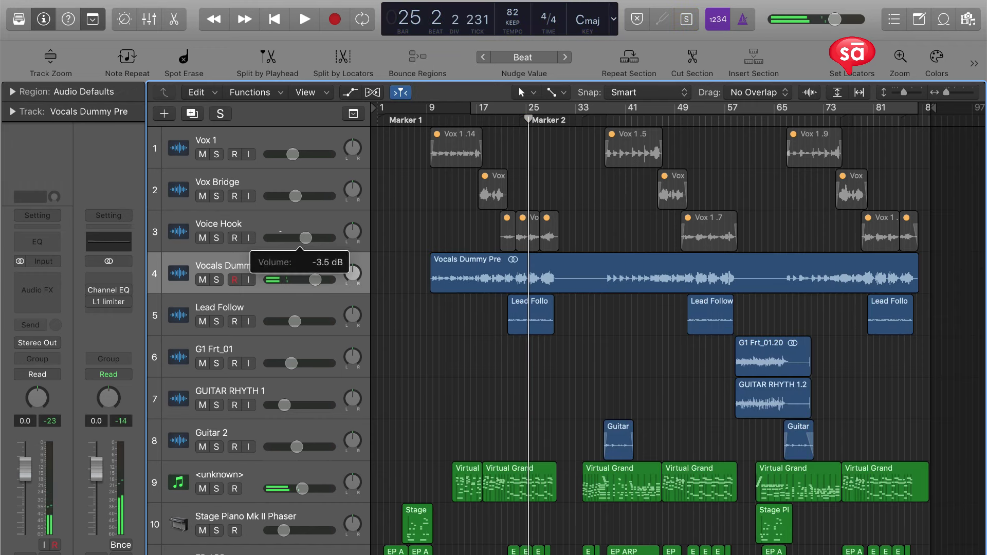
{"action": "left_click", "coordinate": [281, 150]}
{"action": "left_click", "coordinate": [360, 230], "text": "shift"}
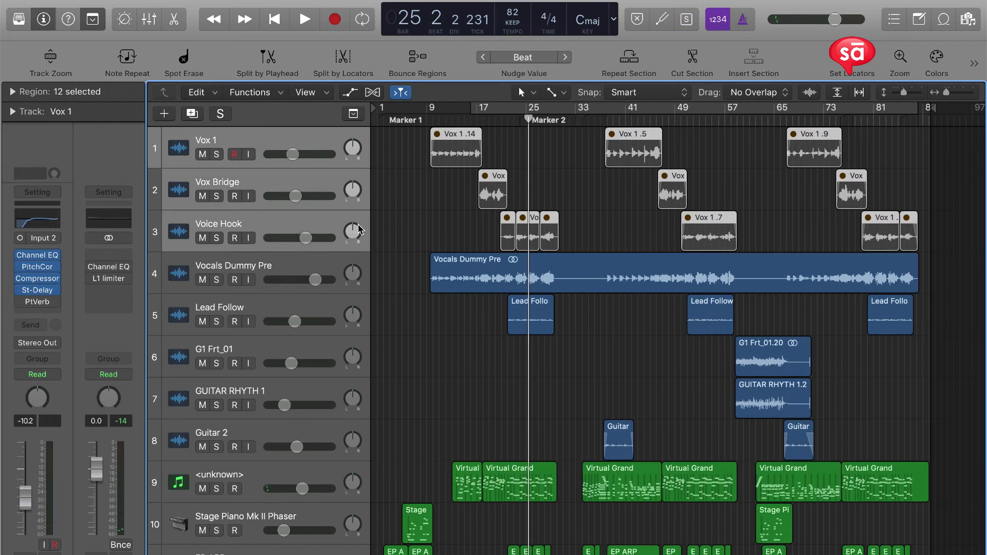
Solo the Lead Follow track, listen from its first region, then stop playback and turn solo off.
{"action": "left_click", "coordinate": [245, 333]}
{"action": "key", "text": "ctrl+s"}
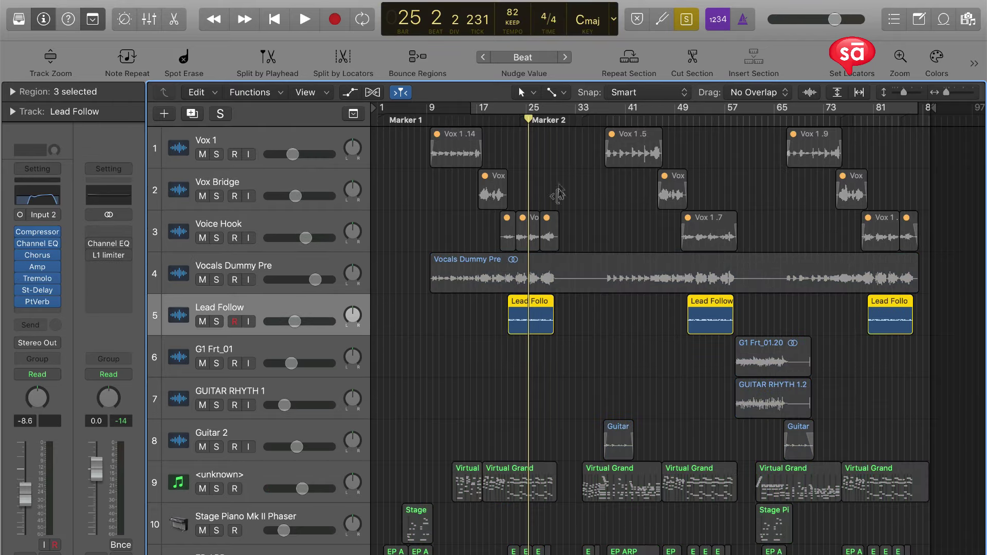
{"action": "key", "text": "shift+space"}
{"action": "scroll", "coordinate": [533, 145], "scroll_direction": "up", "scroll_amount": 5}
{"action": "scroll", "coordinate": [535, 146], "scroll_direction": "down", "scroll_amount": 2}
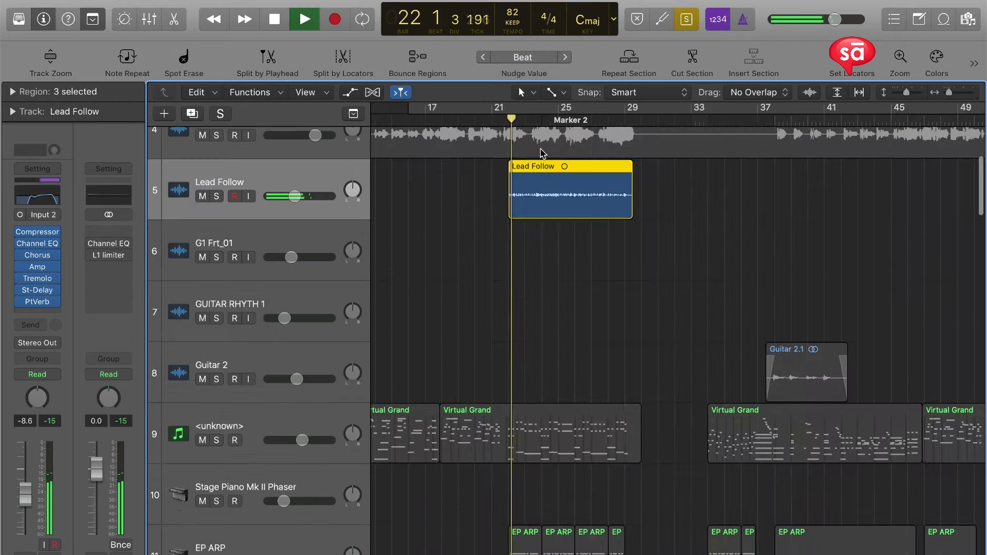
{"action": "scroll", "coordinate": [541, 151], "scroll_direction": "down", "scroll_amount": 5}
{"action": "key", "text": "super+Up"}
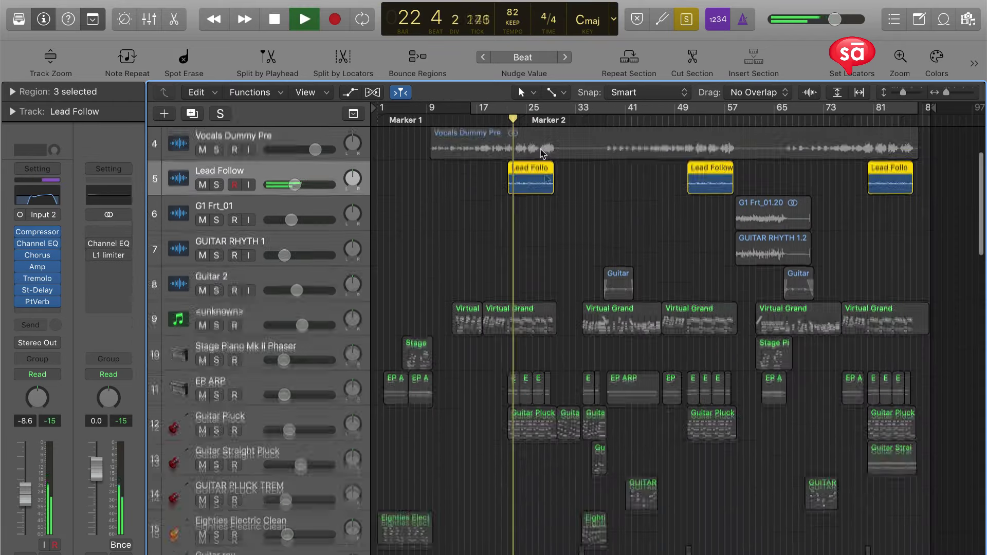
{"action": "key", "text": "space"}
{"action": "key", "text": "ctrl+s"}
{"action": "key", "text": "super+Up"}
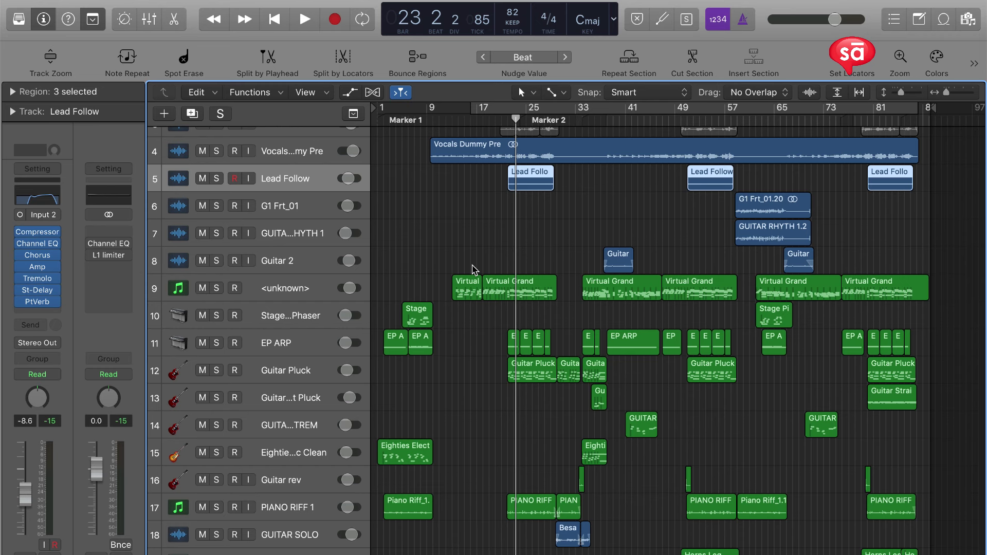
Select the track holding the Virtual Grand regions, start playback and solo it.
{"action": "left_click", "coordinate": [471, 265]}
{"action": "left_click", "coordinate": [292, 289]}
{"action": "key", "text": "space"}
{"action": "key", "text": "ctrl+s"}
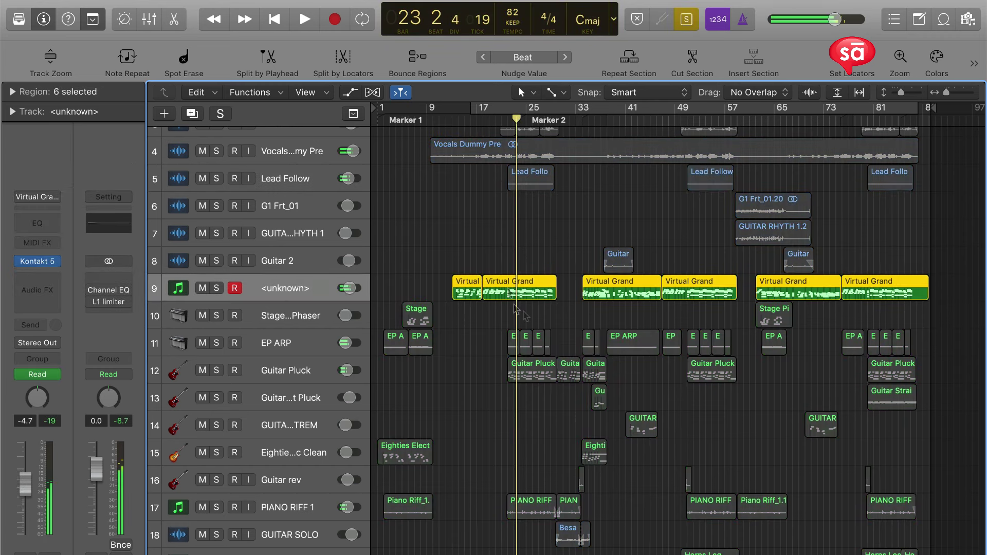
{"action": "scroll", "coordinate": [397, 474], "scroll_direction": "up", "scroll_amount": 1}
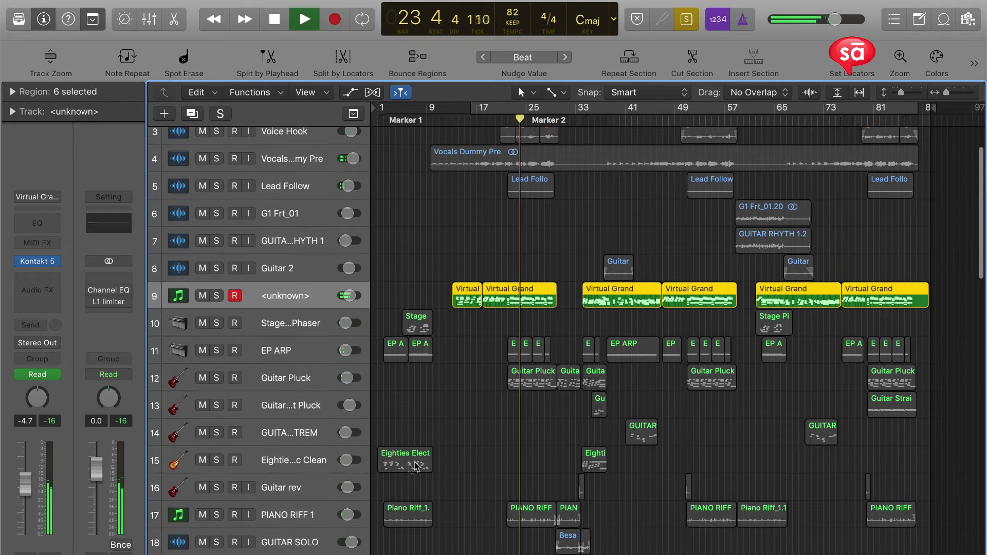
Add the PIANO RIFF 1 track to the soloed selection, listen to both parts, then stop, turn solo off and deselect the regions.
{"action": "left_click", "coordinate": [303, 514], "text": "super"}
{"action": "scroll", "coordinate": [606, 452], "scroll_direction": "up", "scroll_amount": 5}
{"action": "scroll", "coordinate": [605, 453], "scroll_direction": "down", "scroll_amount": 3}
{"action": "scroll", "coordinate": [605, 453], "scroll_direction": "down", "scroll_amount": 3}
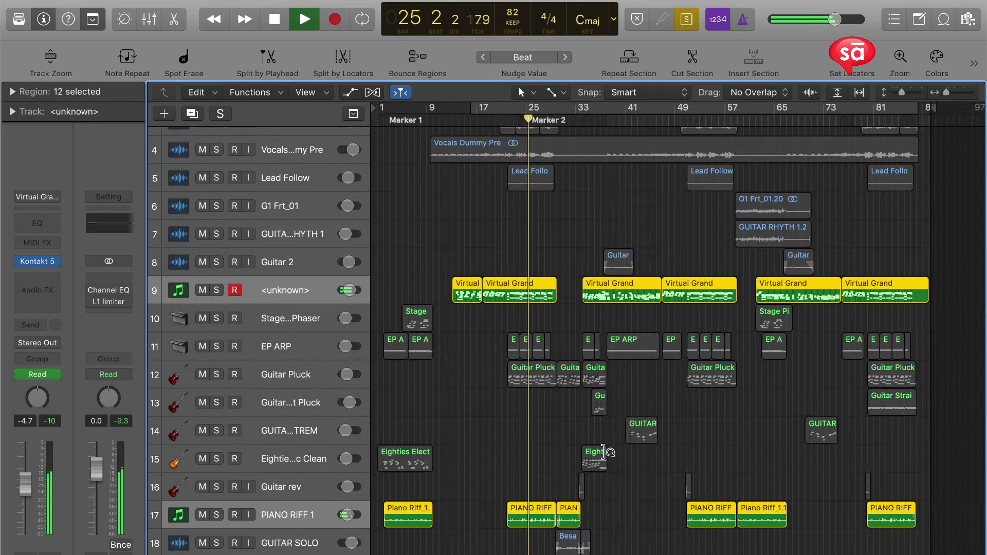
{"action": "key", "text": "space"}
{"action": "key", "text": "ctrl+s"}
{"action": "left_click", "coordinate": [487, 275]}
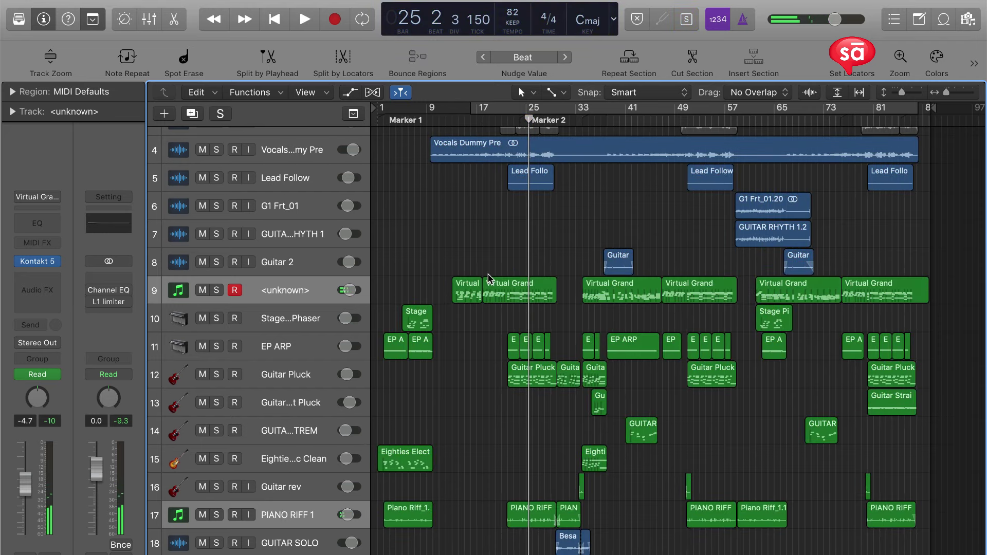
Check the EP ARP and Stage Piano Mk II Phaser tracks one after the other and clear the region selection.
{"action": "left_click", "coordinate": [318, 351]}
{"action": "left_click", "coordinate": [314, 321]}
{"action": "scroll", "coordinate": [511, 334], "scroll_direction": "up", "scroll_amount": 5}
{"action": "left_click", "coordinate": [494, 240]}
{"action": "scroll", "coordinate": [495, 240], "scroll_direction": "down", "scroll_amount": 5}
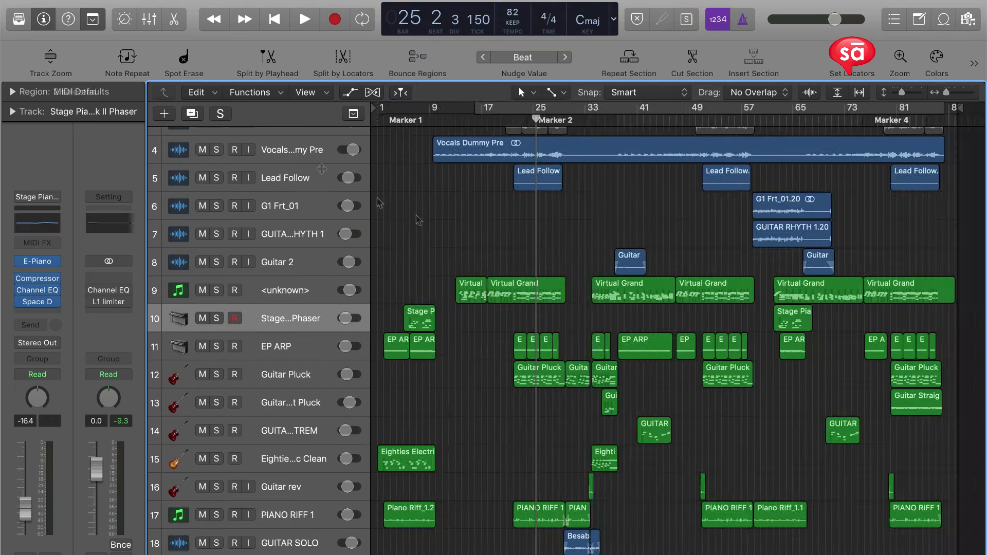
Solo the Lead Follow track, play from its first region, add the EP ARP track to the selection, listen to both and stop.
{"action": "left_click", "coordinate": [286, 177]}
{"action": "key", "text": "ctrl+s"}
{"action": "left_click", "coordinate": [519, 121]}
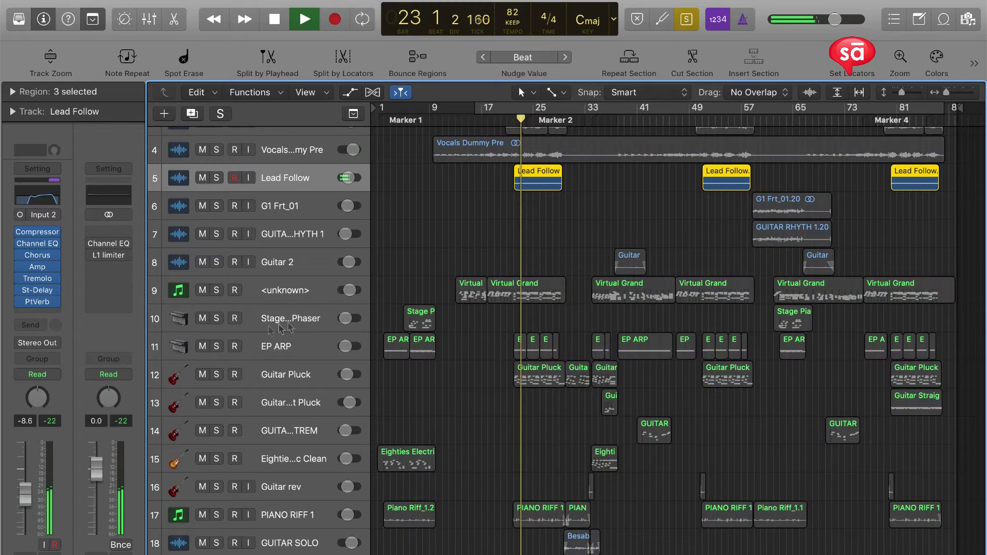
{"action": "left_click", "coordinate": [287, 351]}
{"action": "scroll", "coordinate": [522, 370], "scroll_direction": "up", "scroll_amount": 5}
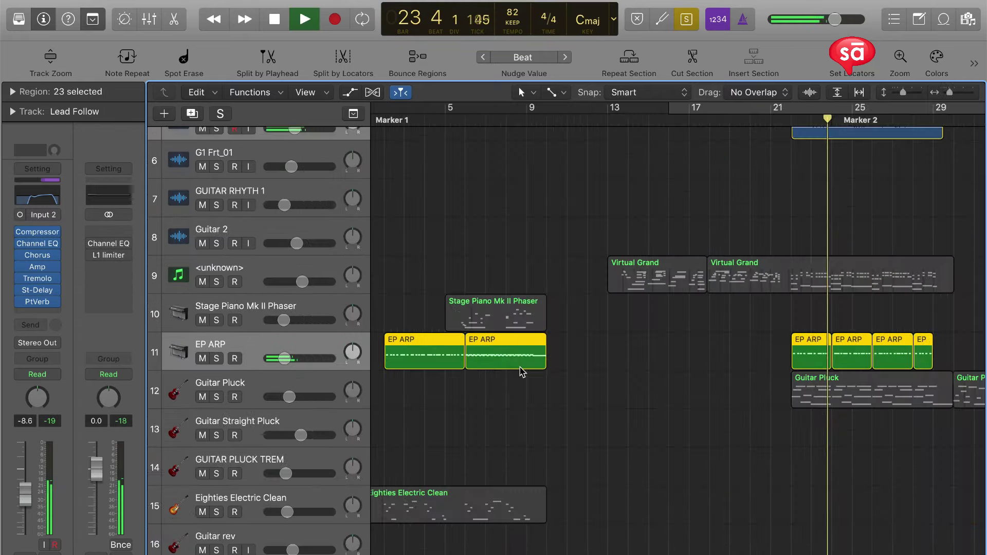
{"action": "scroll", "coordinate": [521, 371], "scroll_direction": "down", "scroll_amount": 5}
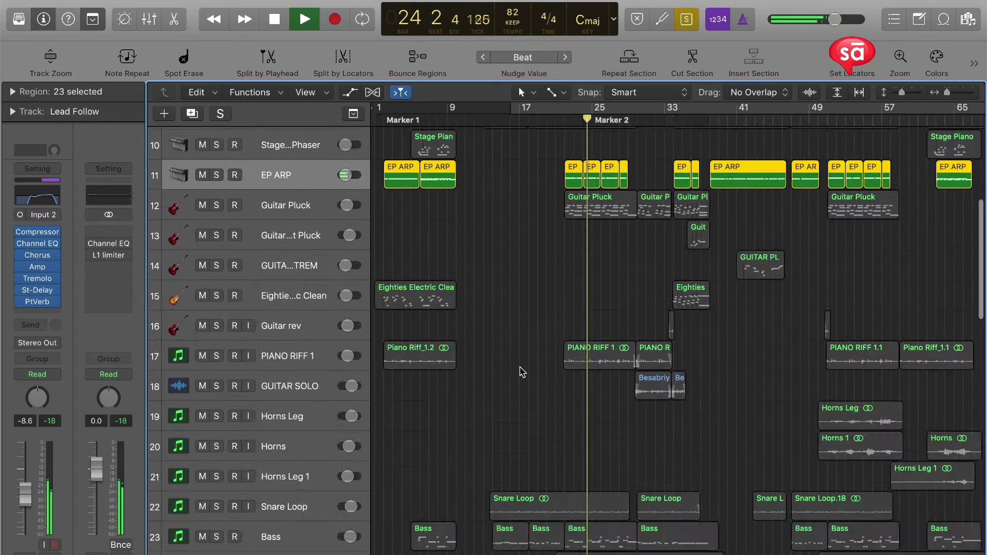
{"action": "scroll", "coordinate": [520, 371], "scroll_direction": "down", "scroll_amount": 3}
{"action": "scroll", "coordinate": [520, 371], "scroll_direction": "down", "scroll_amount": 3}
{"action": "key", "text": "space"}
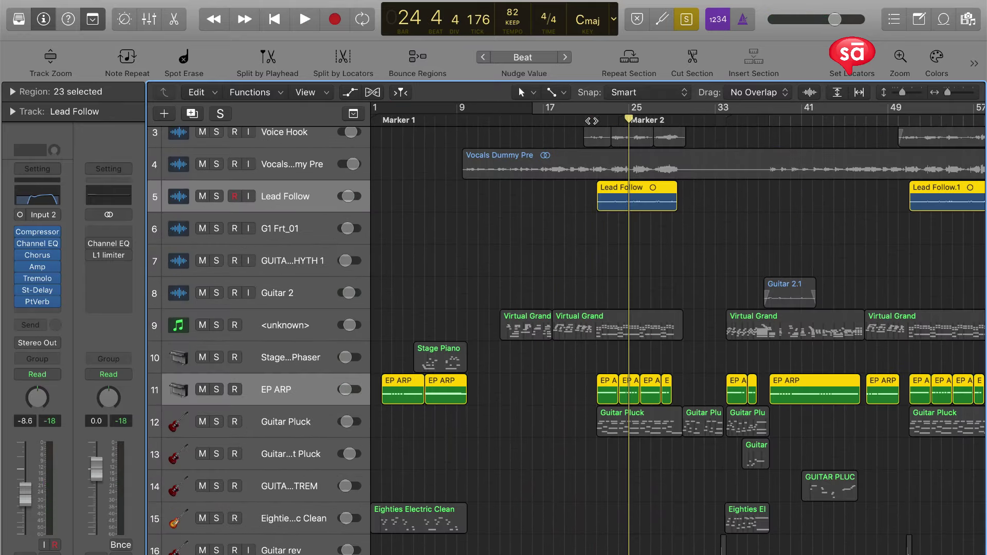
Set the playhead to bar 22, turn solo off and look through the remaining tracks for parts that belong together.
{"action": "left_click", "coordinate": [594, 121]}
{"action": "scroll", "coordinate": [648, 283], "scroll_direction": "down", "scroll_amount": 5}
{"action": "key", "text": "ctrl+s"}
{"action": "scroll", "coordinate": [332, 442], "scroll_direction": "down", "scroll_amount": 8}
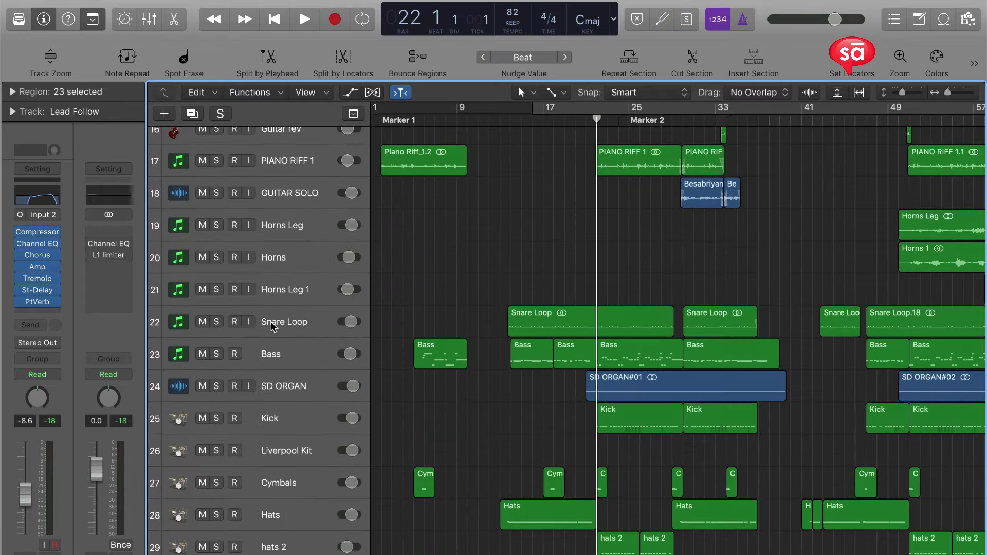
{"action": "scroll", "coordinate": [272, 326], "scroll_direction": "down", "scroll_amount": 6}
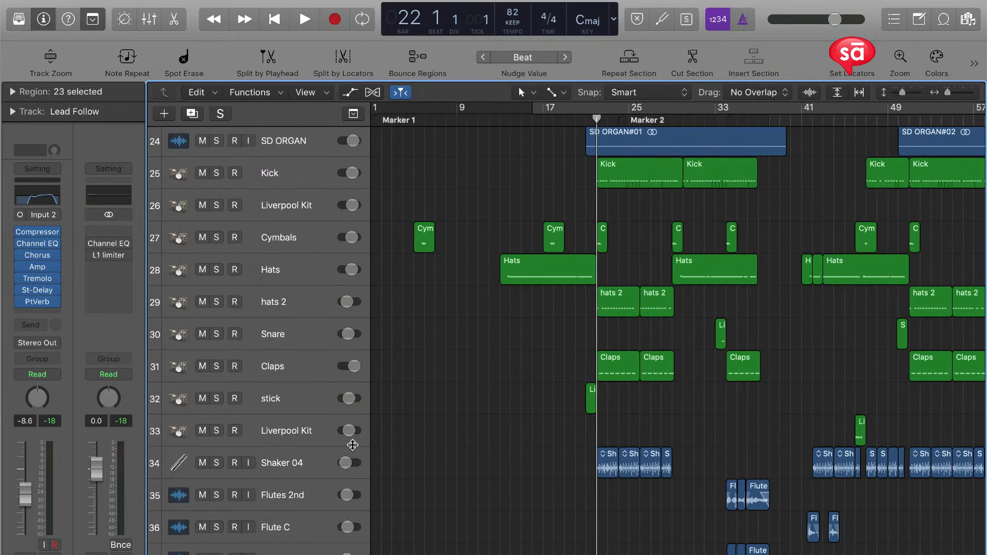
{"action": "scroll", "coordinate": [353, 445], "scroll_direction": "down", "scroll_amount": 15}
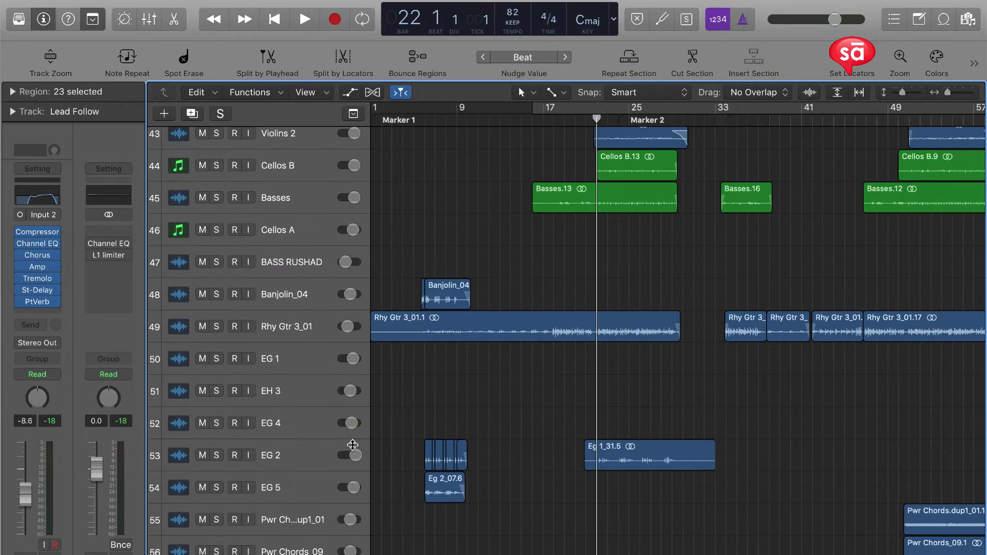
{"action": "scroll", "coordinate": [503, 460], "scroll_direction": "down", "scroll_amount": 1}
{"action": "scroll", "coordinate": [503, 460], "scroll_direction": "down", "scroll_amount": 3}
{"action": "scroll", "coordinate": [412, 474], "scroll_direction": "up", "scroll_amount": 20}
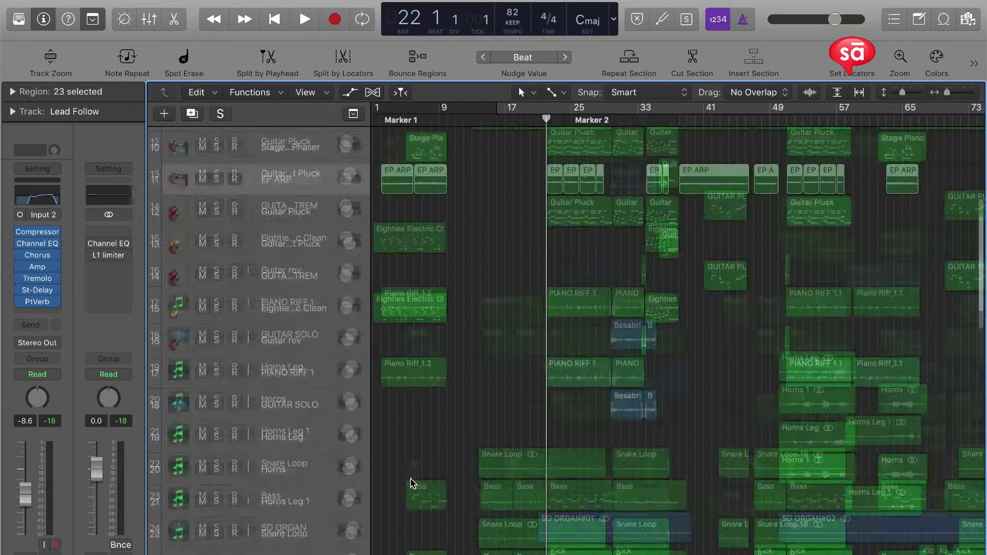
Play the Lead Follow and EP ARP tracks soloed and move both directly above the Vocals Dummy Pre track.
{"action": "scroll", "coordinate": [412, 483], "scroll_direction": "up", "scroll_amount": 3}
{"action": "key", "text": "ctrl+s"}
{"action": "key", "text": "space"}
{"action": "key", "text": "super+Up"}
{"action": "left_click_drag", "start_coordinate": [295, 232], "coordinate": [304, 202]}
{"action": "key", "text": "super+Left"}
{"action": "key", "text": "super+Down"}
{"action": "key", "text": "super+Down"}
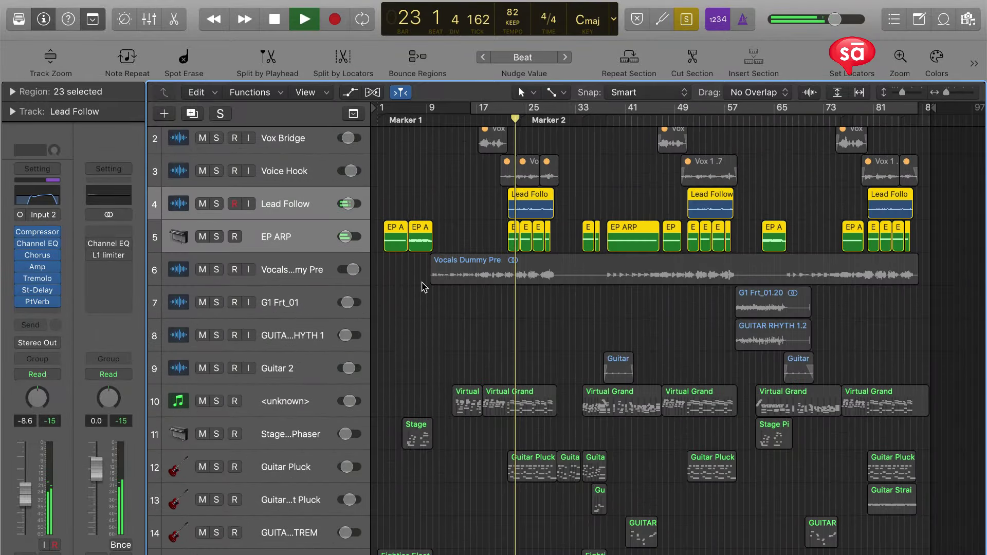
Stop playback, turn solo off and bounce the Lead Follow and EP ARP regions in place to a new track named Arps Pre, muting the sources.
{"action": "key", "text": "space"}
{"action": "key", "text": "ctrl+s"}
{"action": "key", "text": "ctrl+b"}
{"action": "type", "text": "Arp"}
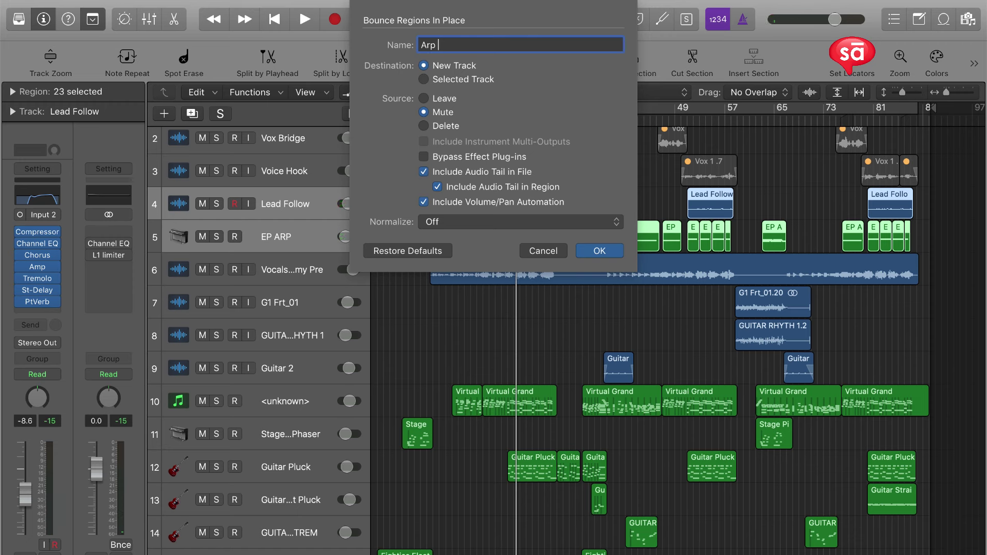
{"action": "type", "text": "s P"}
{"action": "key", "text": "Return"}
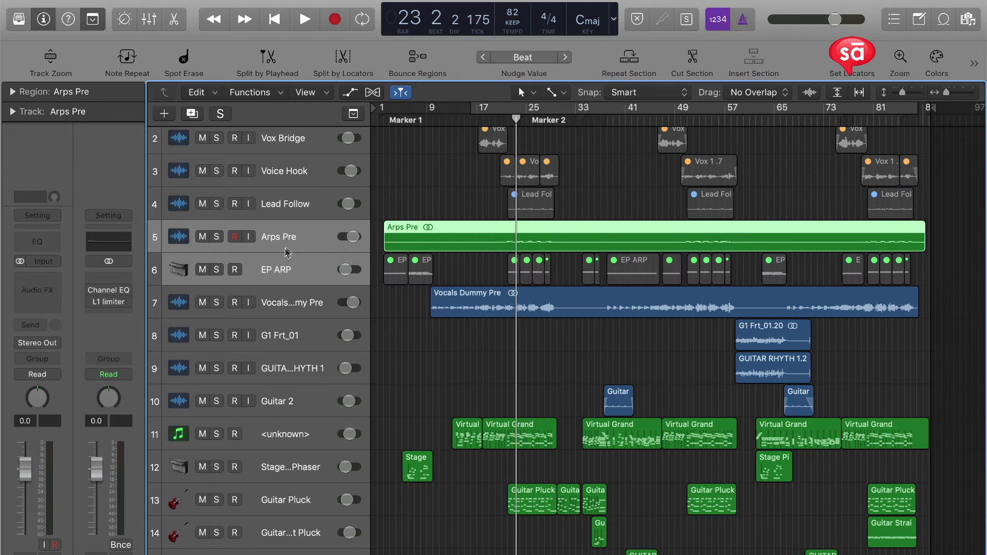
Move the Arps Pre track below EP ARP so it sits directly above Vocals Dummy Pre.
{"action": "left_click", "coordinate": [288, 248]}
{"action": "scroll", "coordinate": [504, 251], "scroll_direction": "up", "scroll_amount": 3}
{"action": "scroll", "coordinate": [505, 251], "scroll_direction": "down", "scroll_amount": 2}
{"action": "left_click", "coordinate": [569, 203]}
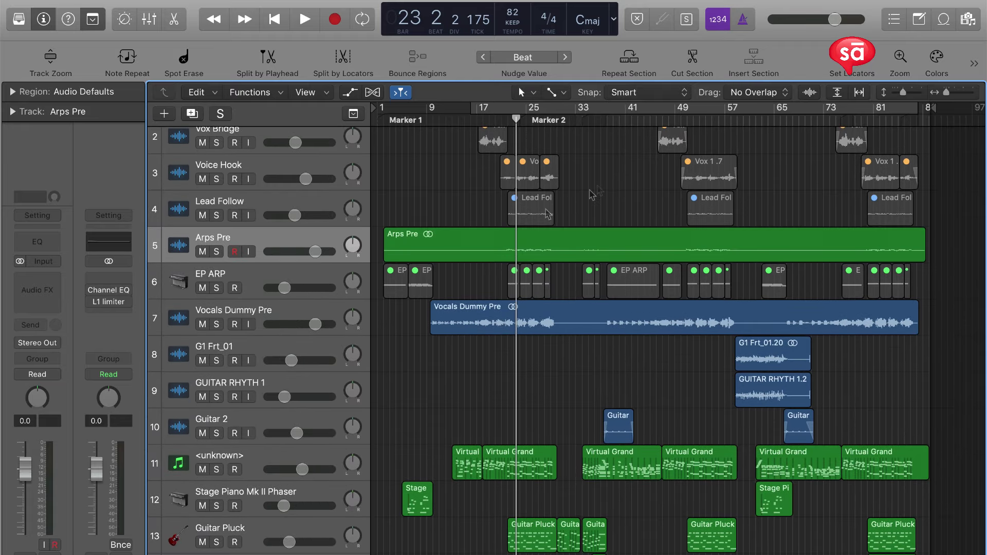
{"action": "left_click_drag", "start_coordinate": [247, 244], "coordinate": [263, 309]}
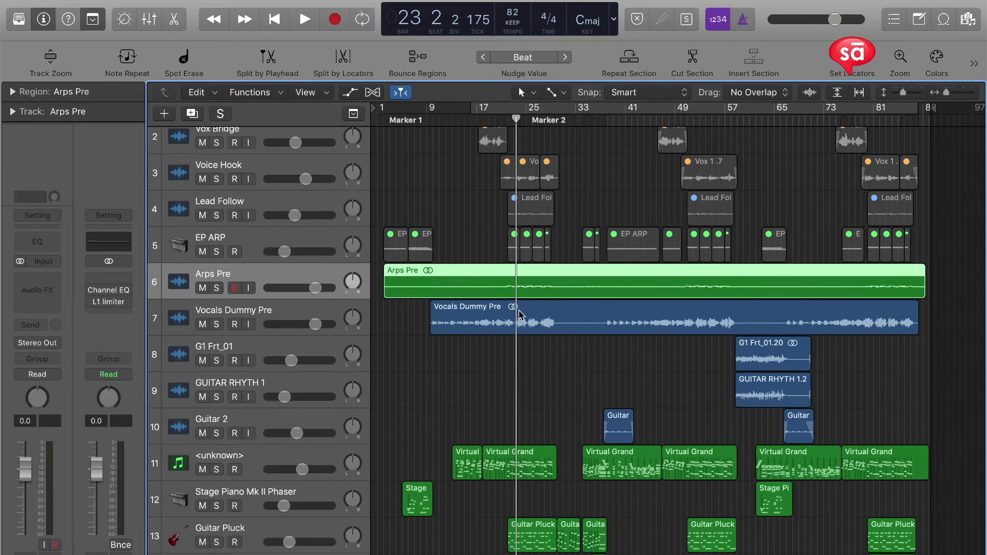
Solo the Arps Pre track, view its waveform, listen to the bounce, then stop and turn solo off.
{"action": "key", "text": "ctrl+s"}
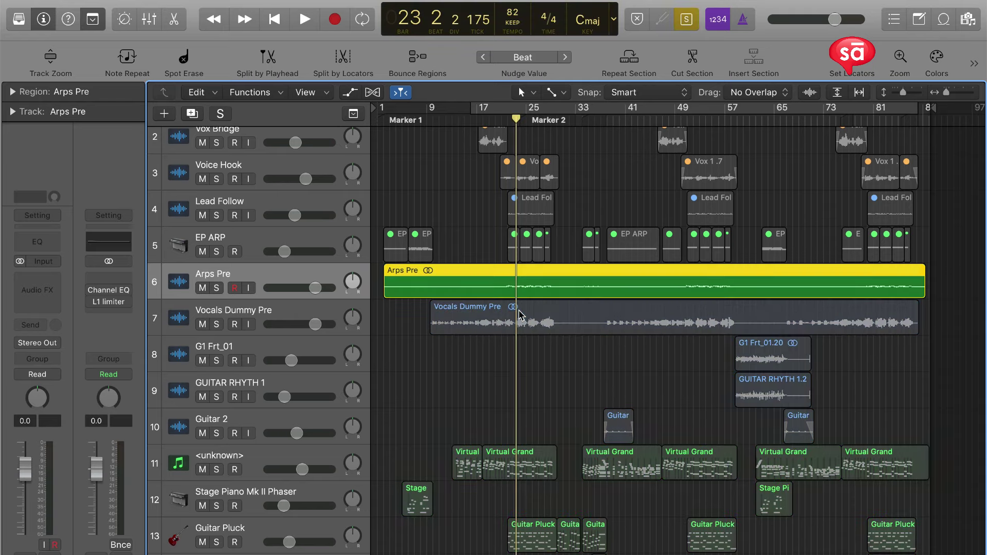
{"action": "key", "text": "z"}
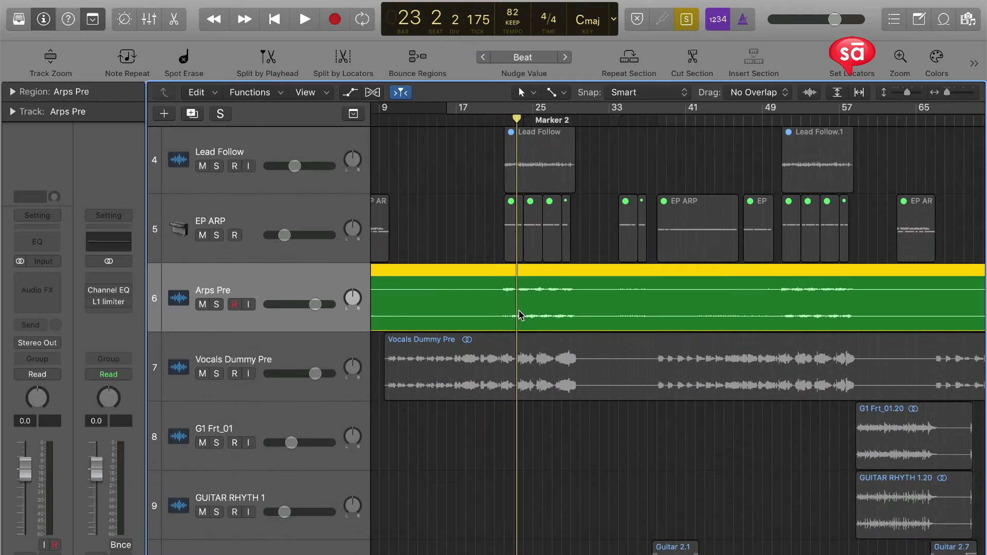
{"action": "key", "text": "z"}
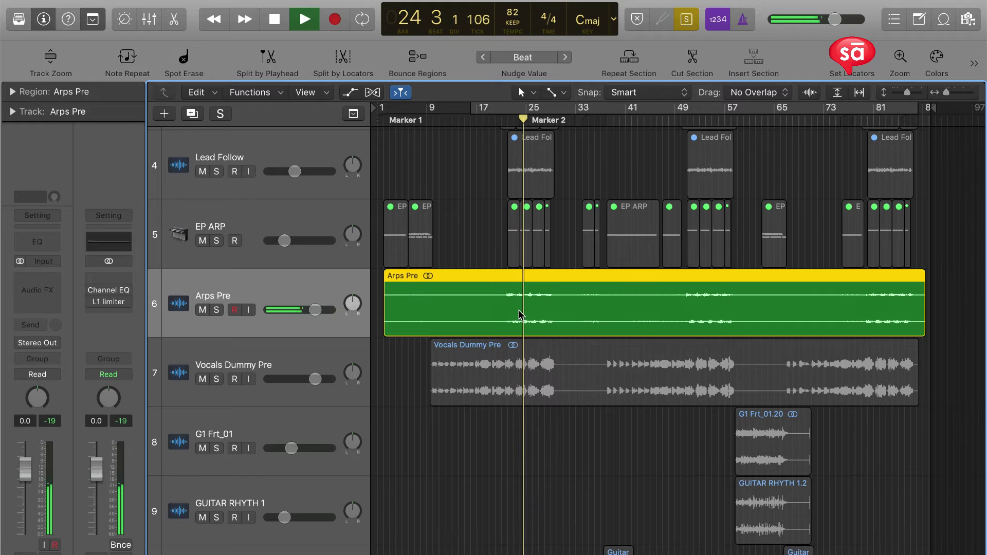
{"action": "key", "text": "space"}
{"action": "key", "text": "ctrl+s"}
{"action": "key", "text": "super+Up"}
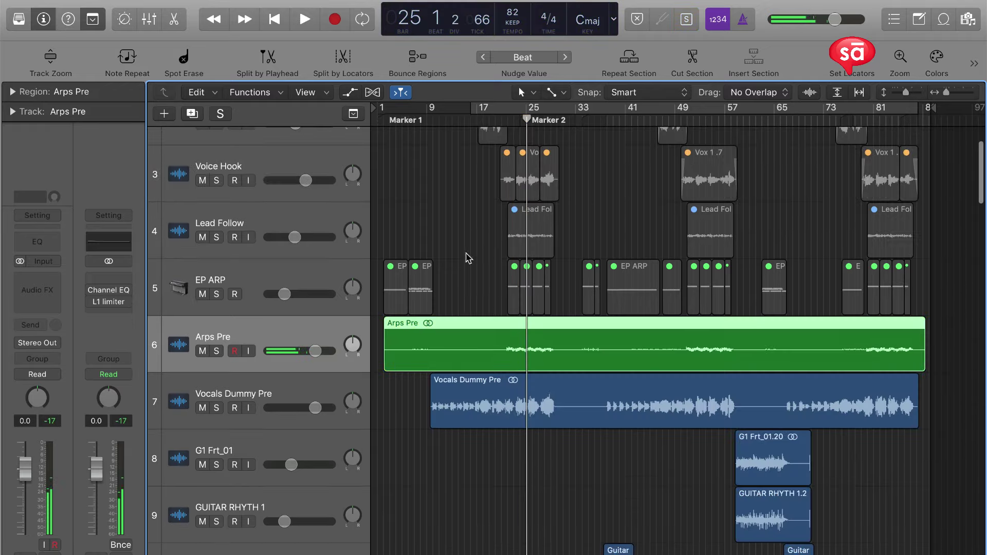
Select the Virtual Grand and Stage Piano Mk II Phaser tracks together, solo them and start playback.
{"action": "left_click", "coordinate": [465, 257]}
{"action": "key", "text": "super+Up"}
{"action": "scroll", "coordinate": [443, 316], "scroll_direction": "down", "scroll_amount": 7}
{"action": "left_click", "coordinate": [258, 372]}
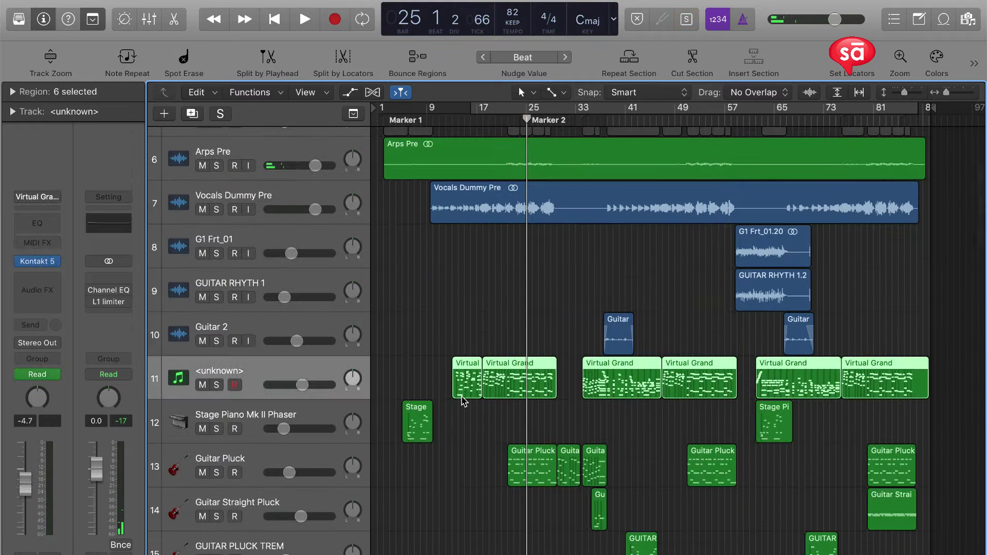
{"action": "left_click", "coordinate": [249, 408], "text": "shift"}
{"action": "key", "text": "z"}
{"action": "key", "text": "ctrl+s"}
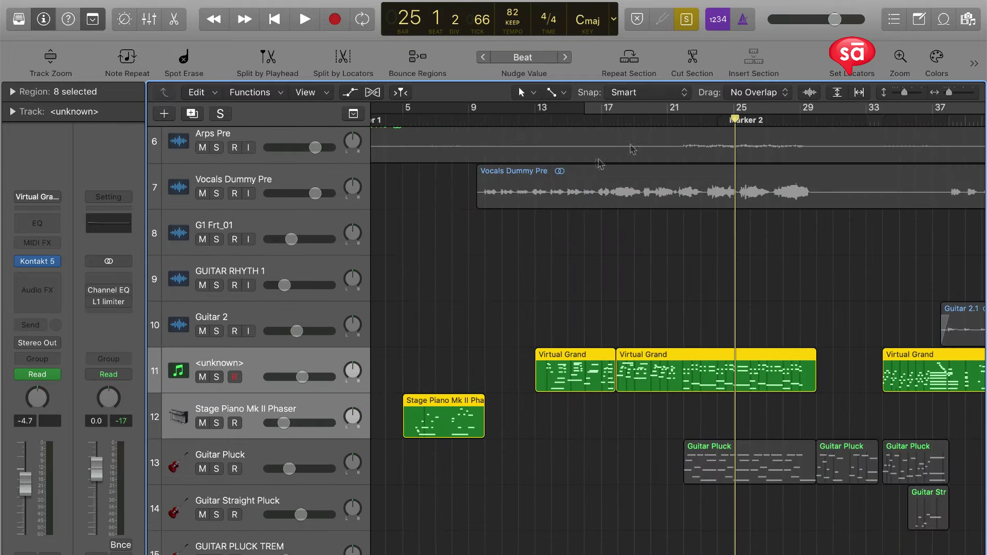
{"action": "key", "text": "space"}
{"action": "key", "text": "z"}
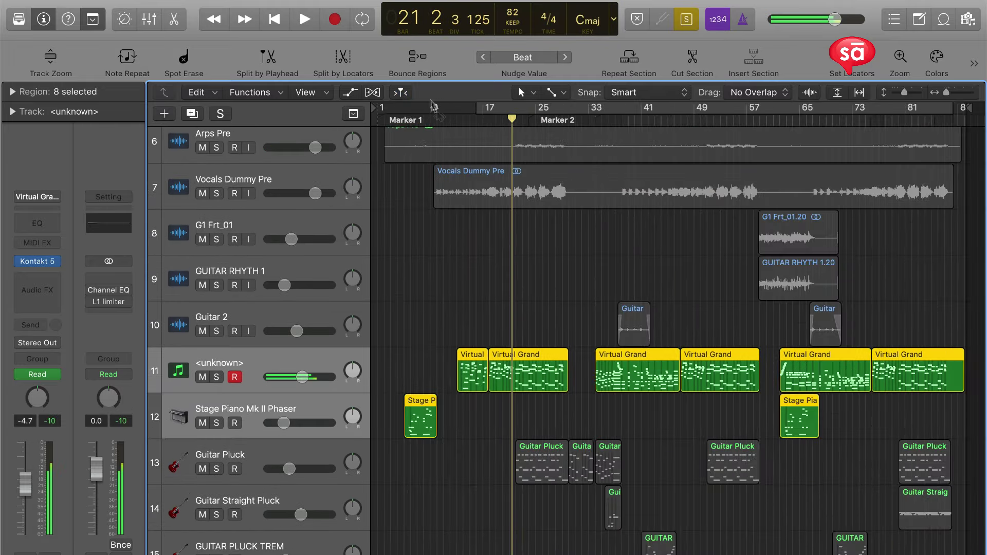
Play the soloed piano tracks from the first Stage Piano region, then stop and turn solo off.
{"action": "left_click", "coordinate": [410, 116]}
{"action": "scroll", "coordinate": [468, 182], "scroll_direction": "up", "scroll_amount": 5}
{"action": "key", "text": "space"}
{"action": "scroll", "coordinate": [468, 183], "scroll_direction": "down", "scroll_amount": 5}
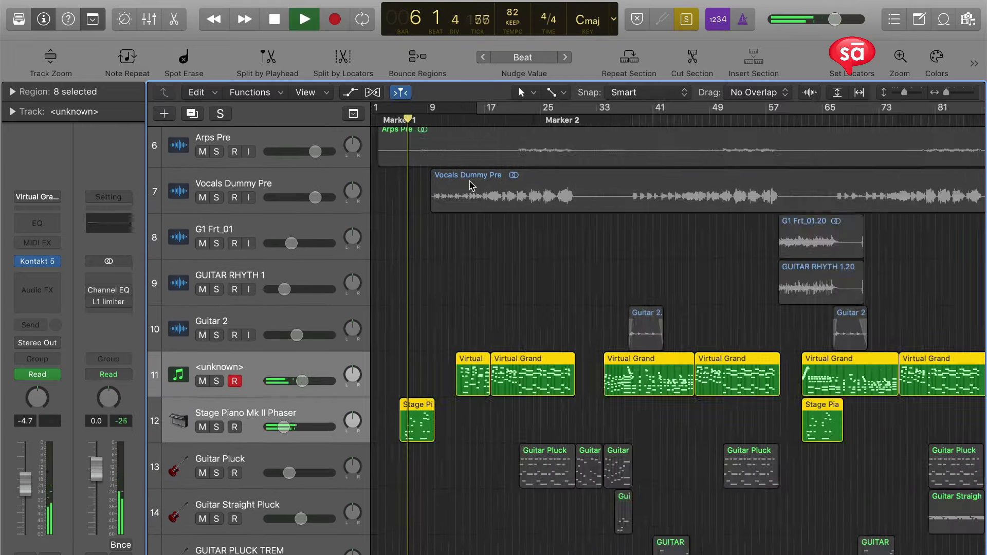
{"action": "scroll", "coordinate": [470, 183], "scroll_direction": "down", "scroll_amount": 8}
{"action": "scroll", "coordinate": [469, 186], "scroll_direction": "up", "scroll_amount": 6}
{"action": "scroll", "coordinate": [463, 218], "scroll_direction": "down", "scroll_amount": 6}
{"action": "scroll", "coordinate": [462, 220], "scroll_direction": "down", "scroll_amount": 2}
{"action": "key", "text": "space"}
{"action": "key", "text": "ctrl+s"}
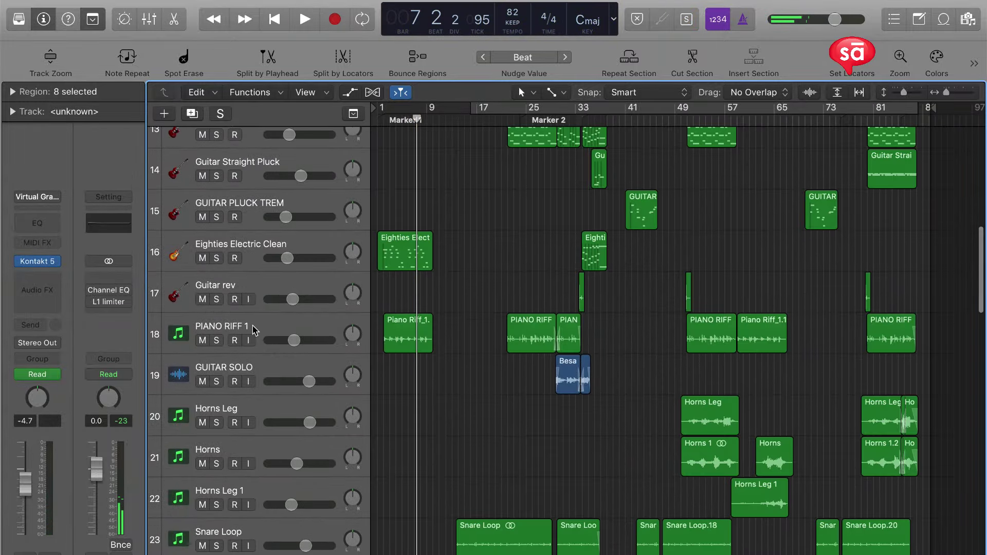
Add the PIANO RIFF 1 track to the selection and move the three piano tracks directly below Vocals Dummy Pre.
{"action": "left_click", "coordinate": [260, 330], "text": "super"}
{"action": "scroll", "coordinate": [489, 277], "scroll_direction": "down", "scroll_amount": 2}
{"action": "scroll", "coordinate": [487, 279], "scroll_direction": "up", "scroll_amount": 8}
{"action": "left_click_drag", "start_coordinate": [304, 437], "coordinate": [324, 320]}
{"action": "scroll", "coordinate": [654, 340], "scroll_direction": "down", "scroll_amount": 8}
Solo the three grouped piano tracks, follow their opening regions during playback, then stop and turn solo off.
{"action": "key", "text": "ctrl+s"}
{"action": "key", "text": "space"}
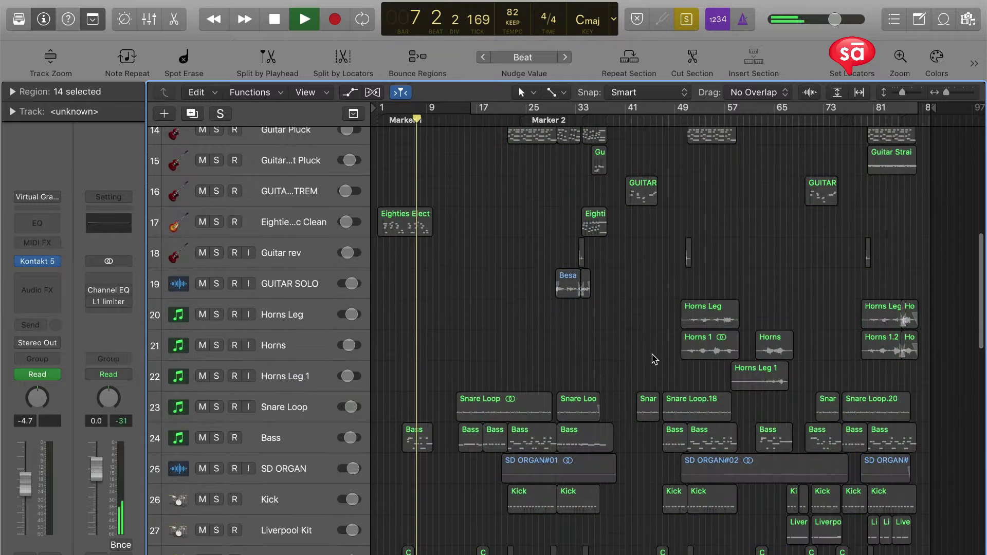
{"action": "scroll", "coordinate": [642, 354], "scroll_direction": "up", "scroll_amount": 7}
{"action": "key", "text": "super+Right"}
{"action": "key", "text": "super+Down"}
{"action": "scroll", "coordinate": [540, 216], "scroll_direction": "up", "scroll_amount": 2}
{"action": "key", "text": "super+Right"}
{"action": "key", "text": "super+Right"}
{"action": "key", "text": "super+Right"}
{"action": "key", "text": "super+Right"}
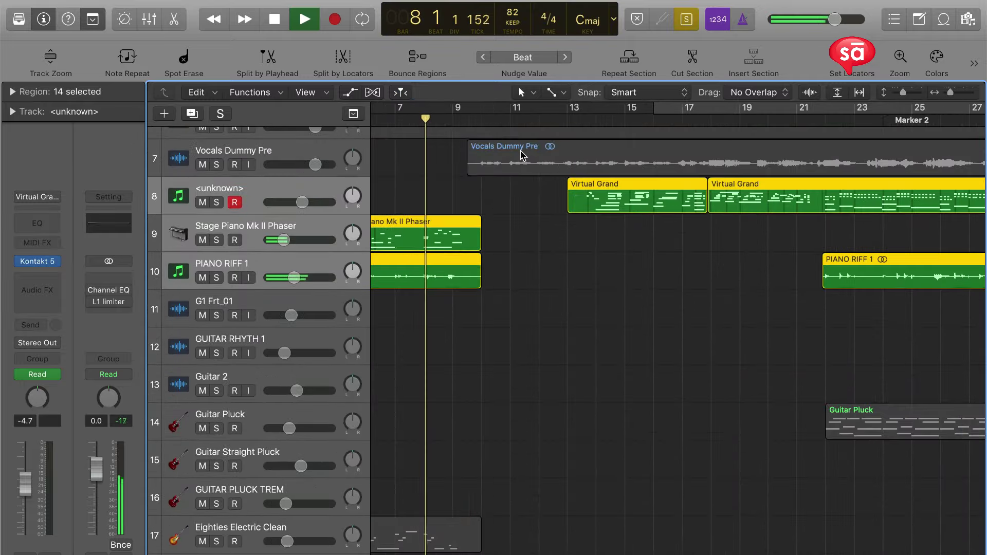
{"action": "key", "text": "super+Left"}
{"action": "key", "text": "super+Left"}
{"action": "key", "text": "super+Left"}
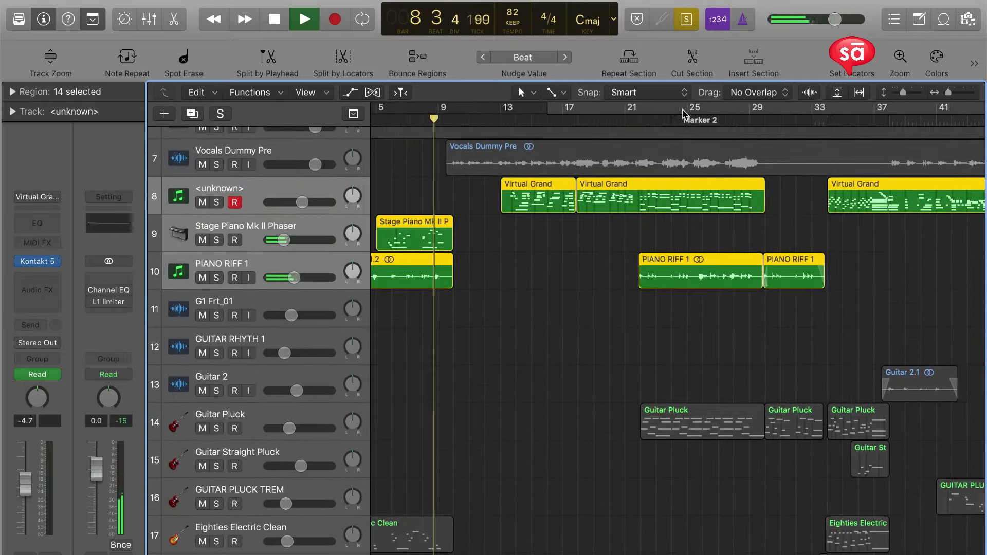
{"action": "scroll", "coordinate": [564, 209], "scroll_direction": "down", "scroll_amount": 20}
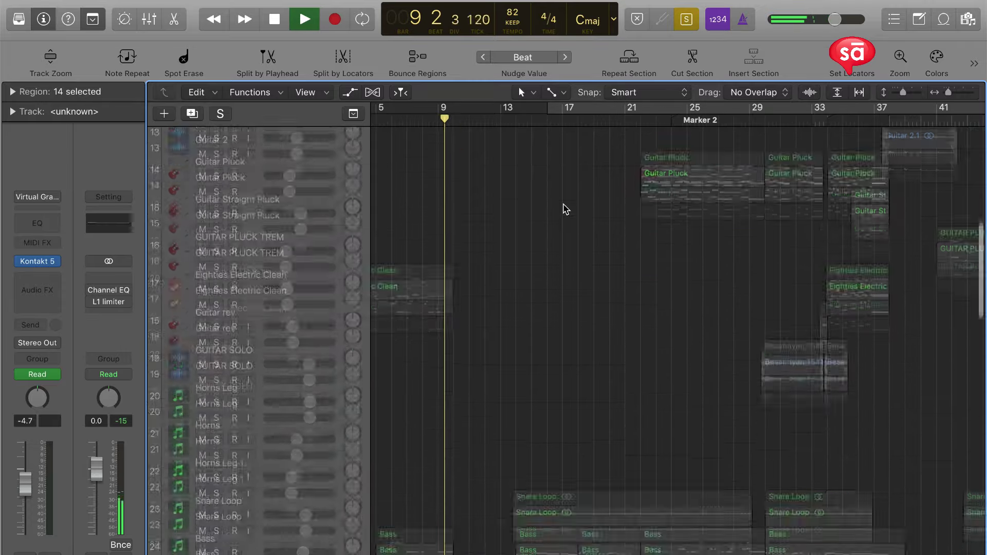
{"action": "scroll", "coordinate": [563, 209], "scroll_direction": "up", "scroll_amount": 20}
{"action": "scroll", "coordinate": [565, 217], "scroll_direction": "left", "scroll_amount": 2}
{"action": "key", "text": "super+Left"}
{"action": "key", "text": "space"}
{"action": "scroll", "coordinate": [565, 217], "scroll_direction": "up", "scroll_amount": 8}
{"action": "scroll", "coordinate": [565, 217], "scroll_direction": "up", "scroll_amount": 4}
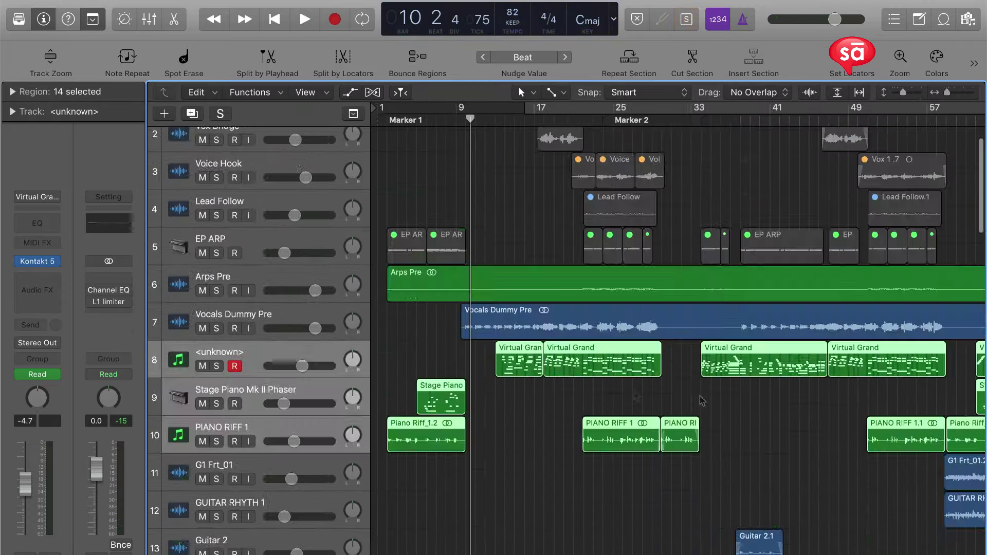
Solo the three piano tracks again and play them from the passage near bar 63 where all three overlap.
{"action": "key", "text": "super+Left"}
{"action": "key", "text": "ctrl+s"}
{"action": "left_click", "coordinate": [764, 120]}
{"action": "key", "text": "super+Right"}
{"action": "key", "text": "super+Right"}
{"action": "key", "text": "super+Right"}
{"action": "key", "text": "super+Right"}
{"action": "scroll", "coordinate": [742, 164], "scroll_direction": "right", "scroll_amount": 15}
{"action": "key", "text": "space"}
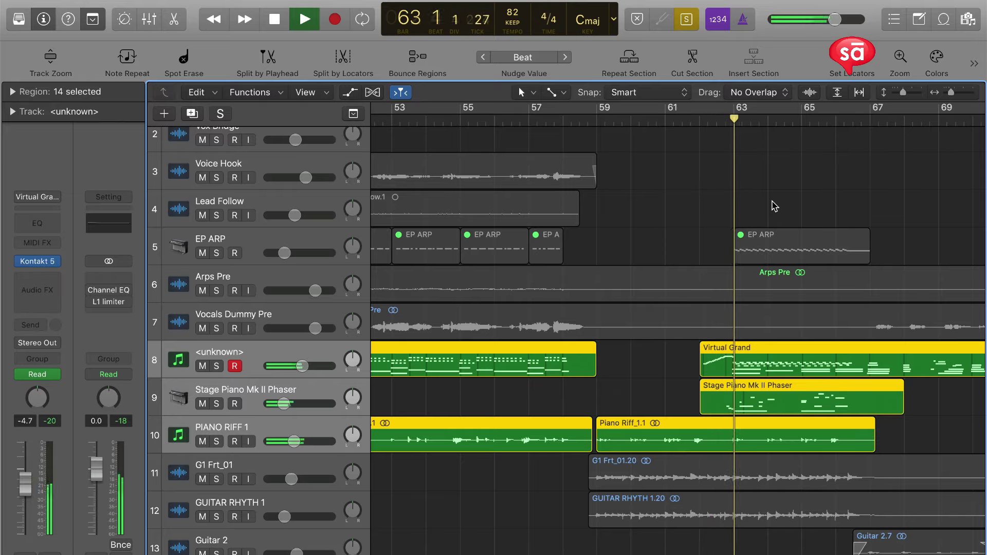
Listen on through the overlapping piano passage while examining the three tracks' regions up close and across the whole song.
{"action": "key", "text": "super+Left"}
{"action": "key", "text": "super+Left"}
{"action": "key", "text": "super+Left"}
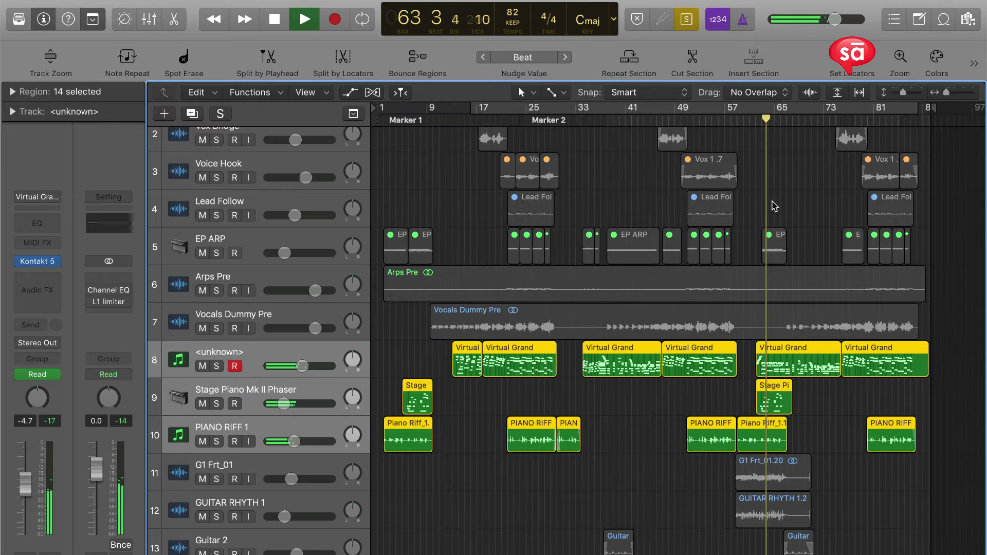
{"action": "key", "text": "super+Right"}
{"action": "key", "text": "super+Right"}
{"action": "key", "text": "super+Right"}
{"action": "key", "text": "super+Right"}
{"action": "key", "text": "super+Right"}
{"action": "key", "text": "super+Right"}
{"action": "key", "text": "super+Left"}
{"action": "key", "text": "super+Left"}
{"action": "key", "text": "super+Left"}
{"action": "key", "text": "super+Left"}
{"action": "key", "text": "super+Left"}
{"action": "key", "text": "super+Left"}
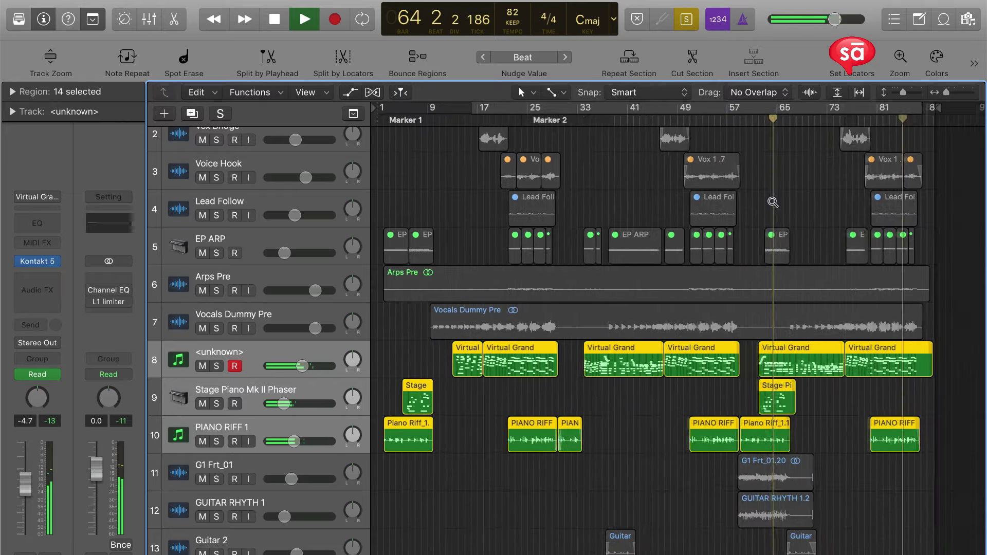
{"action": "key", "text": "super+Right"}
{"action": "key", "text": "super+Right"}
{"action": "scroll", "coordinate": [774, 207], "scroll_direction": "left", "scroll_amount": 1}
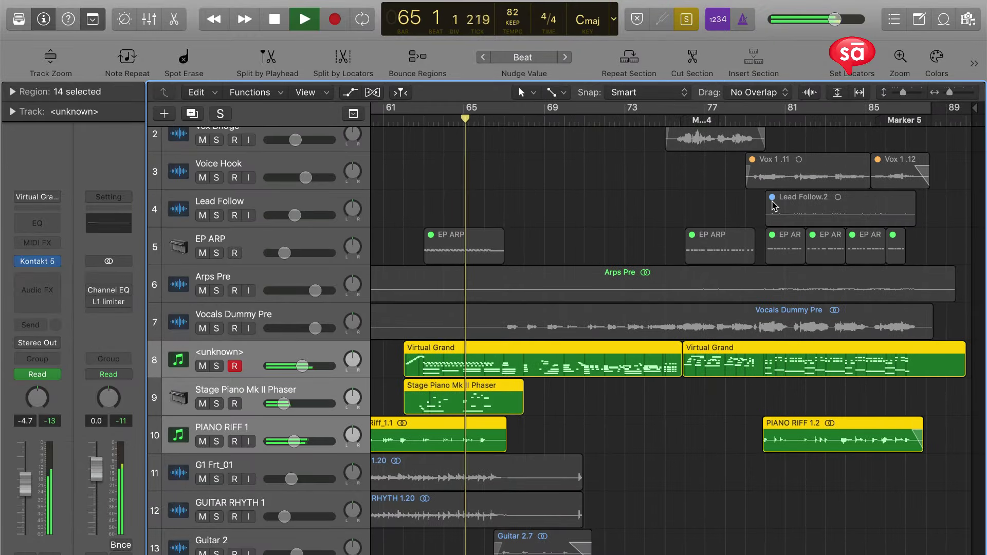
{"action": "key", "text": "super+Left"}
{"action": "key", "text": "super+Left"}
{"action": "scroll", "coordinate": [620, 230], "scroll_direction": "down", "scroll_amount": 3}
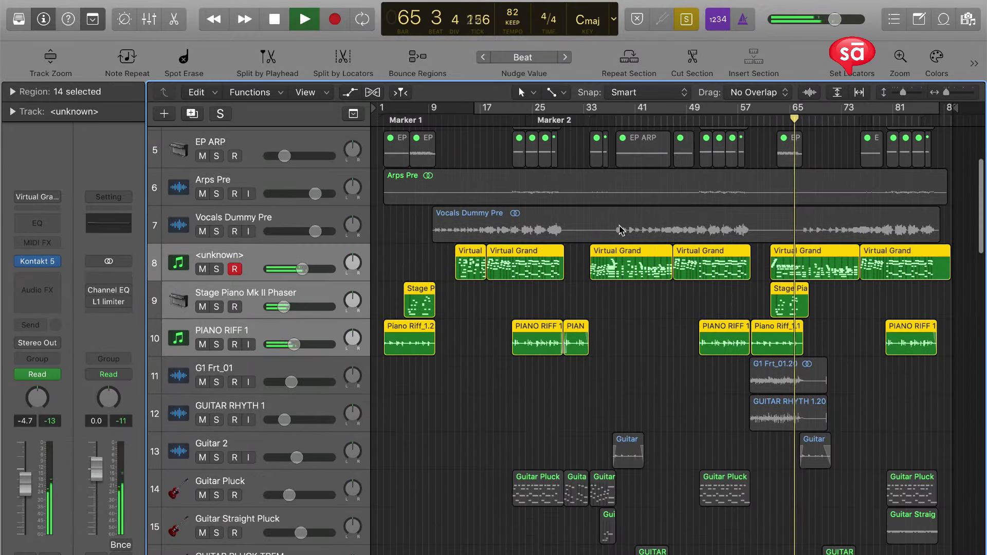
Stop playback, turn solo off and bounce the three piano tracks' regions in place to a new track named Pianos + Ep, muting the sources.
{"action": "key", "text": "space"}
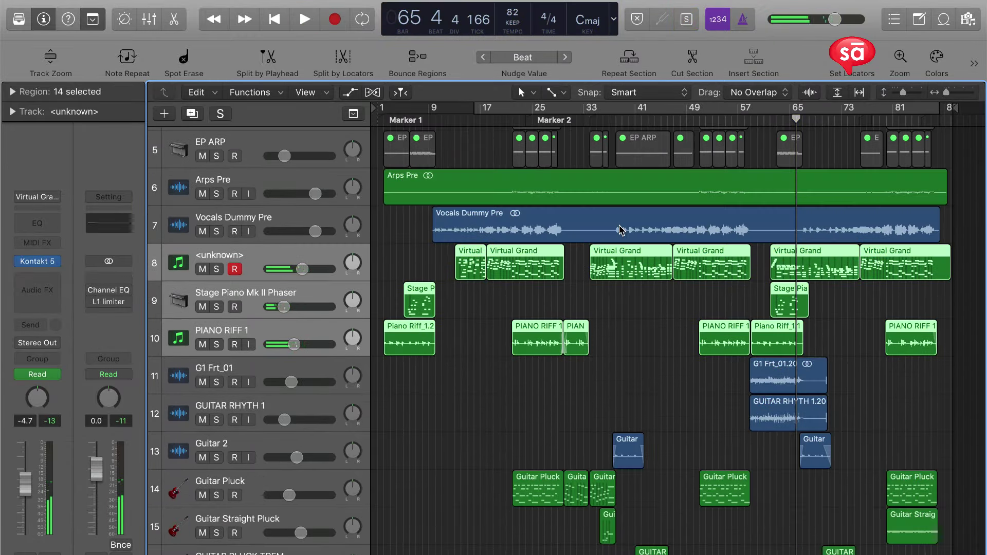
{"action": "key", "text": "ctrl+b"}
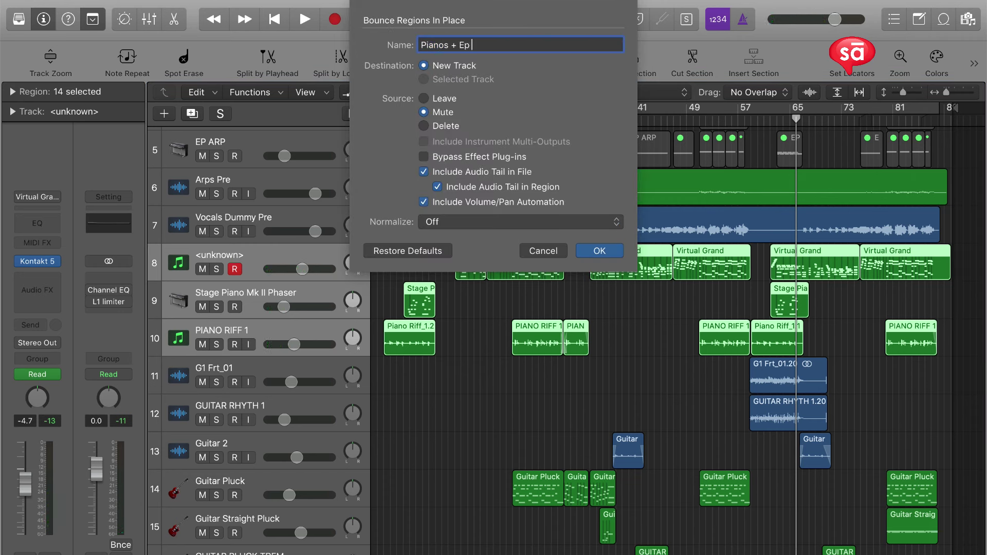
{"action": "key", "text": "Return"}
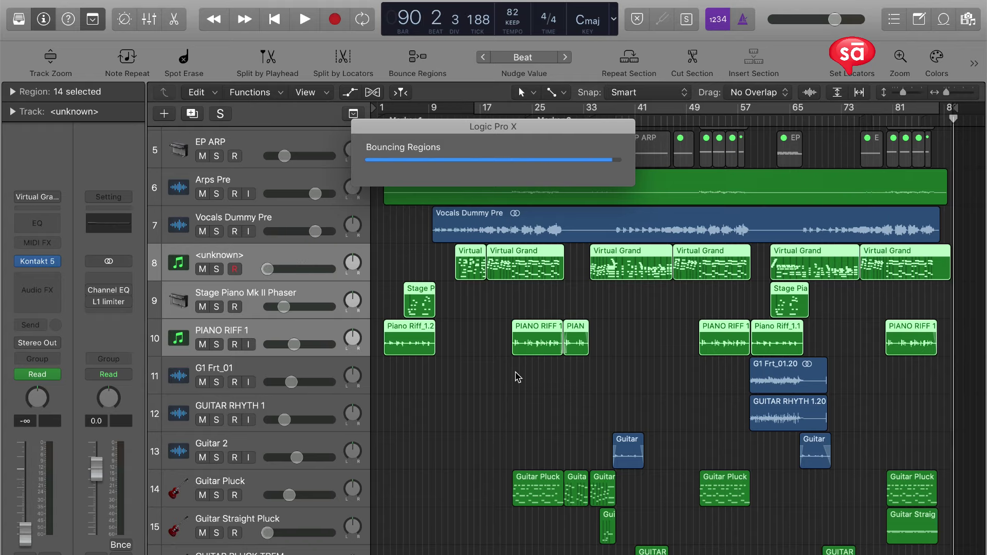
Move the bounced Pianos + Ep track directly below the Vocals Dummy Pre track and clear the region selection.
{"action": "key", "text": "super+Up"}
{"action": "key", "text": "super+Right"}
{"action": "key", "text": "super+Left"}
{"action": "key", "text": "super+Left"}
{"action": "key", "text": "super+Down"}
{"action": "key", "text": "super+Down"}
{"action": "key", "text": "super+Down"}
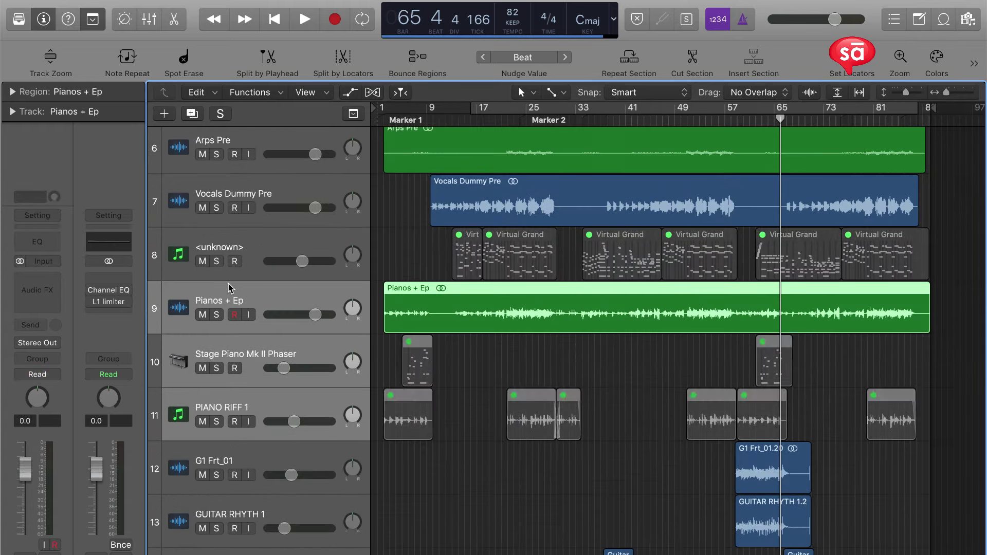
{"action": "left_click_drag", "start_coordinate": [229, 290], "coordinate": [263, 241]}
{"action": "key", "text": "super+Up"}
{"action": "left_click", "coordinate": [517, 337]}
Move the three muted source piano tracks up to the start of the track list, out of the working group.
{"action": "scroll", "coordinate": [517, 338], "scroll_direction": "down", "scroll_amount": 4}
{"action": "scroll", "coordinate": [518, 339], "scroll_direction": "down", "scroll_amount": 2}
{"action": "key", "text": "super+Up"}
{"action": "left_click", "coordinate": [269, 232]}
{"action": "scroll", "coordinate": [547, 343], "scroll_direction": "up", "scroll_amount": 5}
{"action": "left_click", "coordinate": [292, 399], "text": "shift"}
{"action": "left_click_drag", "start_coordinate": [293, 400], "coordinate": [303, 137]}
{"action": "key", "text": "super+Up"}
{"action": "scroll", "coordinate": [524, 257], "scroll_direction": "down", "scroll_amount": 4}
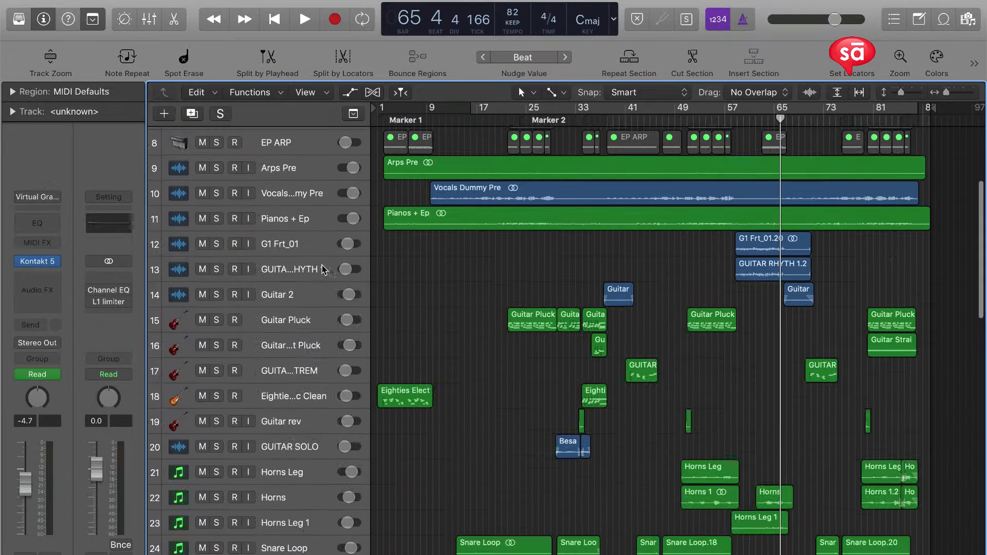
Solo the G1 Frt_01 and GUITAR RHYTH 1 tracks together and play them from near bar 60.
{"action": "left_click", "coordinate": [297, 251]}
{"action": "left_click", "coordinate": [296, 272], "text": "shift"}
{"action": "key", "text": "ctrl+s"}
{"action": "key", "text": "space"}
{"action": "left_click", "coordinate": [752, 120]}
{"action": "key", "text": "super+Right"}
{"action": "key", "text": "super+Right"}
{"action": "key", "text": "super+Right"}
{"action": "key", "text": "super+Right"}
{"action": "key", "text": "super+Down"}
{"action": "key", "text": "super+Down"}
{"action": "key", "text": "super+Down"}
{"action": "key", "text": "super+Down"}
{"action": "key", "text": "space"}
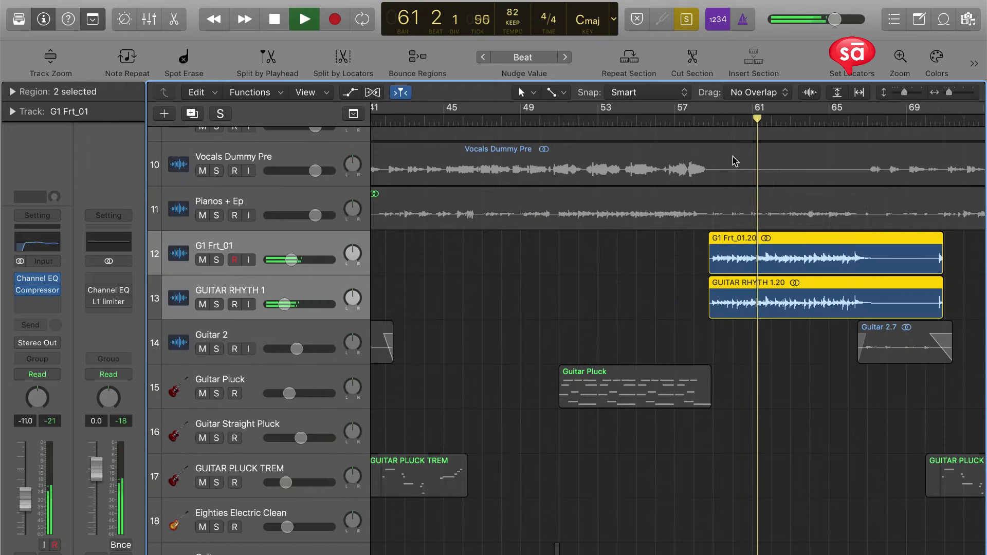
Stop playback, turn solo off and briefly solo the G1 Frt_01.20 region alone.
{"action": "key", "text": "super+Left"}
{"action": "key", "text": "super+Left"}
{"action": "key", "text": "space"}
{"action": "key", "text": "ctrl+s"}
{"action": "key", "text": "z"}
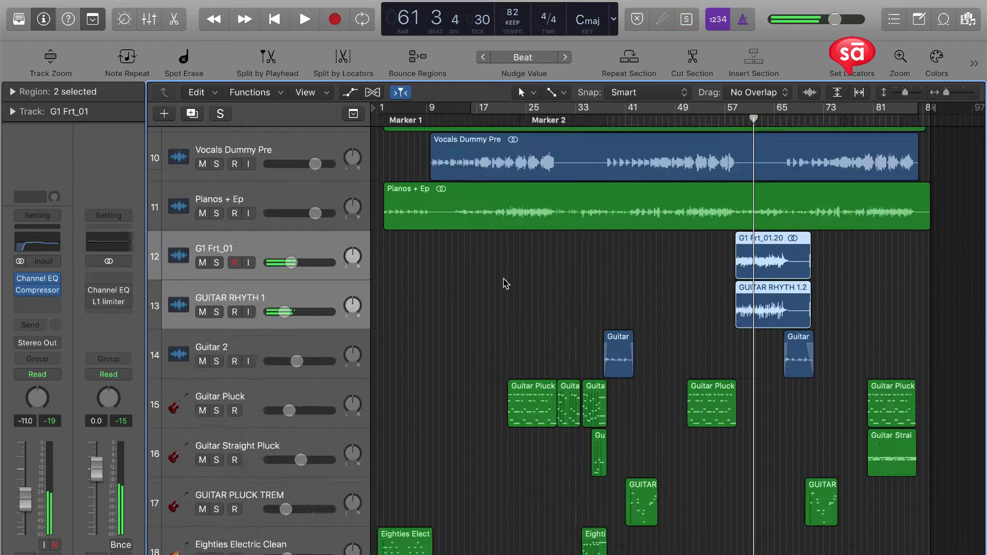
{"action": "left_click", "coordinate": [758, 288], "text": "shift"}
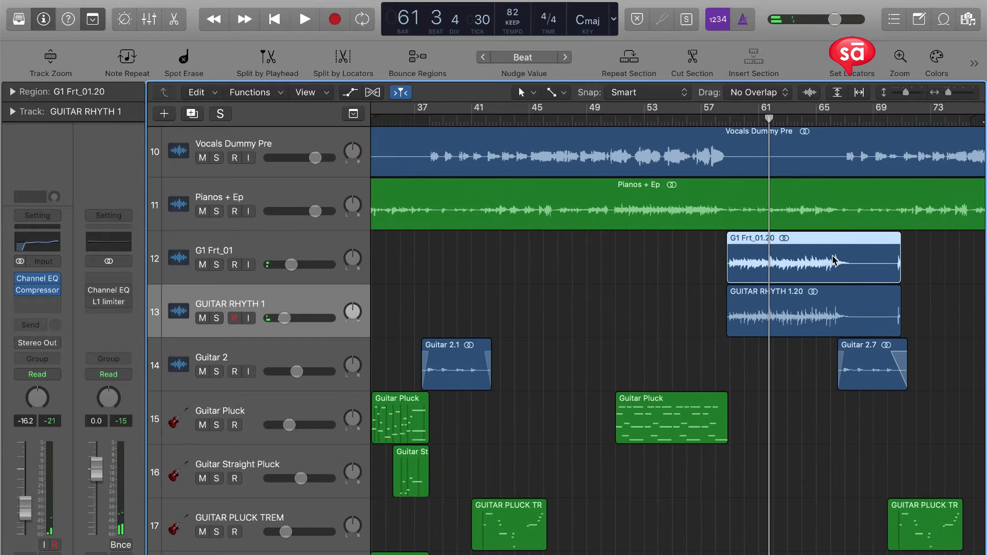
{"action": "key", "text": "ctrl+s"}
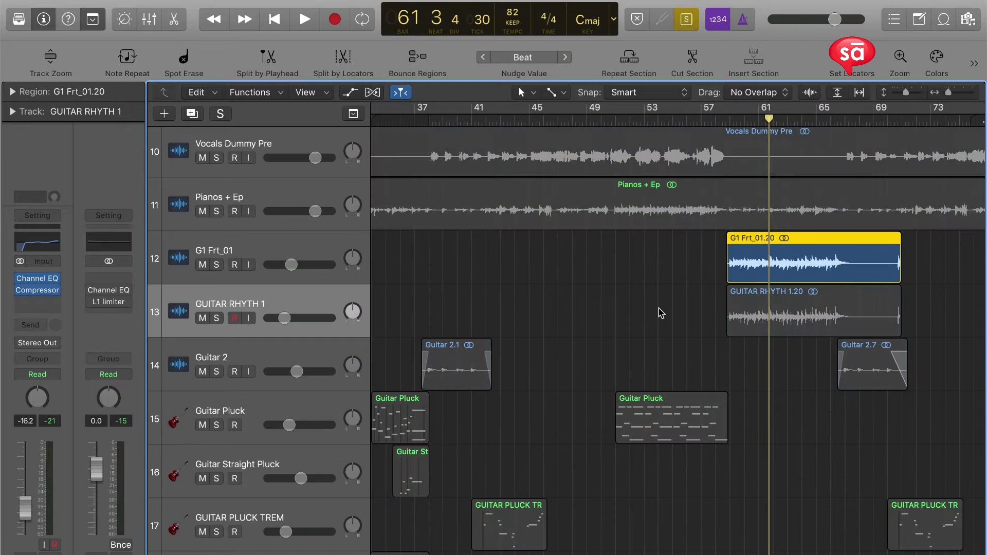
{"action": "key", "text": "ctrl+s"}
Select the Guitar 2 track to check its regions across the song, toggling solo on and off.
{"action": "left_click", "coordinate": [720, 342], "text": "ctrl+alt"}
{"action": "left_click", "coordinate": [268, 319]}
{"action": "key", "text": "ctrl+s"}
{"action": "key", "text": "ctrl+s"}
{"action": "scroll", "coordinate": [401, 294], "scroll_direction": "down", "scroll_amount": 2}
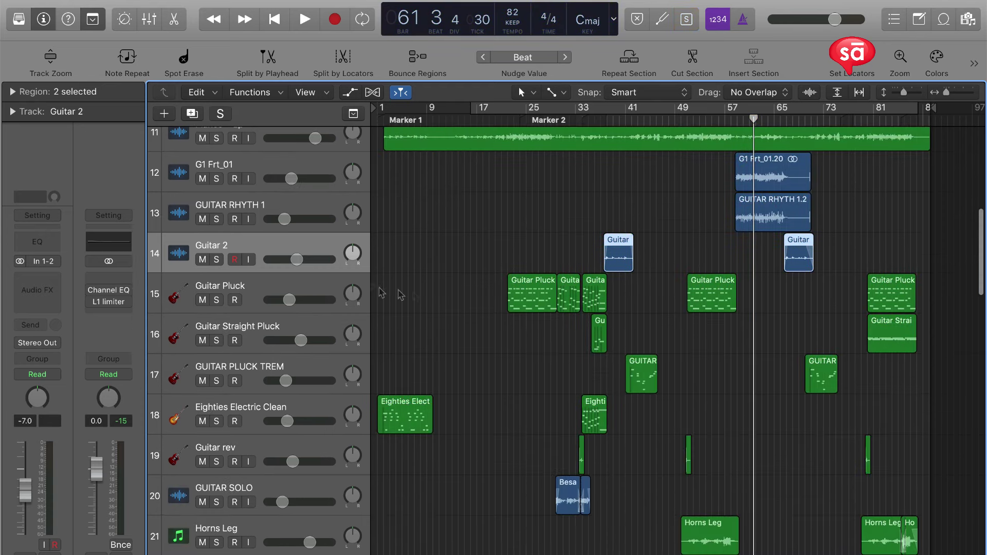
Select the Guitar Pluck, Guitar Straight Pluck and GUITAR PLUCK TREM tracks together and solo them.
{"action": "left_click", "coordinate": [244, 288]}
{"action": "left_click", "coordinate": [322, 327], "text": "shift"}
{"action": "left_click", "coordinate": [319, 369], "text": "shift"}
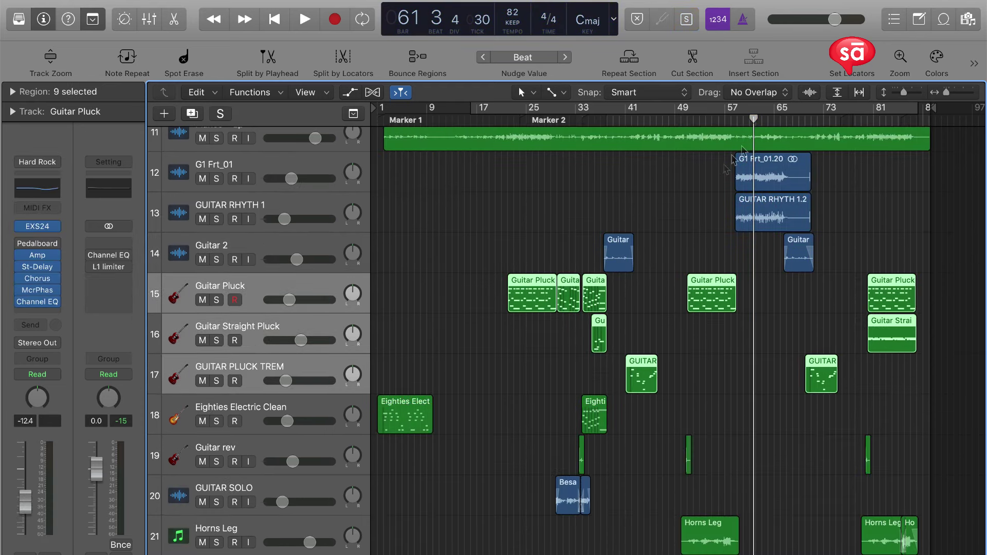
{"action": "key", "text": "ctrl+s"}
{"action": "key", "text": "z"}
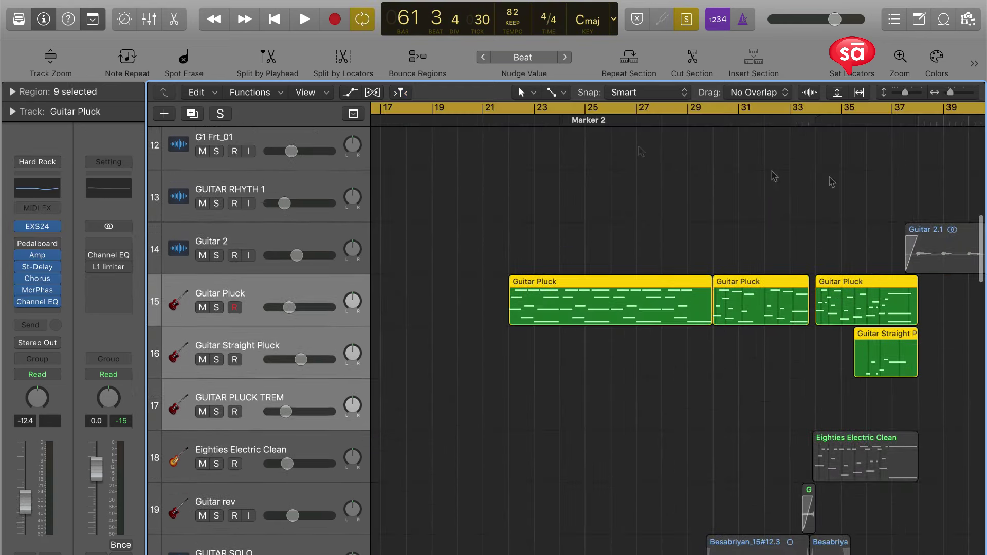
Add Eighties Electric Clean to the soloed guitar tracks, play them from bar 35 and stop.
{"action": "left_click", "coordinate": [845, 121]}
{"action": "scroll", "coordinate": [845, 123], "scroll_direction": "down", "scroll_amount": 3}
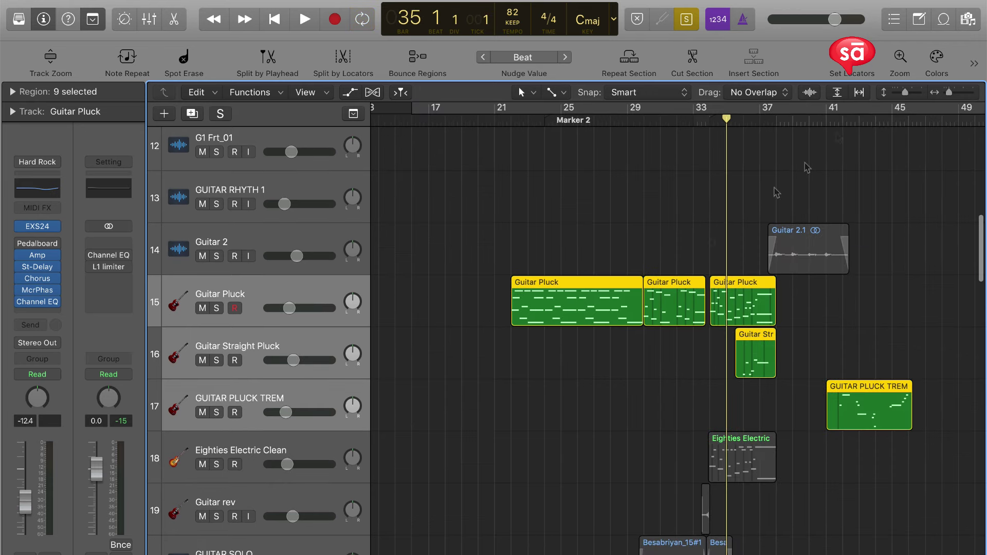
{"action": "left_click", "coordinate": [226, 434], "text": "shift"}
{"action": "key", "text": "space"}
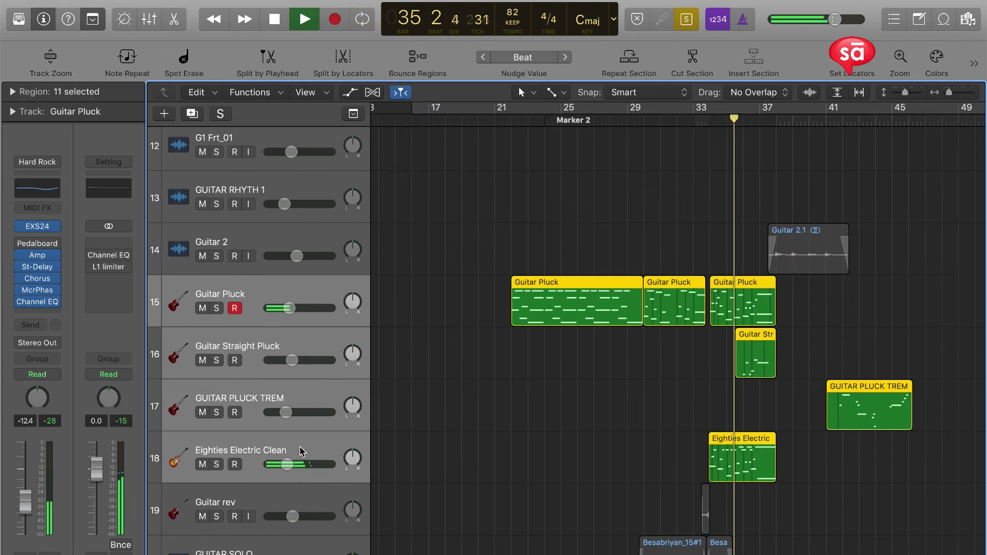
{"action": "scroll", "coordinate": [691, 320], "scroll_direction": "right", "scroll_amount": 5}
{"action": "key", "text": "space"}
Isolate the Guitar Pluck region that starts at bar 34 in solo and place the playhead at its start.
{"action": "left_click", "coordinate": [224, 289]}
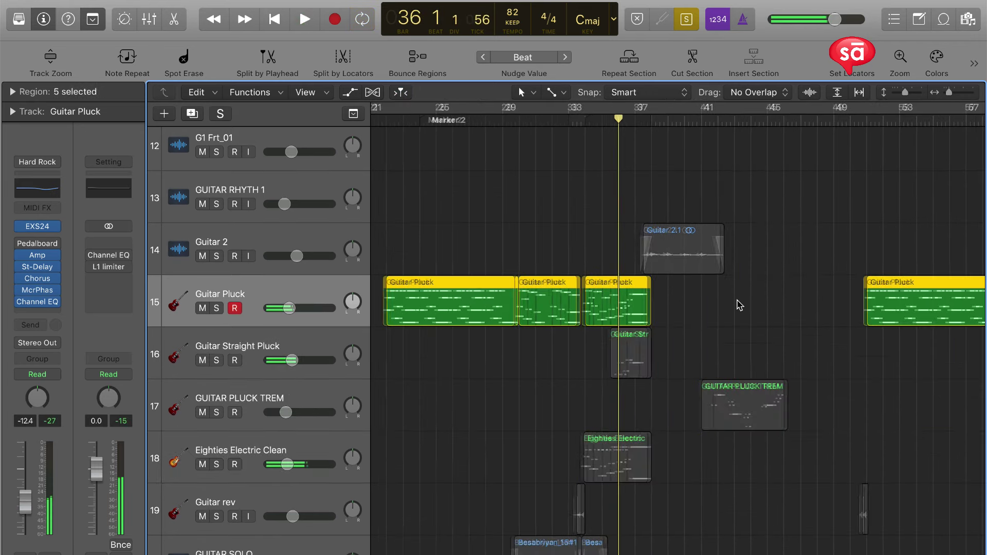
{"action": "key", "text": "super+Right"}
{"action": "key", "text": "super+Right"}
{"action": "scroll", "coordinate": [876, 238], "scroll_direction": "right", "scroll_amount": 3}
{"action": "left_click", "coordinate": [813, 290]}
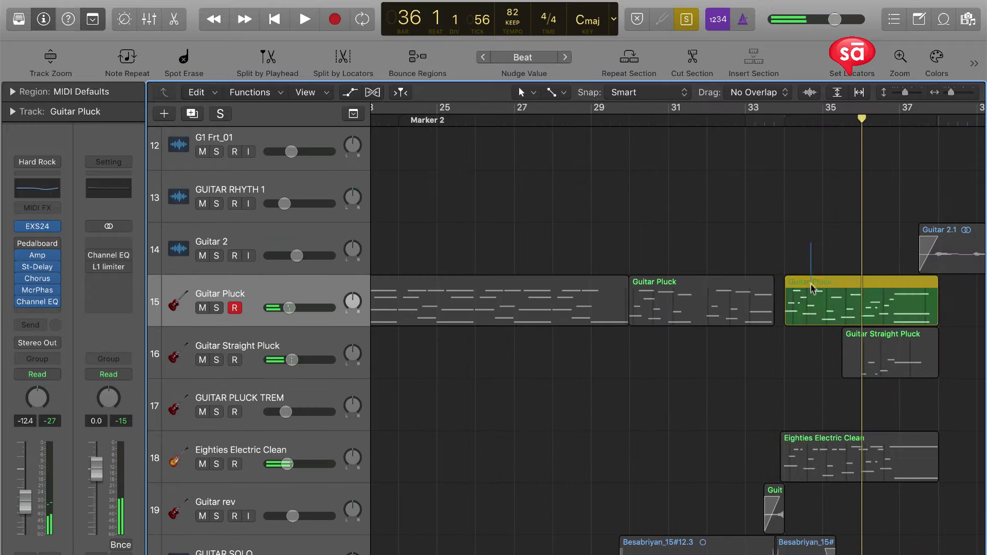
{"action": "left_click", "coordinate": [777, 117]}
{"action": "scroll", "coordinate": [775, 150], "scroll_direction": "down", "scroll_amount": 3}
{"action": "key", "text": "super+Up"}
{"action": "key", "text": "super+Up"}
{"action": "key", "text": "super+Up"}
{"action": "key", "text": "super+Up"}
{"action": "key", "text": "super+Up"}
{"action": "scroll", "coordinate": [775, 150], "scroll_direction": "right", "scroll_amount": 3}
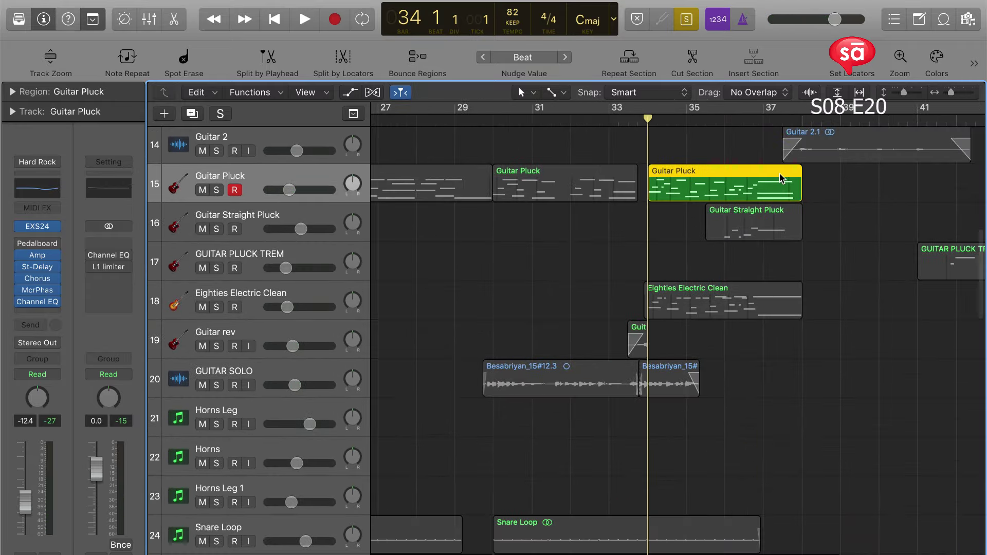
Play the soloed Guitar Pluck region from bar 34 up close, then stop playback.
{"action": "key", "text": "z"}
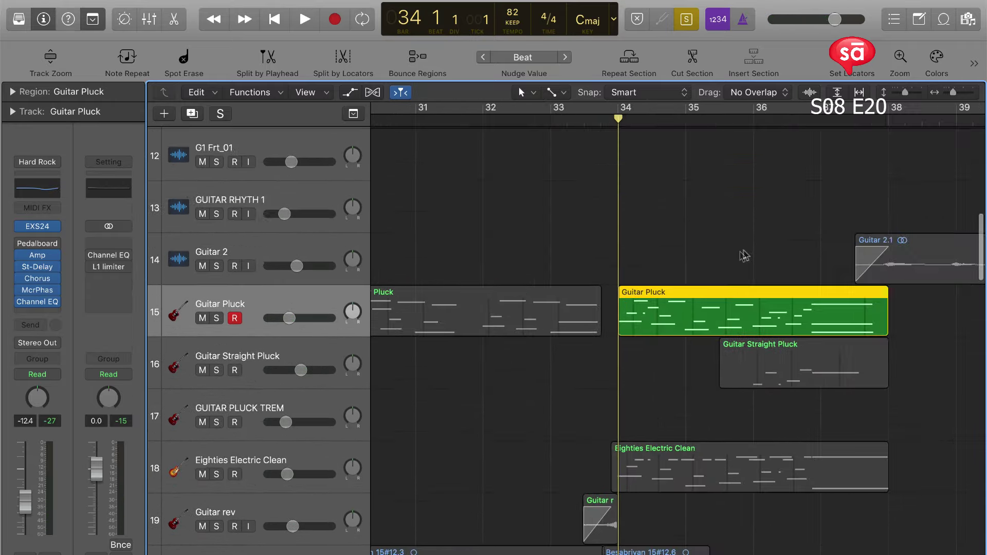
{"action": "key", "text": "super+Left"}
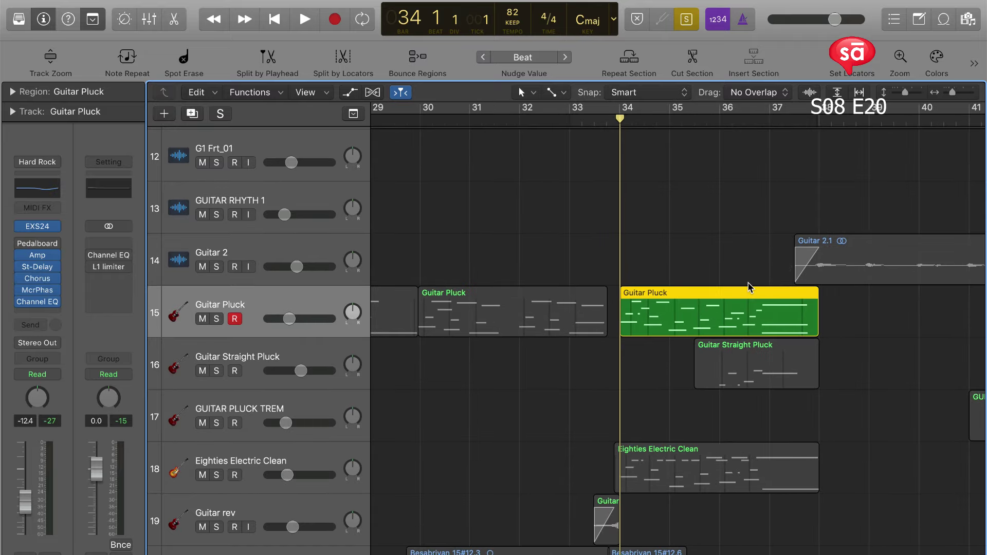
{"action": "scroll", "coordinate": [734, 332], "scroll_direction": "down", "scroll_amount": 8}
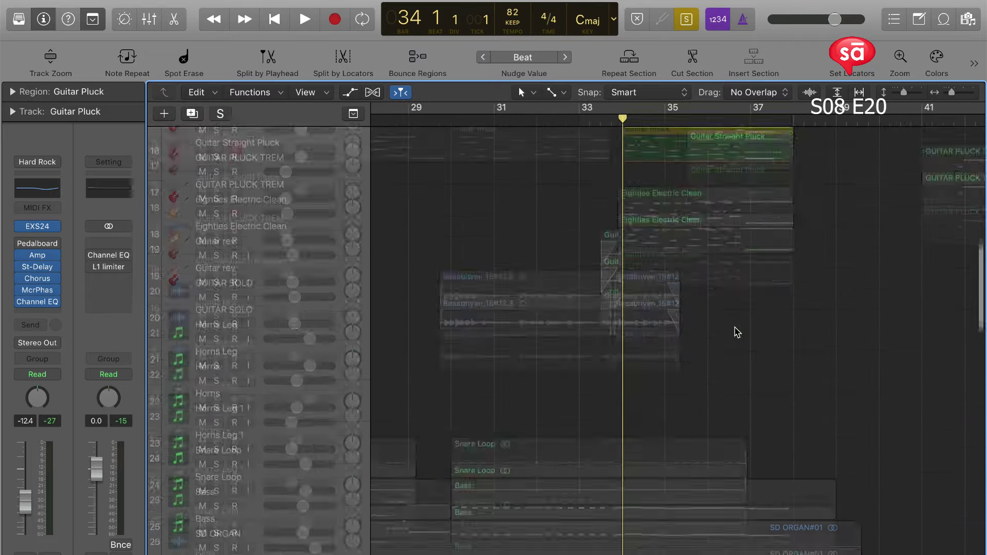
{"action": "key", "text": "space"}
{"action": "scroll", "coordinate": [737, 333], "scroll_direction": "up", "scroll_amount": 5}
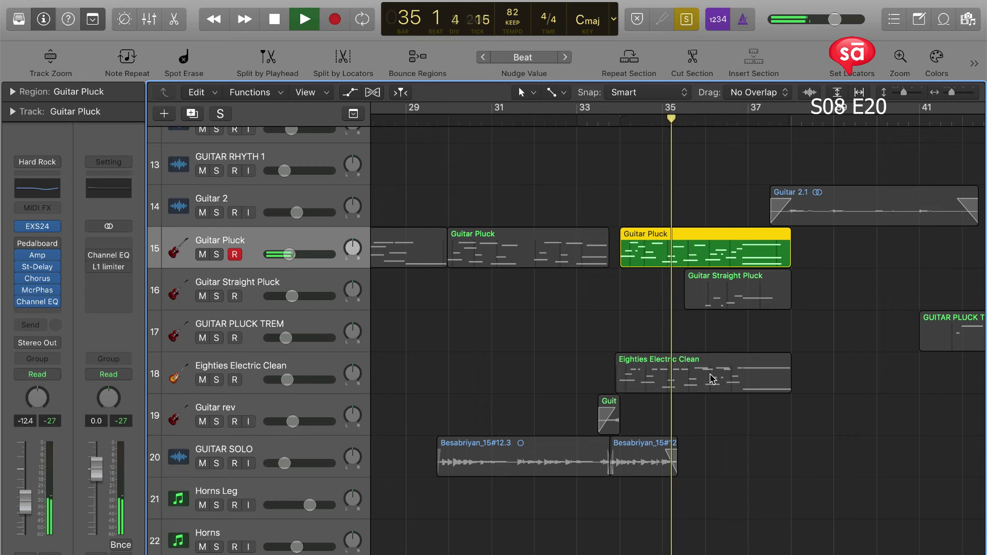
{"action": "key", "text": "space"}
Switch the solo to the Eighties Electric Clean region below and play it from bar 34 for comparison.
{"action": "left_click", "coordinate": [710, 378]}
{"action": "left_click", "coordinate": [617, 118]}
{"action": "key", "text": "space"}
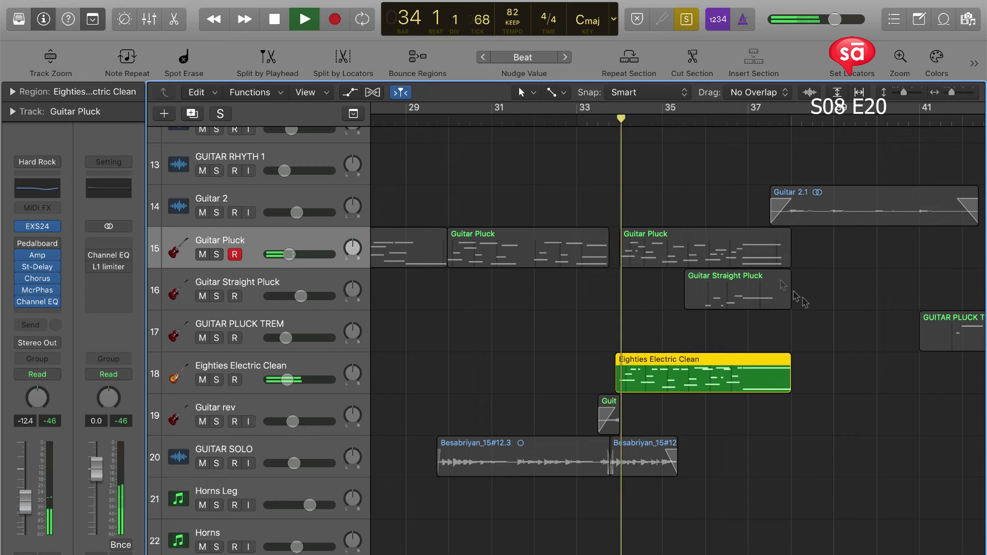
{"action": "scroll", "coordinate": [804, 299], "scroll_direction": "down", "scroll_amount": 2}
{"action": "left_click", "coordinate": [804, 299], "text": "ctrl+alt"}
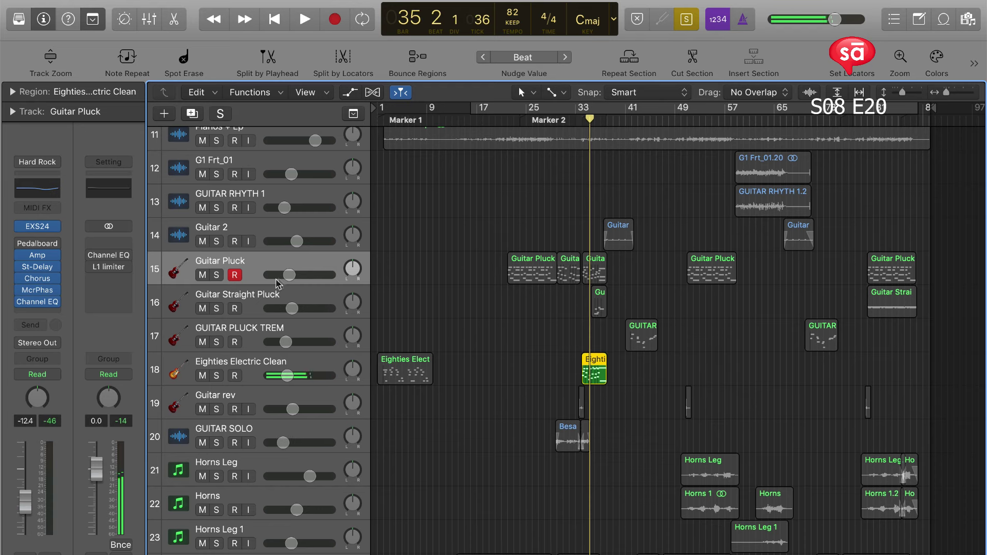
Select all four tracks from Guitar Pluck to Eighties Electric Clean, solo them and play from bar 34.
{"action": "key", "text": "ctrl+s"}
{"action": "left_click", "coordinate": [271, 358], "text": "shift"}
{"action": "key", "text": "ctrl+s"}
{"action": "scroll", "coordinate": [604, 124], "scroll_direction": "up", "scroll_amount": 5}
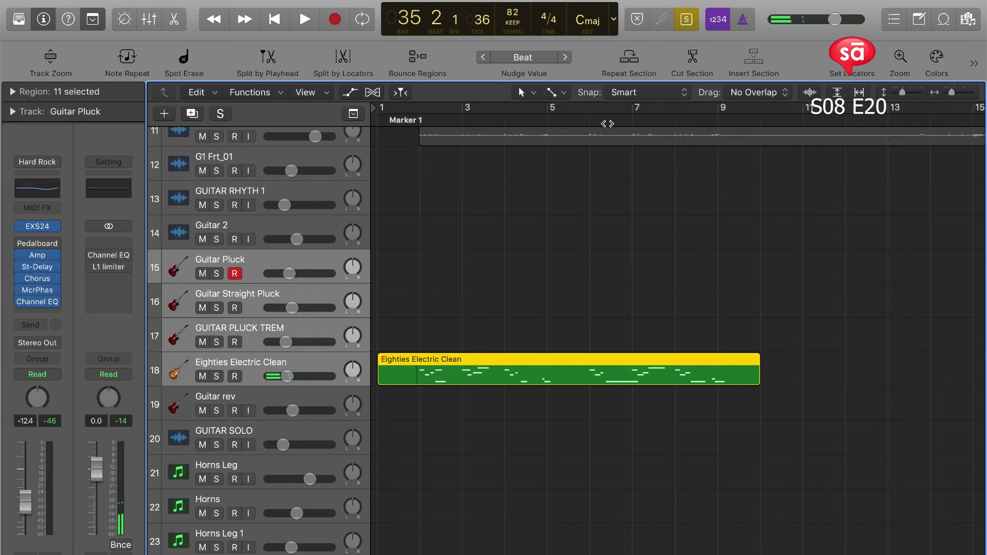
{"action": "scroll", "coordinate": [609, 124], "scroll_direction": "right", "scroll_amount": 10}
{"action": "scroll", "coordinate": [612, 125], "scroll_direction": "down", "scroll_amount": 3}
{"action": "key", "text": "space"}
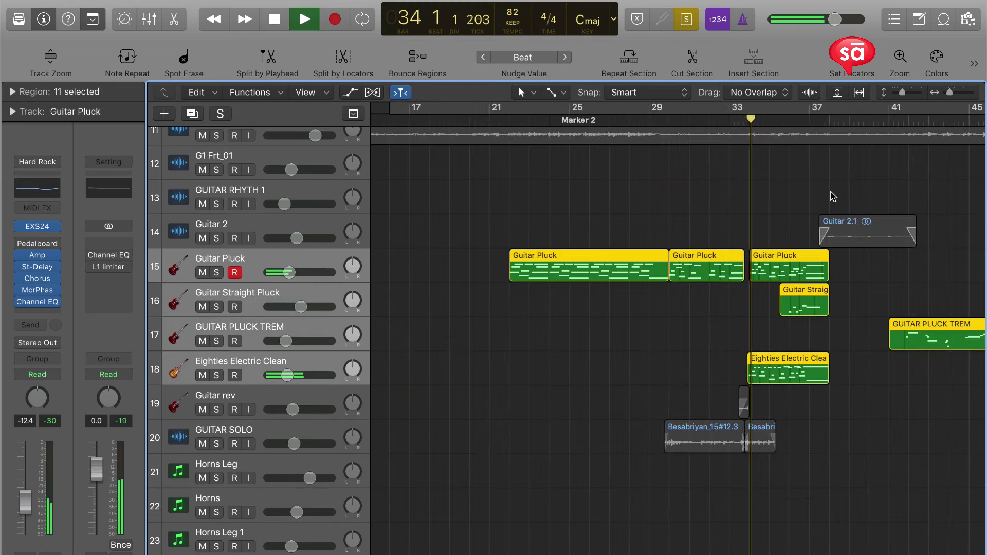
Listen to the four guitar tracks from near bar 79, survey the remaining tracks, then stop and turn solo off.
{"action": "key", "text": "super+Left"}
{"action": "key", "text": "super+Left"}
{"action": "key", "text": "super+Right"}
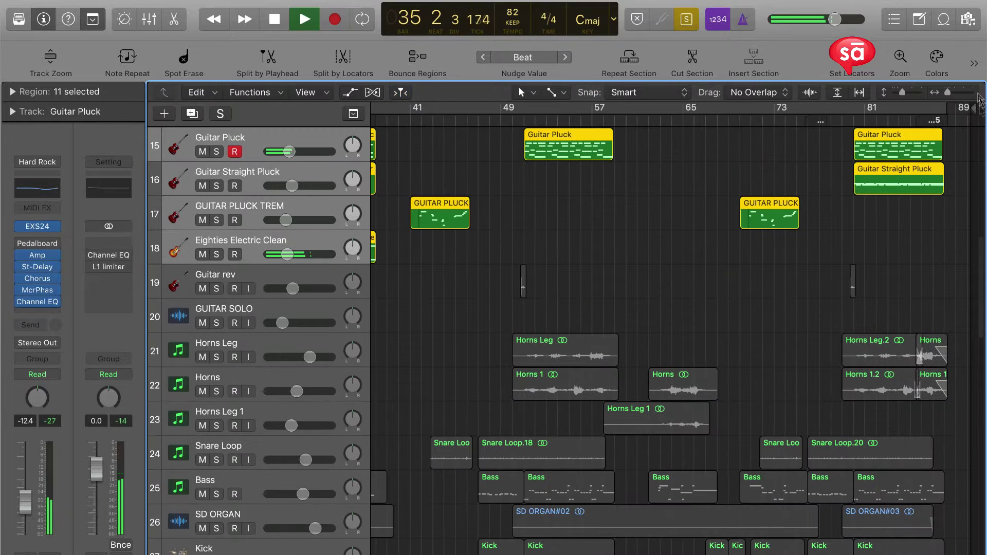
{"action": "left_click", "coordinate": [855, 120]}
{"action": "key", "text": "super+Left"}
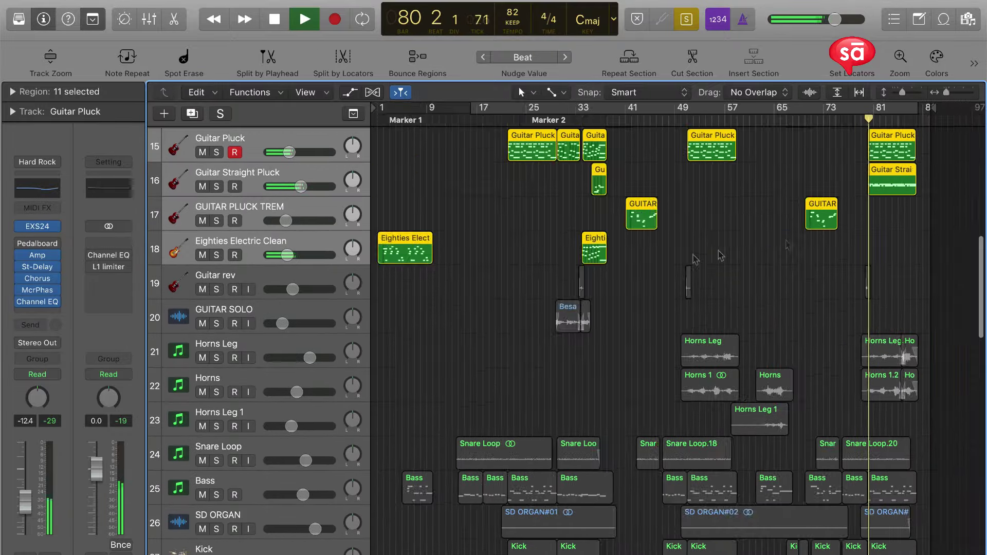
{"action": "scroll", "coordinate": [570, 381], "scroll_direction": "down", "scroll_amount": 10}
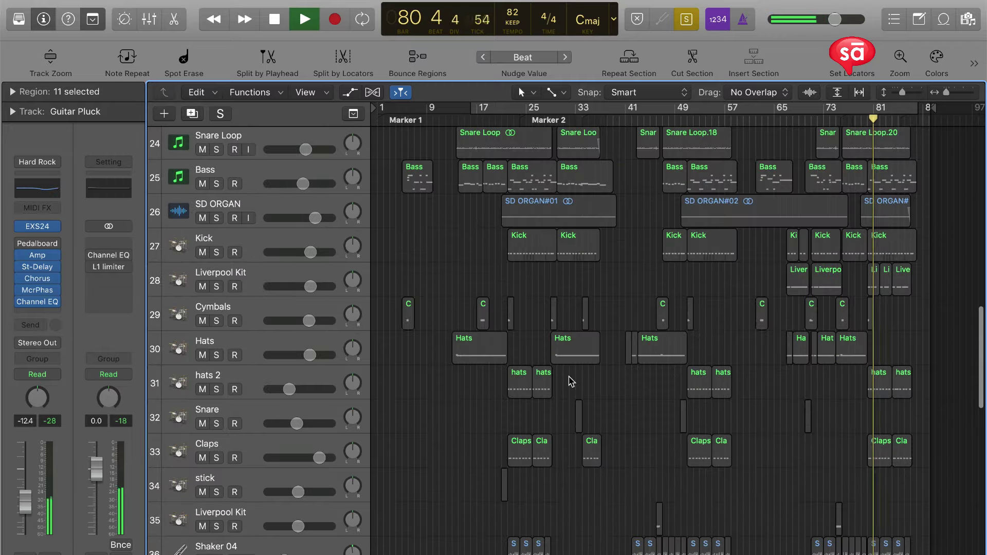
{"action": "scroll", "coordinate": [569, 380], "scroll_direction": "down", "scroll_amount": 5}
{"action": "scroll", "coordinate": [570, 381], "scroll_direction": "up", "scroll_amount": 20}
{"action": "key", "text": "space"}
{"action": "scroll", "coordinate": [569, 380], "scroll_direction": "down", "scroll_amount": 5}
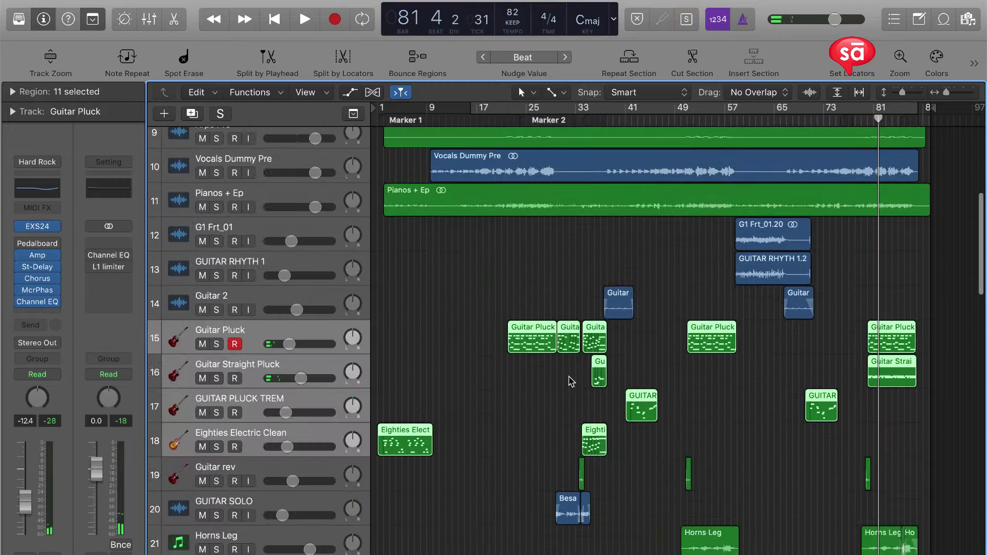
Add Guitar rev to the selected guitar tracks, audition the group in solo around bar 33, then stop.
{"action": "key", "text": "super+Right"}
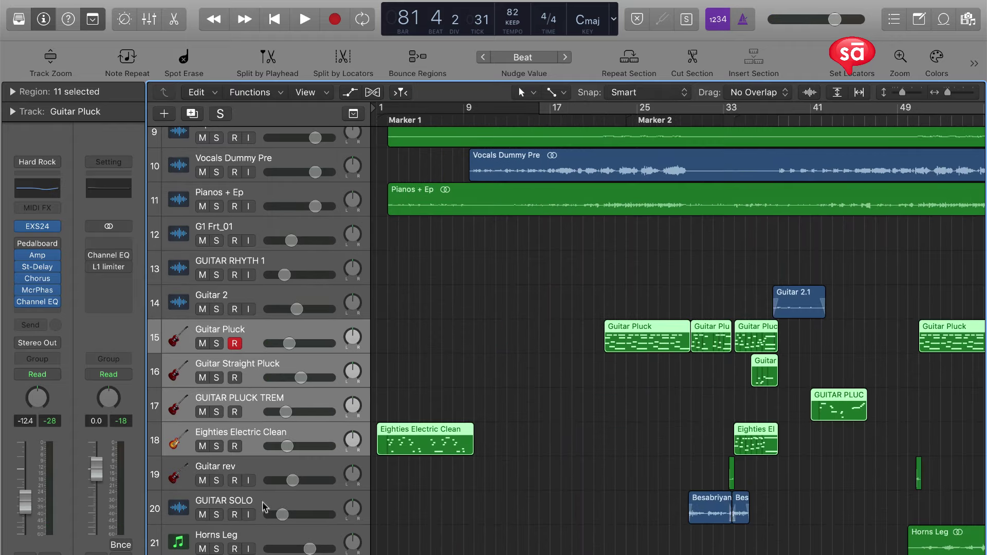
{"action": "left_click", "coordinate": [259, 469], "text": "shift"}
{"action": "scroll", "coordinate": [614, 482], "scroll_direction": "right", "scroll_amount": 3}
{"action": "scroll", "coordinate": [614, 482], "scroll_direction": "up", "scroll_amount": 5}
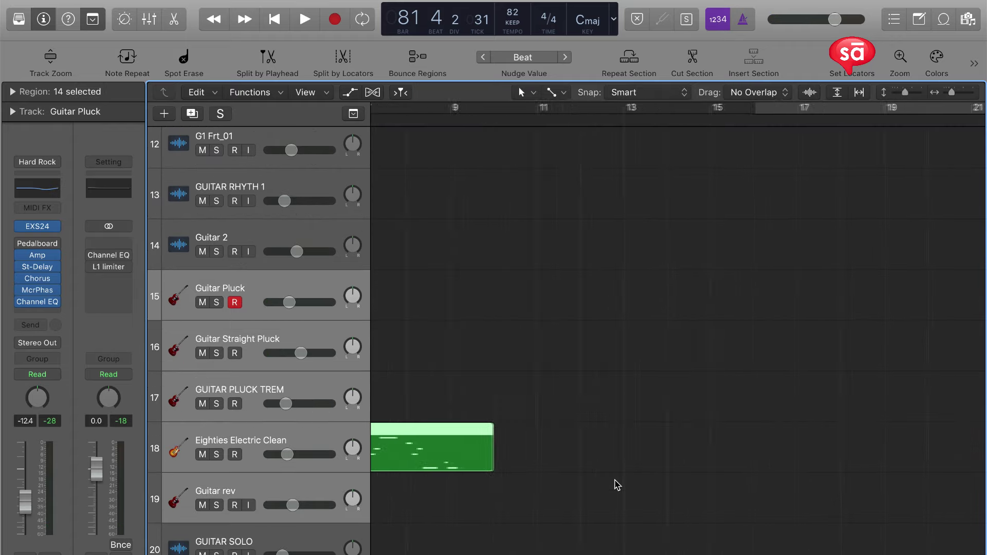
{"action": "scroll", "coordinate": [616, 483], "scroll_direction": "right", "scroll_amount": 10}
{"action": "key", "text": "ctrl+s"}
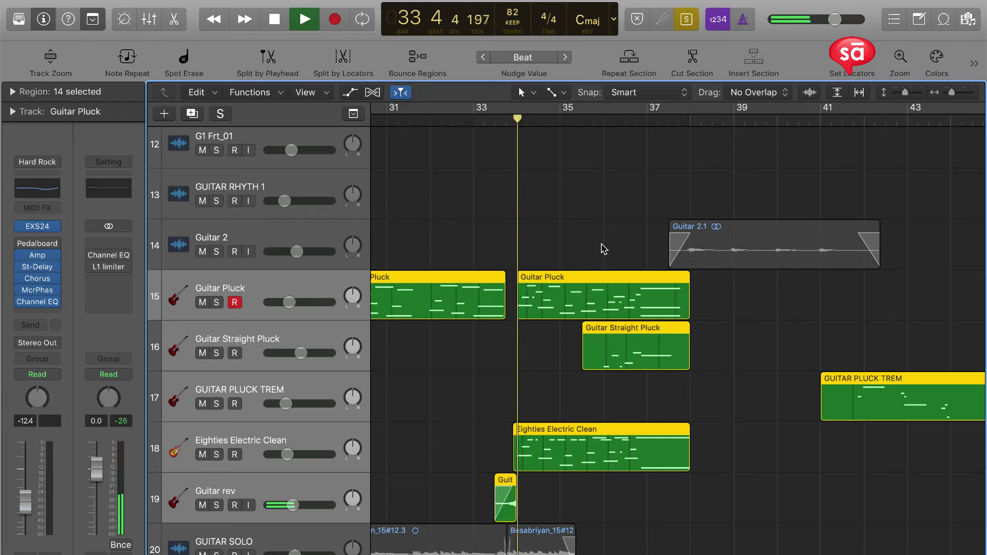
{"action": "scroll", "coordinate": [604, 249], "scroll_direction": "down", "scroll_amount": 10}
{"action": "key", "text": "space"}
{"action": "key", "text": "ctrl+s"}
Try adding Guitar 2 to the selected guitar tracks and play the soloed group from about bar 38.
{"action": "scroll", "coordinate": [344, 259], "scroll_direction": "up", "scroll_amount": 3}
{"action": "left_click", "coordinate": [278, 251], "text": "shift"}
{"action": "key", "text": "ctrl+s"}
{"action": "left_click", "coordinate": [740, 119]}
{"action": "key", "text": "space"}
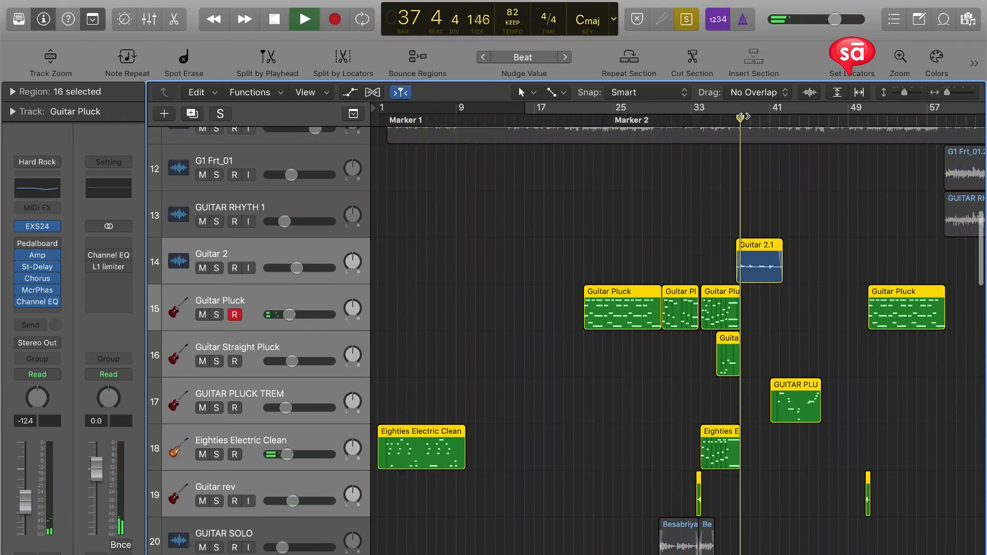
{"action": "scroll", "coordinate": [749, 135], "scroll_direction": "up", "scroll_amount": 5}
{"action": "scroll", "coordinate": [749, 138], "scroll_direction": "down", "scroll_amount": 8}
Drop Guitar 2 from the selection and bounce the five guitar tracks' regions in place to a new track named EG Pre 1, muting the sources.
{"action": "left_click", "coordinate": [219, 254], "text": "shift"}
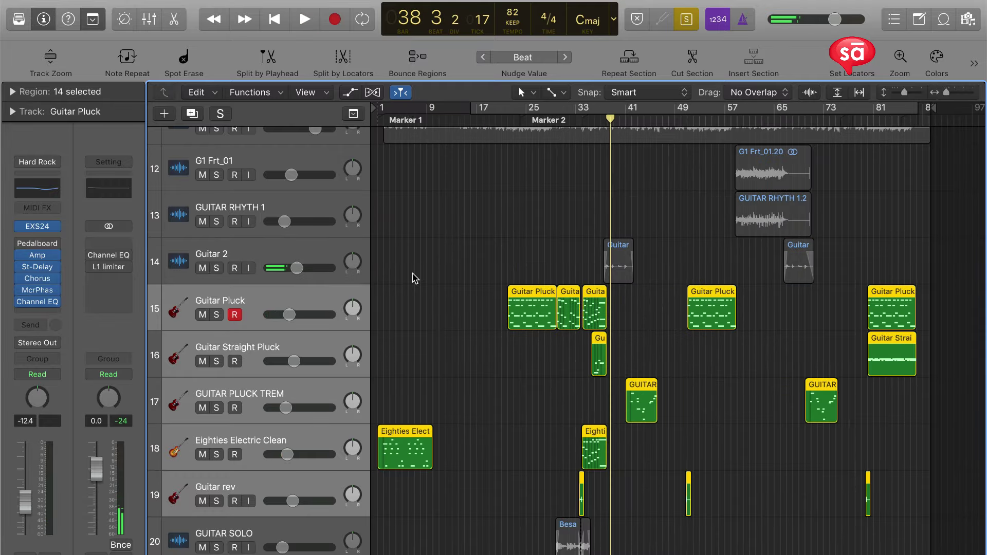
{"action": "key", "text": "ctrl+b"}
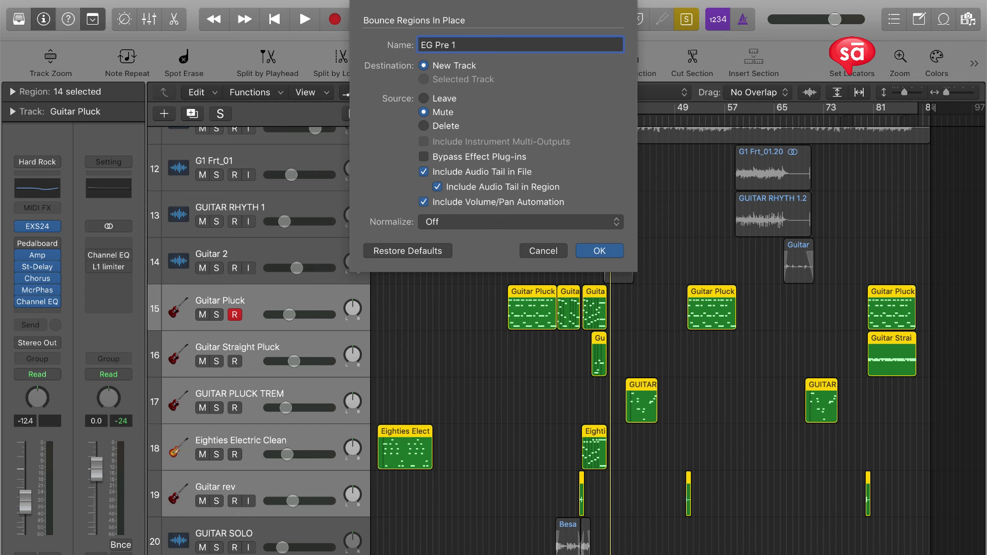
{"action": "key", "text": "Return"}
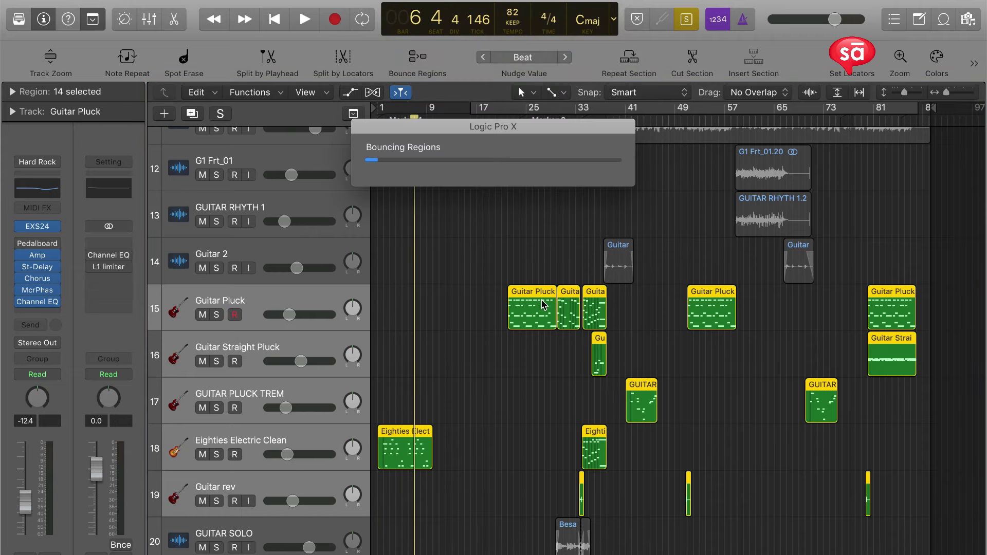
Move the new EG Pre 1 track directly below Pianos + Ep and clear the region selection.
{"action": "left_click_drag", "start_coordinate": [278, 363], "coordinate": [281, 329]}
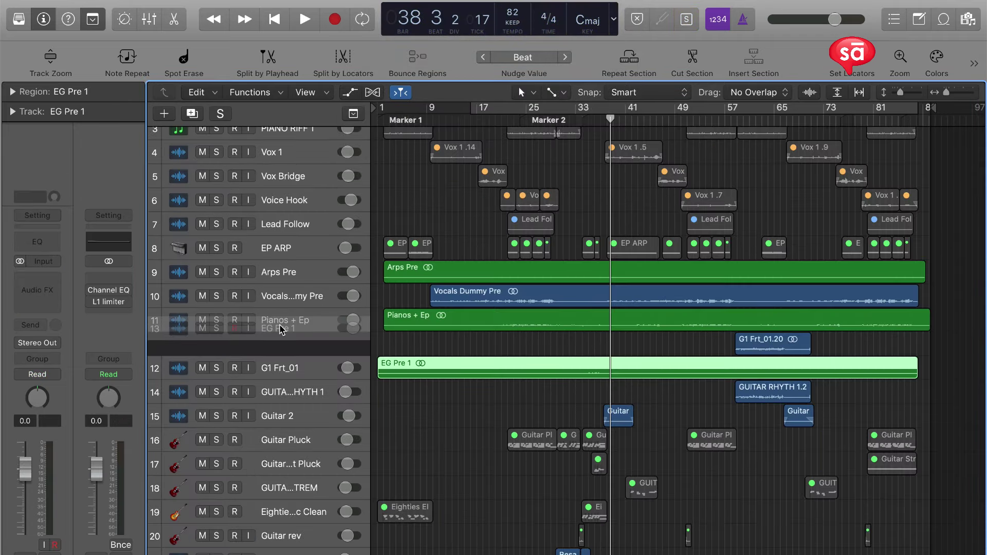
{"action": "left_click", "coordinate": [459, 383]}
{"action": "scroll", "coordinate": [459, 382], "scroll_direction": "up", "scroll_amount": 5}
{"action": "left_click", "coordinate": [458, 383], "text": "ctrl+alt"}
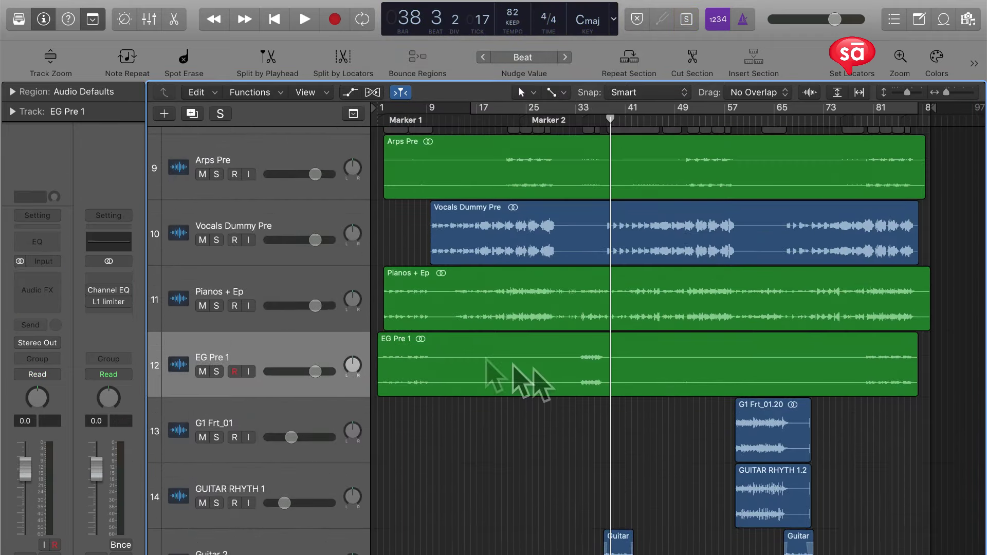
Move the five bounced guitar source tracks, from Guitar Pluck to Guitar rev, up above Vox 1 and clear the selection.
{"action": "scroll", "coordinate": [504, 396], "scroll_direction": "down", "scroll_amount": 12}
{"action": "key", "text": "super+Up"}
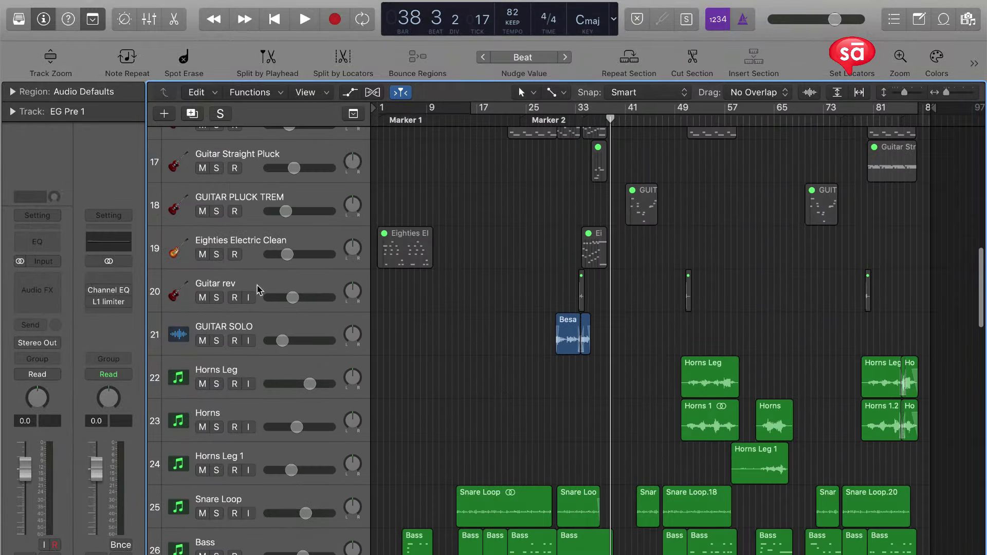
{"action": "left_click", "coordinate": [257, 289]}
{"action": "scroll", "coordinate": [258, 291], "scroll_direction": "up", "scroll_amount": 5}
{"action": "left_click", "coordinate": [251, 242], "text": "shift"}
{"action": "key", "text": "super+Up"}
{"action": "key", "text": "super+Up"}
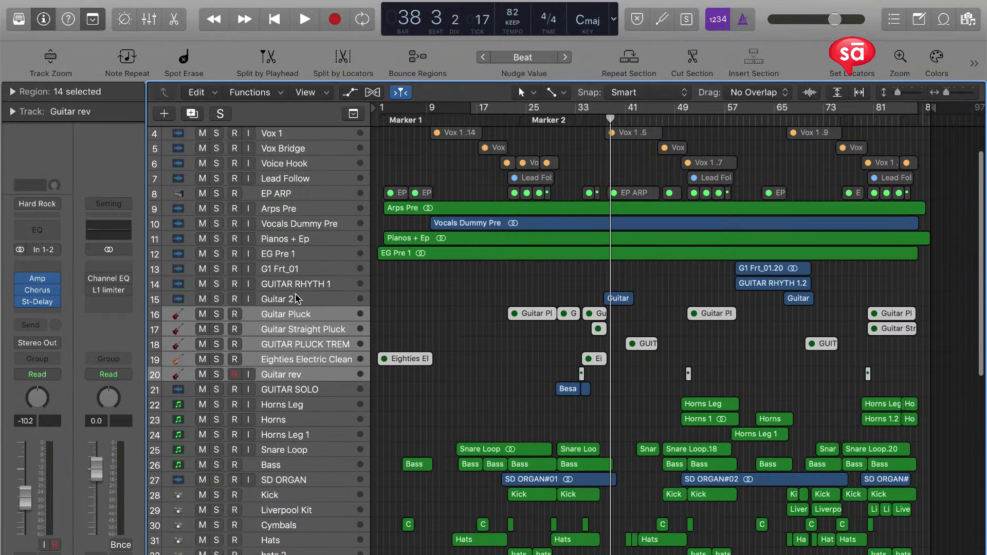
{"action": "left_click_drag", "start_coordinate": [298, 314], "coordinate": [294, 131]}
{"action": "key", "text": "super+Down"}
{"action": "key", "text": "super+Down"}
{"action": "scroll", "coordinate": [573, 391], "scroll_direction": "down", "scroll_amount": 10}
{"action": "left_click", "coordinate": [523, 410]}
{"action": "key", "text": "super+Down"}
{"action": "scroll", "coordinate": [457, 404], "scroll_direction": "down", "scroll_amount": 5}
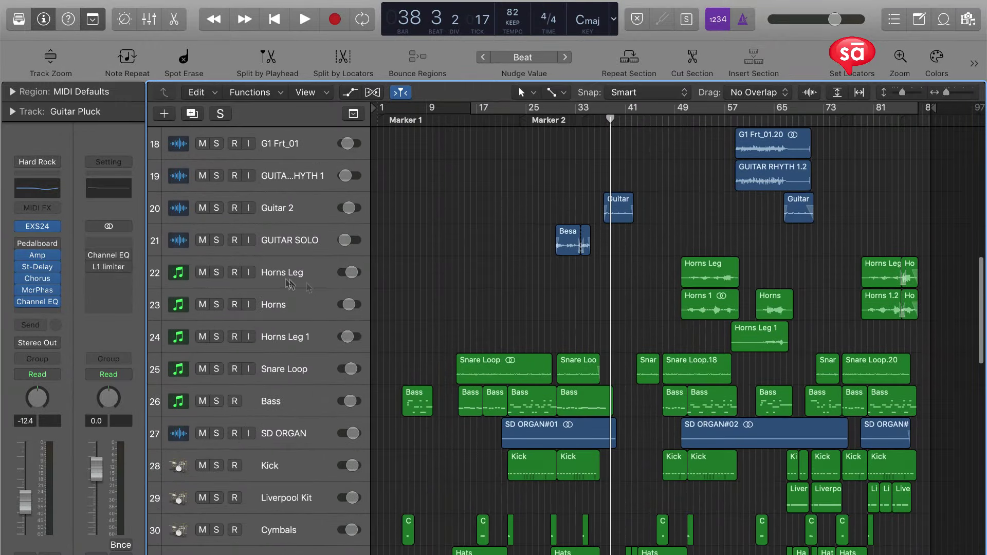
Select the Horns Leg, Horns and Horns Leg 1 tracks and colour their regions purple.
{"action": "left_click", "coordinate": [286, 279]}
{"action": "left_click", "coordinate": [290, 327], "text": "shift"}
{"action": "left_click", "coordinate": [930, 63]}
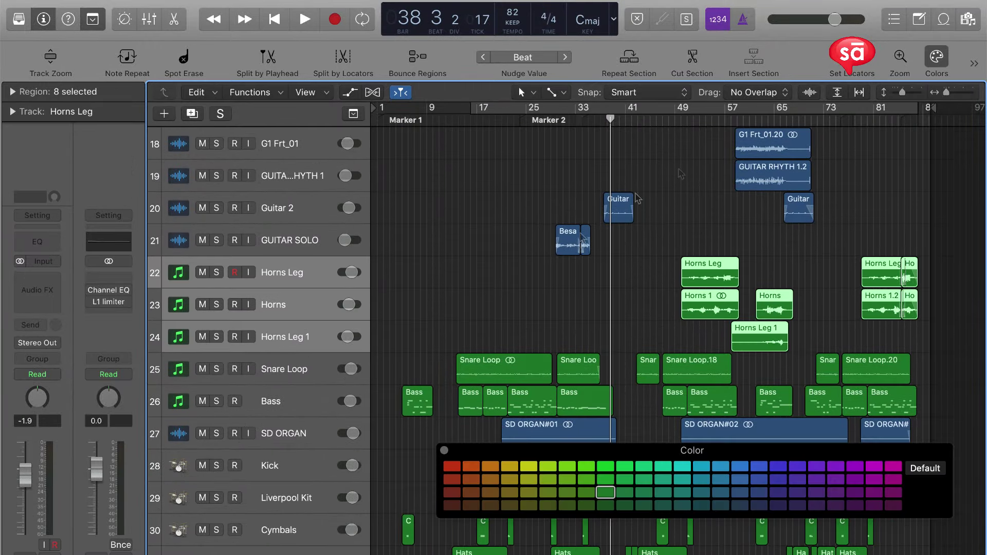
{"action": "left_click", "coordinate": [741, 466]}
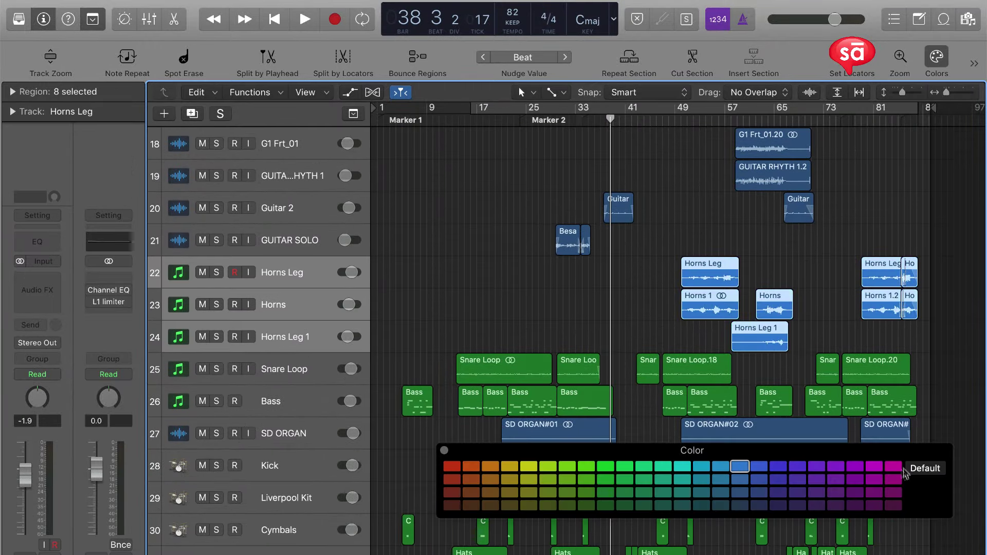
{"action": "left_click", "coordinate": [835, 467]}
{"action": "left_click", "coordinate": [444, 451]}
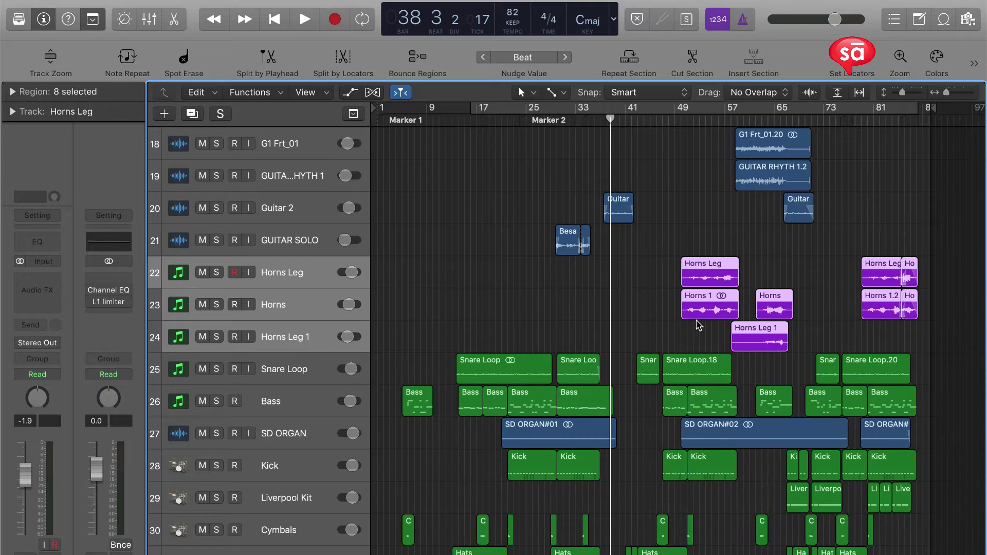
Audition the three horns tracks in solo around bar 51, then stop playback and turn solo off.
{"action": "scroll", "coordinate": [697, 326], "scroll_direction": "up", "scroll_amount": 5}
{"action": "scroll", "coordinate": [655, 311], "scroll_direction": "down", "scroll_amount": 5}
{"action": "scroll", "coordinate": [654, 315], "scroll_direction": "up", "scroll_amount": 3}
{"action": "scroll", "coordinate": [654, 315], "scroll_direction": "up", "scroll_amount": 5}
{"action": "scroll", "coordinate": [655, 315], "scroll_direction": "down", "scroll_amount": 4}
{"action": "key", "text": "ctrl+s"}
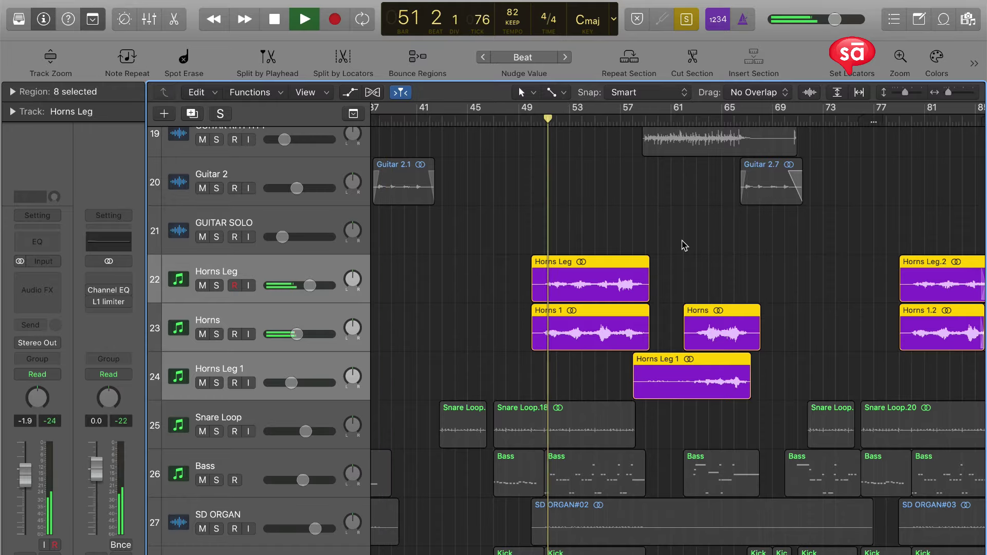
{"action": "key", "text": "super+Left"}
{"action": "scroll", "coordinate": [682, 241], "scroll_direction": "up", "scroll_amount": 5}
{"action": "scroll", "coordinate": [683, 244], "scroll_direction": "right", "scroll_amount": 5}
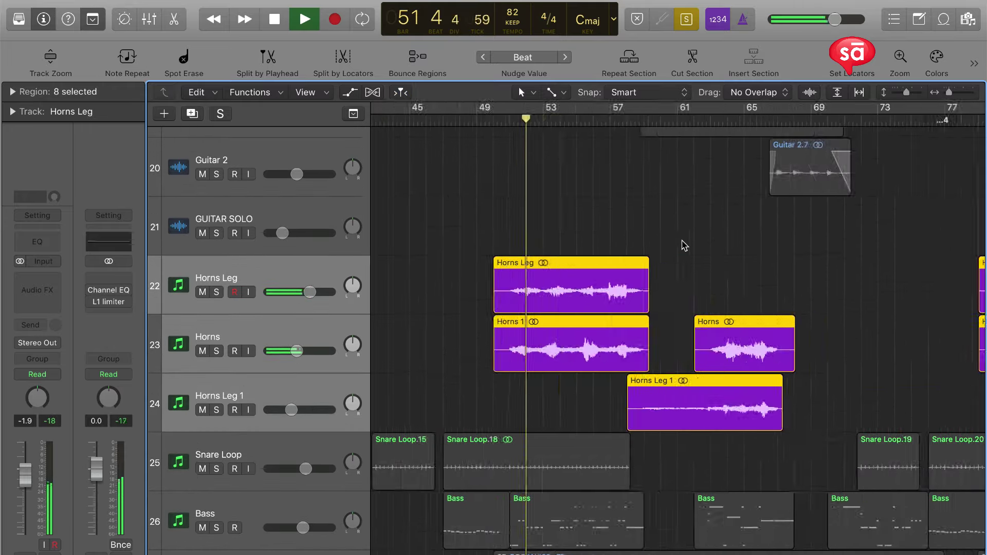
{"action": "scroll", "coordinate": [684, 245], "scroll_direction": "down", "scroll_amount": 5}
{"action": "scroll", "coordinate": [684, 246], "scroll_direction": "up", "scroll_amount": 2}
{"action": "scroll", "coordinate": [684, 246], "scroll_direction": "up", "scroll_amount": 1}
{"action": "key", "text": "space"}
{"action": "key", "text": "ctrl+s"}
Solo the horns tracks again and audition the overlapping Horns and Horns Leg 1 regions around bar 65.
{"action": "scroll", "coordinate": [684, 246], "scroll_direction": "right", "scroll_amount": 4}
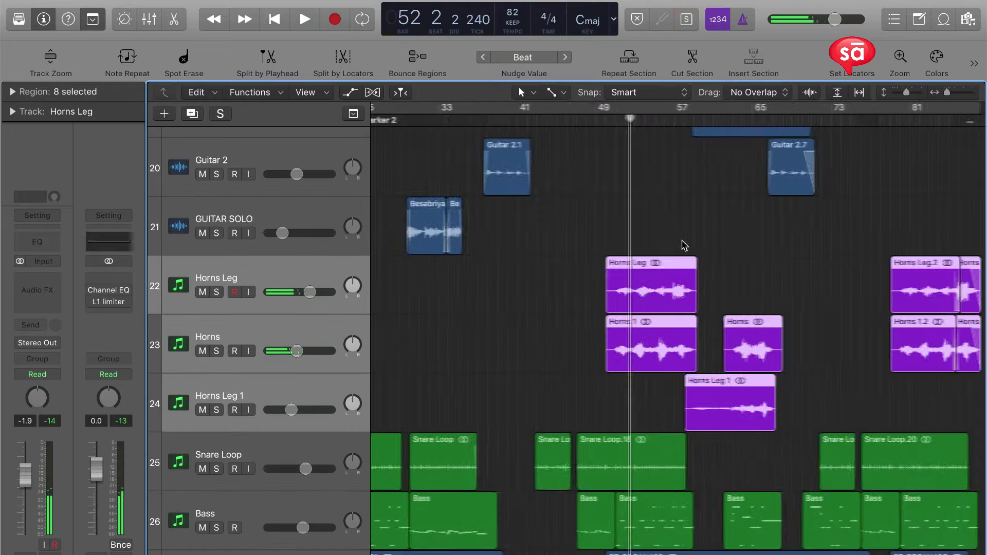
{"action": "scroll", "coordinate": [684, 246], "scroll_direction": "right", "scroll_amount": 2}
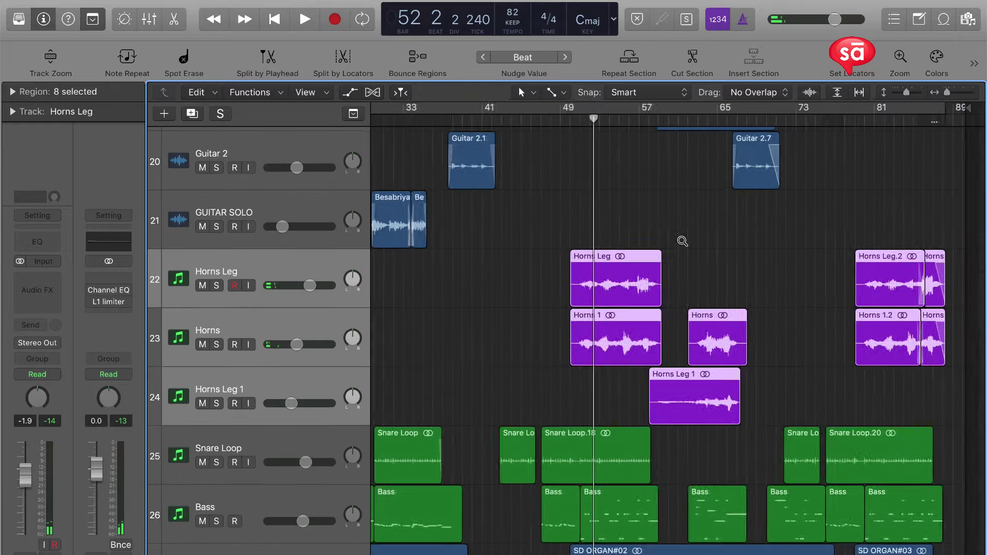
{"action": "scroll", "coordinate": [684, 246], "scroll_direction": "down", "scroll_amount": 3}
{"action": "scroll", "coordinate": [684, 245], "scroll_direction": "up", "scroll_amount": 4}
{"action": "scroll", "coordinate": [684, 244], "scroll_direction": "down", "scroll_amount": 1}
{"action": "scroll", "coordinate": [683, 244], "scroll_direction": "right", "scroll_amount": 5}
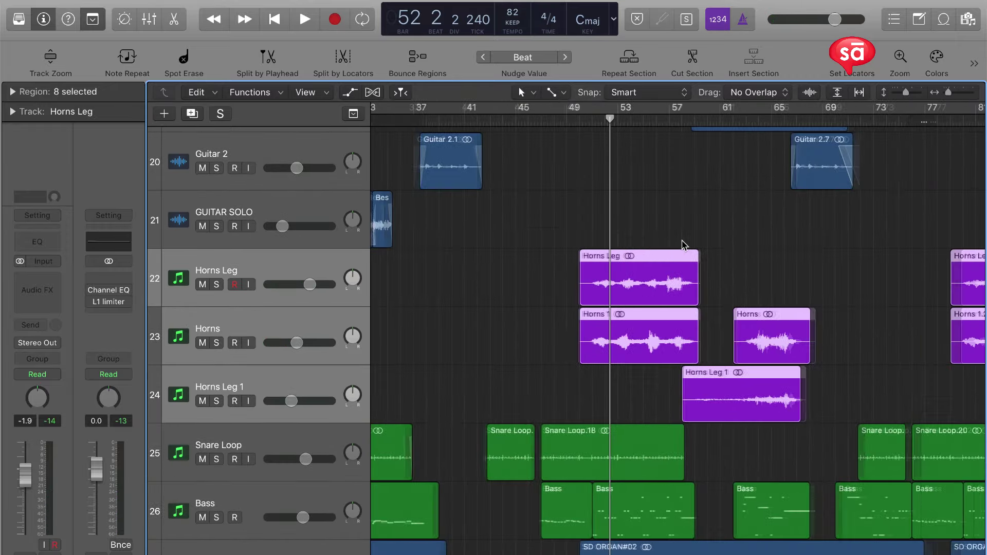
{"action": "scroll", "coordinate": [866, 281], "scroll_direction": "left", "scroll_amount": 1}
{"action": "key", "text": "ctrl+s"}
{"action": "scroll", "coordinate": [769, 363], "scroll_direction": "up", "scroll_amount": 3}
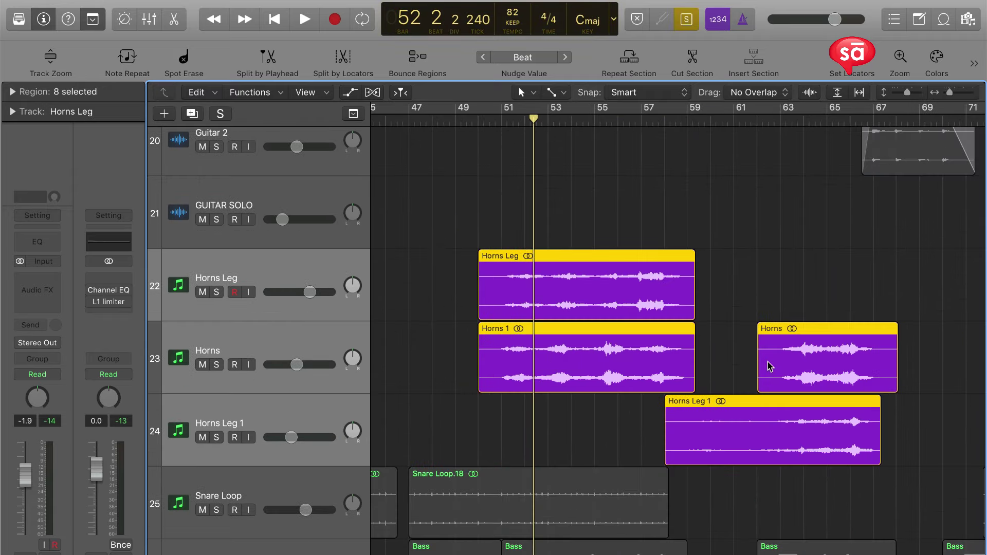
{"action": "scroll", "coordinate": [768, 365], "scroll_direction": "down", "scroll_amount": 4}
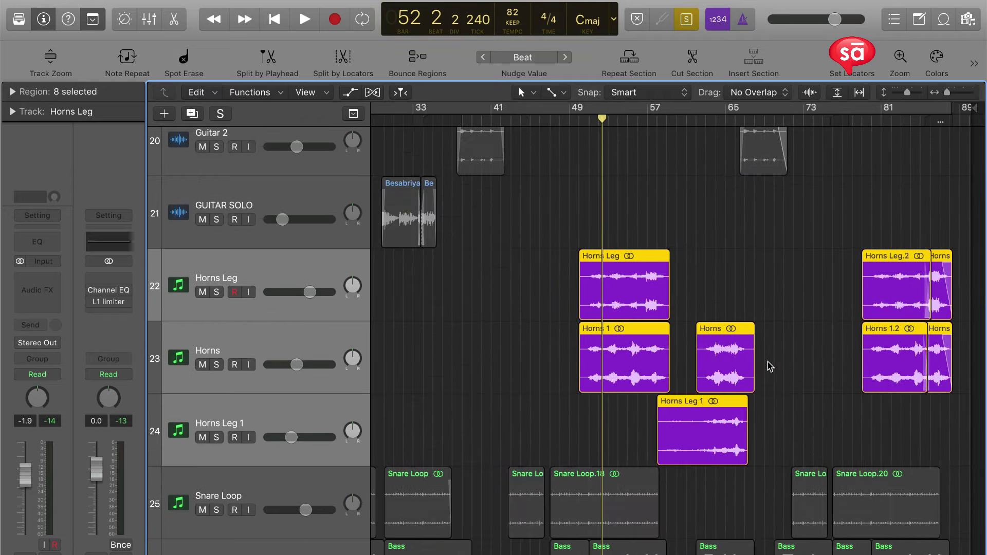
{"action": "scroll", "coordinate": [770, 366], "scroll_direction": "up", "scroll_amount": 2}
{"action": "scroll", "coordinate": [769, 366], "scroll_direction": "right", "scroll_amount": 5}
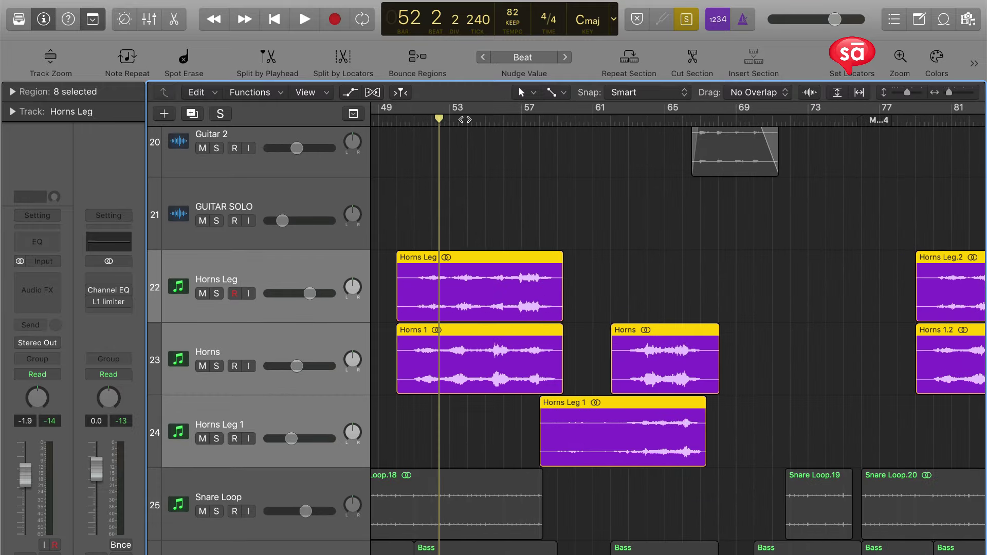
{"action": "left_click_drag", "start_coordinate": [526, 120], "coordinate": [665, 121]}
{"action": "scroll", "coordinate": [670, 130], "scroll_direction": "down", "scroll_amount": 3}
{"action": "scroll", "coordinate": [671, 132], "scroll_direction": "up", "scroll_amount": 4}
{"action": "scroll", "coordinate": [670, 132], "scroll_direction": "down", "scroll_amount": 3}
{"action": "key", "text": "space"}
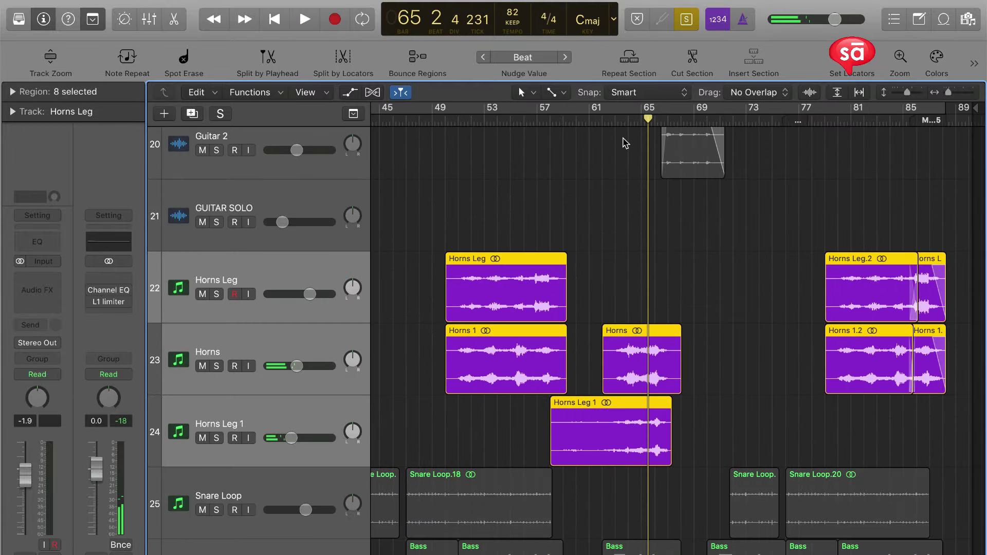
Bounce the selected horns regions in place to a new track named Horns Pre, muting the sources, and turn solo off.
{"action": "key", "text": "ctrl+b"}
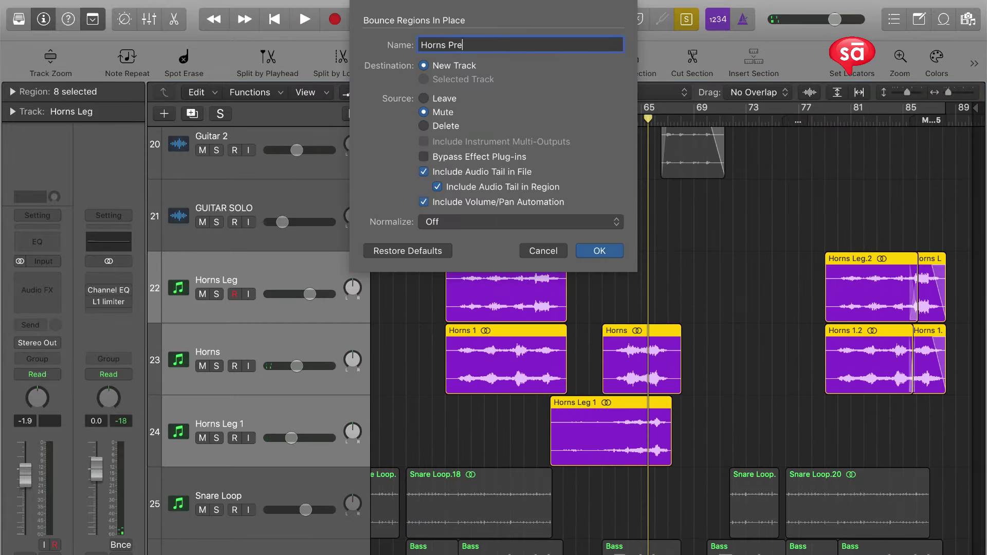
{"action": "key", "text": "Return"}
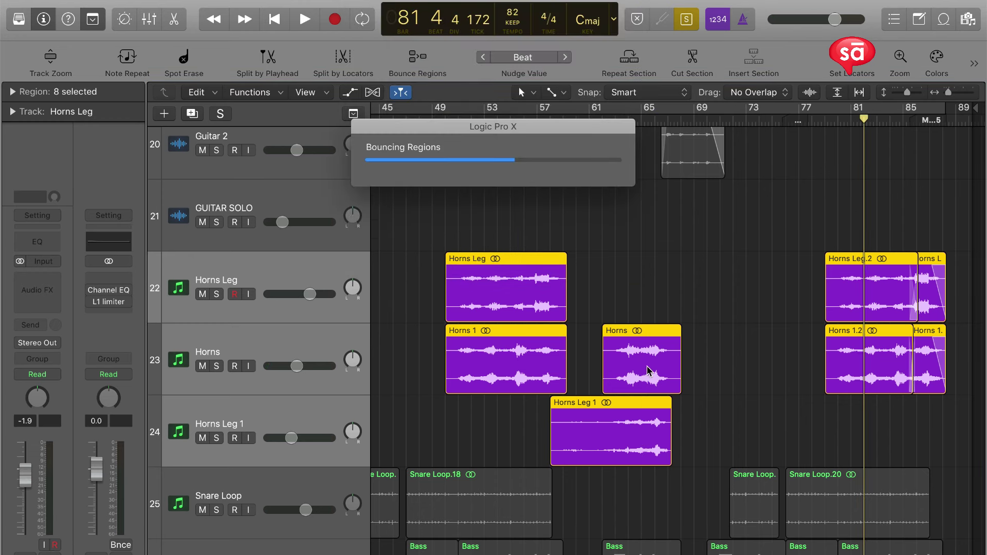
{"action": "key", "text": "super+Left"}
{"action": "key", "text": "super+Left"}
{"action": "key", "text": "super+Left"}
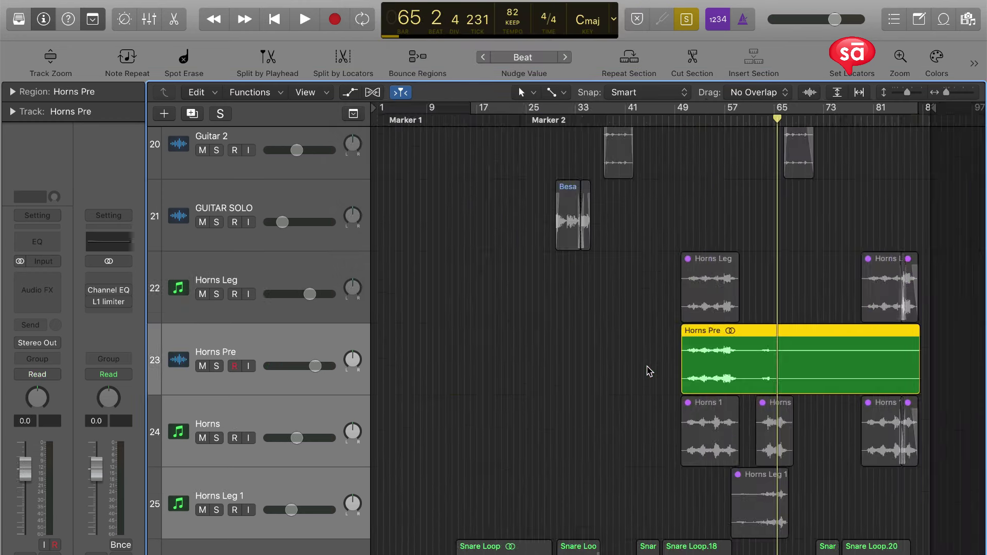
{"action": "key", "text": "ctrl+s"}
Move the Horns Pre track up directly below GUITAR RHYTH 1.
{"action": "key", "text": "super+Up"}
{"action": "key", "text": "super+Up"}
{"action": "left_click", "coordinate": [638, 373]}
{"action": "left_click", "coordinate": [286, 352]}
{"action": "scroll", "coordinate": [398, 366], "scroll_direction": "down", "scroll_amount": 3}
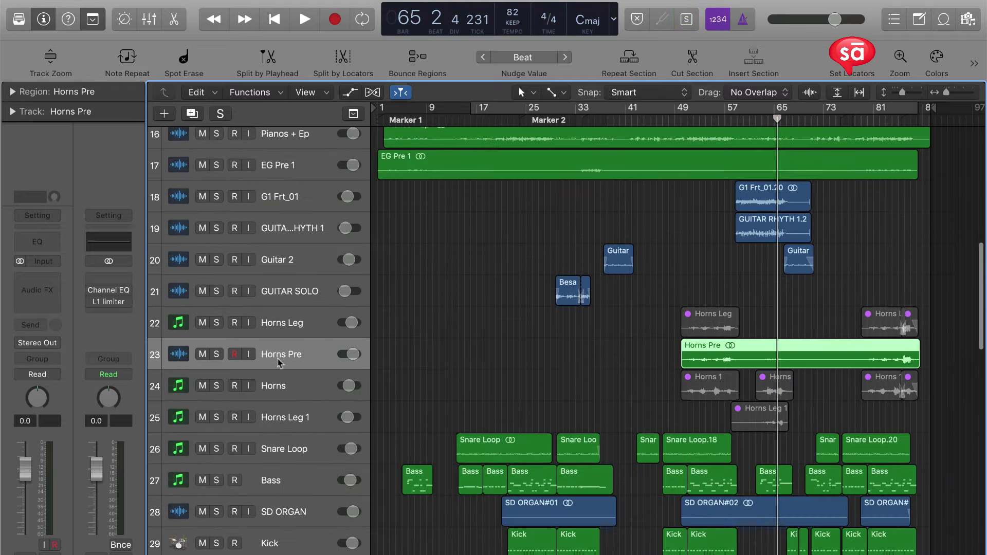
{"action": "left_click_drag", "start_coordinate": [301, 345], "coordinate": [305, 255]}
Select the GUITAR SOLO track with its regions and place the playhead at bar 30.
{"action": "left_click", "coordinate": [304, 351]}
{"action": "left_click", "coordinate": [305, 323]}
{"action": "key", "text": "z"}
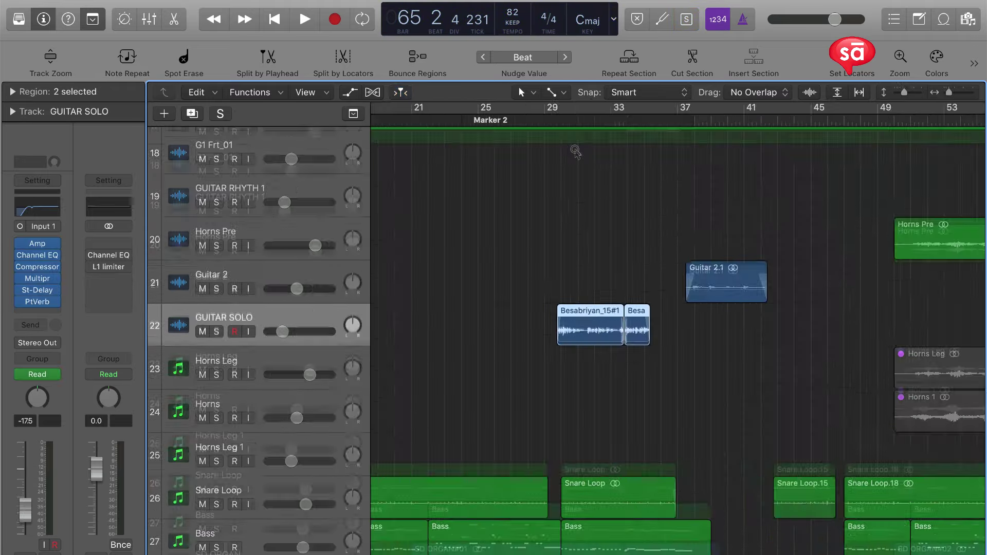
{"action": "left_click", "coordinate": [568, 114]}
{"action": "key", "text": "z"}
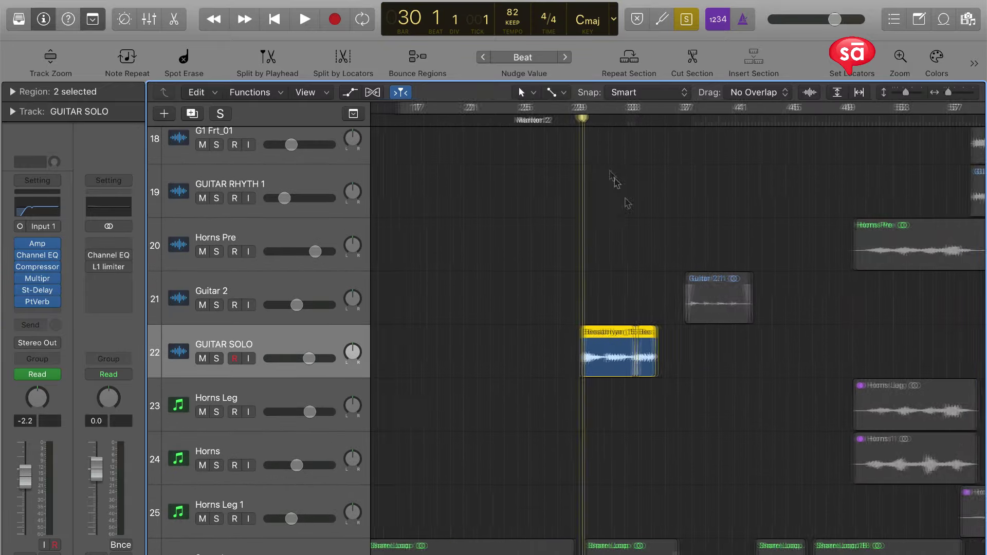
Look over the drum, string and guitar tracks below GUITAR SOLO, down to the Pwr Chords tracks.
{"action": "scroll", "coordinate": [502, 387], "scroll_direction": "down", "scroll_amount": 10}
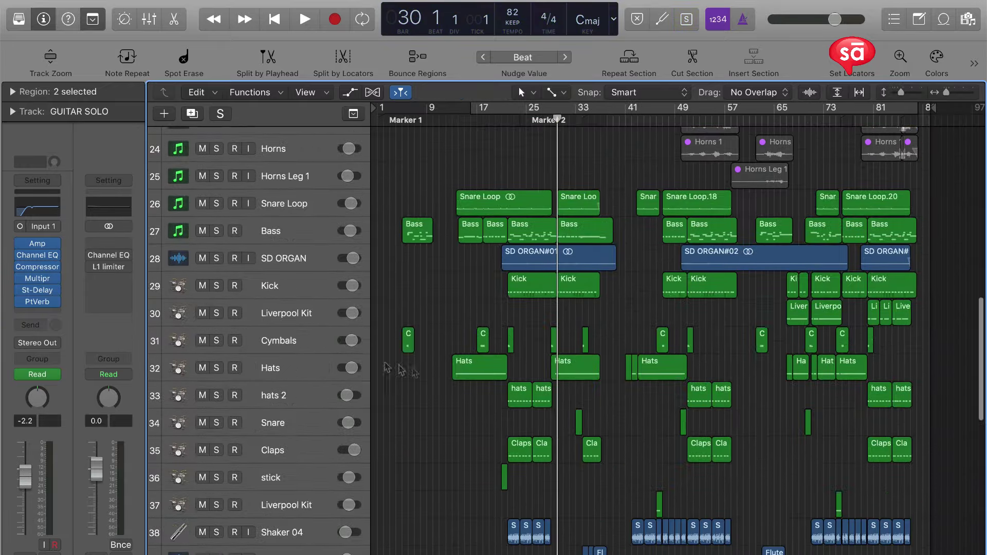
{"action": "scroll", "coordinate": [523, 410], "scroll_direction": "down", "scroll_amount": 15}
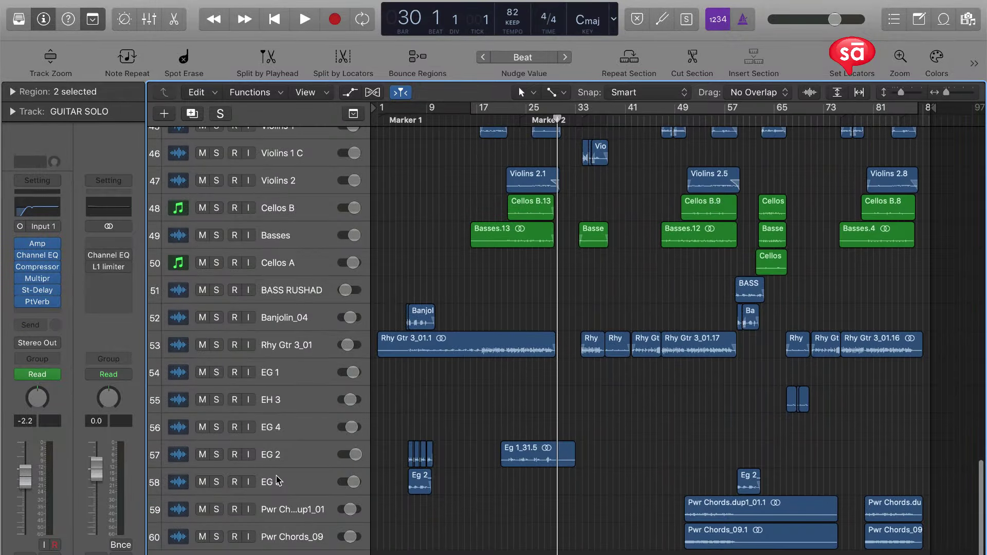
{"action": "key", "text": "z"}
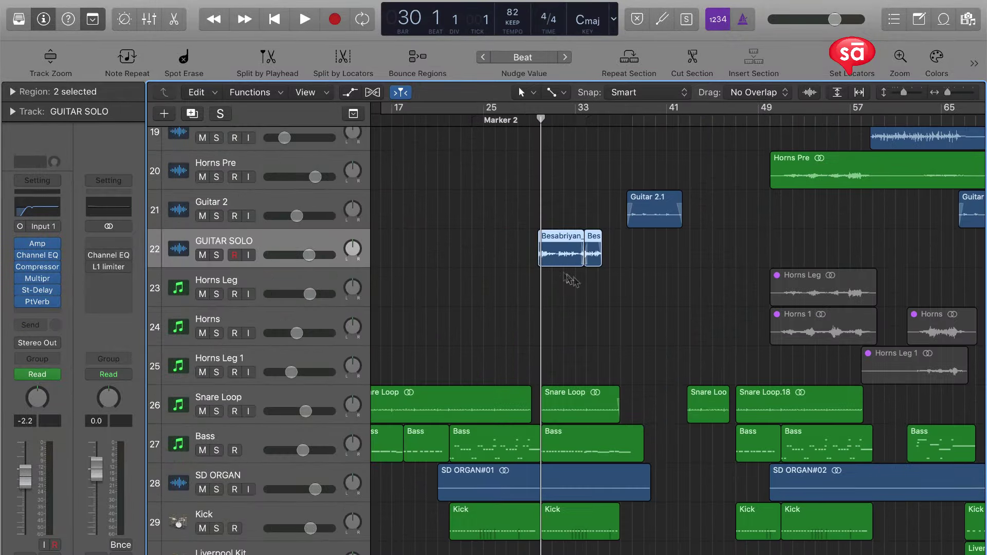
{"action": "scroll", "coordinate": [576, 279], "scroll_direction": "down", "scroll_amount": 5}
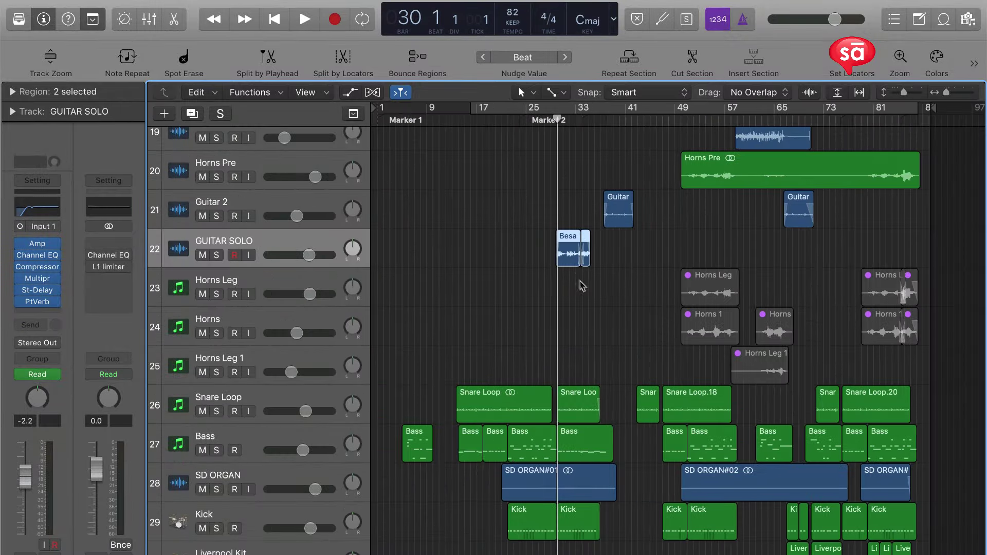
{"action": "left_click", "coordinate": [249, 202], "text": "shift"}
{"action": "scroll", "coordinate": [591, 237], "scroll_direction": "up", "scroll_amount": 5}
{"action": "scroll", "coordinate": [590, 238], "scroll_direction": "down", "scroll_amount": 5}
{"action": "scroll", "coordinate": [470, 358], "scroll_direction": "down", "scroll_amount": 4}
{"action": "scroll", "coordinate": [470, 358], "scroll_direction": "up", "scroll_amount": 5}
Play GUITAR SOLO with the full mix from bar 30 and try lowering its volume to -3.1 dB.
{"action": "left_click", "coordinate": [252, 370]}
{"action": "scroll", "coordinate": [564, 136], "scroll_direction": "up", "scroll_amount": 5}
{"action": "key", "text": "space"}
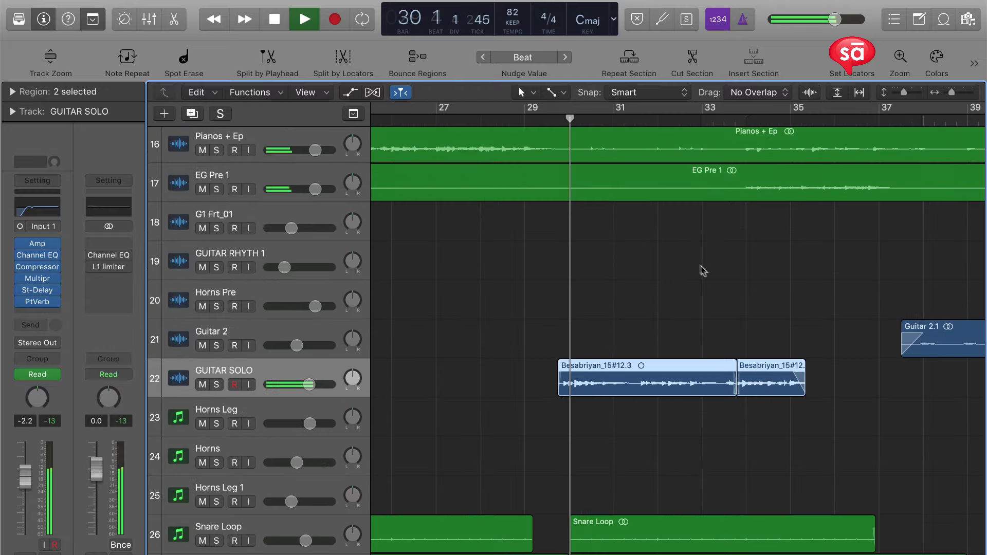
{"action": "scroll", "coordinate": [566, 210], "scroll_direction": "down", "scroll_amount": 5}
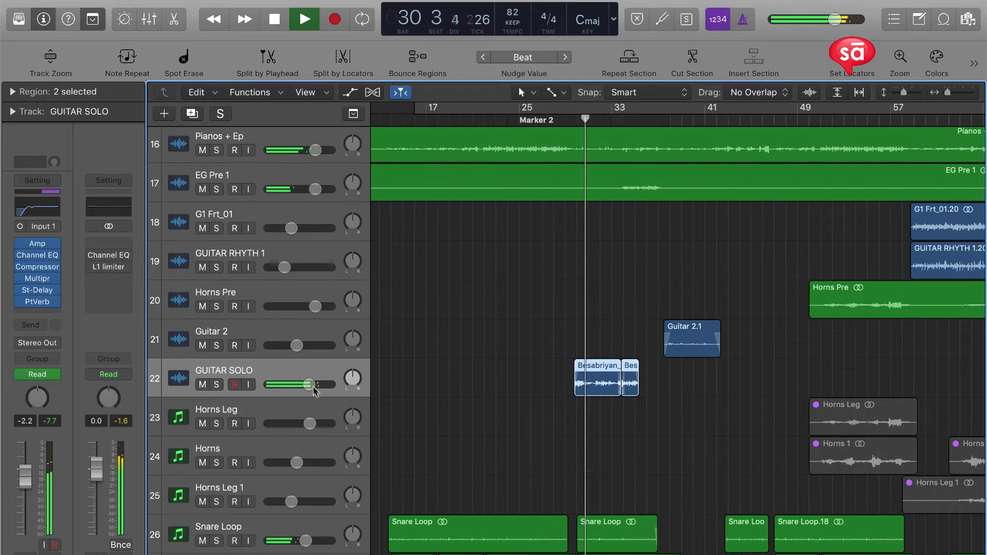
{"action": "left_click_drag", "start_coordinate": [311, 386], "coordinate": [309, 385]}
{"action": "scroll", "coordinate": [624, 333], "scroll_direction": "down", "scroll_amount": 5}
{"action": "scroll", "coordinate": [612, 332], "scroll_direction": "down", "scroll_amount": 10}
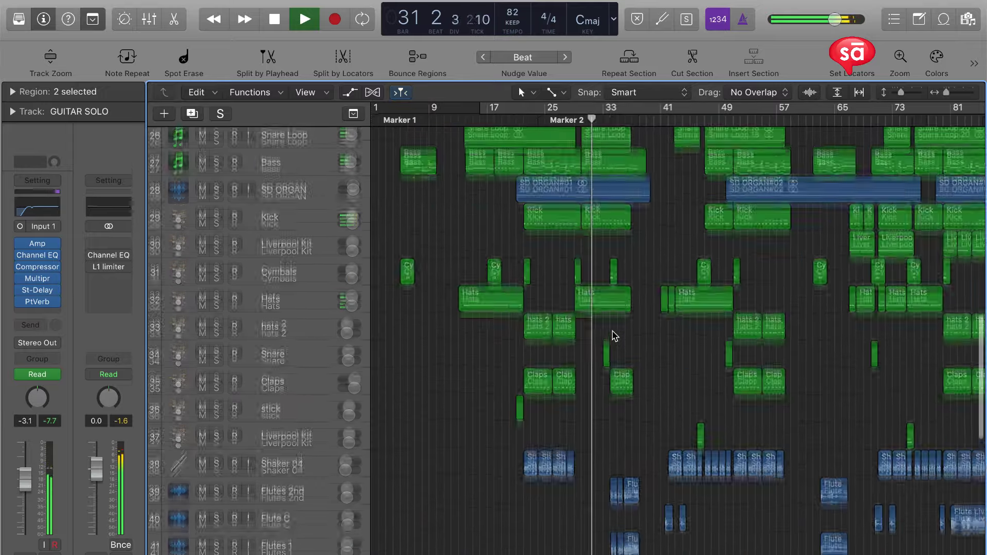
{"action": "scroll", "coordinate": [615, 336], "scroll_direction": "down", "scroll_amount": 2}
{"action": "scroll", "coordinate": [615, 336], "scroll_direction": "up", "scroll_amount": 10}
{"action": "scroll", "coordinate": [614, 337], "scroll_direction": "down", "scroll_amount": 3}
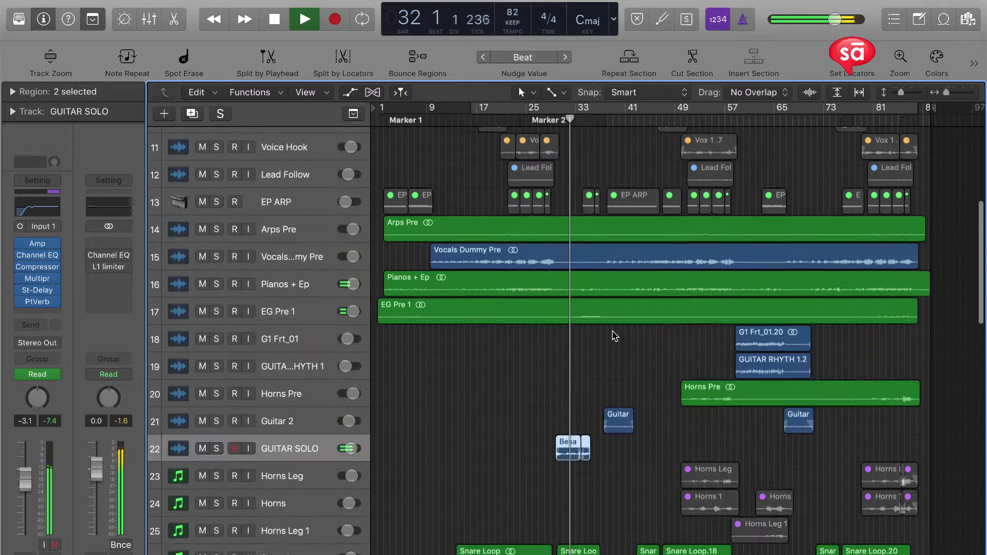
{"action": "scroll", "coordinate": [611, 338], "scroll_direction": "down", "scroll_amount": 2}
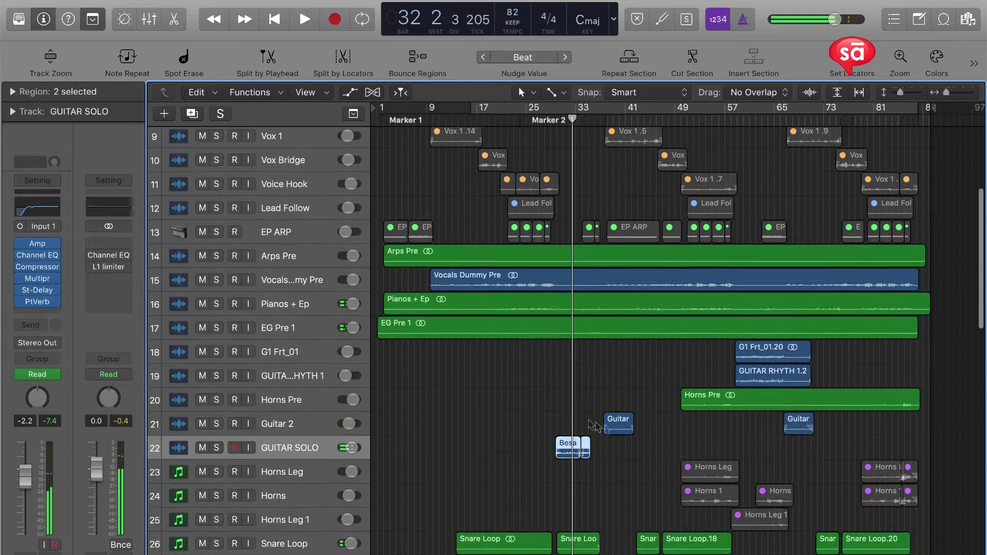
Clear the region selection and mute all tracks from Arps Pre through Guitar 2.
{"action": "left_click", "coordinate": [558, 414]}
{"action": "scroll", "coordinate": [523, 410], "scroll_direction": "up", "scroll_amount": 5}
{"action": "scroll", "coordinate": [493, 401], "scroll_direction": "down", "scroll_amount": 7}
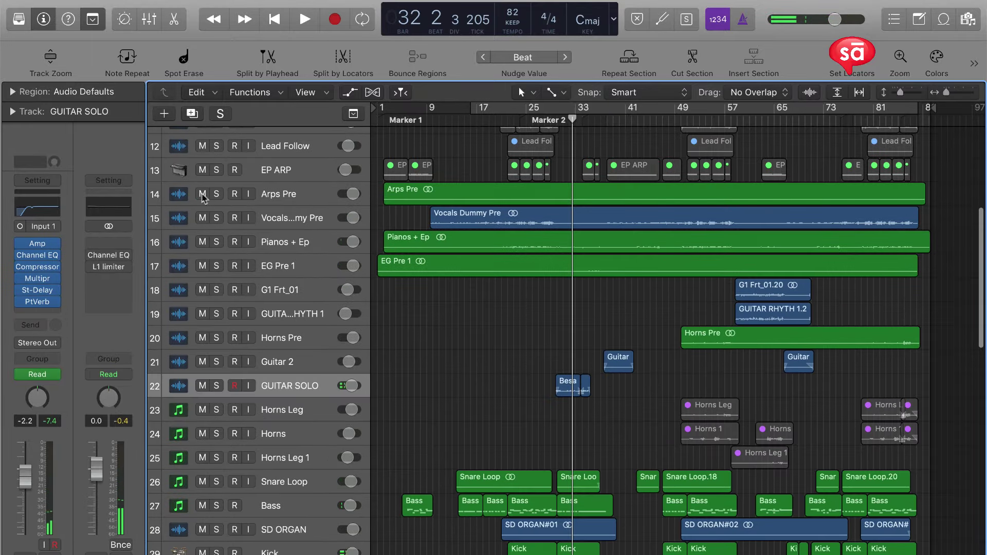
{"action": "left_click_drag", "start_coordinate": [203, 197], "coordinate": [199, 289]}
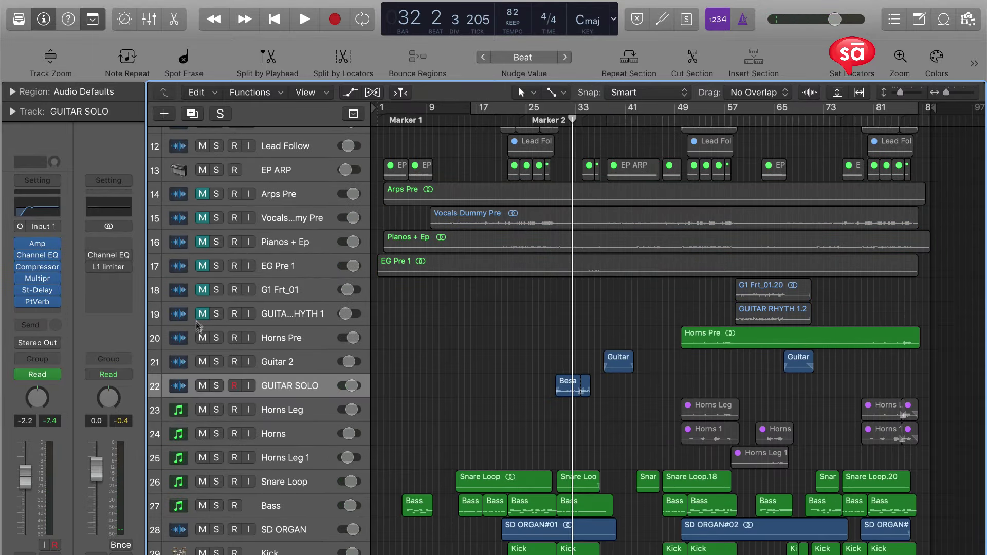
{"action": "left_click_drag", "start_coordinate": [197, 328], "coordinate": [197, 344]}
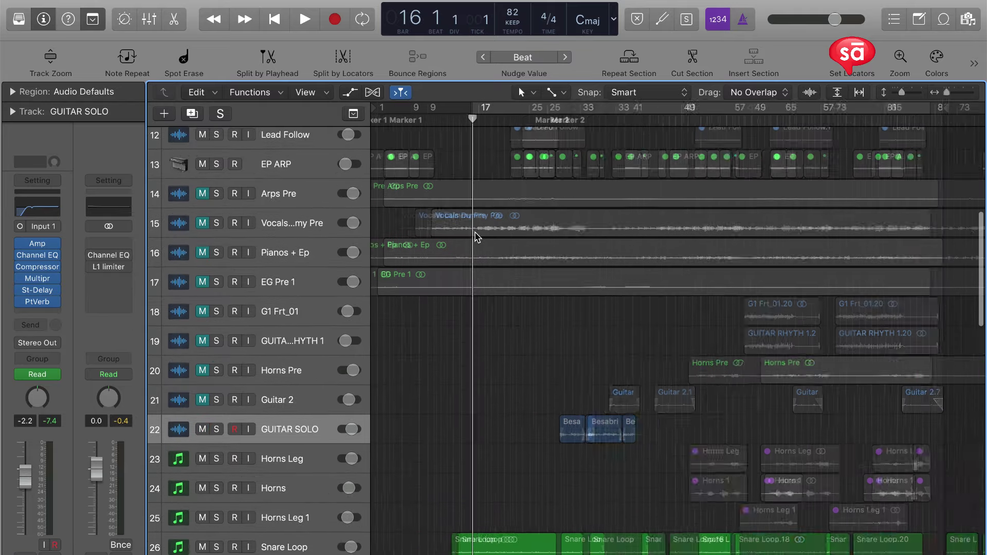
Play the unmuted tracks from bar 16 while looking over the track list down to the rhythm guitar.
{"action": "key", "text": "space"}
{"action": "scroll", "coordinate": [566, 266], "scroll_direction": "down", "scroll_amount": 10}
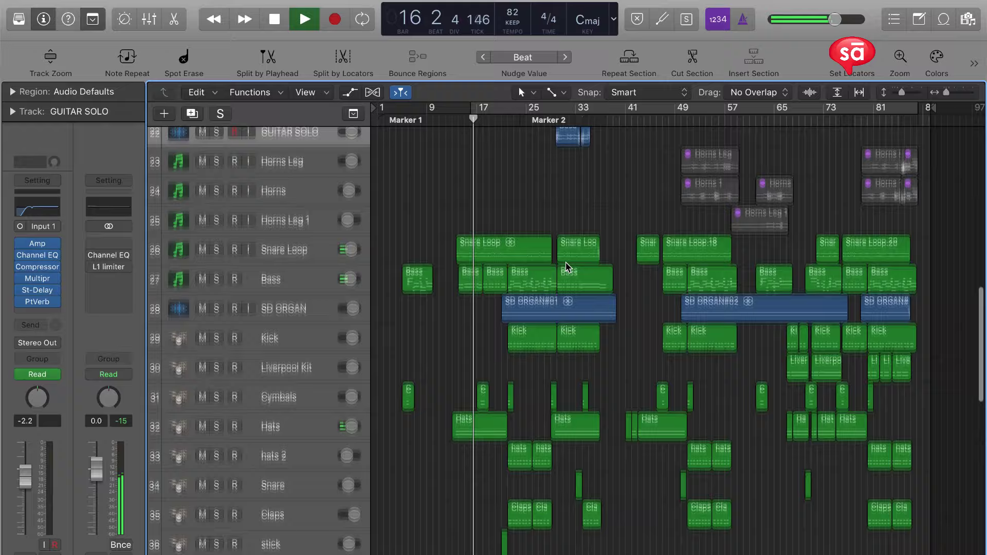
{"action": "scroll", "coordinate": [566, 266], "scroll_direction": "down", "scroll_amount": 1}
{"action": "scroll", "coordinate": [567, 266], "scroll_direction": "down", "scroll_amount": 16}
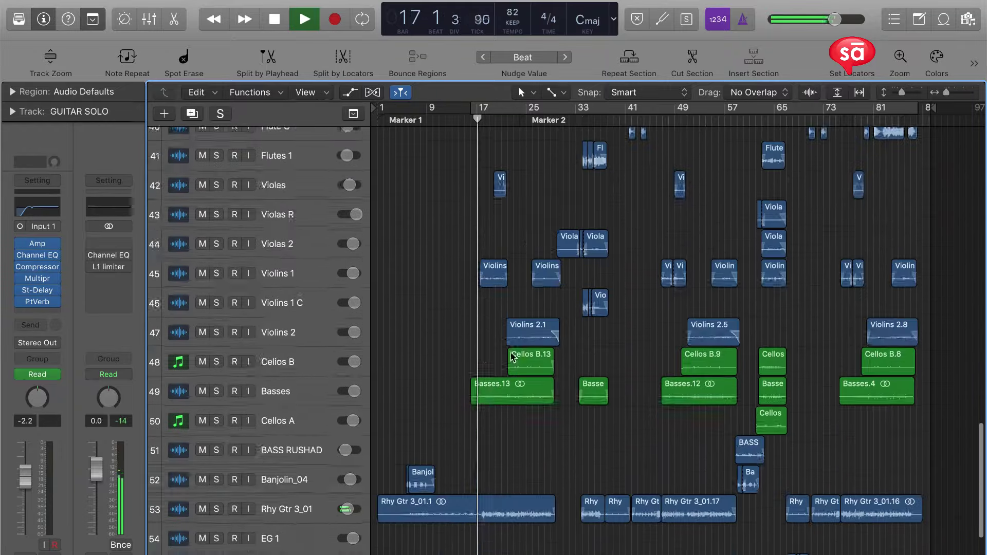
{"action": "key", "text": "space"}
Select the Rhy Gtr 3_01 track with its regions and solo them.
{"action": "left_click", "coordinate": [262, 497]}
{"action": "scroll", "coordinate": [411, 442], "scroll_direction": "down", "scroll_amount": 6}
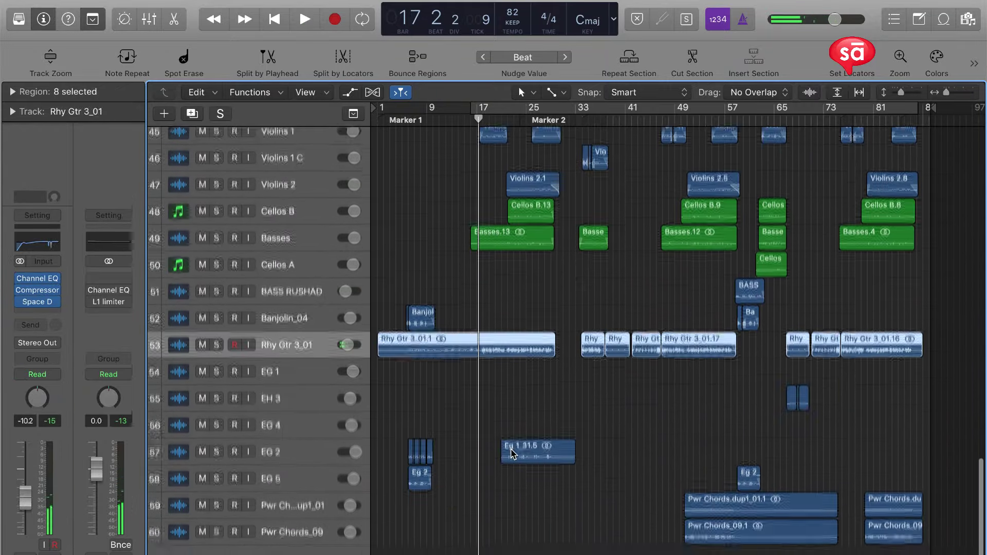
{"action": "key", "text": "ctrl+s"}
{"action": "key", "text": "super+Up"}
{"action": "key", "text": "super+Up"}
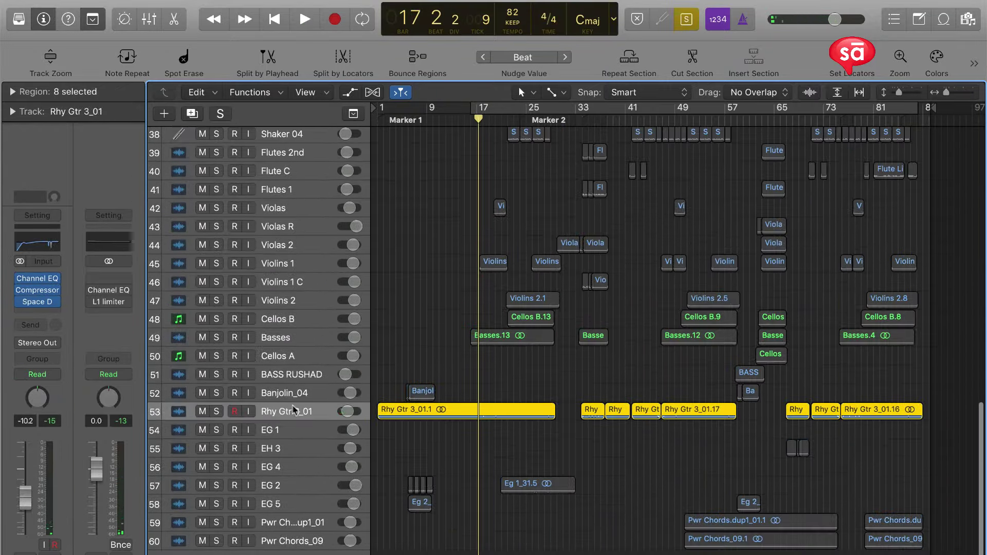
Move the Rhy Gtr 3_01 track directly below GUITAR RHYTH 1.
{"action": "scroll", "coordinate": [293, 410], "scroll_direction": "up", "scroll_amount": 14}
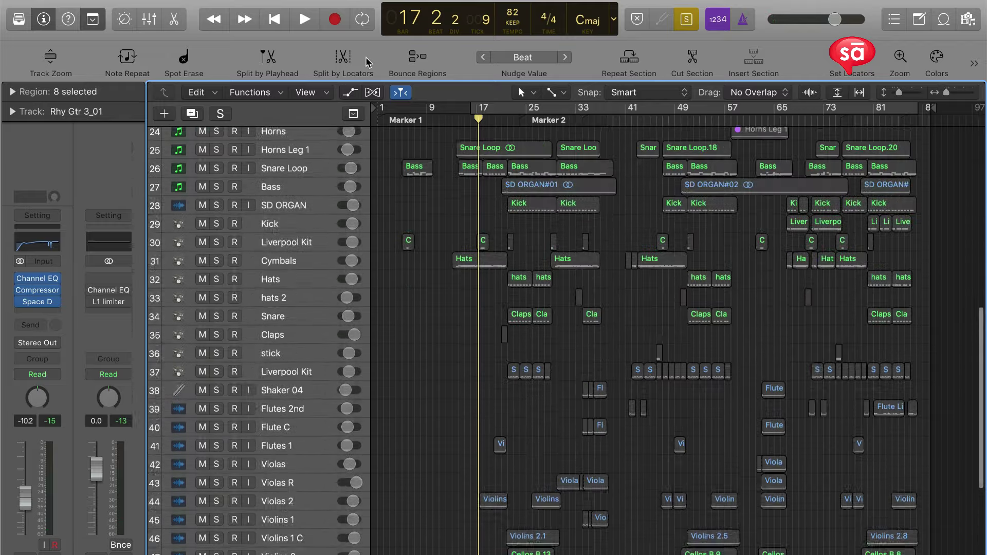
{"action": "scroll", "coordinate": [341, 534], "scroll_direction": "up", "scroll_amount": 13}
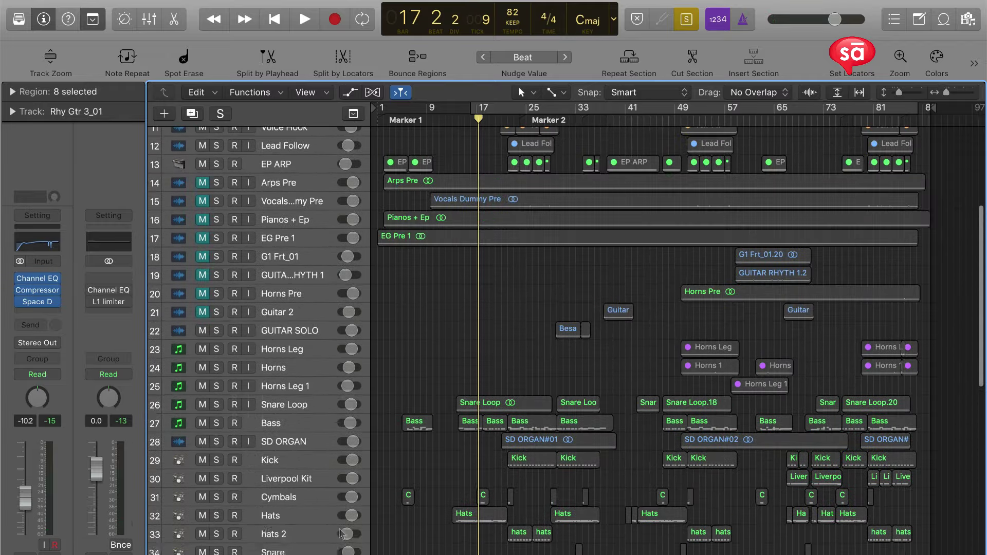
{"action": "left_click_drag", "start_coordinate": [341, 534], "coordinate": [372, 280]}
{"action": "scroll", "coordinate": [641, 379], "scroll_direction": "up", "scroll_amount": 8}
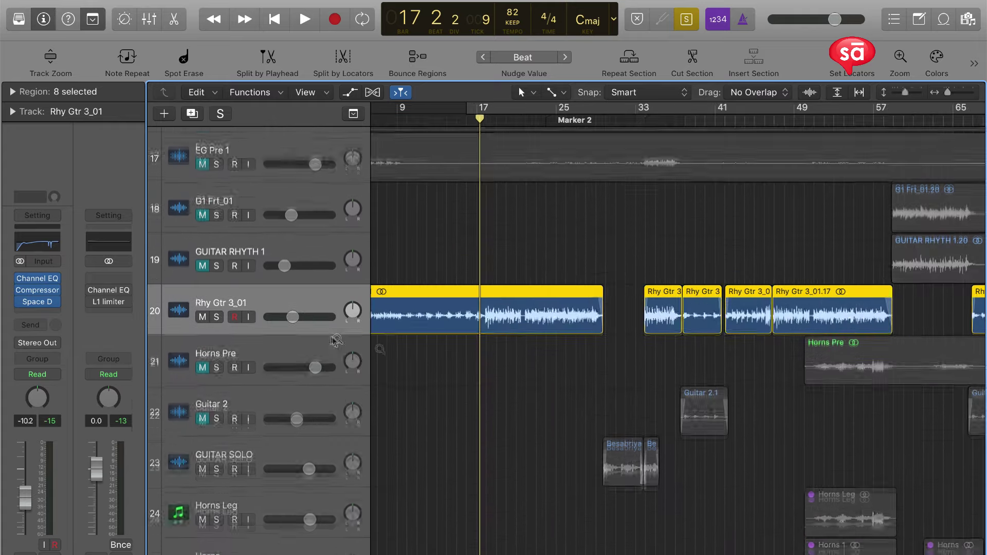
Play the soloed Rhy Gtr 3_01 from bar 17 while checking the lower tracks for other related guitars.
{"action": "key", "text": "space"}
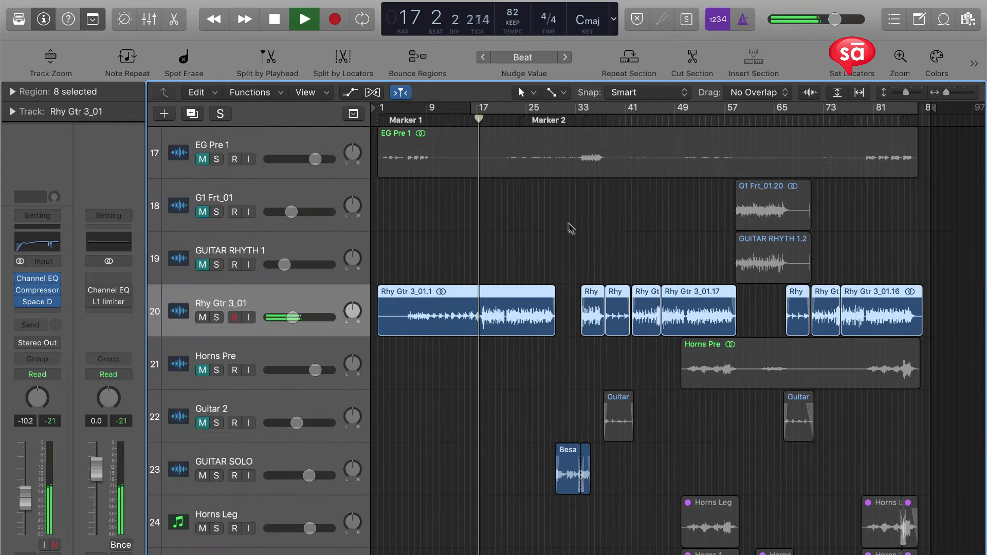
{"action": "scroll", "coordinate": [560, 216], "scroll_direction": "down", "scroll_amount": 15}
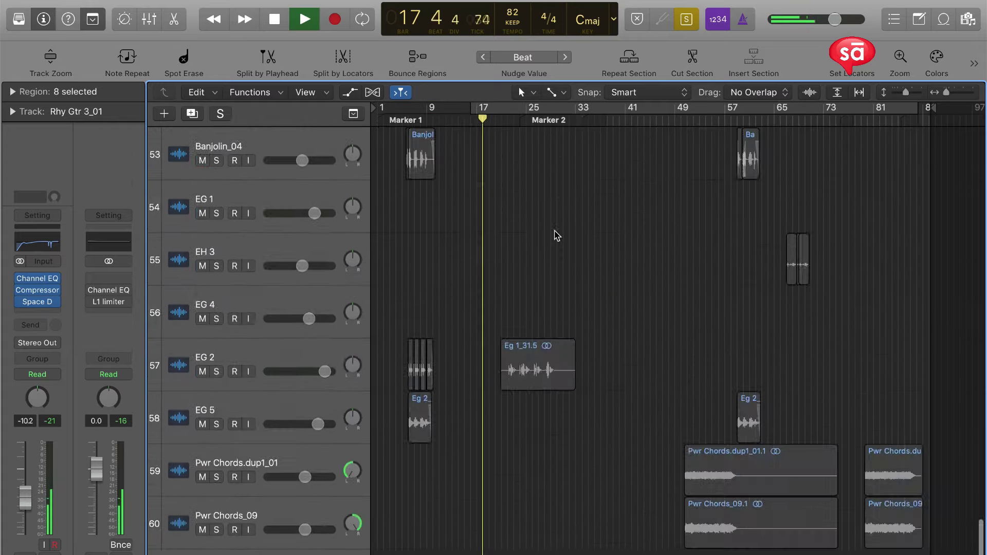
{"action": "scroll", "coordinate": [535, 272], "scroll_direction": "up", "scroll_amount": 15}
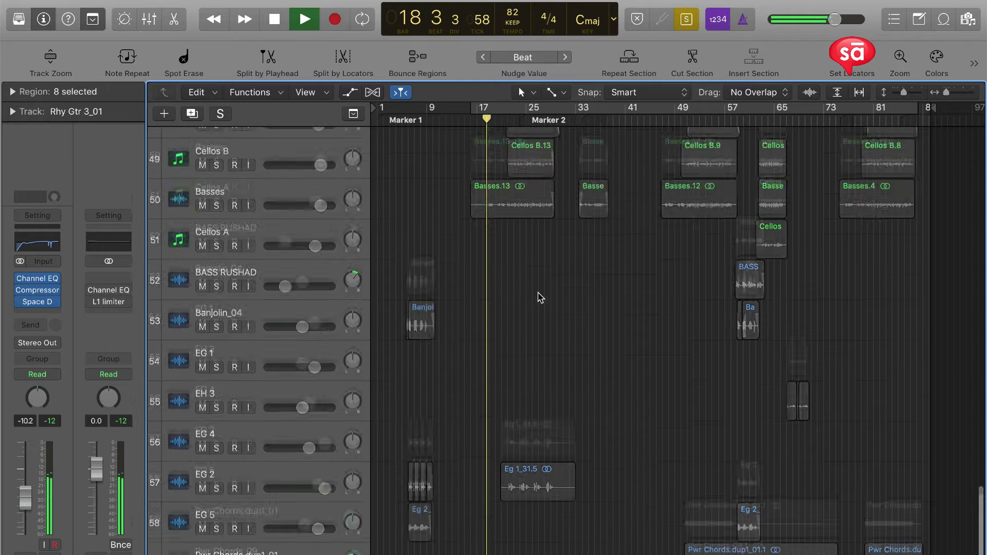
{"action": "scroll", "coordinate": [538, 300], "scroll_direction": "up", "scroll_amount": 4}
{"action": "scroll", "coordinate": [538, 298], "scroll_direction": "up", "scroll_amount": 3}
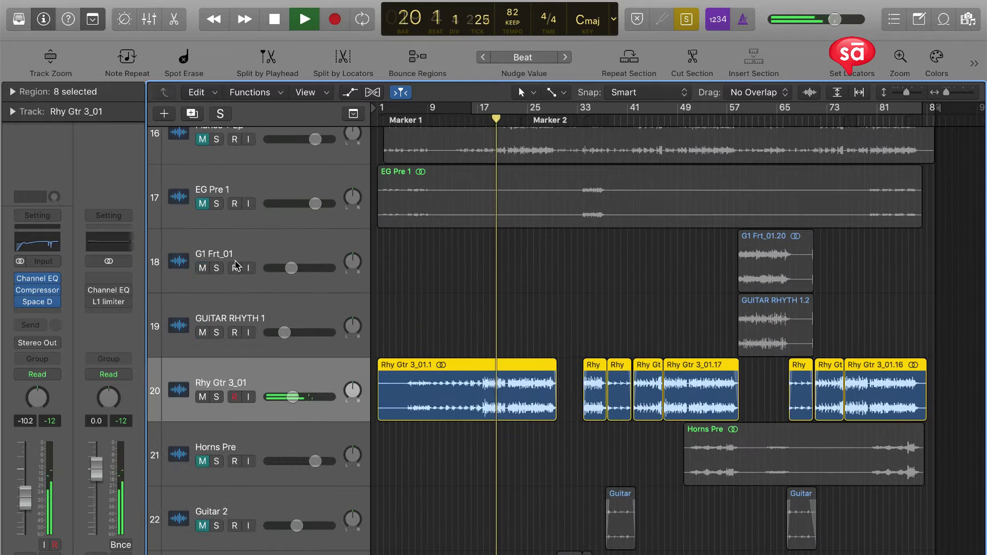
Solo the G1 Frt_01, GUITAR RHYTH 1 and Rhy Gtr 3_01 tracks and turn off the region solo.
{"action": "left_click_drag", "start_coordinate": [216, 268], "coordinate": [217, 322]}
{"action": "left_click", "coordinate": [220, 397]}
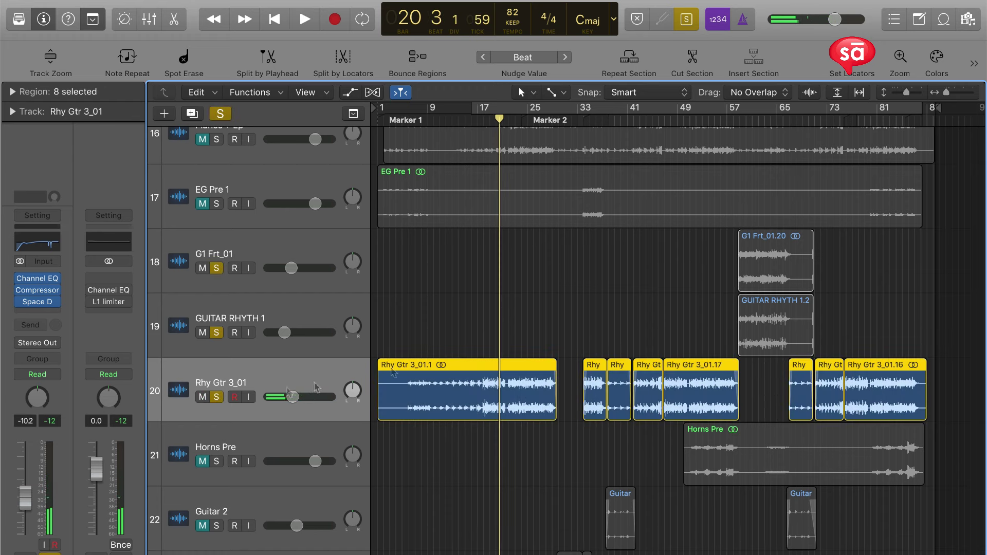
{"action": "key", "text": "ctrl+s"}
Play the three soloed guitar tracks from bar 55 through the G1 Frt_01 and GUITAR RHYTH 1 entry.
{"action": "double_click", "coordinate": [749, 119]}
{"action": "key", "text": "super+Right"}
{"action": "key", "text": "super+Right"}
{"action": "key", "text": "super+Left"}
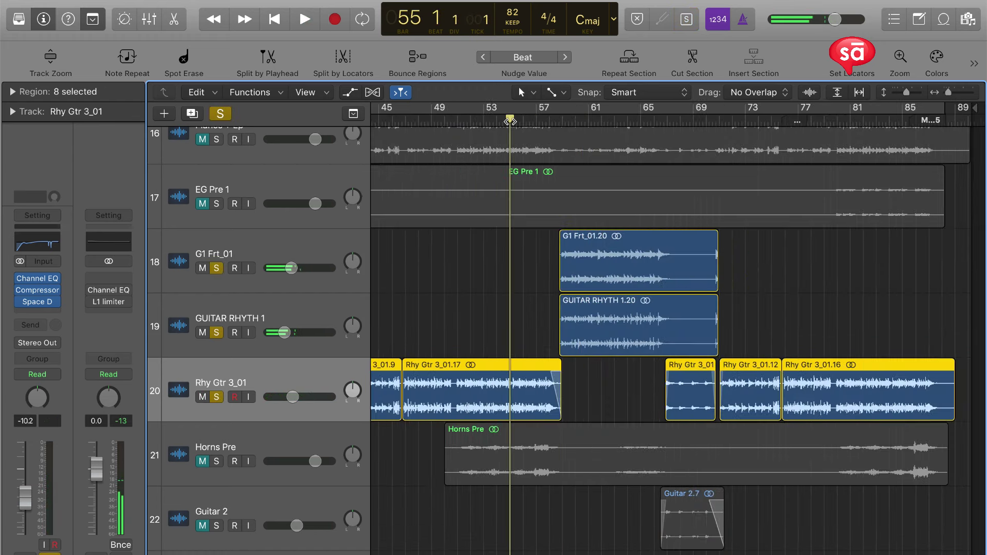
{"action": "key", "text": "space"}
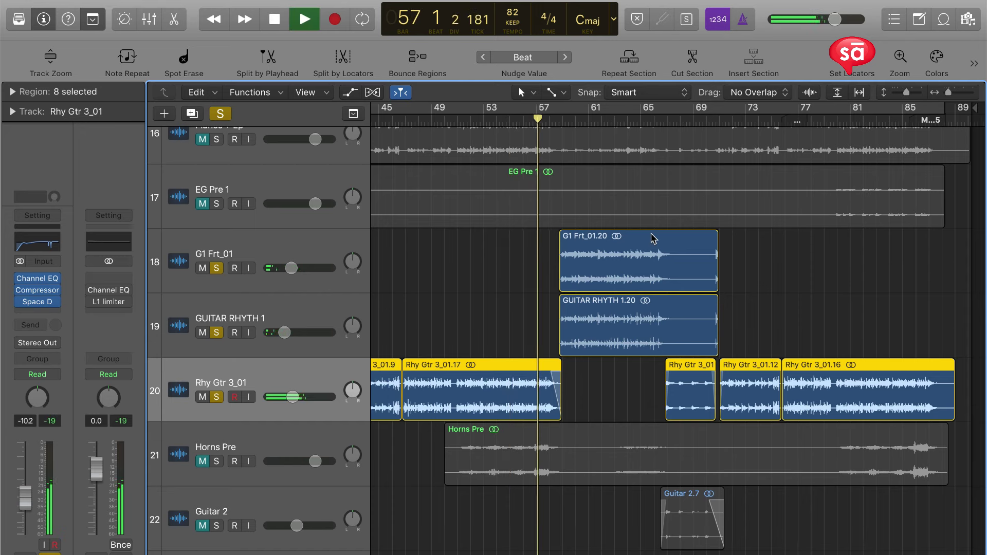
{"action": "scroll", "coordinate": [651, 238], "scroll_direction": "up", "scroll_amount": 5}
{"action": "scroll", "coordinate": [651, 239], "scroll_direction": "down", "scroll_amount": 4}
{"action": "scroll", "coordinate": [651, 239], "scroll_direction": "right", "scroll_amount": 2}
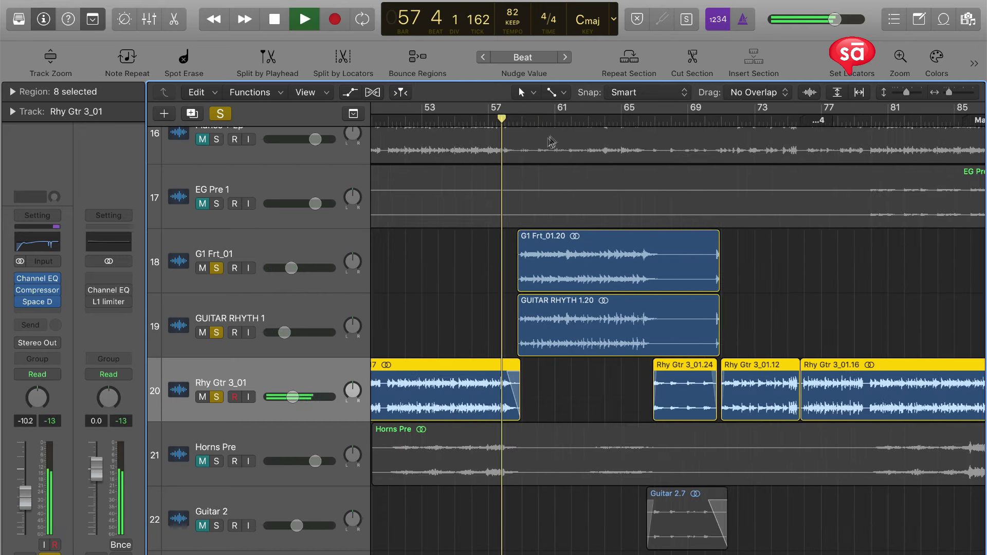
{"action": "double_click", "coordinate": [521, 122]}
{"action": "scroll", "coordinate": [671, 172], "scroll_direction": "down", "scroll_amount": 5}
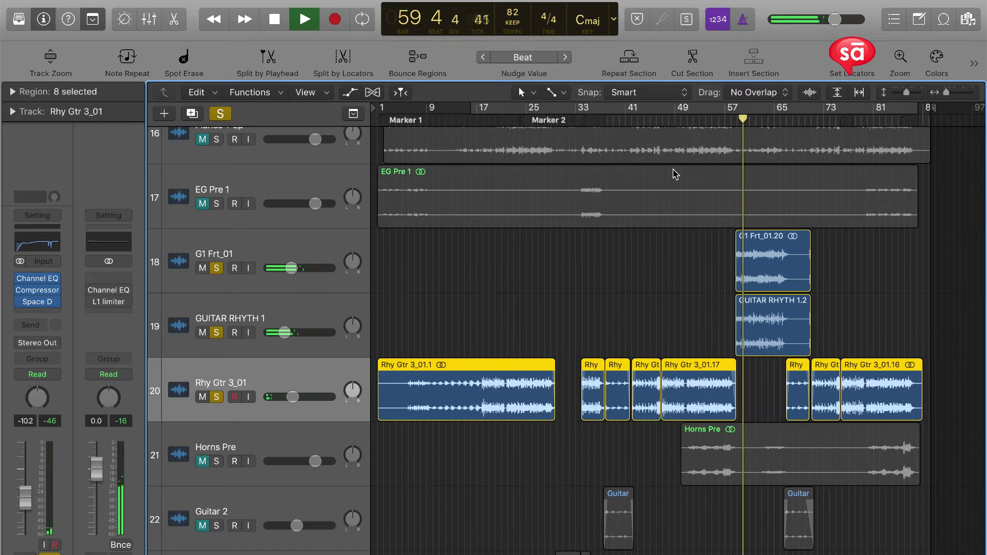
{"action": "key", "text": "space"}
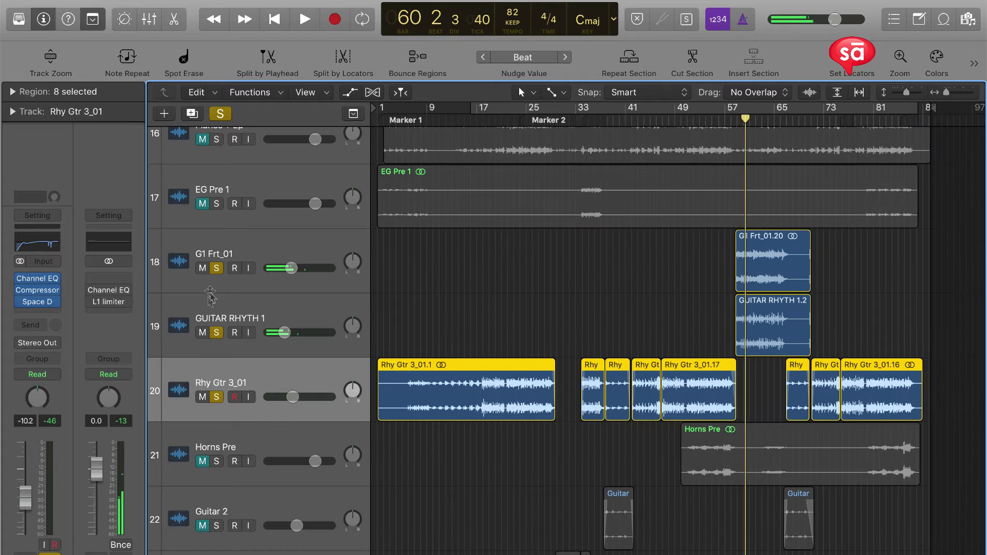
Clear all track solos and the region selection, and mute G1 Frt_01, GUITAR RHYTH 1 and Rhy Gtr 3_01.
{"action": "left_click", "coordinate": [217, 272], "text": "alt"}
{"action": "scroll", "coordinate": [603, 316], "scroll_direction": "down", "scroll_amount": 2}
{"action": "left_click", "coordinate": [603, 316]}
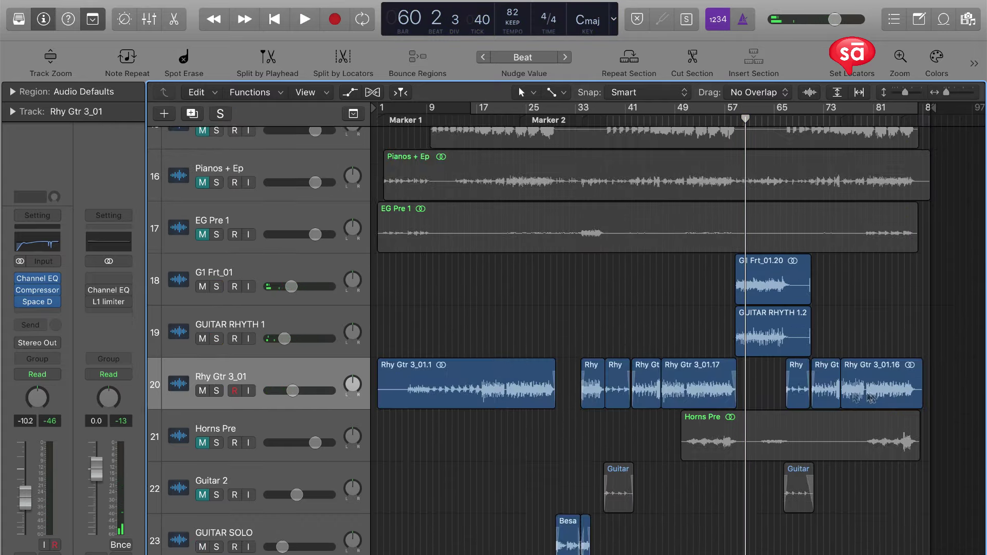
{"action": "left_click_drag", "start_coordinate": [202, 392], "coordinate": [206, 285]}
{"action": "scroll", "coordinate": [206, 286], "scroll_direction": "down", "scroll_amount": 1}
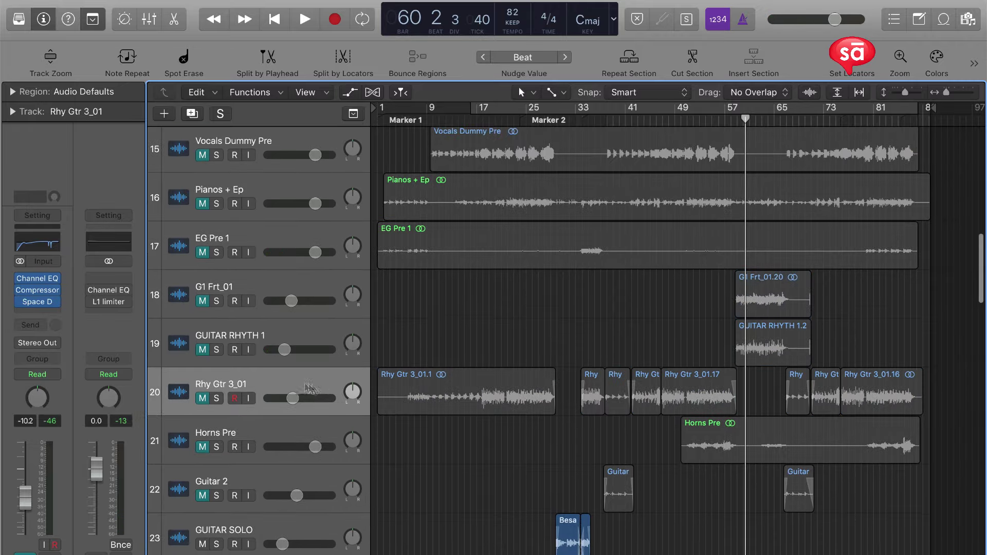
Look over the unmuted tracks from the drums down to the EG tracks for the next group to bounce.
{"action": "left_click", "coordinate": [301, 384]}
{"action": "key", "text": "super+Up"}
{"action": "scroll", "coordinate": [741, 413], "scroll_direction": "down", "scroll_amount": 12}
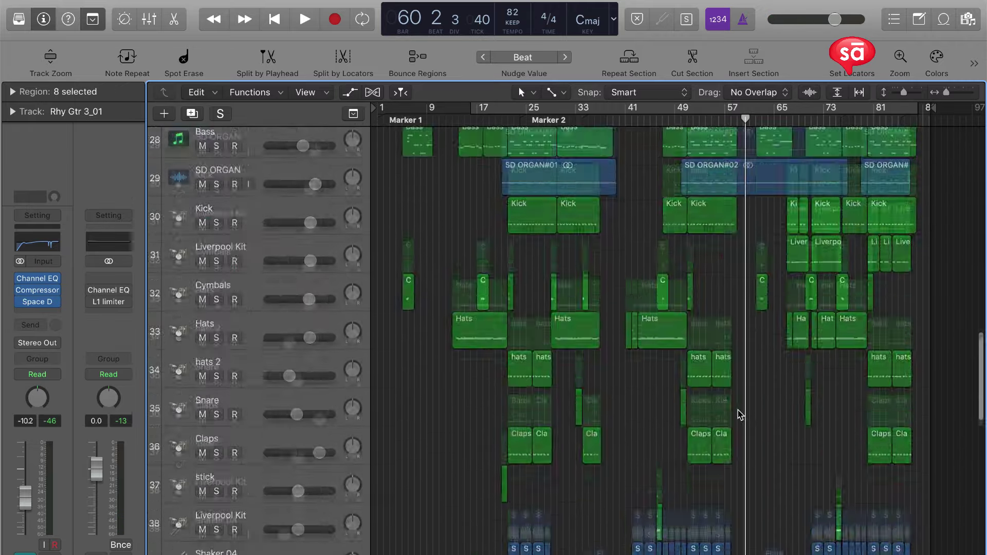
{"action": "scroll", "coordinate": [739, 414], "scroll_direction": "up", "scroll_amount": 8}
{"action": "scroll", "coordinate": [928, 233], "scroll_direction": "down", "scroll_amount": 20}
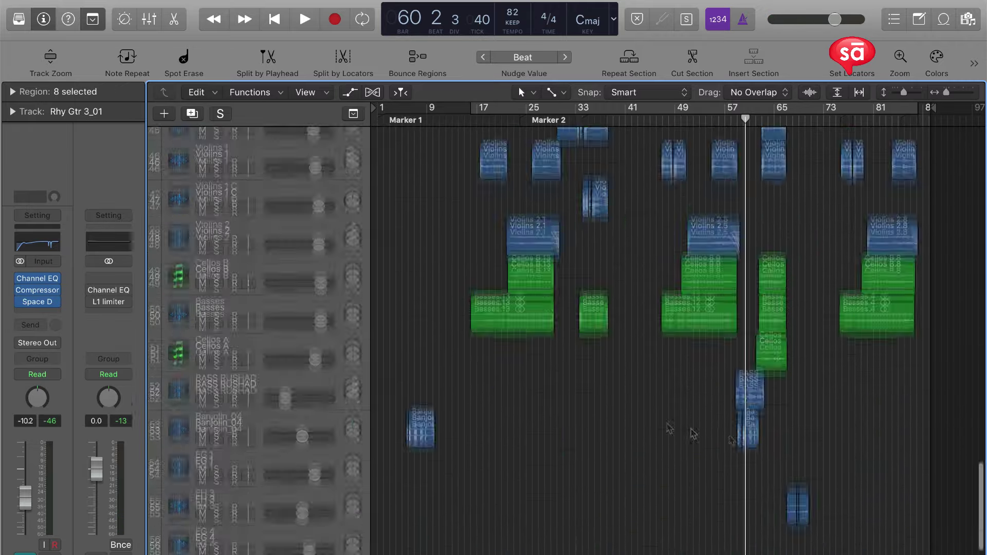
{"action": "left_click", "coordinate": [452, 384]}
{"action": "left_click", "coordinate": [229, 269]}
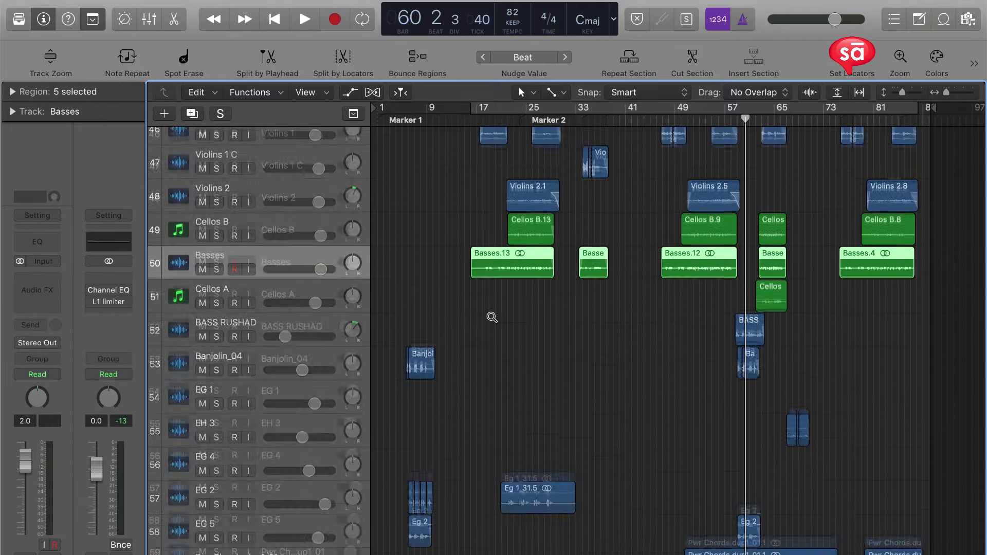
{"action": "scroll", "coordinate": [493, 328], "scroll_direction": "up", "scroll_amount": 8}
{"action": "key", "text": "super+Up"}
{"action": "left_click", "coordinate": [457, 346]}
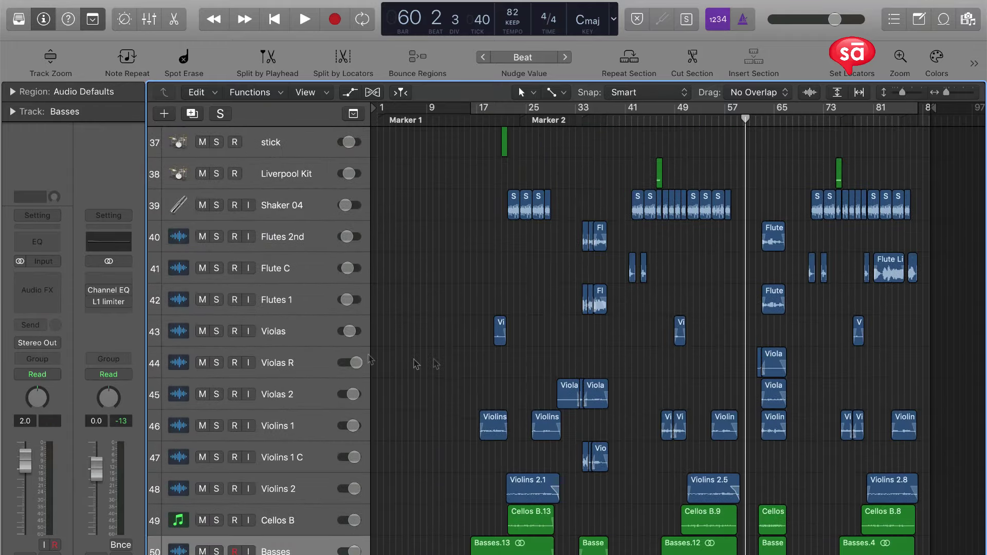
Select the string tracks from Violas through Cellos A and solo their regions.
{"action": "left_click", "coordinate": [292, 275]}
{"action": "left_click", "coordinate": [304, 331]}
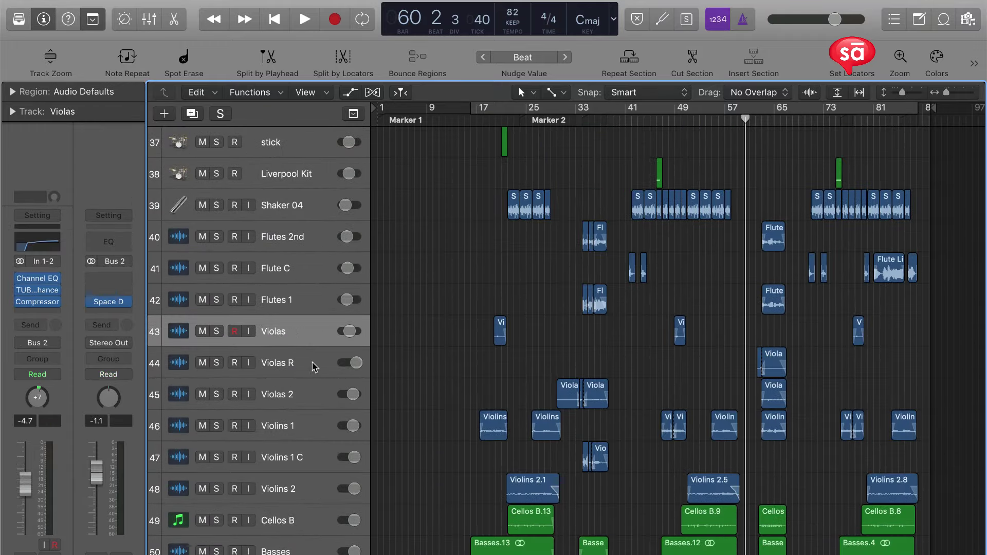
{"action": "scroll", "coordinate": [287, 411], "scroll_direction": "down", "scroll_amount": 2}
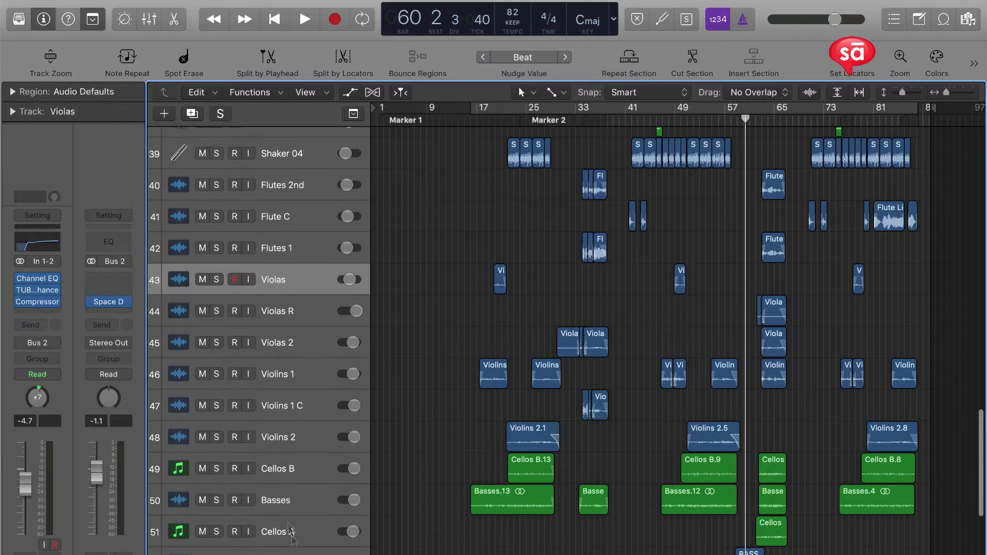
{"action": "left_click", "coordinate": [289, 519], "text": "shift"}
{"action": "scroll", "coordinate": [307, 499], "scroll_direction": "down", "scroll_amount": 4}
{"action": "left_click", "coordinate": [285, 400], "text": "shift"}
{"action": "scroll", "coordinate": [411, 422], "scroll_direction": "down", "scroll_amount": 3}
{"action": "scroll", "coordinate": [456, 428], "scroll_direction": "up", "scroll_amount": 15}
{"action": "scroll", "coordinate": [456, 429], "scroll_direction": "down", "scroll_amount": 7}
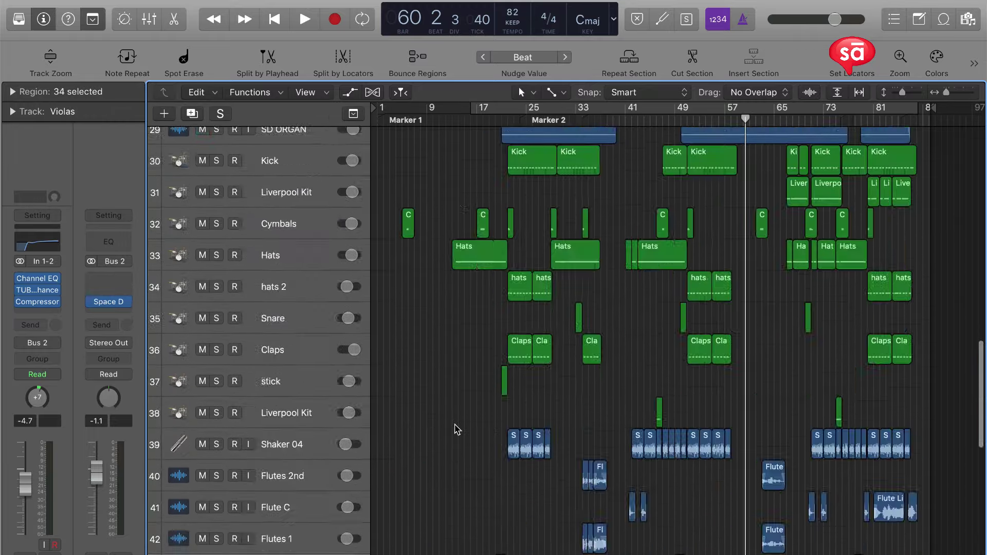
{"action": "key", "text": "ctrl+s"}
Play the soloed string regions from bar 17 to bar 20.
{"action": "scroll", "coordinate": [452, 475], "scroll_direction": "down", "scroll_amount": 6}
{"action": "scroll", "coordinate": [453, 470], "scroll_direction": "up", "scroll_amount": 3}
{"action": "scroll", "coordinate": [452, 469], "scroll_direction": "up", "scroll_amount": 4}
{"action": "left_click", "coordinate": [482, 120]}
{"action": "key", "text": "space"}
{"action": "scroll", "coordinate": [480, 119], "scroll_direction": "up", "scroll_amount": 5}
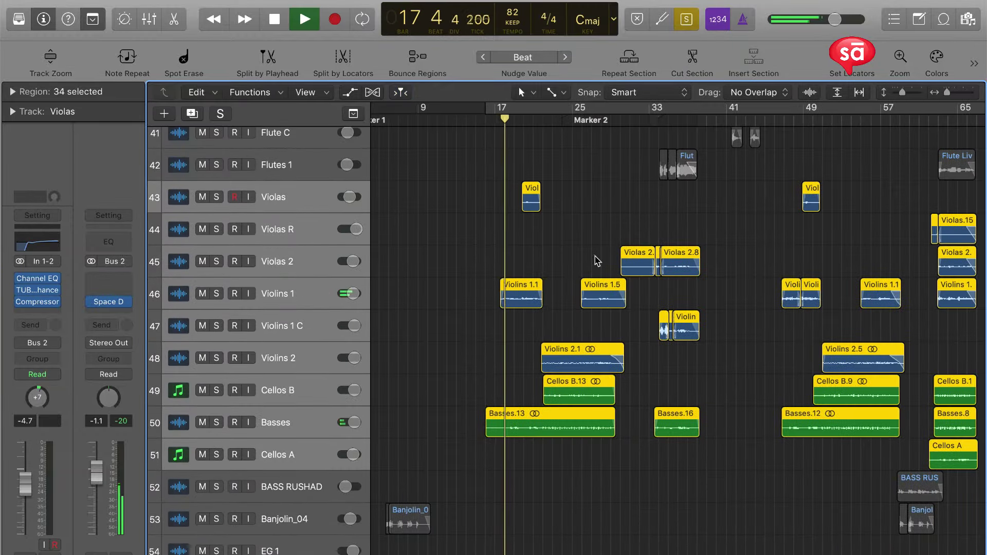
{"action": "scroll", "coordinate": [579, 425], "scroll_direction": "right", "scroll_amount": 4}
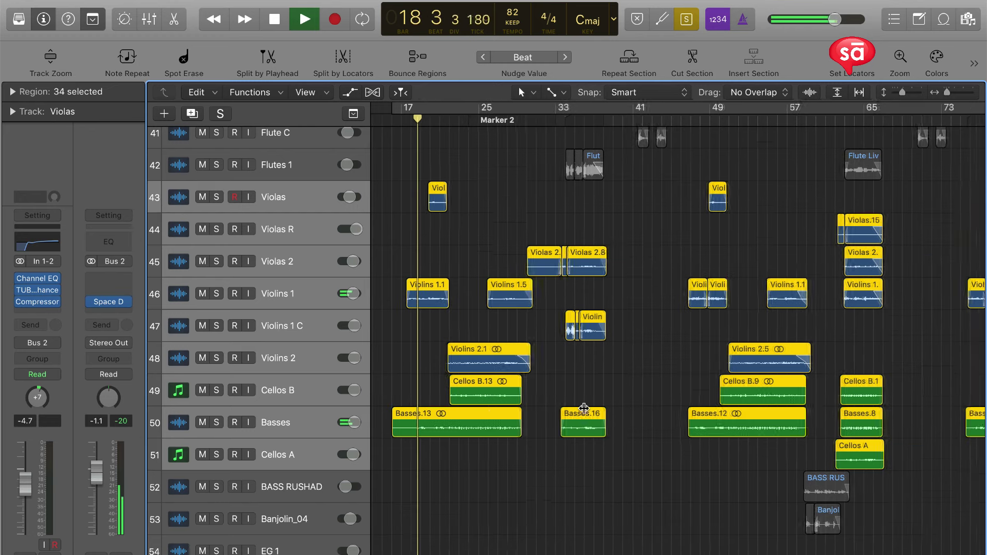
{"action": "scroll", "coordinate": [584, 409], "scroll_direction": "down", "scroll_amount": 4}
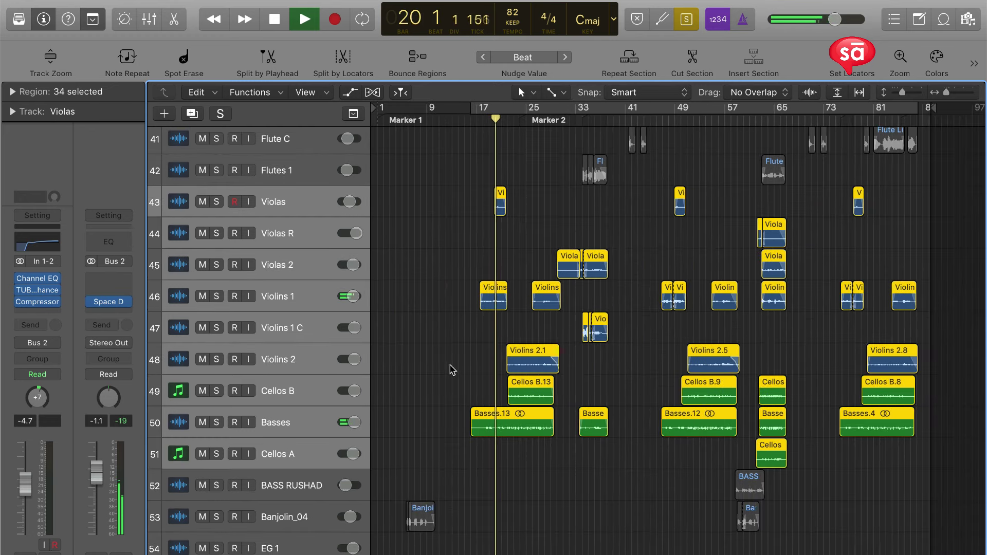
{"action": "key", "text": "space"}
Turn off the region solo and select only the tracks from Violas through Violins 2.
{"action": "key", "text": "ctrl+s"}
{"action": "left_click", "coordinate": [436, 372]}
{"action": "left_click", "coordinate": [294, 302]}
{"action": "left_click", "coordinate": [282, 337]}
{"action": "left_click", "coordinate": [282, 355]}
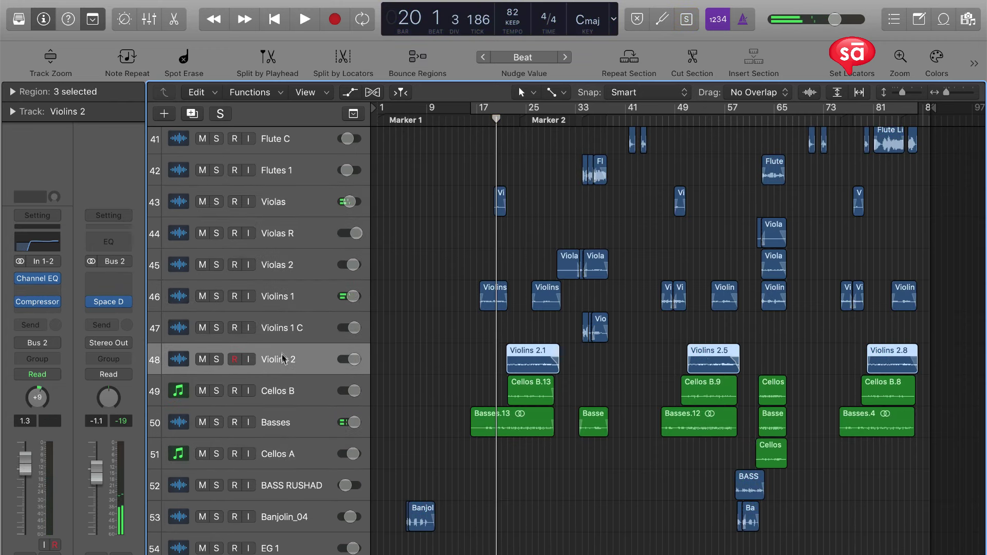
{"action": "left_click", "coordinate": [274, 213], "text": "shift"}
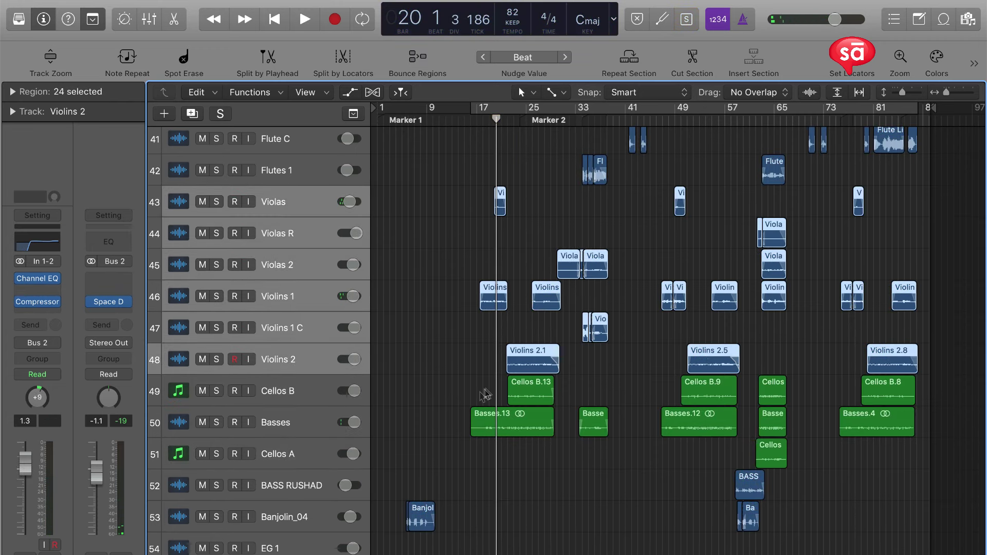
Select all the Cellos B and Basses regions and solo them.
{"action": "left_click_drag", "start_coordinate": [435, 390], "coordinate": [923, 428]}
{"action": "key", "text": "ctrl+s"}
{"action": "scroll", "coordinate": [626, 175], "scroll_direction": "up", "scroll_amount": 2}
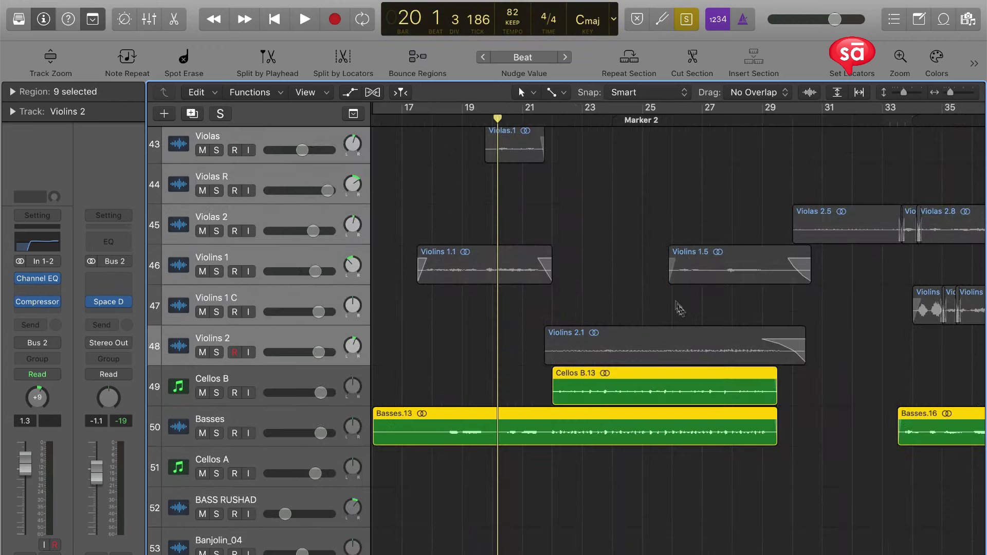
{"action": "key", "text": "super+Left"}
{"action": "scroll", "coordinate": [681, 312], "scroll_direction": "down", "scroll_amount": 1}
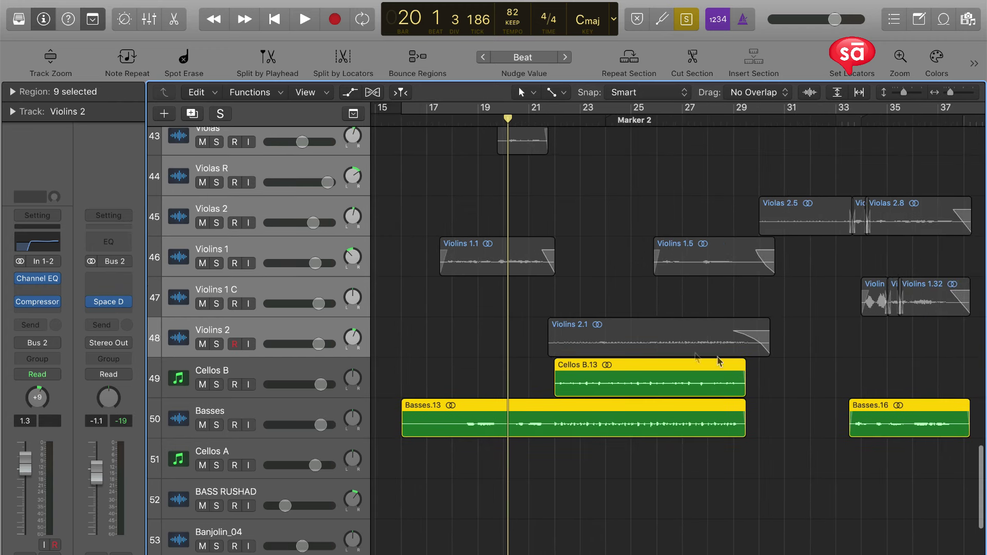
Play the soloed Cellos B and Basses regions from bar 22.
{"action": "left_click", "coordinate": [550, 121]}
{"action": "scroll", "coordinate": [647, 217], "scroll_direction": "up", "scroll_amount": 5}
{"action": "scroll", "coordinate": [647, 217], "scroll_direction": "down", "scroll_amount": 4}
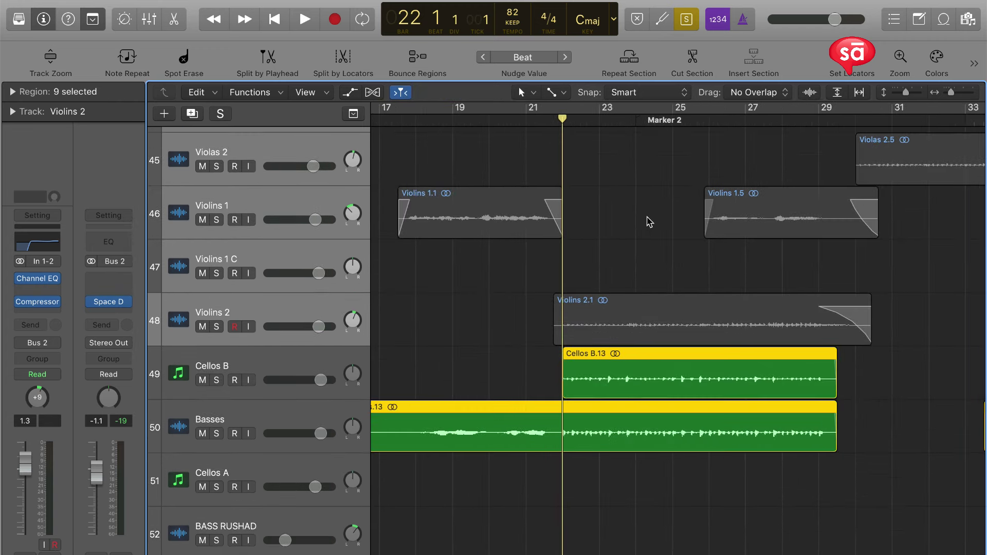
{"action": "scroll", "coordinate": [647, 218], "scroll_direction": "down", "scroll_amount": 5}
{"action": "scroll", "coordinate": [647, 218], "scroll_direction": "right", "scroll_amount": 4}
{"action": "key", "text": "space"}
Select only the Violins 2.1 region and play it soloed from bar 22.
{"action": "left_click", "coordinate": [368, 298]}
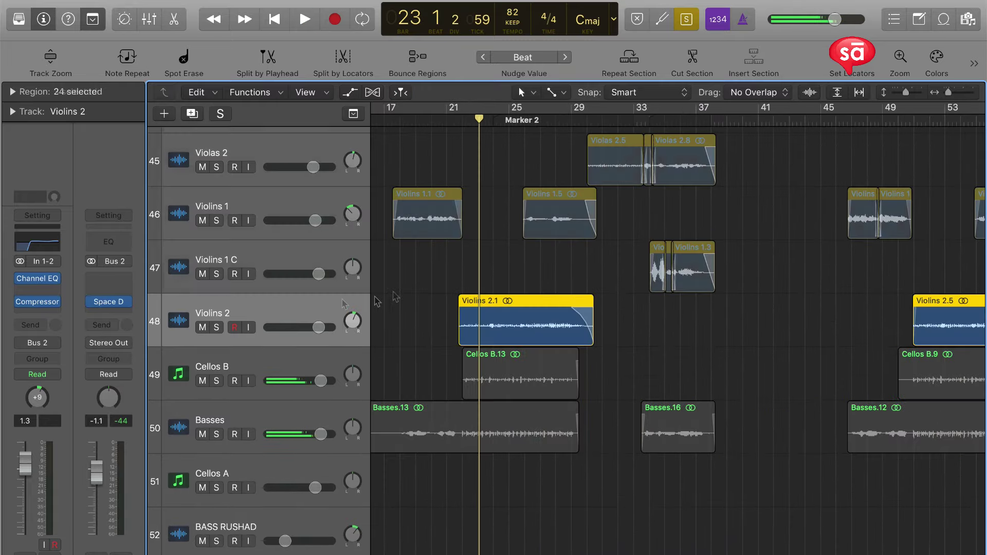
{"action": "key", "text": "z"}
{"action": "scroll", "coordinate": [531, 274], "scroll_direction": "down", "scroll_amount": 1}
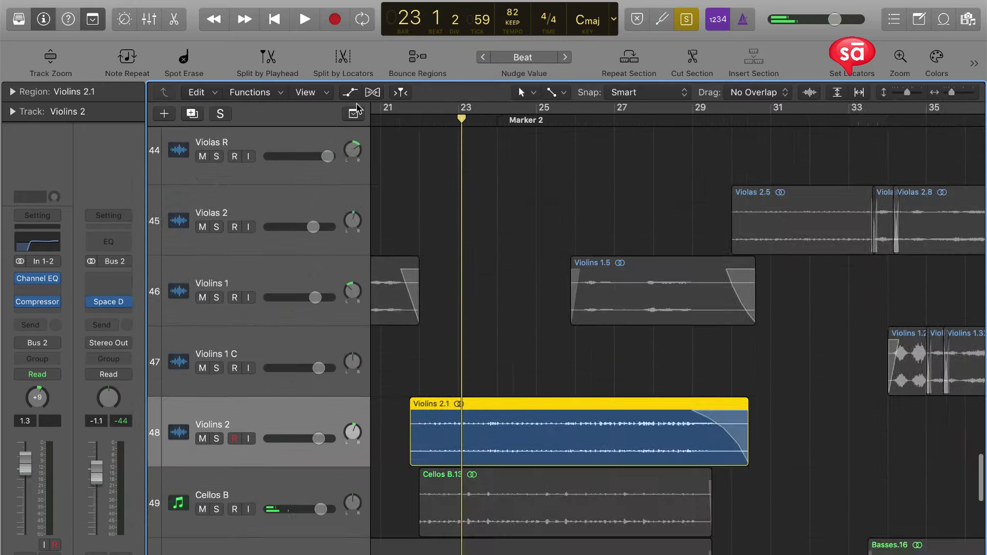
{"action": "key", "text": "space"}
{"action": "scroll", "coordinate": [609, 269], "scroll_direction": "down", "scroll_amount": 4}
{"action": "scroll", "coordinate": [607, 265], "scroll_direction": "down", "scroll_amount": 3}
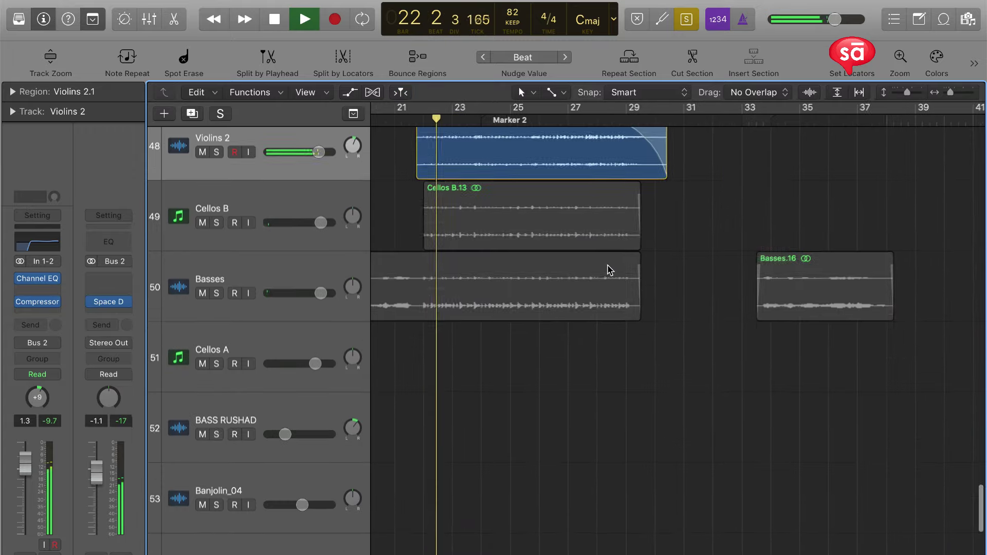
{"action": "scroll", "coordinate": [608, 265], "scroll_direction": "up", "scroll_amount": 4}
{"action": "scroll", "coordinate": [609, 267], "scroll_direction": "left", "scroll_amount": 4}
{"action": "scroll", "coordinate": [734, 315], "scroll_direction": "down", "scroll_amount": 2}
{"action": "key", "text": "space"}
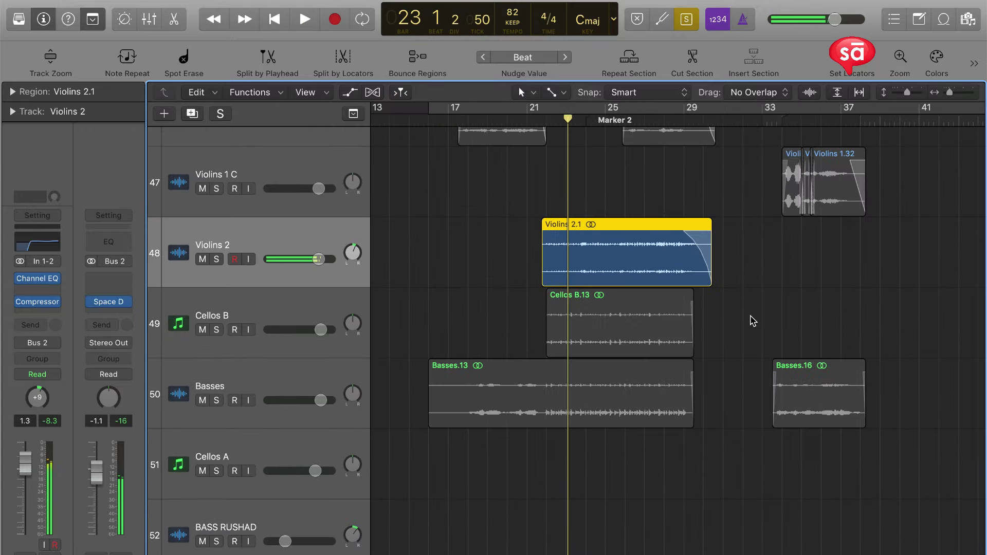
Select the Violins 2.1, Cellos B.13 and Basses.13 regions and audition them from bar 22, turning the solo off at the end.
{"action": "left_click_drag", "start_coordinate": [754, 388], "coordinate": [575, 193]}
{"action": "scroll", "coordinate": [558, 154], "scroll_direction": "up", "scroll_amount": 4}
{"action": "key", "text": "super+Left"}
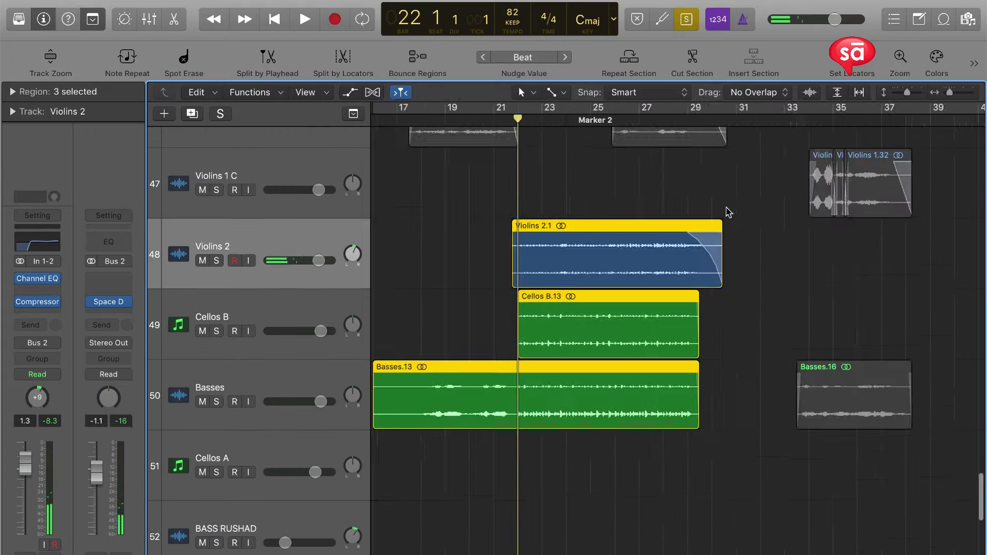
{"action": "key", "text": "super+Left"}
{"action": "key", "text": "super+Left"}
{"action": "key", "text": "super+Left"}
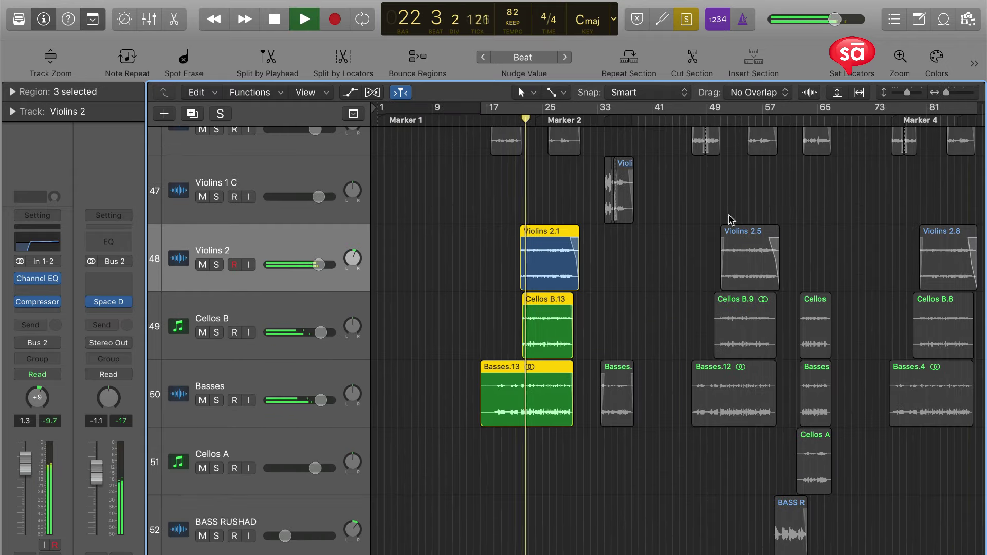
{"action": "key", "text": "super+Up"}
{"action": "key", "text": "space"}
{"action": "key", "text": "ctrl+s"}
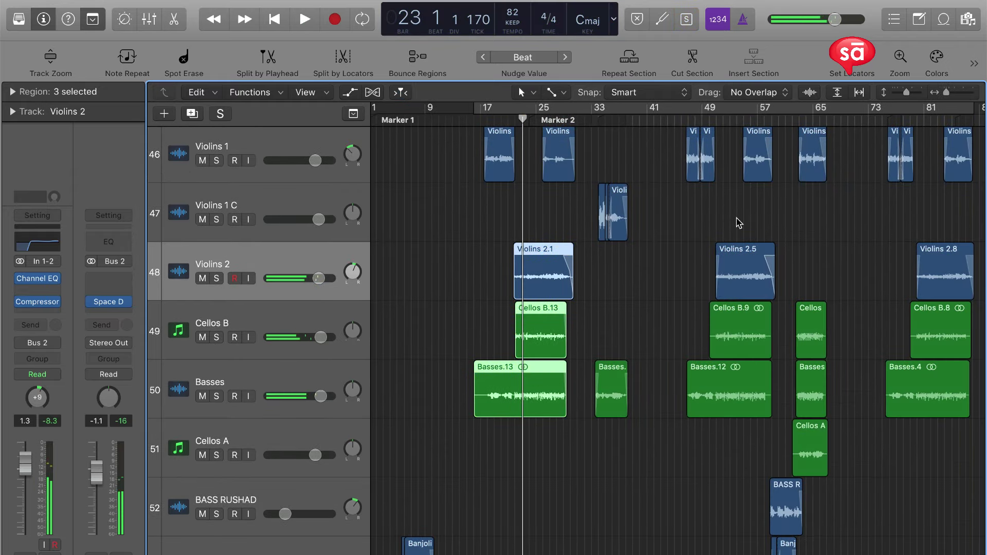
Add the Violins 2.5, Cellos B.9 and Basses.12 regions to the selection.
{"action": "scroll", "coordinate": [739, 223], "scroll_direction": "up", "scroll_amount": 5}
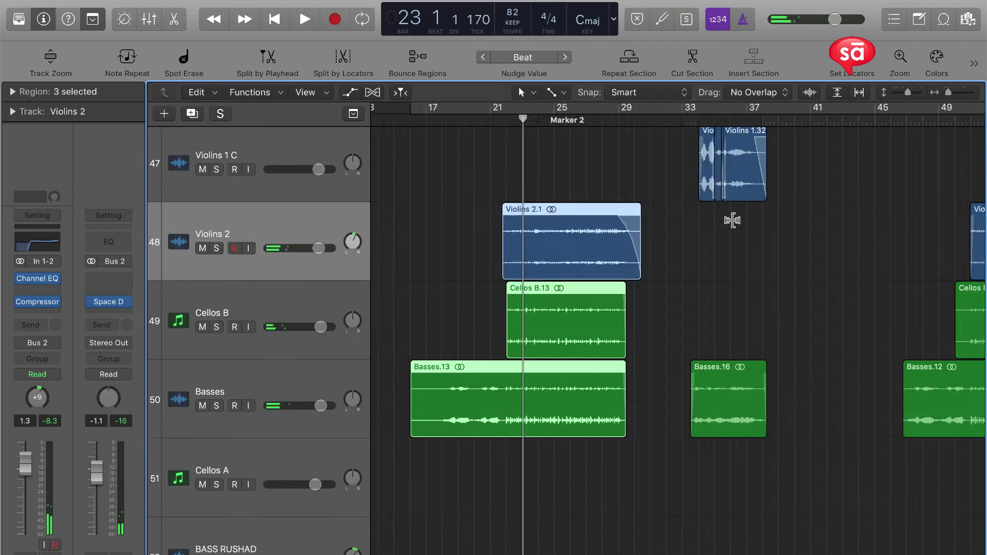
{"action": "scroll", "coordinate": [735, 224], "scroll_direction": "right", "scroll_amount": 4}
{"action": "scroll", "coordinate": [734, 225], "scroll_direction": "left", "scroll_amount": 1}
{"action": "key", "text": "super+Left"}
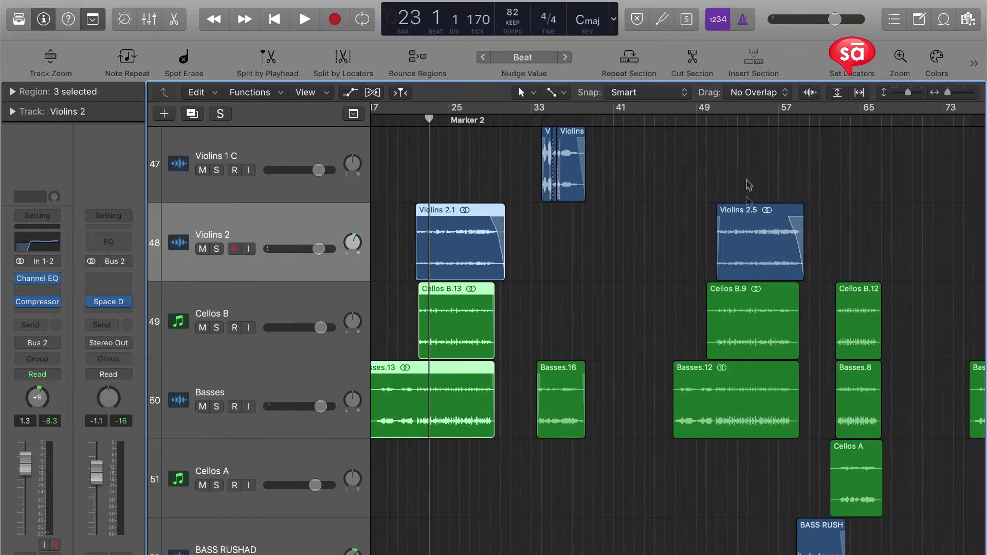
{"action": "left_click_drag", "start_coordinate": [746, 178], "coordinate": [735, 406]}
{"action": "scroll", "coordinate": [735, 426], "scroll_direction": "right", "scroll_amount": 4}
{"action": "scroll", "coordinate": [762, 310], "scroll_direction": "left", "scroll_amount": 4}
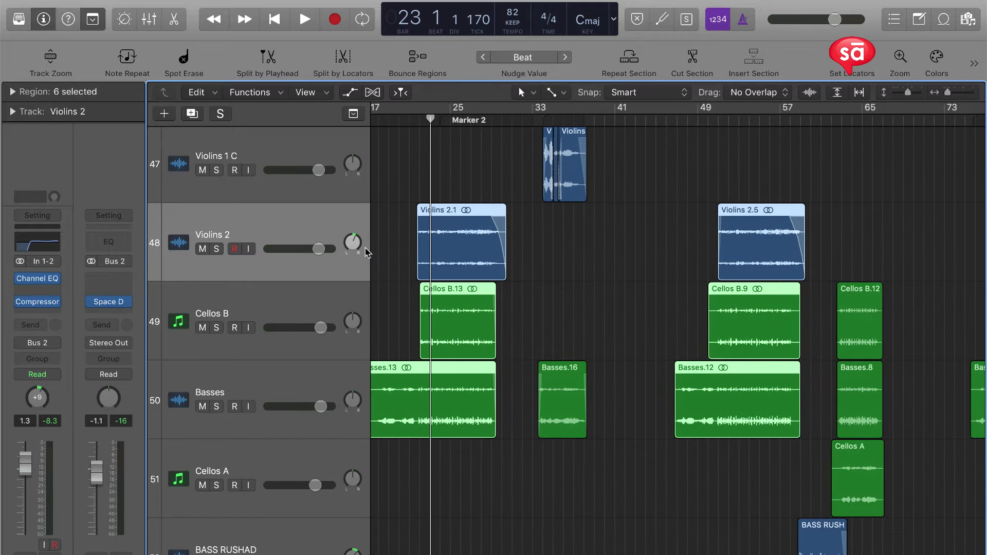
Solo the selected violin, cello and bass regions, play them from bar 23, and turn the solo off.
{"action": "key", "text": "ctrl+s"}
{"action": "key", "text": "super+Right"}
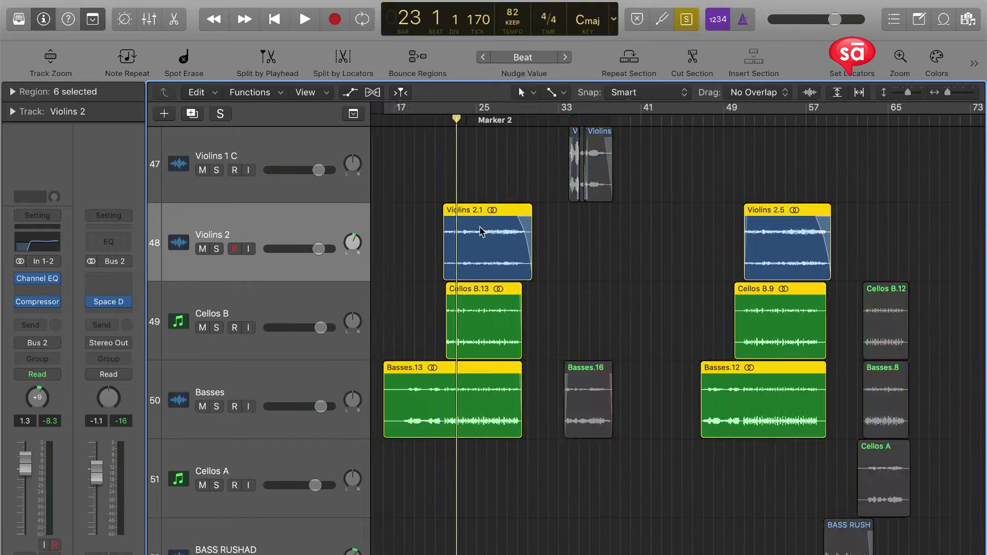
{"action": "key", "text": "space"}
{"action": "scroll", "coordinate": [479, 231], "scroll_direction": "down", "scroll_amount": 5}
{"action": "key", "text": "space"}
{"action": "key", "text": "ctrl+s"}
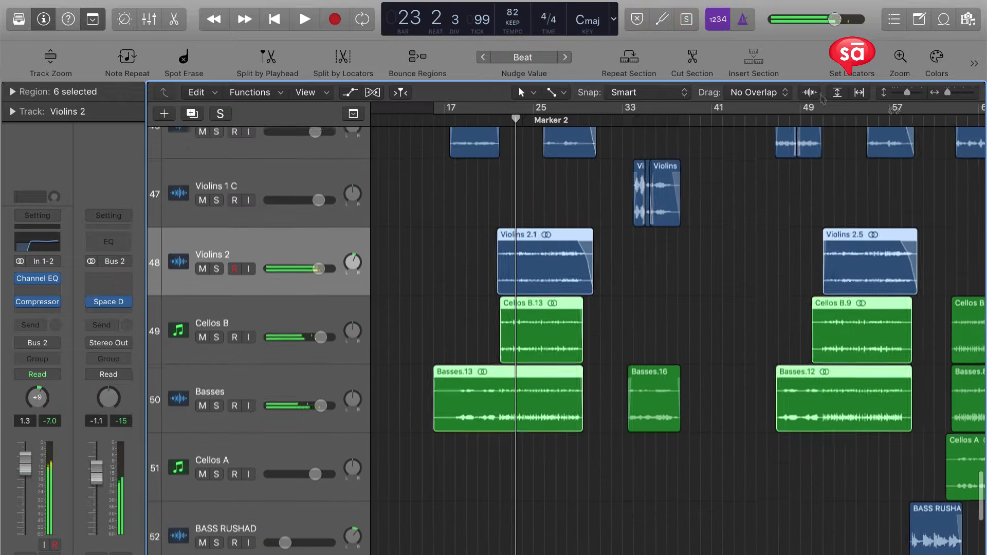
Add Cellos B.12, Basses.8, Violins 2.8, Cellos B.8 and Basses.4 to the selection, and play it soloed from bar 63.
{"action": "scroll", "coordinate": [668, 196], "scroll_direction": "right", "scroll_amount": 4}
{"action": "scroll", "coordinate": [982, 307], "scroll_direction": "right", "scroll_amount": 5}
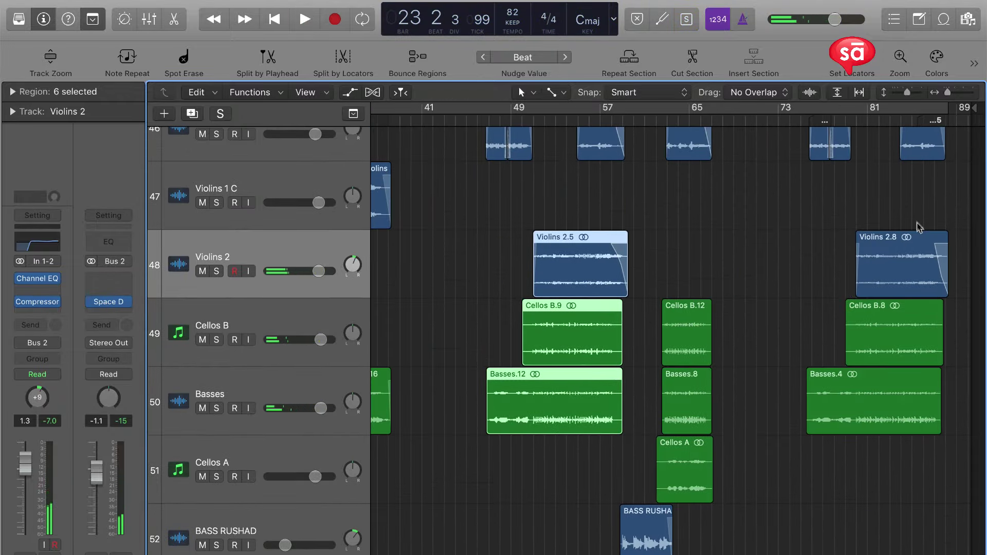
{"action": "key", "text": "z"}
{"action": "key", "text": "ctrl+s"}
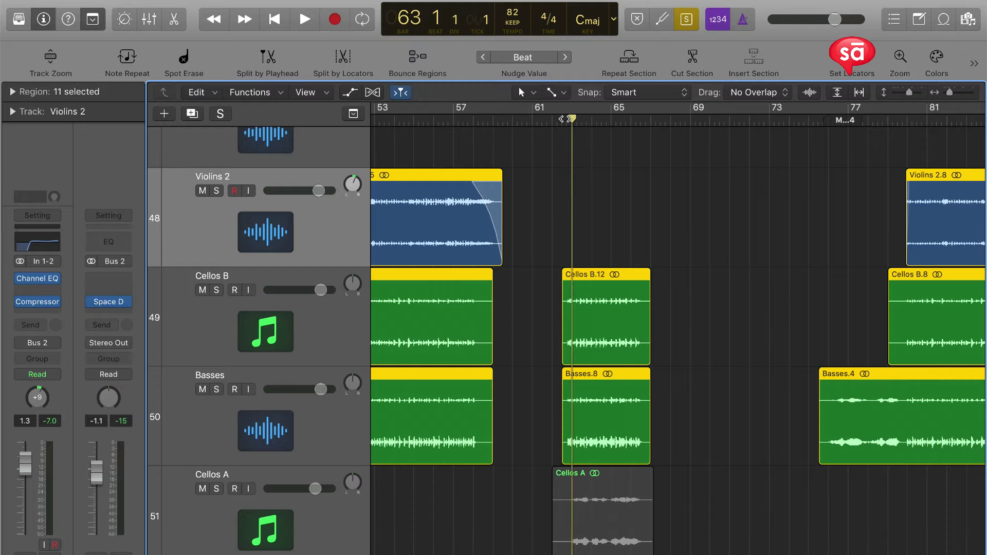
{"action": "key", "text": "z"}
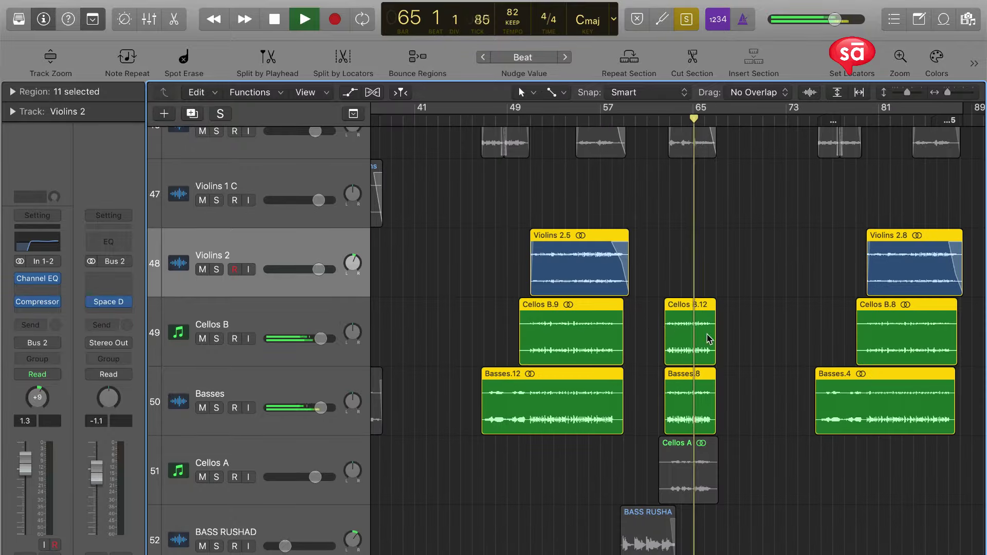
{"action": "scroll", "coordinate": [709, 339], "scroll_direction": "left", "scroll_amount": 5}
{"action": "key", "text": "space"}
Try adding the Basses.16 region to the selection and play it from bar 34.
{"action": "left_click", "coordinate": [547, 401], "text": "shift"}
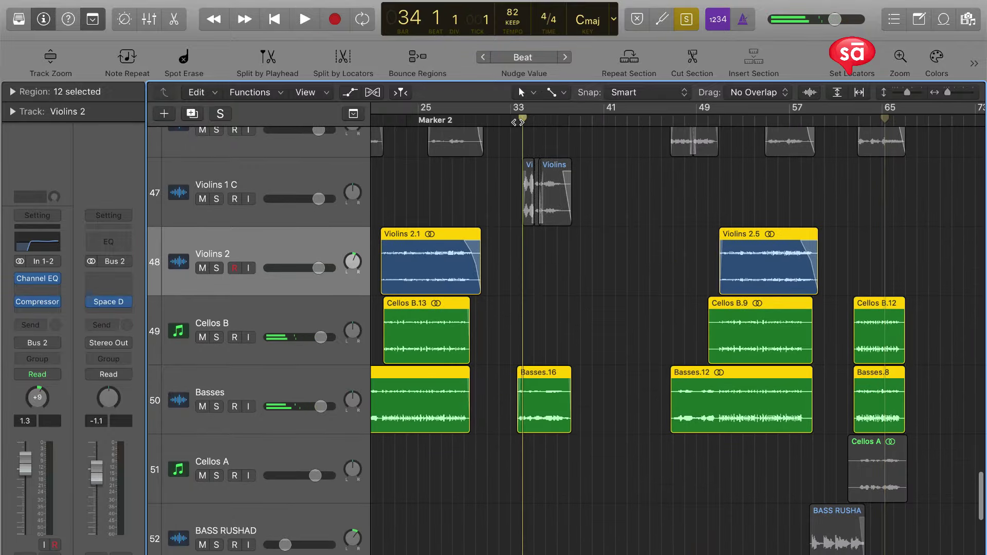
{"action": "key", "text": "space"}
{"action": "key", "text": "super+Right"}
{"action": "key", "text": "super+Right"}
{"action": "key", "text": "super+Right"}
{"action": "key", "text": "super+Right"}
{"action": "key", "text": "space"}
{"action": "key", "text": "super+Left"}
{"action": "key", "text": "super+Left"}
{"action": "scroll", "coordinate": [729, 368], "scroll_direction": "left", "scroll_amount": 3}
Remove the Basses.16 region from the selection.
{"action": "left_click_drag", "start_coordinate": [601, 314], "coordinate": [562, 390]}
{"action": "key", "text": "super+Left"}
{"action": "key", "text": "super+Left"}
{"action": "key", "text": "super+Left"}
{"action": "key", "text": "super+Left"}
{"action": "key", "text": "super+Left"}
{"action": "key", "text": "super+Left"}
{"action": "left_click", "coordinate": [561, 386], "text": "ctrl+alt"}
{"action": "key", "text": "super+Right"}
{"action": "key", "text": "super+Right"}
{"action": "key", "text": "super+Right"}
{"action": "key", "text": "super+Left"}
Add the Violas 2 regions from Violas 2.5 through Violas 2.8 to the selection and play them from about bar 30.
{"action": "scroll", "coordinate": [562, 390], "scroll_direction": "up", "scroll_amount": 3}
{"action": "scroll", "coordinate": [562, 390], "scroll_direction": "right", "scroll_amount": 2}
{"action": "left_click_drag", "start_coordinate": [595, 218], "coordinate": [919, 215]}
{"action": "scroll", "coordinate": [725, 170], "scroll_direction": "right", "scroll_amount": 3}
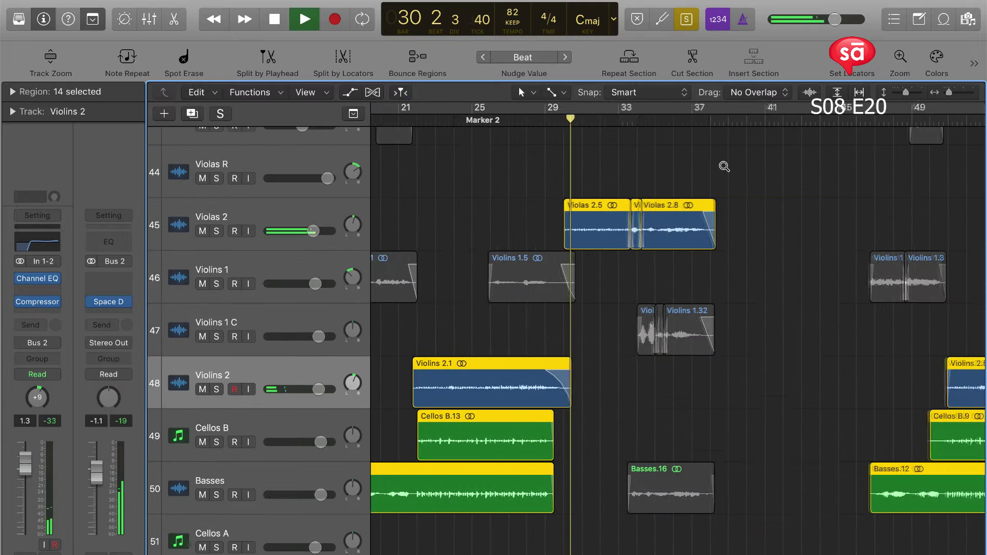
{"action": "scroll", "coordinate": [723, 168], "scroll_direction": "down", "scroll_amount": 5}
{"action": "scroll", "coordinate": [711, 164], "scroll_direction": "up", "scroll_amount": 3}
{"action": "scroll", "coordinate": [711, 164], "scroll_direction": "up", "scroll_amount": 3}
{"action": "scroll", "coordinate": [711, 167], "scroll_direction": "right", "scroll_amount": 8}
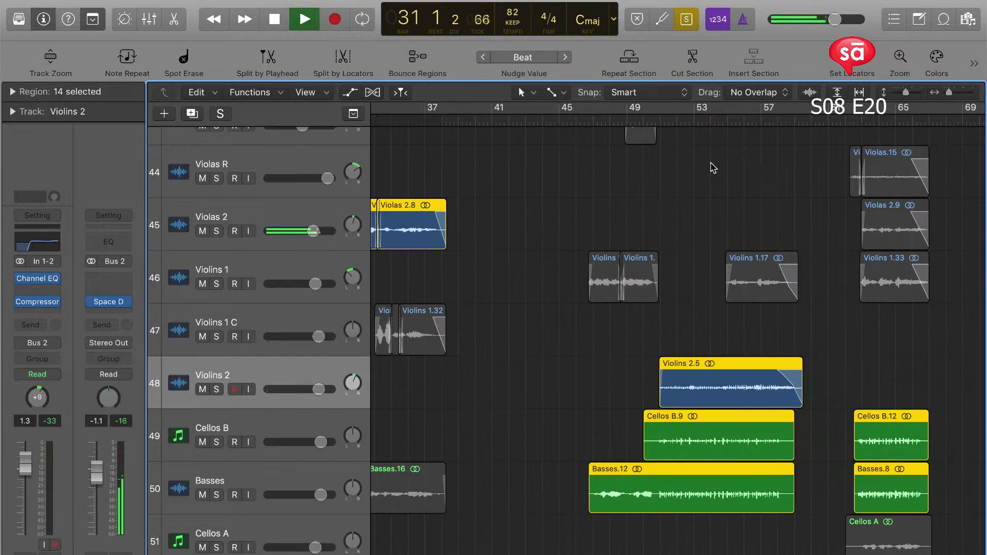
{"action": "scroll", "coordinate": [711, 167], "scroll_direction": "up", "scroll_amount": 1}
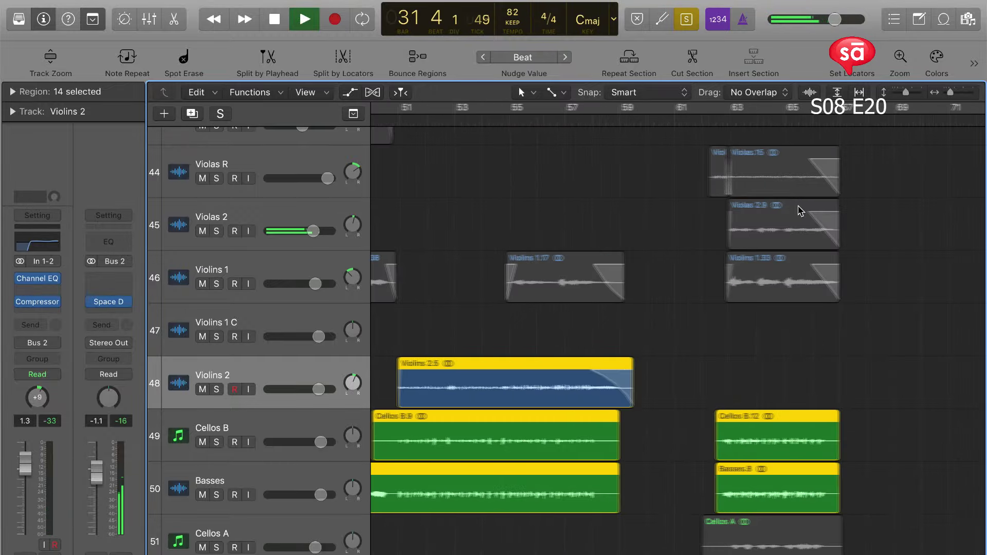
Add the Violas R regions around Violas.15 to the selection and play from bar 63.
{"action": "left_click_drag", "start_coordinate": [884, 172], "coordinate": [725, 138]}
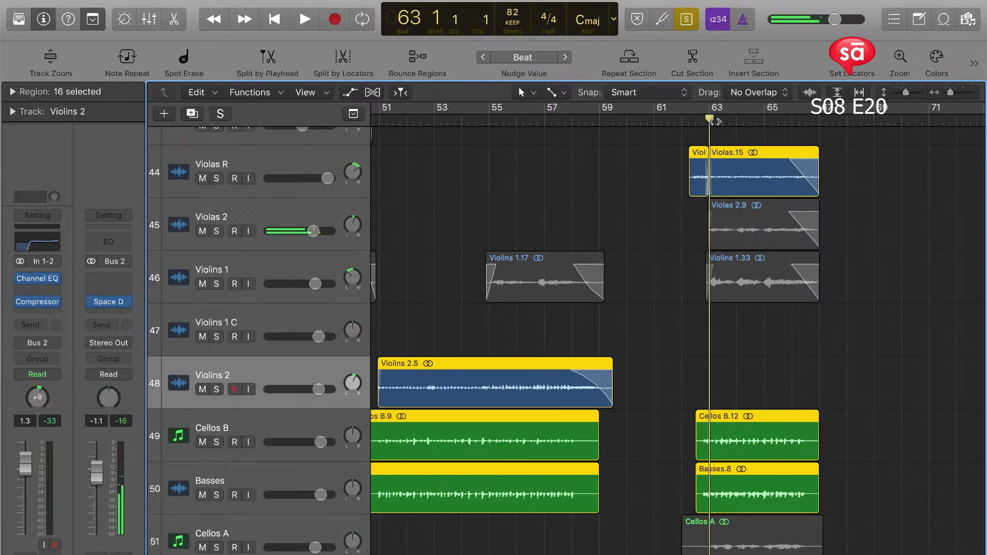
{"action": "key", "text": "space"}
{"action": "key", "text": "z"}
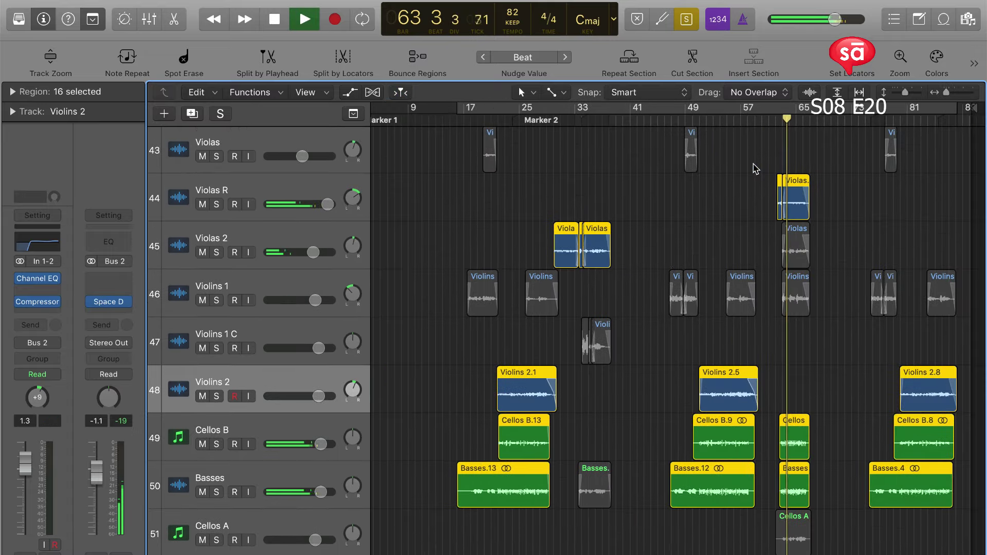
{"action": "key", "text": "space"}
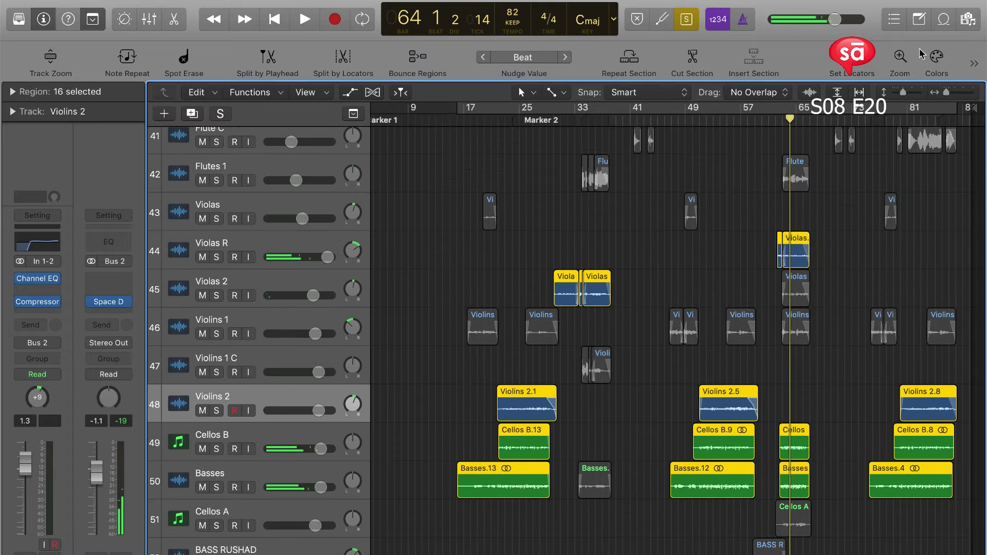
Colour all the selected string regions bright red.
{"action": "left_click", "coordinate": [934, 56]}
{"action": "left_click", "coordinate": [701, 466]}
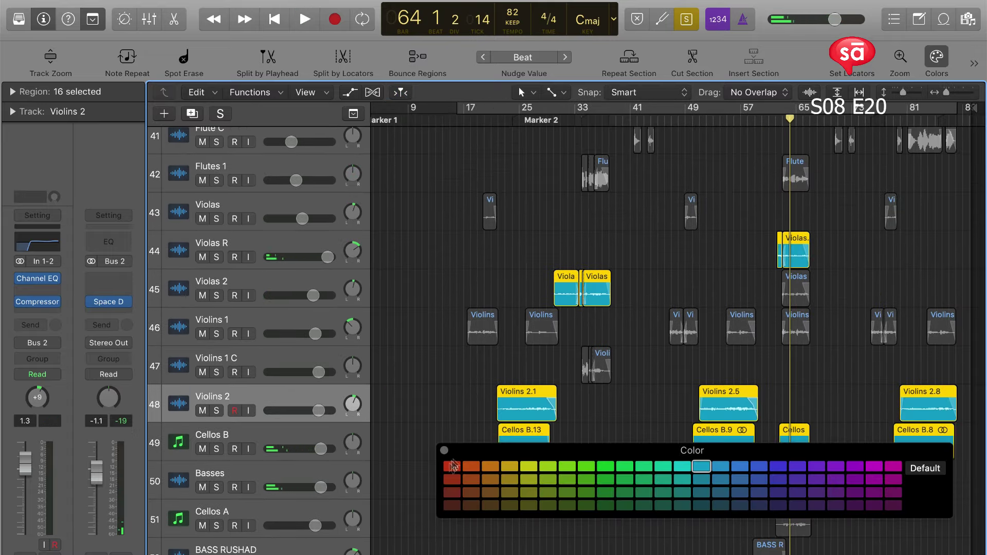
{"action": "left_click", "coordinate": [452, 469]}
{"action": "left_click", "coordinate": [444, 450]}
Bounce the selected regions in place to a new track named Strings Staccato Pre, muting the sources, with normalizing off.
{"action": "scroll", "coordinate": [631, 319], "scroll_direction": "down", "scroll_amount": 3}
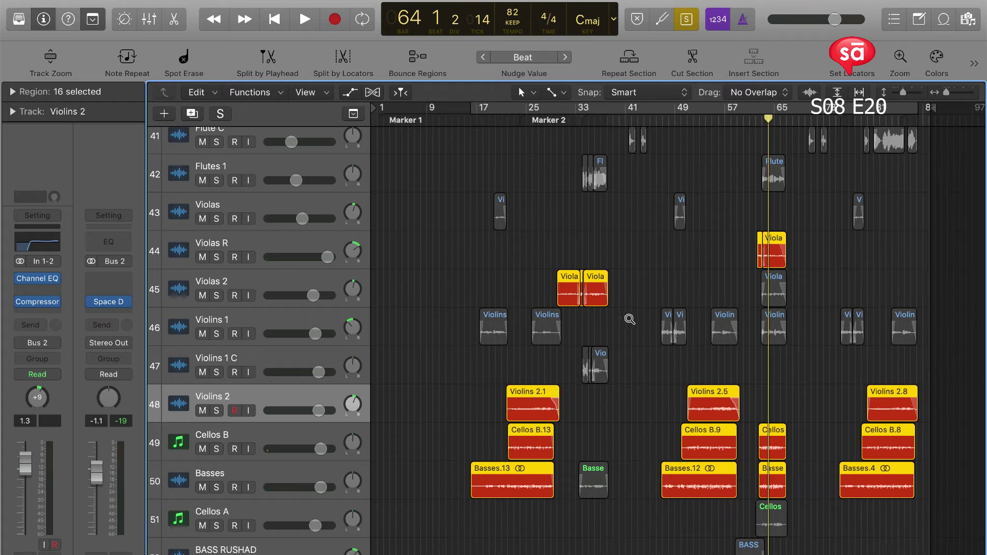
{"action": "scroll", "coordinate": [628, 319], "scroll_direction": "down", "scroll_amount": 5}
{"action": "scroll", "coordinate": [628, 319], "scroll_direction": "up", "scroll_amount": 3}
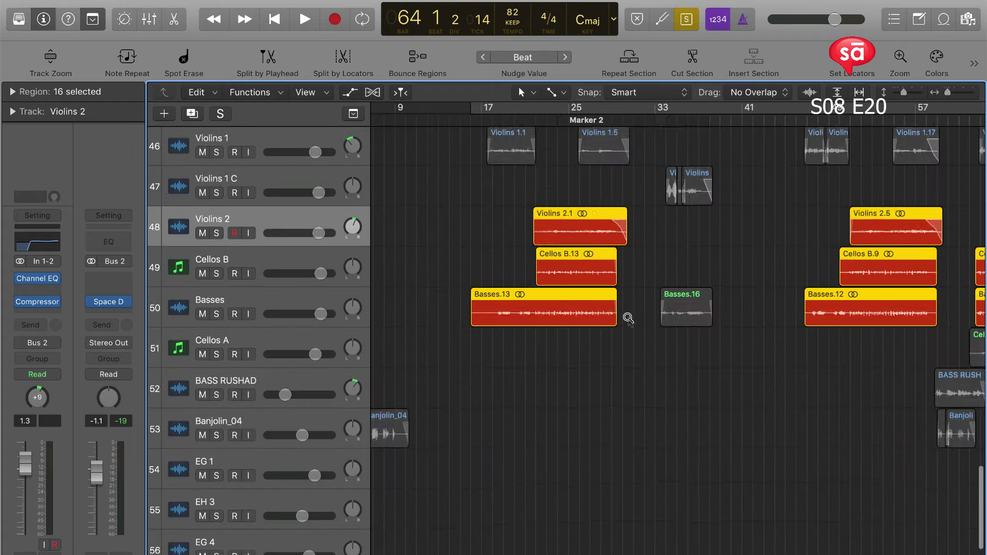
{"action": "scroll", "coordinate": [628, 318], "scroll_direction": "right", "scroll_amount": 3}
{"action": "key", "text": "ctrl+b"}
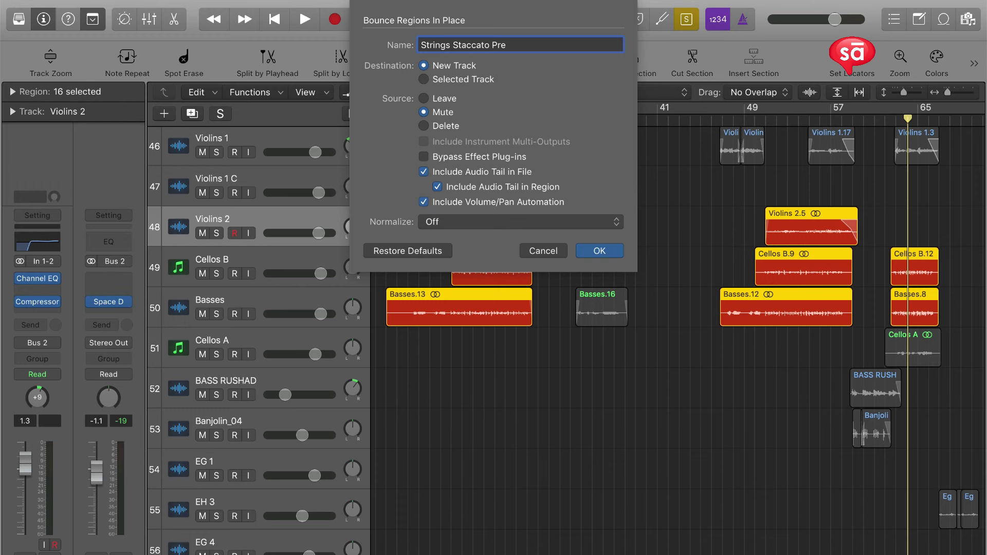
{"action": "key", "text": "Return"}
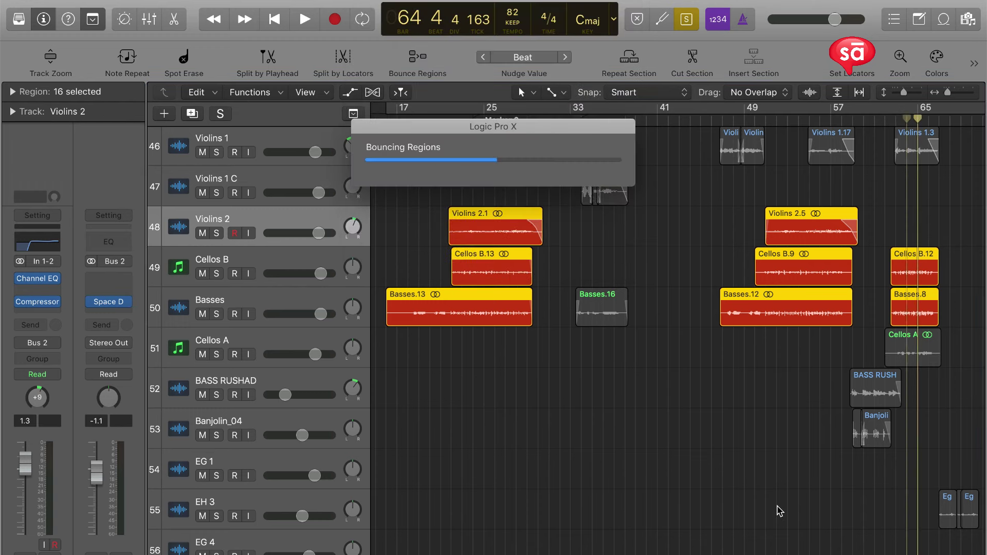
{"action": "left_click", "coordinate": [702, 473], "text": "ctrl+alt"}
Compare the channel strips of the Strings Staccato Pre, Violins 2, Cellos B and Basses tracks.
{"action": "left_click", "coordinate": [422, 276]}
{"action": "left_click", "coordinate": [328, 282]}
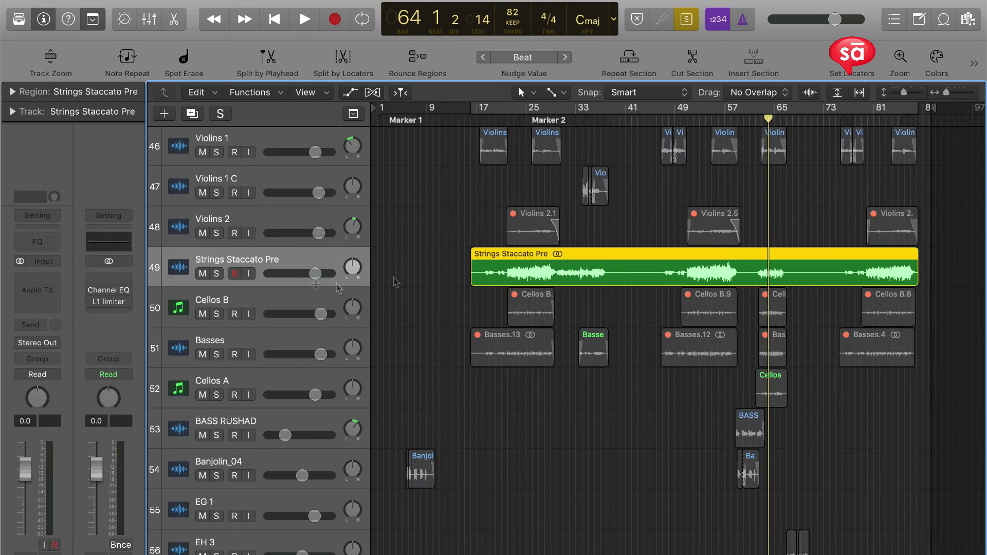
{"action": "left_click", "coordinate": [239, 218]}
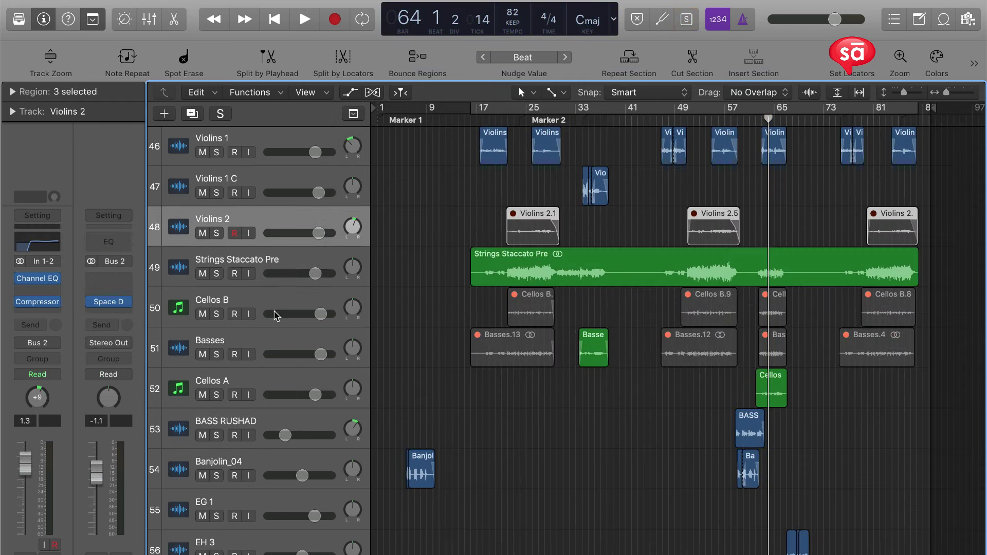
{"action": "left_click", "coordinate": [248, 335]}
{"action": "left_click", "coordinate": [247, 303]}
{"action": "left_click", "coordinate": [267, 220]}
{"action": "scroll", "coordinate": [484, 258], "scroll_direction": "up", "scroll_amount": 3}
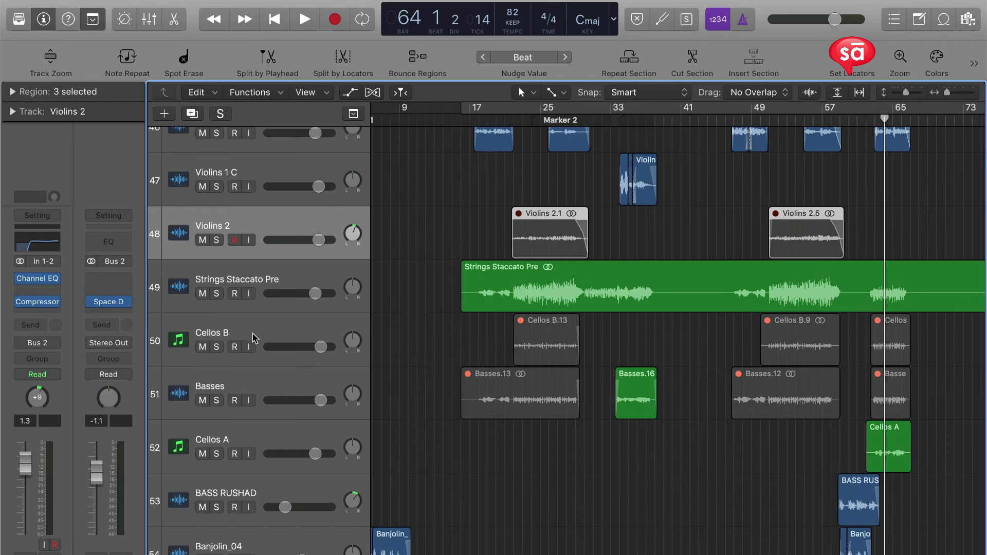
{"action": "left_click", "coordinate": [252, 338]}
{"action": "left_click", "coordinate": [253, 381]}
{"action": "left_click", "coordinate": [248, 337]}
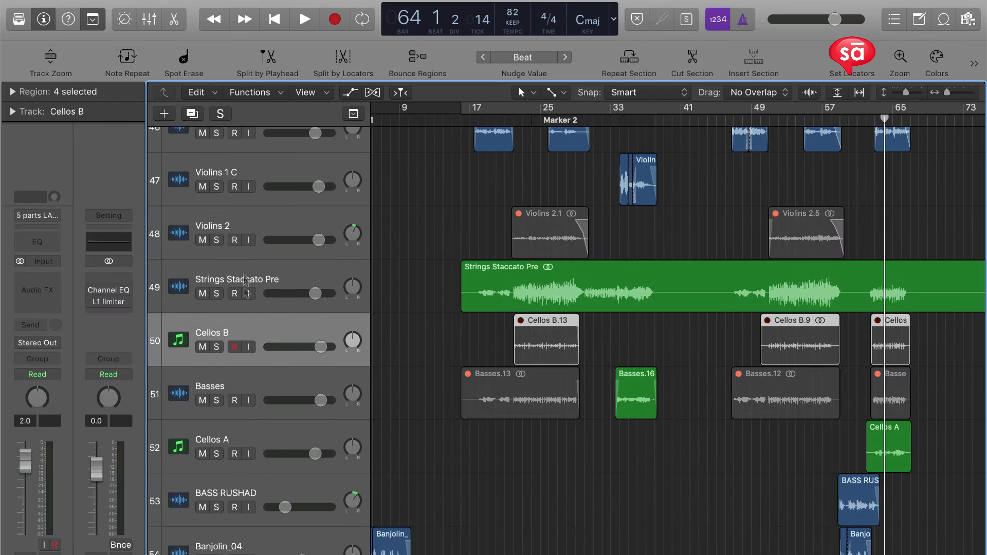
{"action": "left_click", "coordinate": [244, 278]}
{"action": "left_click", "coordinate": [246, 229]}
{"action": "key", "text": "ctrl+Left"}
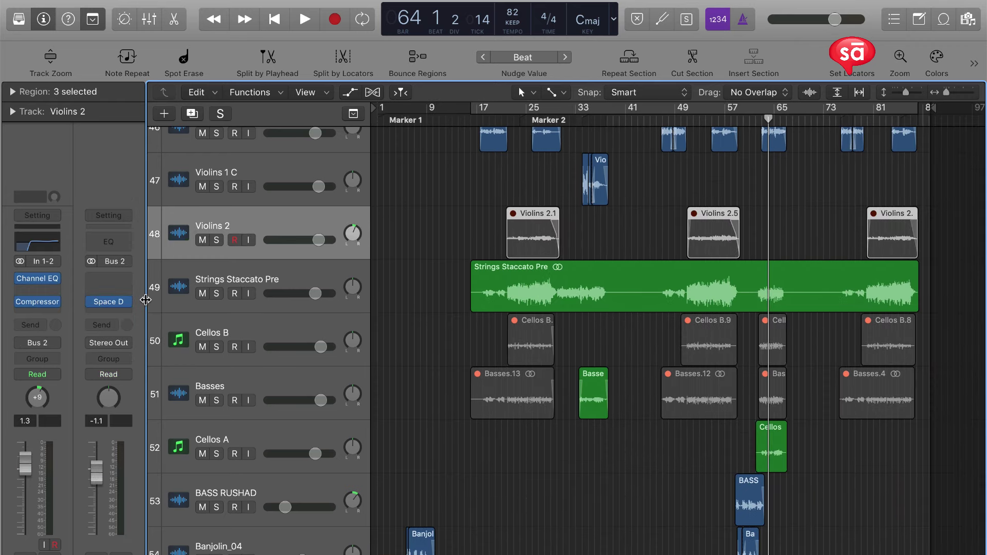
Select the Strings Staccato Pre region, solo it and play it from near bar 22.
{"action": "scroll", "coordinate": [390, 330], "scroll_direction": "up", "scroll_amount": 5}
{"action": "left_click", "coordinate": [483, 318]}
{"action": "left_click", "coordinate": [282, 302]}
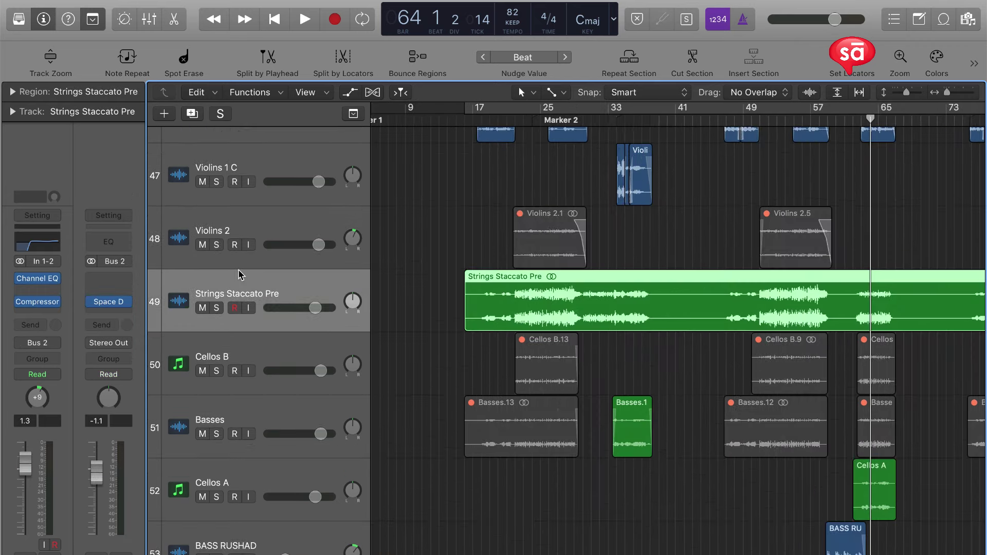
{"action": "key", "text": "ctrl+s"}
{"action": "left_click", "coordinate": [516, 122]}
{"action": "scroll", "coordinate": [536, 161], "scroll_direction": "up", "scroll_amount": 5}
{"action": "scroll", "coordinate": [541, 175], "scroll_direction": "down", "scroll_amount": 1}
{"action": "key", "text": "space"}
{"action": "key", "text": "ctrl+Left"}
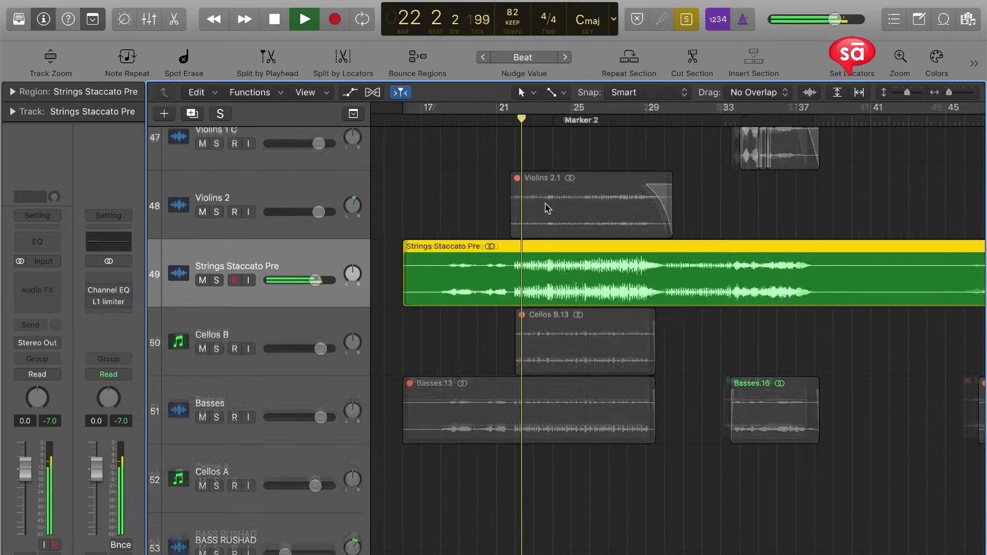
Stop playback and move the Strings Staccato Pre track above Violins 2, directly below Violins 1 C.
{"action": "key", "text": "ctrl+Left"}
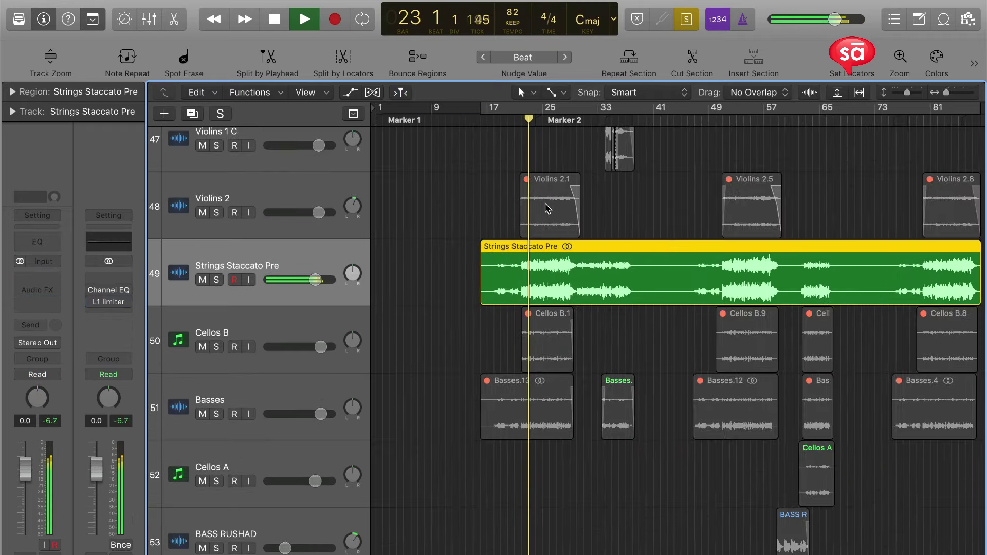
{"action": "scroll", "coordinate": [548, 208], "scroll_direction": "up", "scroll_amount": 2}
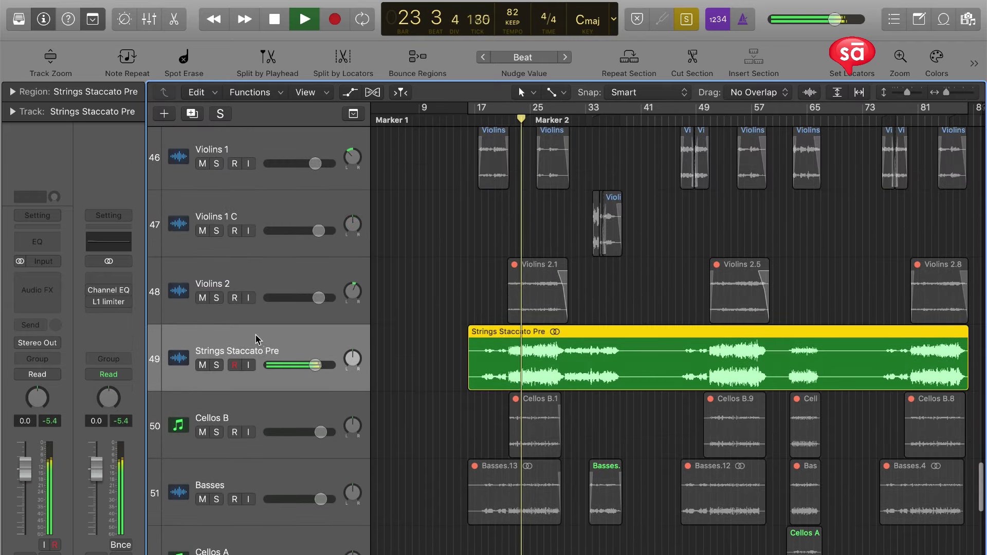
{"action": "left_click_drag", "start_coordinate": [258, 337], "coordinate": [275, 270]}
{"action": "key", "text": "space"}
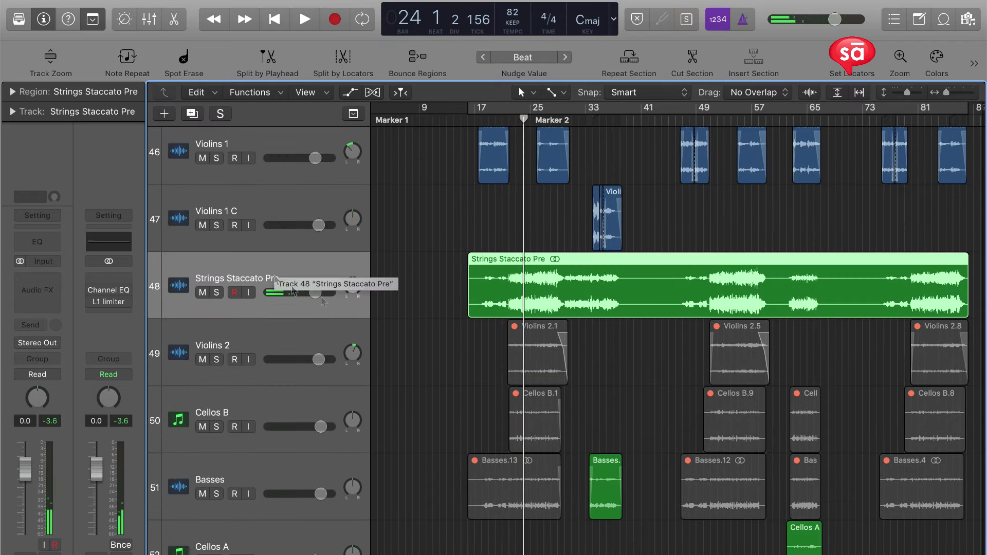
Select the Basses.16 and Cellos A regions together with all Violins 1, Violins 1 C and Violas 2.9 regions.
{"action": "scroll", "coordinate": [535, 379], "scroll_direction": "up", "scroll_amount": 1}
{"action": "scroll", "coordinate": [535, 379], "scroll_direction": "down", "scroll_amount": 5}
{"action": "scroll", "coordinate": [540, 377], "scroll_direction": "up", "scroll_amount": 2}
{"action": "scroll", "coordinate": [539, 377], "scroll_direction": "up", "scroll_amount": 3}
{"action": "scroll", "coordinate": [584, 411], "scroll_direction": "up", "scroll_amount": 3}
{"action": "left_click", "coordinate": [641, 463]}
{"action": "scroll", "coordinate": [642, 468], "scroll_direction": "right", "scroll_amount": 2}
{"action": "scroll", "coordinate": [642, 469], "scroll_direction": "down", "scroll_amount": 2}
{"action": "scroll", "coordinate": [647, 473], "scroll_direction": "right", "scroll_amount": 1}
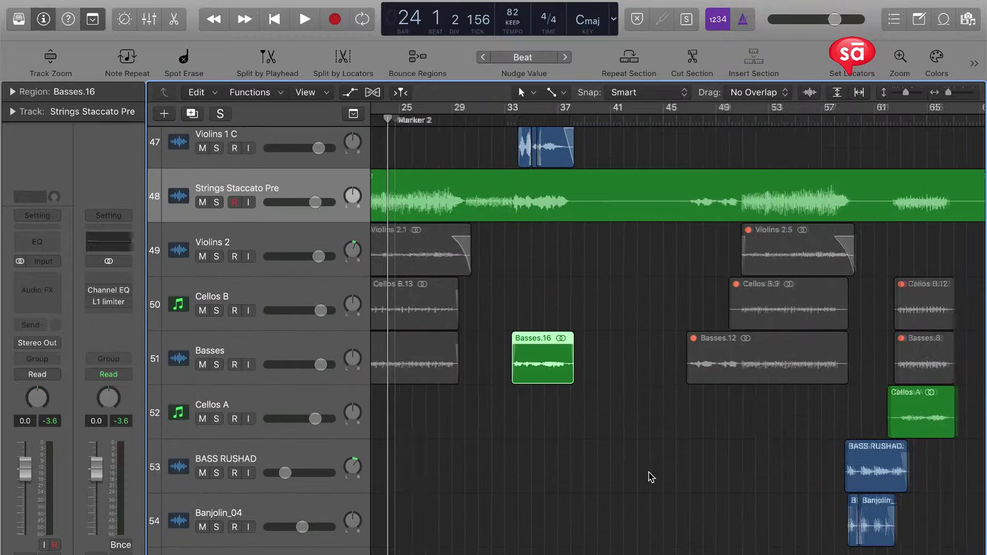
{"action": "scroll", "coordinate": [651, 477], "scroll_direction": "down", "scroll_amount": 3}
{"action": "scroll", "coordinate": [651, 477], "scroll_direction": "up", "scroll_amount": 3}
{"action": "scroll", "coordinate": [409, 348], "scroll_direction": "up", "scroll_amount": 2}
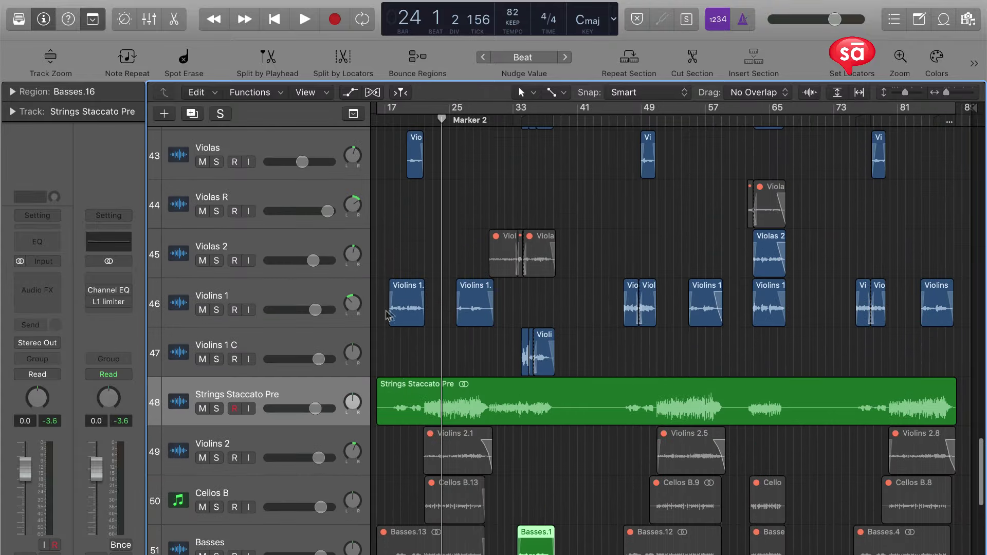
{"action": "left_click_drag", "start_coordinate": [492, 330], "coordinate": [609, 358]}
{"action": "left_click_drag", "start_coordinate": [597, 253], "coordinate": [943, 311]}
{"action": "scroll", "coordinate": [872, 361], "scroll_direction": "down", "scroll_amount": 3}
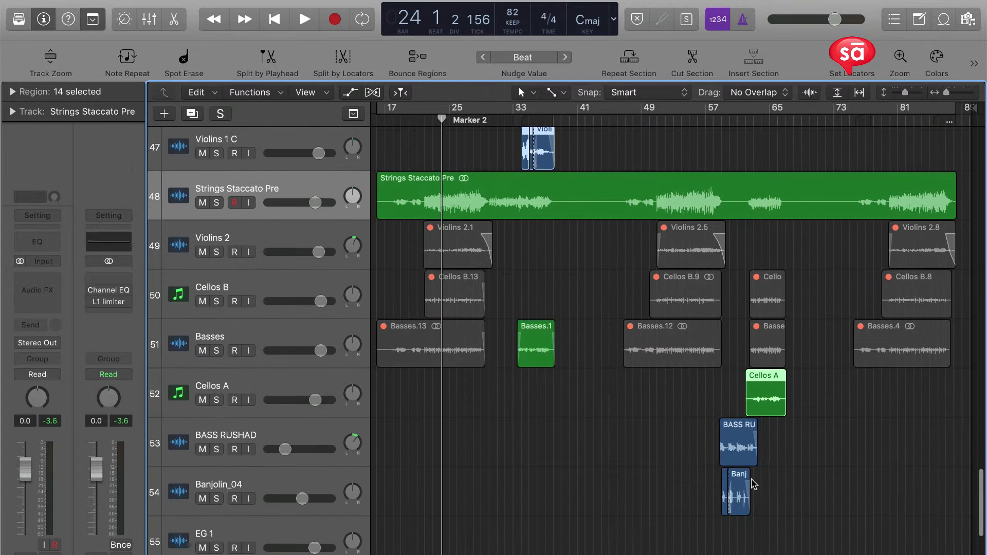
{"action": "key", "text": "super+Up"}
{"action": "scroll", "coordinate": [547, 366], "scroll_direction": "up", "scroll_amount": 9}
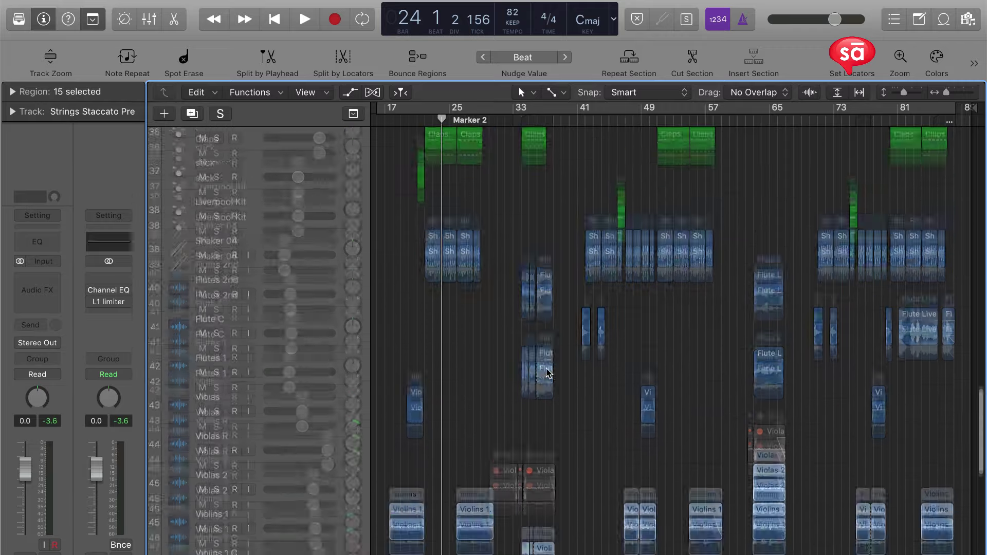
Solo the selected legato string regions and play them from around bar 25.
{"action": "scroll", "coordinate": [547, 369], "scroll_direction": "down", "scroll_amount": 2}
{"action": "key", "text": "ctrl+s"}
{"action": "key", "text": "space"}
{"action": "key", "text": "super+Right"}
{"action": "key", "text": "space"}
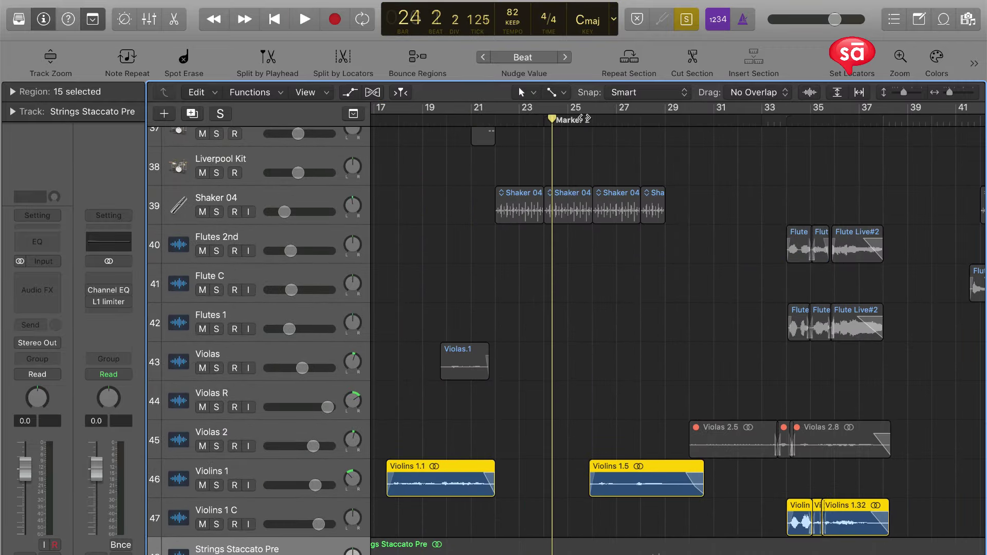
{"action": "key", "text": "space"}
{"action": "scroll", "coordinate": [656, 236], "scroll_direction": "down", "scroll_amount": 5}
{"action": "key", "text": "super+Left"}
{"action": "scroll", "coordinate": [657, 236], "scroll_direction": "left", "scroll_amount": 2}
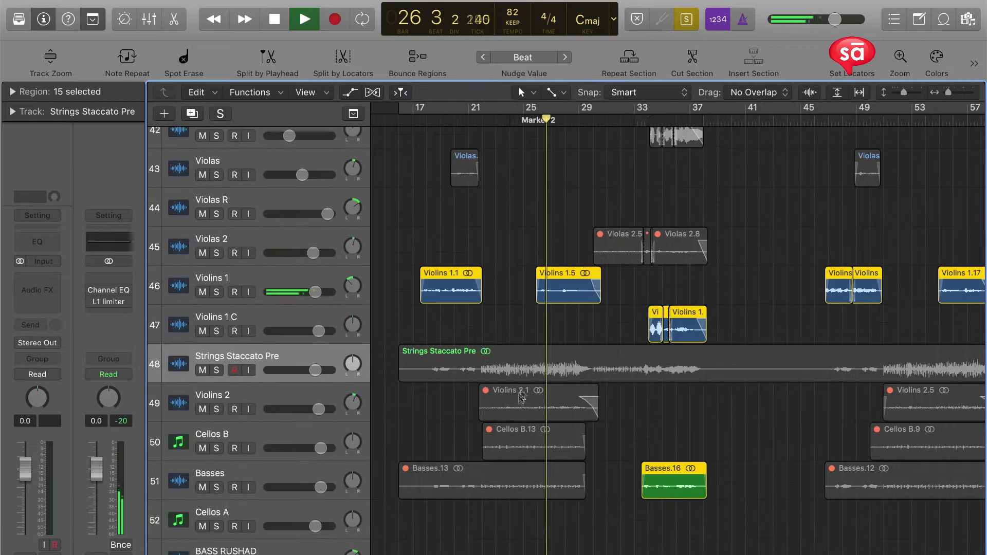
{"action": "scroll", "coordinate": [515, 444], "scroll_direction": "down", "scroll_amount": 3}
{"action": "key", "text": "super+Down"}
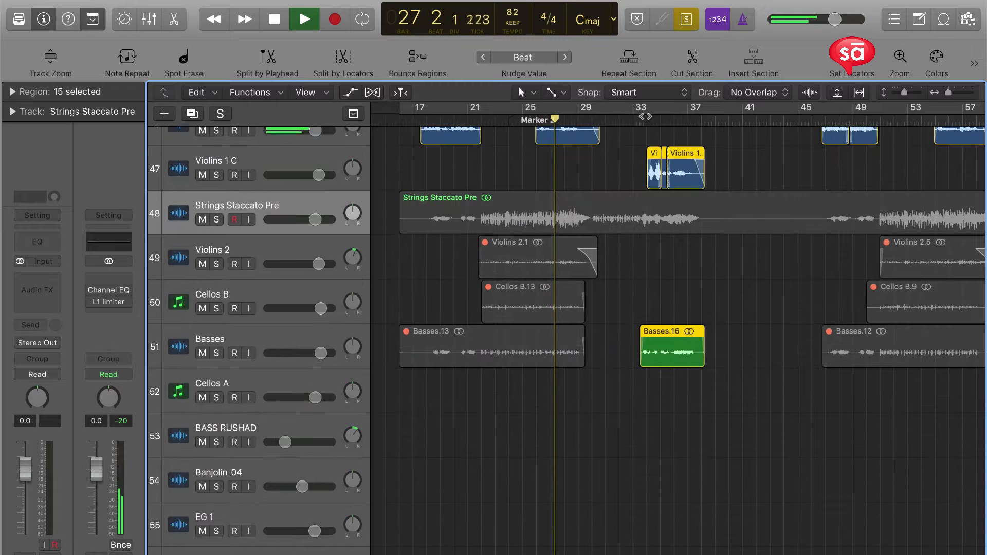
Play the soloed regions from around bar 33, checking the Violins 1 C and Basses parts across the string tracks.
{"action": "key", "text": "super+Right"}
{"action": "scroll", "coordinate": [715, 204], "scroll_direction": "down", "scroll_amount": 3}
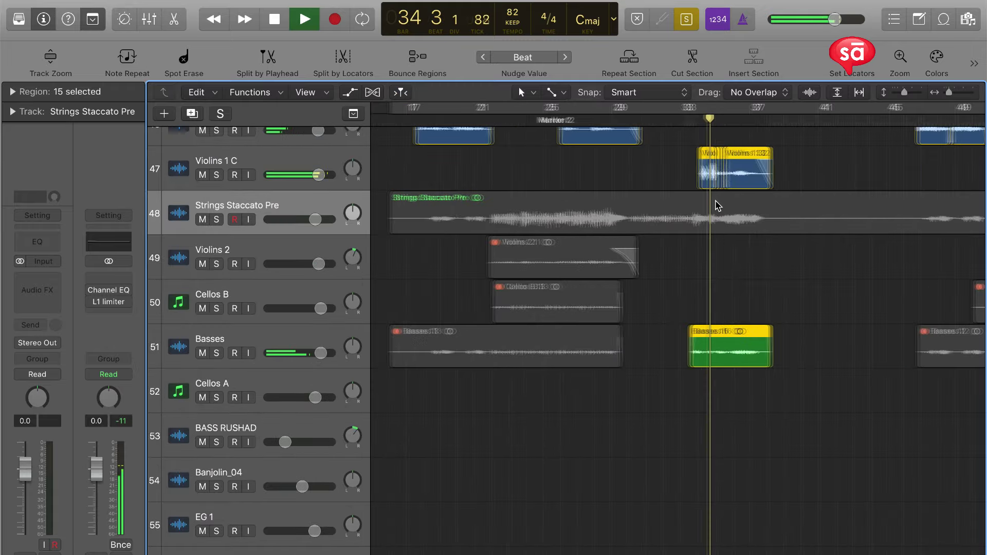
{"action": "scroll", "coordinate": [716, 205], "scroll_direction": "right", "scroll_amount": 3}
{"action": "scroll", "coordinate": [716, 204], "scroll_direction": "down", "scroll_amount": 1}
{"action": "scroll", "coordinate": [716, 205], "scroll_direction": "down", "scroll_amount": 5}
{"action": "scroll", "coordinate": [716, 204], "scroll_direction": "down", "scroll_amount": 3}
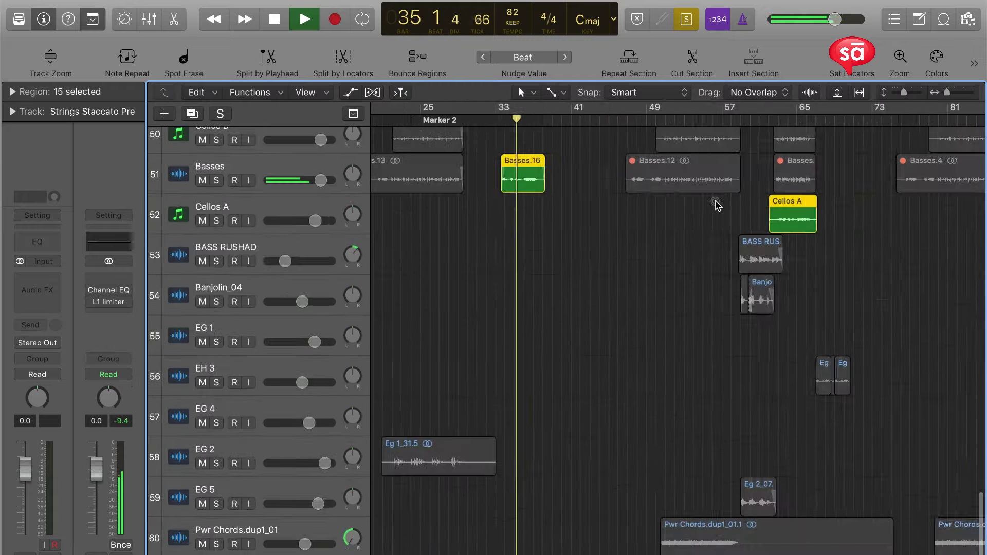
{"action": "scroll", "coordinate": [716, 206], "scroll_direction": "down", "scroll_amount": 2}
{"action": "scroll", "coordinate": [716, 207], "scroll_direction": "up", "scroll_amount": 5}
{"action": "scroll", "coordinate": [718, 208], "scroll_direction": "up", "scroll_amount": 5}
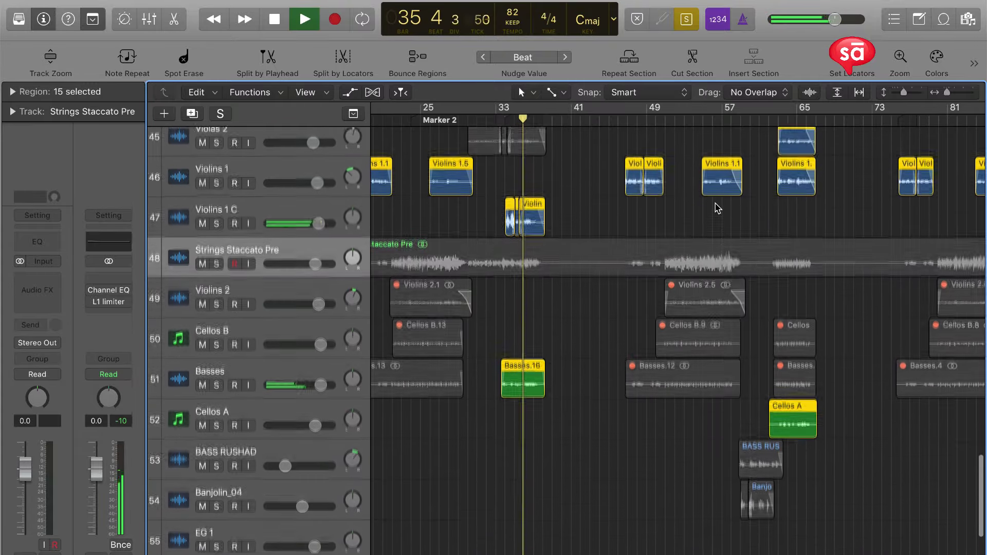
{"action": "scroll", "coordinate": [718, 208], "scroll_direction": "up", "scroll_amount": 2}
{"action": "scroll", "coordinate": [718, 208], "scroll_direction": "up", "scroll_amount": 4}
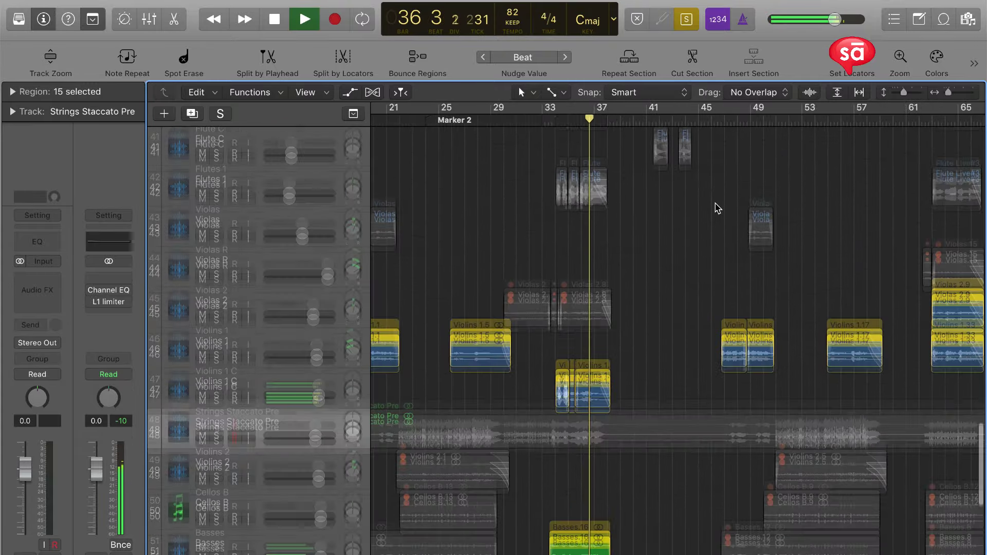
{"action": "scroll", "coordinate": [715, 203], "scroll_direction": "down", "scroll_amount": 3}
{"action": "scroll", "coordinate": [715, 202], "scroll_direction": "down", "scroll_amount": 2}
{"action": "scroll", "coordinate": [715, 202], "scroll_direction": "right", "scroll_amount": 3}
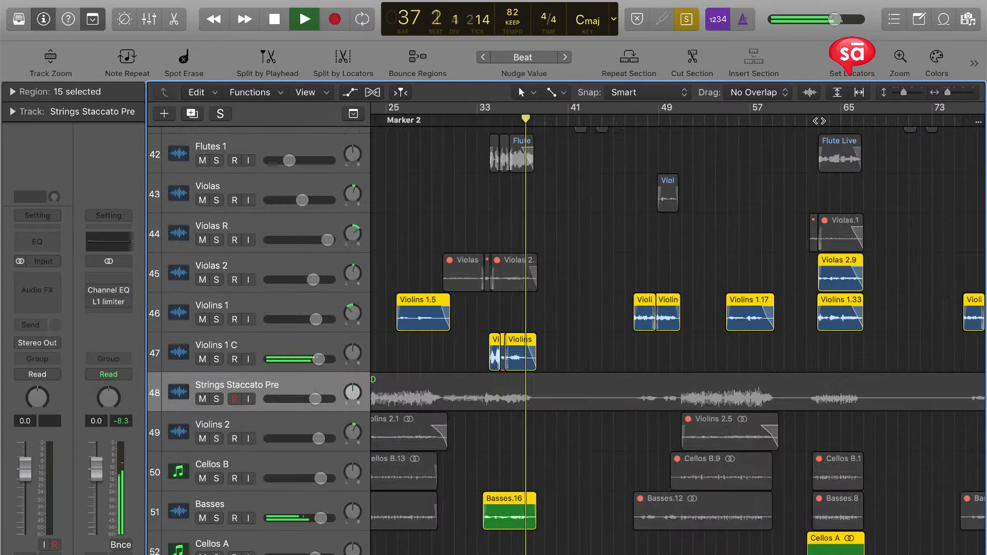
Audition the soloed Violins 1, Violas 2 and Cellos A regions from around bars 63, 47 and 76.
{"action": "left_click", "coordinate": [819, 121]}
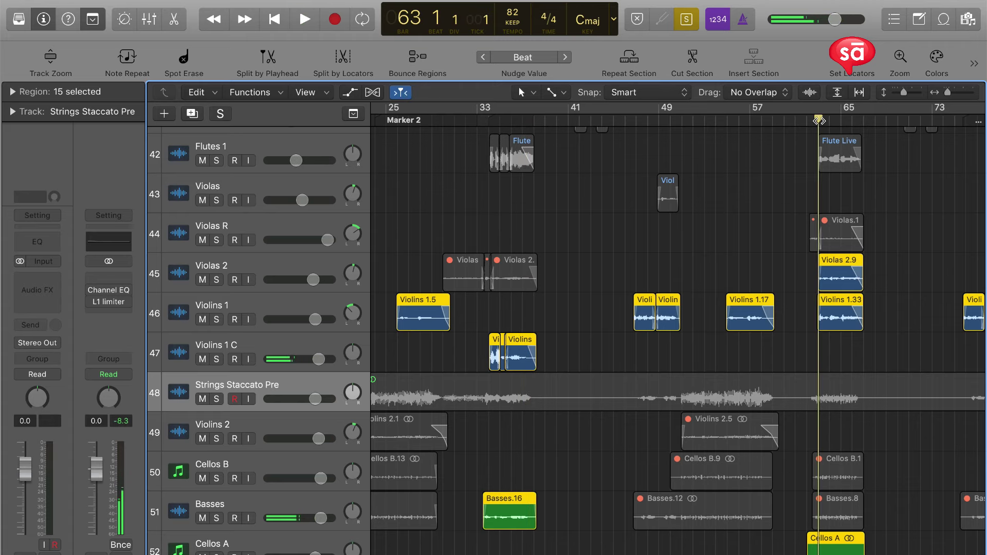
{"action": "scroll", "coordinate": [820, 123], "scroll_direction": "up", "scroll_amount": 3}
{"action": "scroll", "coordinate": [868, 243], "scroll_direction": "right", "scroll_amount": 4}
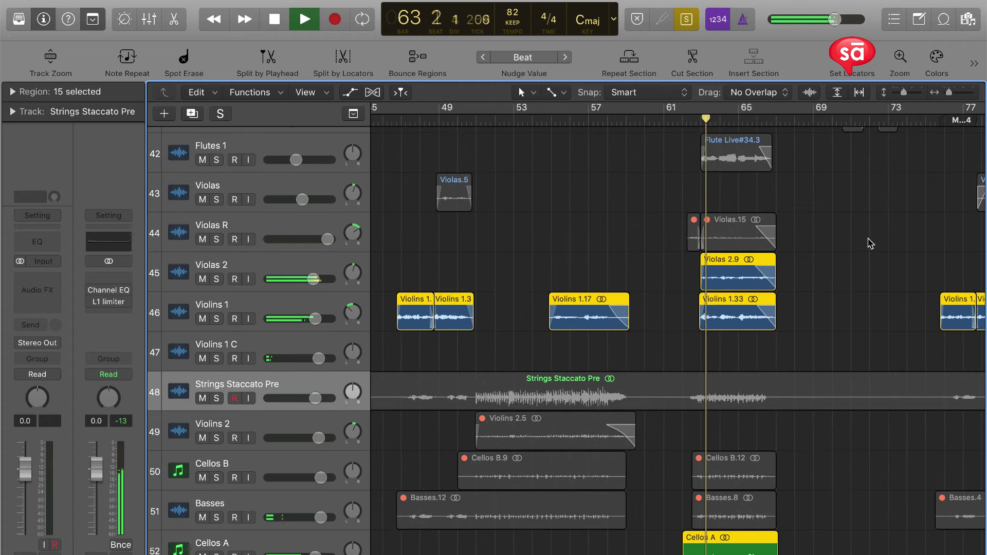
{"action": "key", "text": "super+Left"}
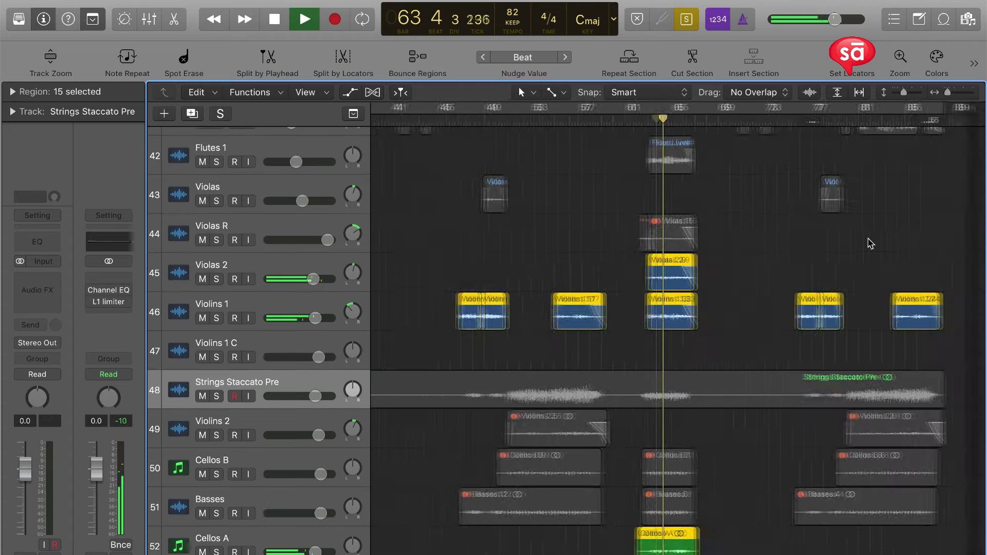
{"action": "scroll", "coordinate": [868, 244], "scroll_direction": "up", "scroll_amount": 2}
{"action": "left_click", "coordinate": [465, 118]}
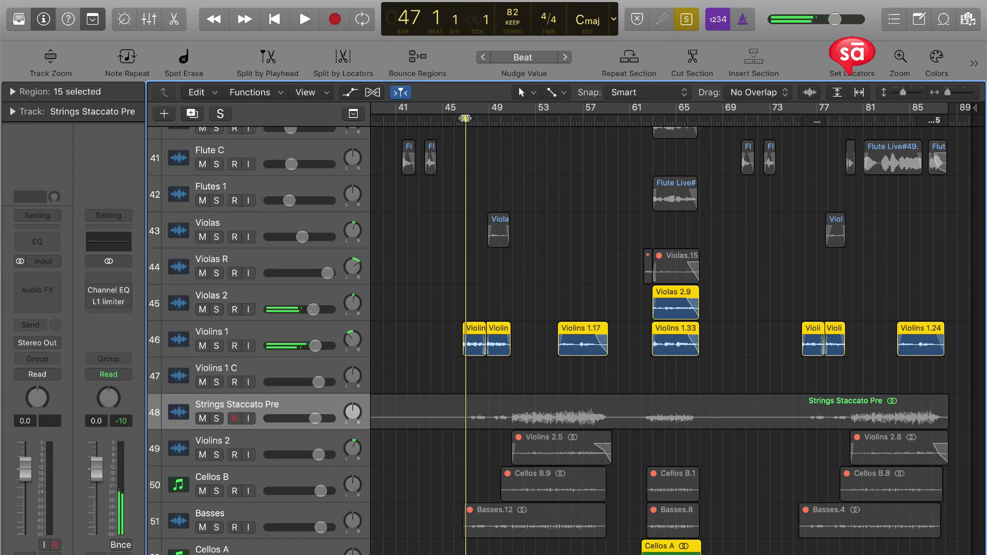
{"action": "left_click", "coordinate": [805, 121]}
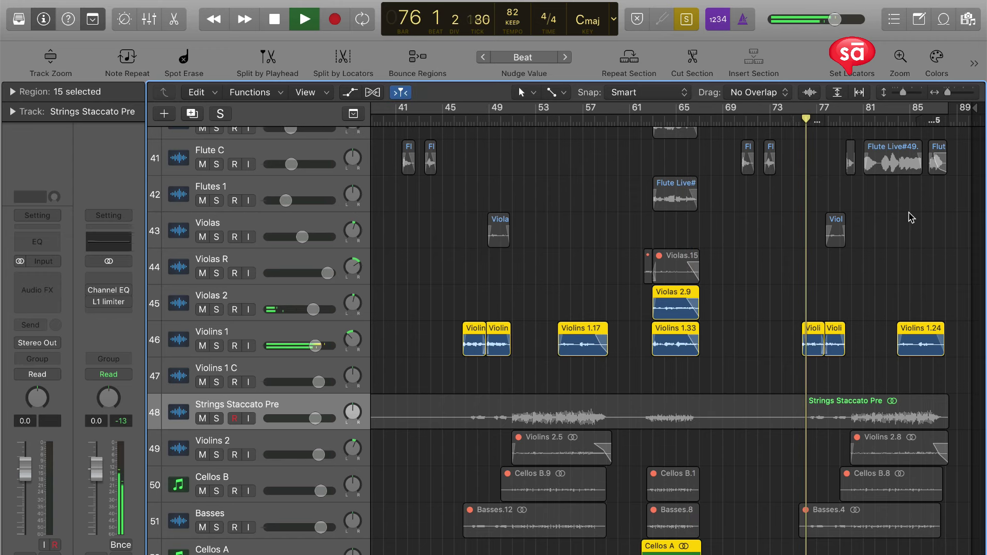
Stop playback, turn solo off and colour the selected legato string regions dark purple.
{"action": "key", "text": "z"}
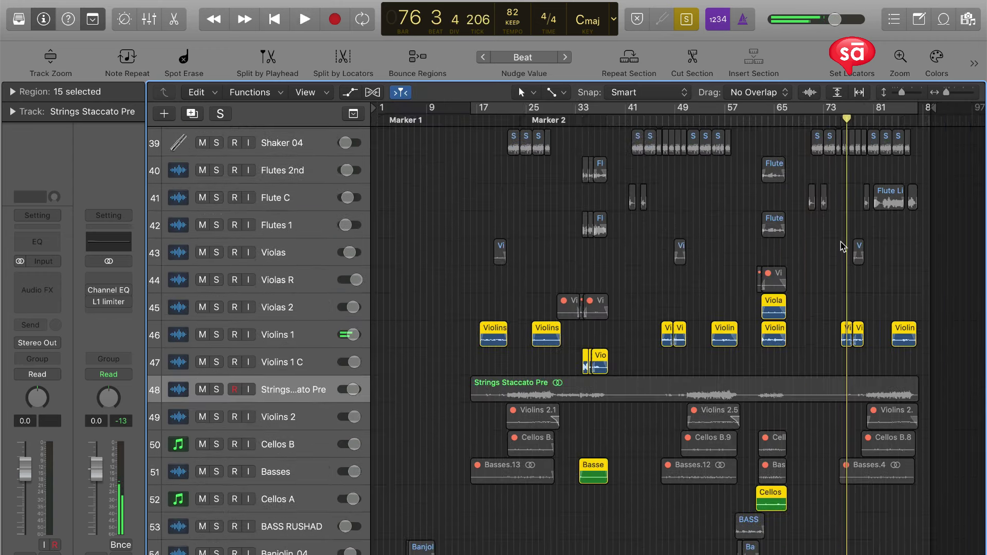
{"action": "key", "text": "ctrl+s"}
{"action": "key", "text": "ctrl+b"}
{"action": "key", "text": "Escape"}
{"action": "left_click", "coordinate": [930, 63]}
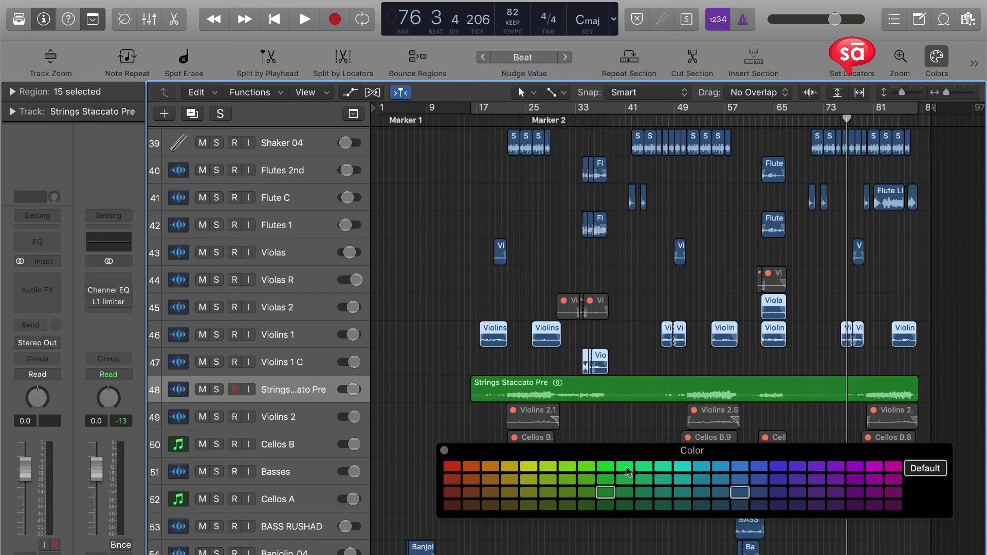
{"action": "left_click", "coordinate": [860, 506]}
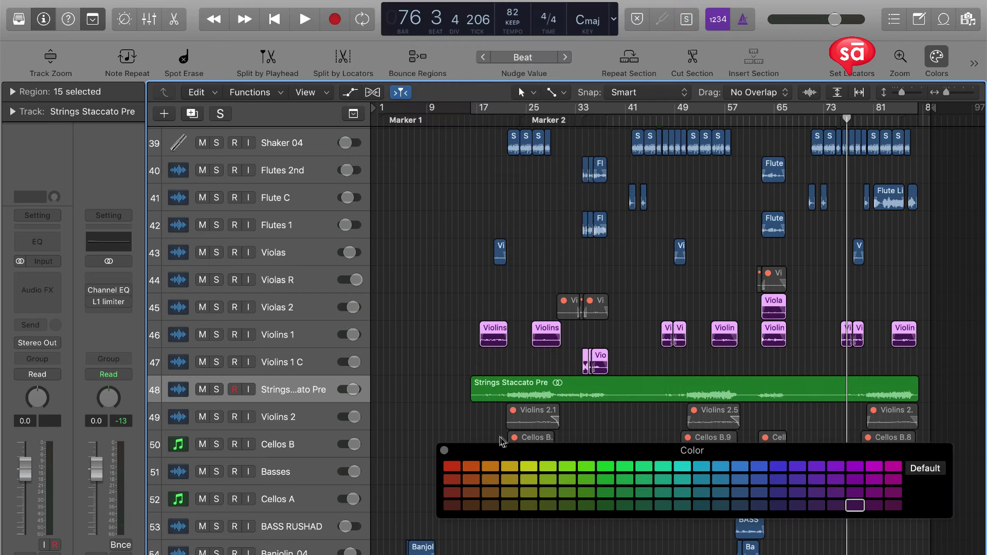
{"action": "left_click", "coordinate": [445, 450]}
Bounce the selected regions in place to a new track named Legato Strings Pre, muting the sources, with normalizing off.
{"action": "key", "text": "ctrl+b"}
{"action": "type", "text": "Legato Strings Pre"}
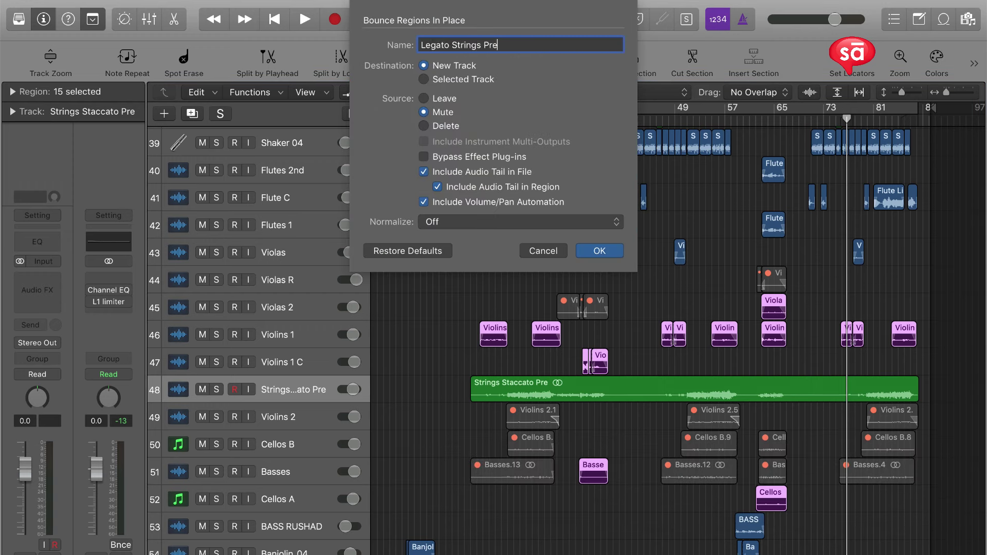
{"action": "key", "text": "Return"}
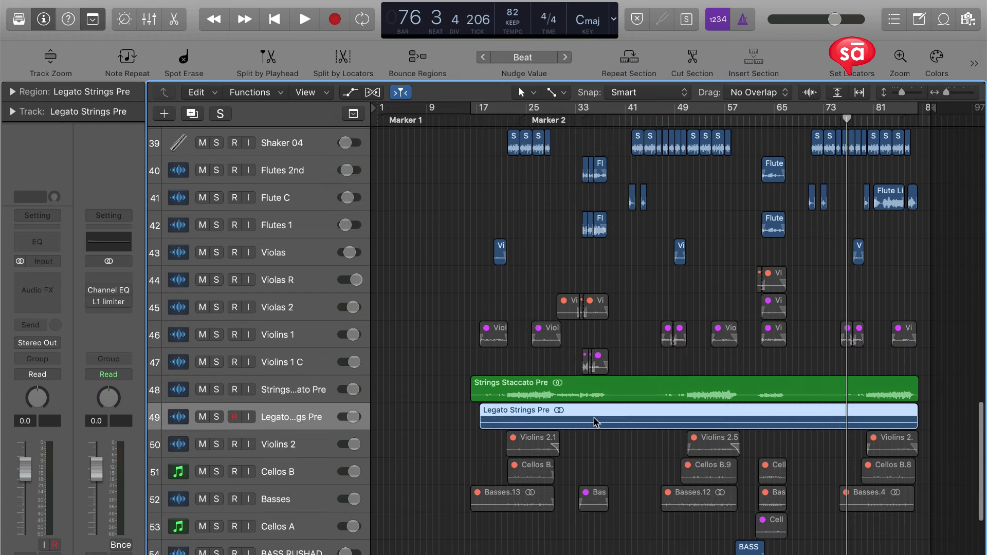
Solo the Legato Strings Pre region, play it from near bar 34 and turn solo off.
{"action": "scroll", "coordinate": [439, 427], "scroll_direction": "up", "scroll_amount": 3}
{"action": "key", "text": "ctrl+s"}
{"action": "left_click", "coordinate": [589, 111]}
{"action": "key", "text": "space"}
{"action": "scroll", "coordinate": [661, 229], "scroll_direction": "up", "scroll_amount": 5}
{"action": "scroll", "coordinate": [662, 230], "scroll_direction": "down", "scroll_amount": 4}
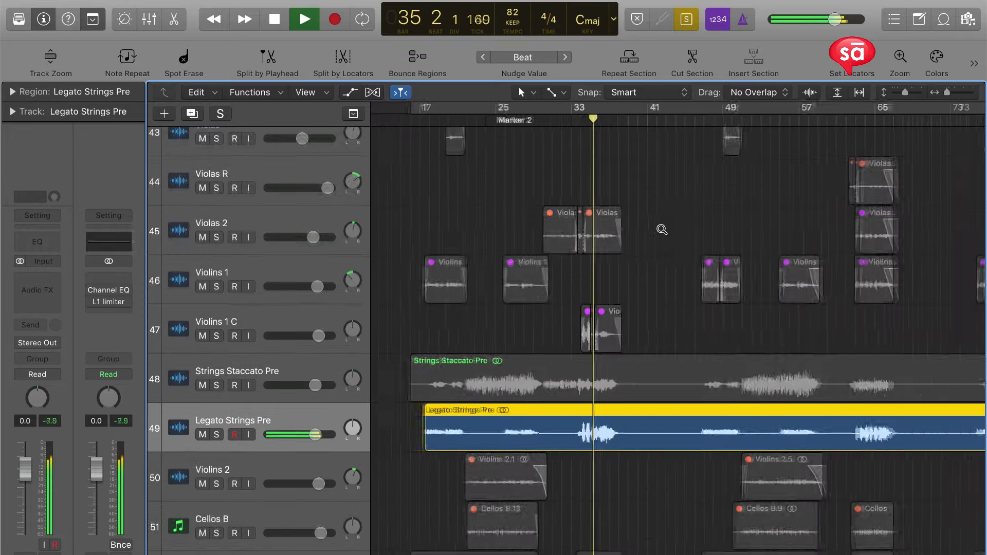
{"action": "scroll", "coordinate": [661, 229], "scroll_direction": "down", "scroll_amount": 3}
{"action": "key", "text": "ctrl+s"}
Move the source tracks Violas R, Violas 2, Violins 1, Violins 1 C, Violins 2, Cellos B, Basses and Cellos A to the top of the track list.
{"action": "scroll", "coordinate": [661, 230], "scroll_direction": "up", "scroll_amount": 10}
{"action": "scroll", "coordinate": [661, 232], "scroll_direction": "up", "scroll_amount": 1}
{"action": "scroll", "coordinate": [661, 231], "scroll_direction": "down", "scroll_amount": 12}
{"action": "left_click", "coordinate": [307, 384]}
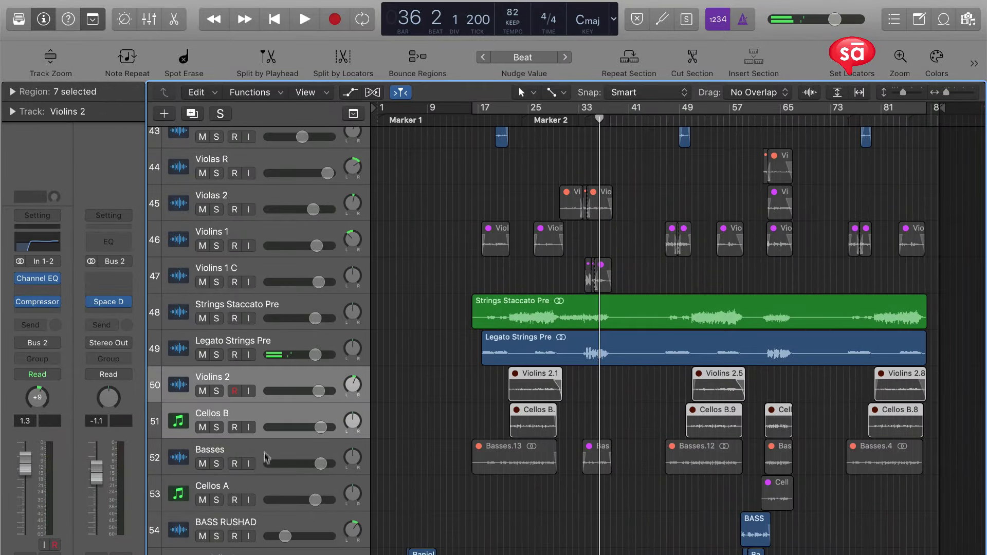
{"action": "left_click_drag", "start_coordinate": [262, 285], "coordinate": [262, 201]}
{"action": "left_click_drag", "start_coordinate": [262, 159], "coordinate": [263, 156]}
{"action": "key", "text": "super+Up"}
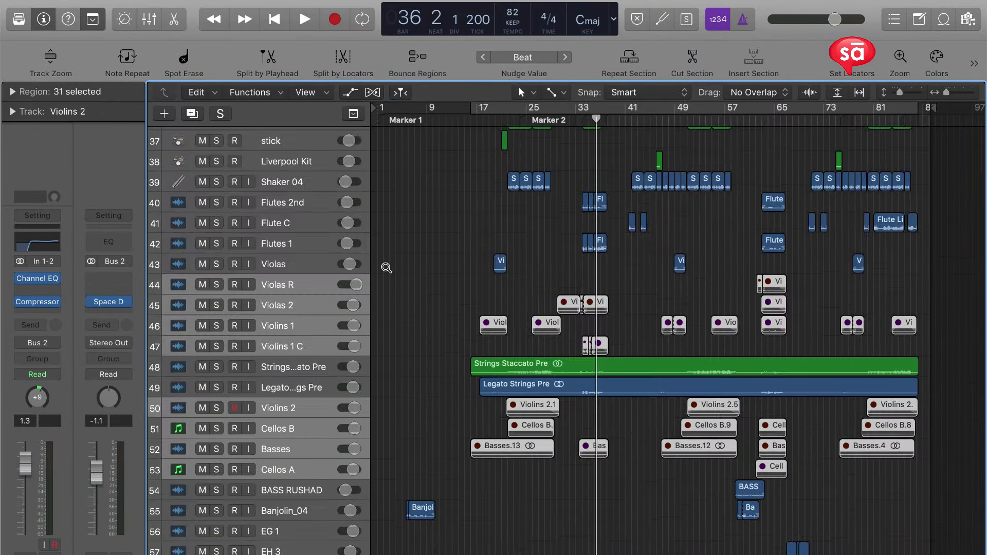
{"action": "key", "text": "super+Up"}
{"action": "left_click", "coordinate": [298, 346]}
{"action": "scroll", "coordinate": [298, 346], "scroll_direction": "up", "scroll_amount": 10}
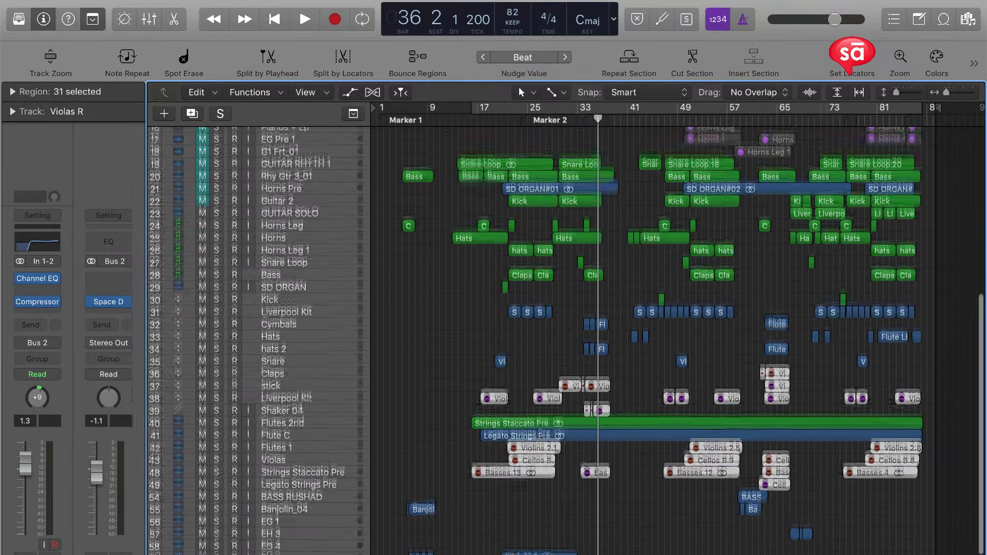
{"action": "scroll", "coordinate": [304, 489], "scroll_direction": "up", "scroll_amount": 3}
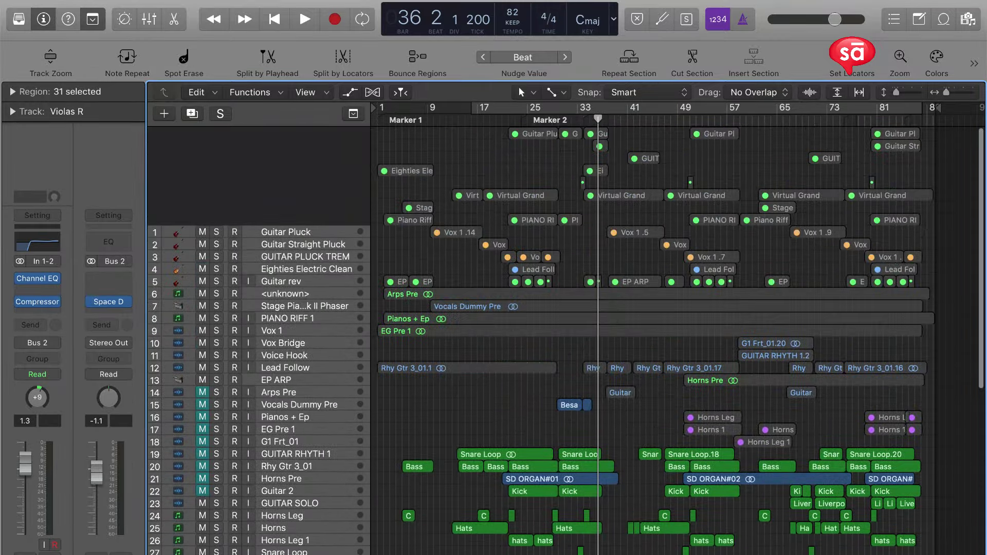
{"action": "scroll", "coordinate": [303, 490], "scroll_direction": "down", "scroll_amount": 6}
{"action": "scroll", "coordinate": [304, 490], "scroll_direction": "down", "scroll_amount": 4}
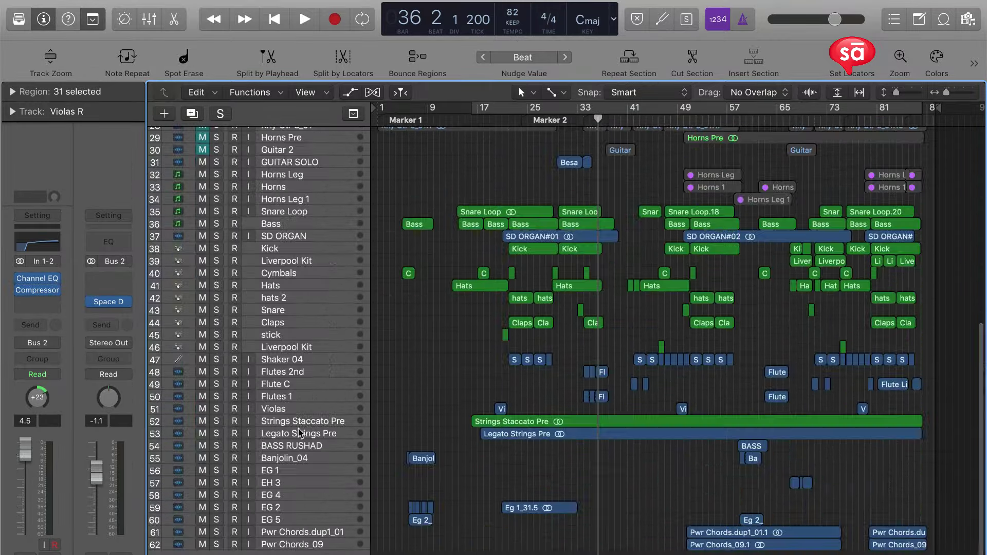
Mute the Strings Staccato Pre and Legato Strings Pre tracks and move both directly below Guitar 2.
{"action": "left_click", "coordinate": [299, 422], "text": "shift"}
{"action": "key", "text": "super+Down"}
{"action": "key", "text": "super+Down"}
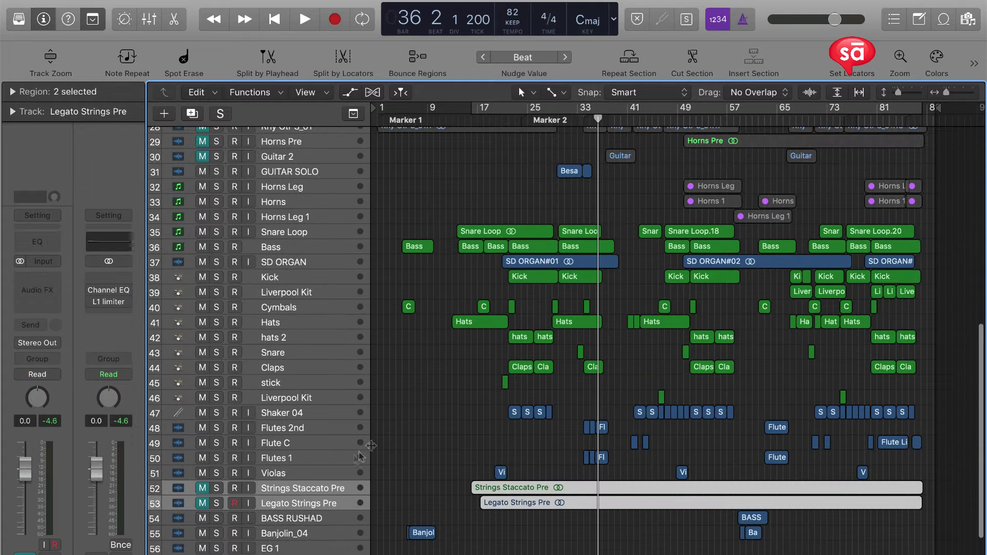
{"action": "left_click_drag", "start_coordinate": [319, 488], "coordinate": [365, 220]}
{"action": "left_click_drag", "start_coordinate": [375, 178], "coordinate": [375, 175]}
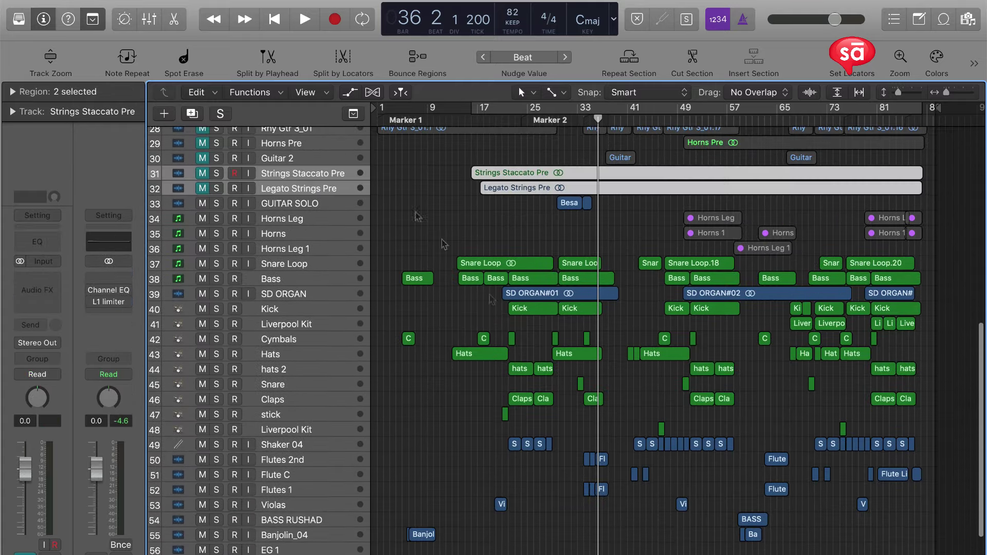
Place the playhead at bar 33 and select the Flutes 2nd, Flute C and Flutes 1 tracks.
{"action": "scroll", "coordinate": [565, 394], "scroll_direction": "up", "scroll_amount": 5}
{"action": "scroll", "coordinate": [565, 393], "scroll_direction": "down", "scroll_amount": 2}
{"action": "scroll", "coordinate": [566, 394], "scroll_direction": "down", "scroll_amount": 10}
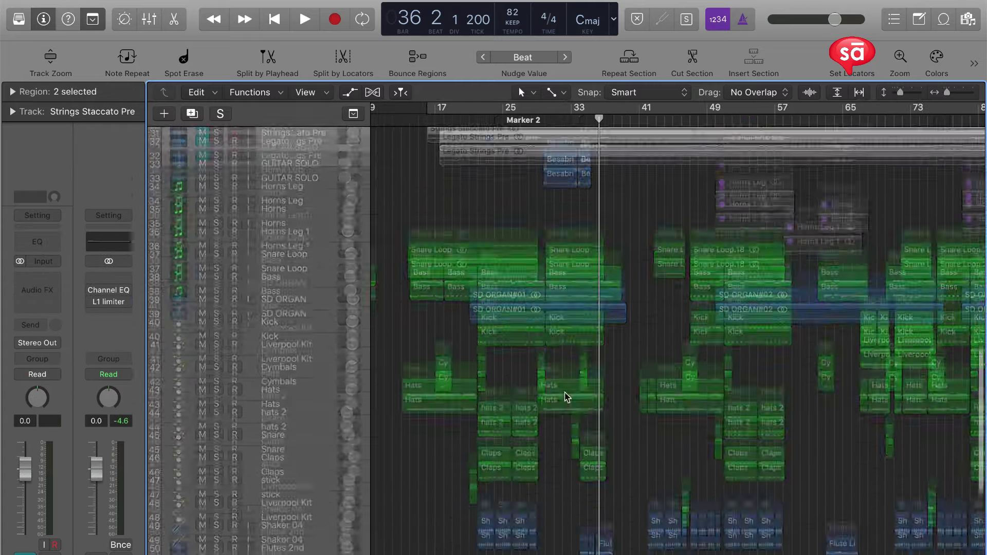
{"action": "left_click", "coordinate": [582, 131]}
{"action": "scroll", "coordinate": [610, 238], "scroll_direction": "up", "scroll_amount": 5}
{"action": "left_click", "coordinate": [274, 347]}
{"action": "left_click", "coordinate": [274, 376], "text": "shift"}
{"action": "left_click", "coordinate": [274, 407], "text": "shift"}
{"action": "scroll", "coordinate": [355, 431], "scroll_direction": "up", "scroll_amount": 5}
{"action": "scroll", "coordinate": [353, 431], "scroll_direction": "down", "scroll_amount": 2}
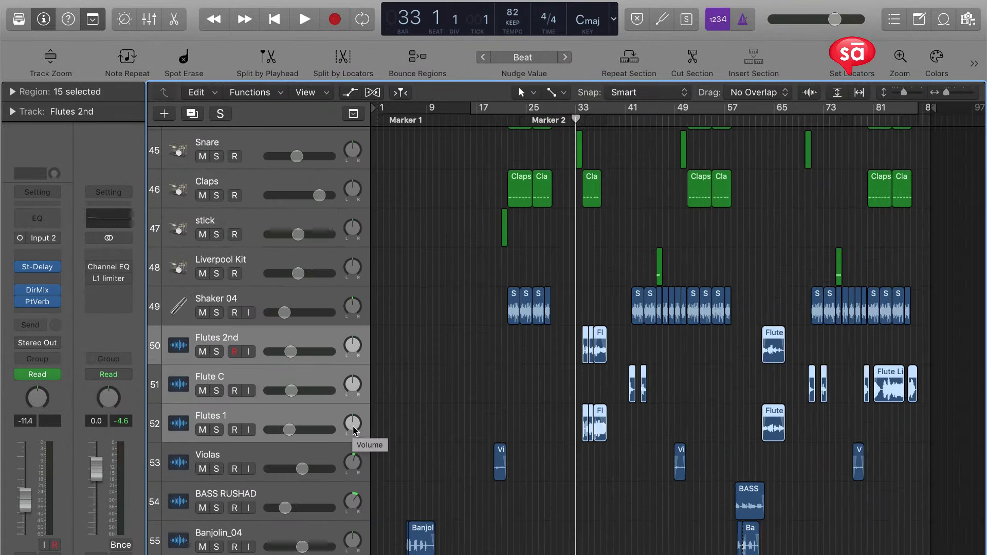
Play the song from around bar 33 to audition the selected flute regions.
{"action": "scroll", "coordinate": [502, 406], "scroll_direction": "up", "scroll_amount": 4}
{"action": "scroll", "coordinate": [502, 406], "scroll_direction": "up", "scroll_amount": 5}
{"action": "key", "text": "space"}
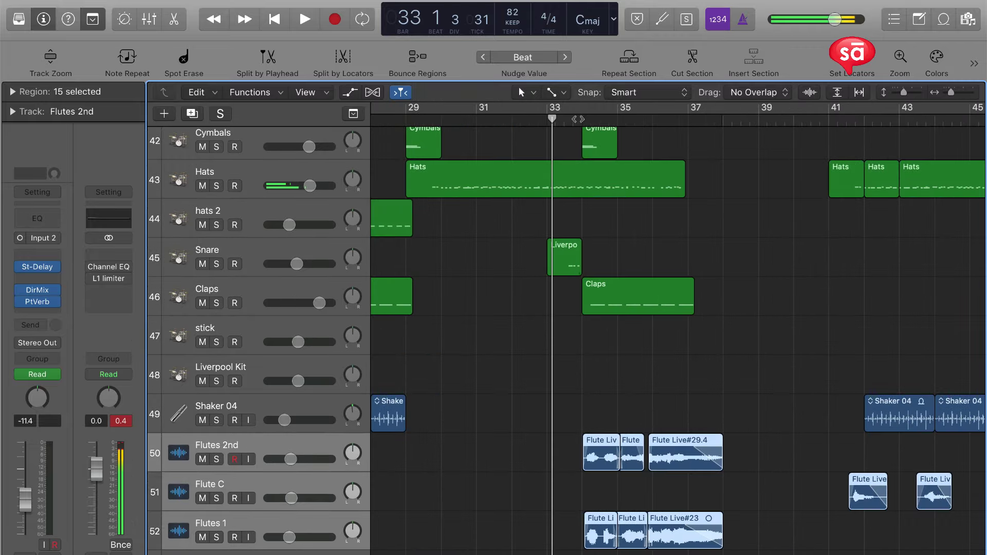
{"action": "scroll", "coordinate": [647, 282], "scroll_direction": "down", "scroll_amount": 5}
{"action": "scroll", "coordinate": [648, 283], "scroll_direction": "up", "scroll_amount": 5}
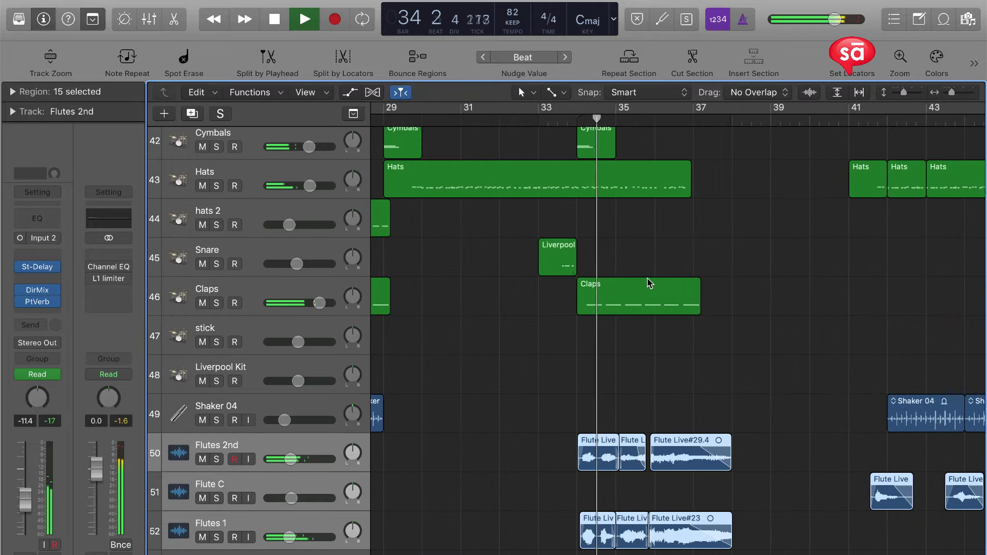
{"action": "scroll", "coordinate": [650, 284], "scroll_direction": "right", "scroll_amount": 3}
{"action": "key", "text": "super+Left"}
{"action": "key", "text": "super+Left"}
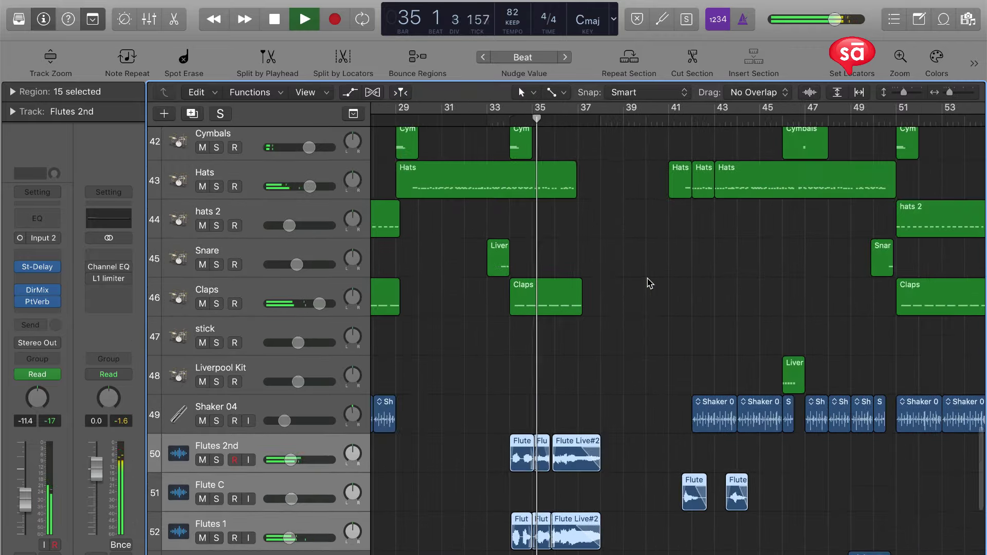
Bounce the selected flute regions in place to a new track named Flutes Pre, muting the source regions.
{"action": "scroll", "coordinate": [649, 283], "scroll_direction": "up", "scroll_amount": 2}
{"action": "scroll", "coordinate": [650, 283], "scroll_direction": "down", "scroll_amount": 2}
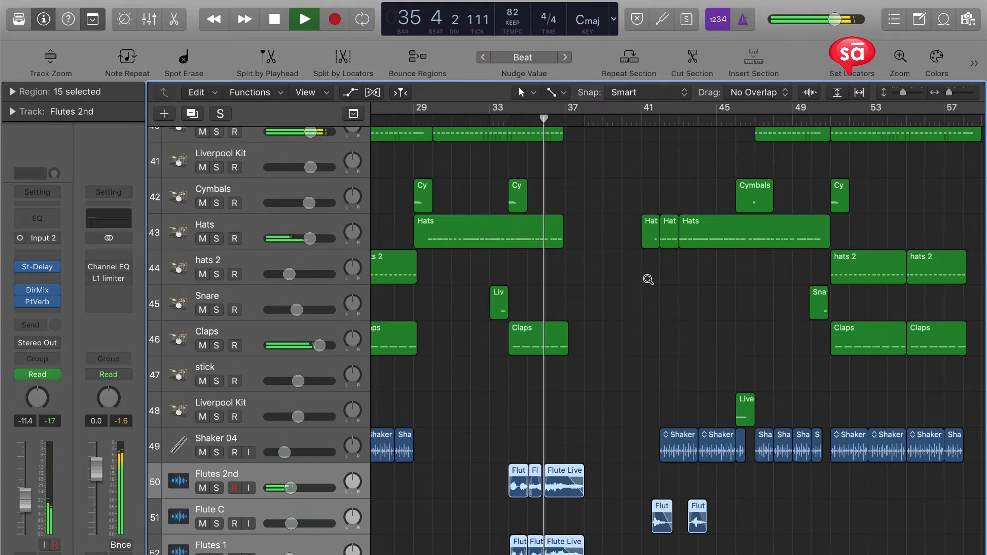
{"action": "scroll", "coordinate": [650, 283], "scroll_direction": "up", "scroll_amount": 1}
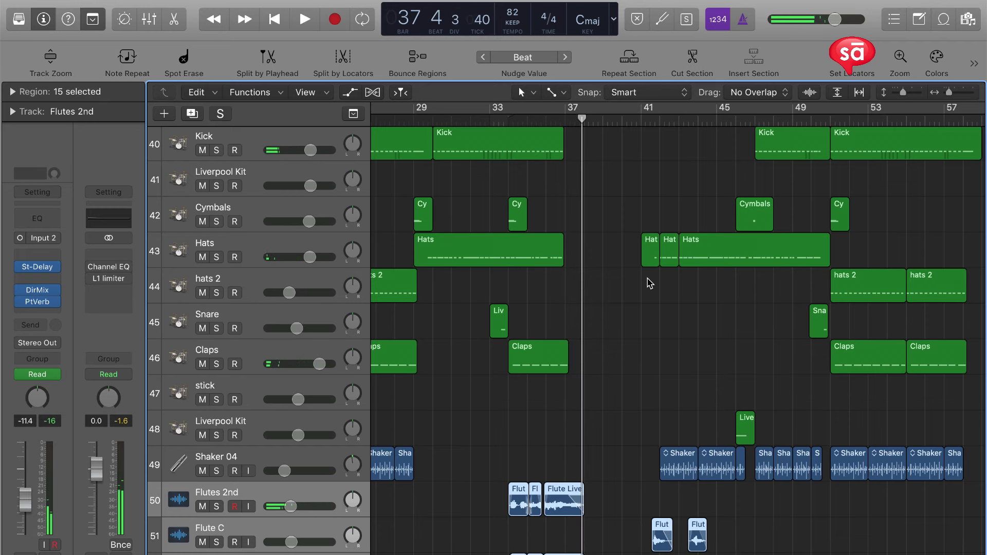
{"action": "key", "text": "ctrl+b"}
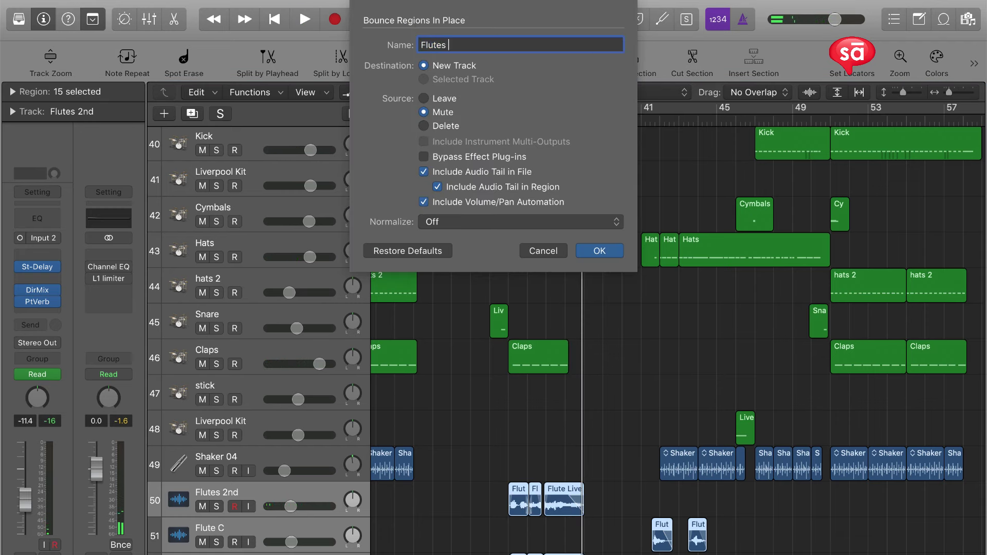
{"action": "key", "text": "Return"}
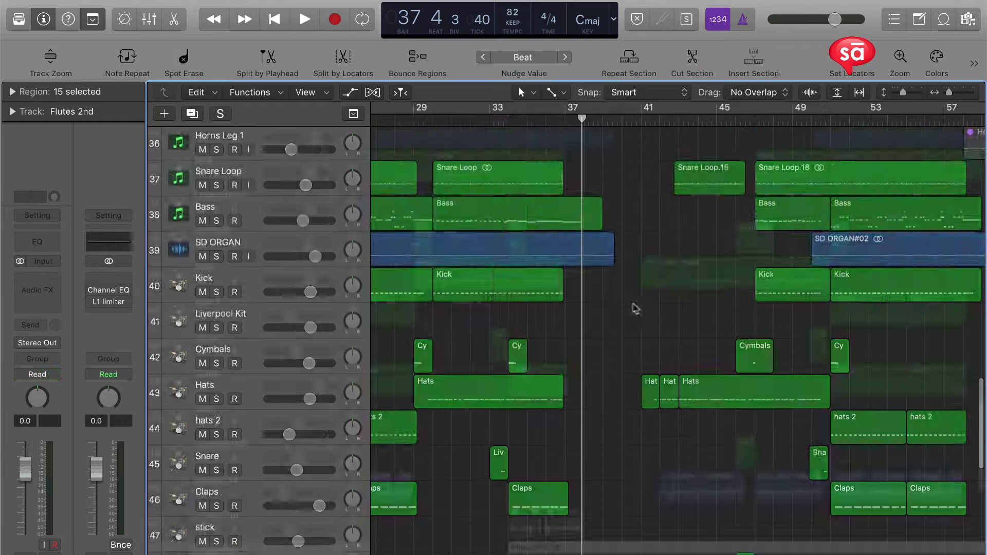
Move the Flutes Pre track up to directly below Legato Strings Pre and mute it.
{"action": "scroll", "coordinate": [633, 308], "scroll_direction": "up", "scroll_amount": 10}
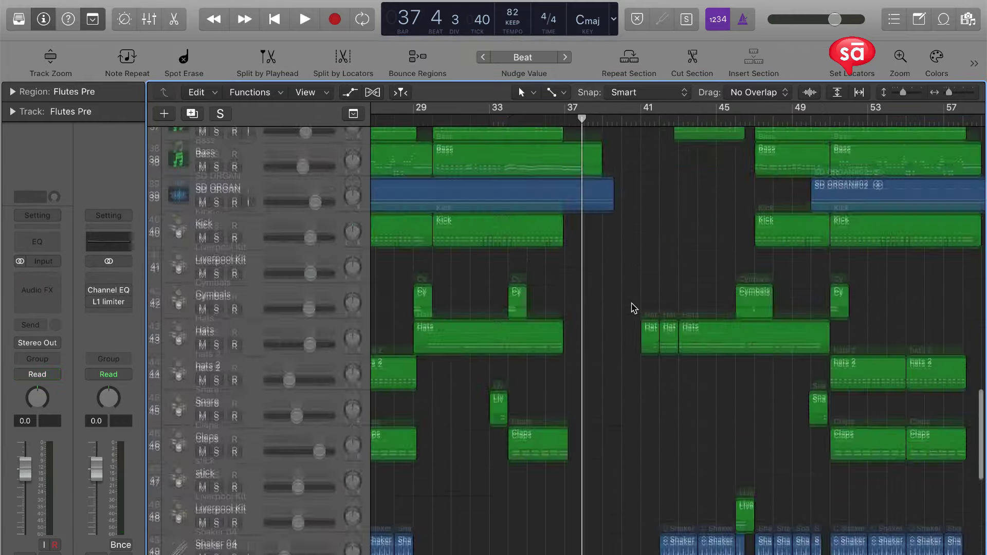
{"action": "scroll", "coordinate": [633, 307], "scroll_direction": "down", "scroll_amount": 3}
{"action": "scroll", "coordinate": [634, 307], "scroll_direction": "down", "scroll_amount": 4}
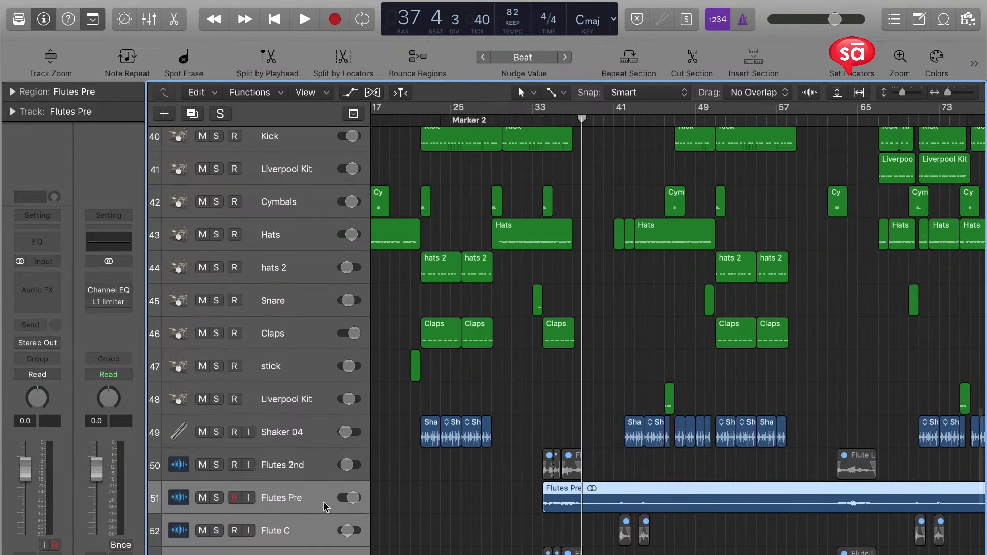
{"action": "left_click", "coordinate": [324, 507]}
{"action": "left_click", "coordinate": [303, 473]}
{"action": "left_click", "coordinate": [278, 496]}
{"action": "scroll", "coordinate": [396, 478], "scroll_direction": "down", "scroll_amount": 4}
{"action": "scroll", "coordinate": [396, 478], "scroll_direction": "up", "scroll_amount": 4}
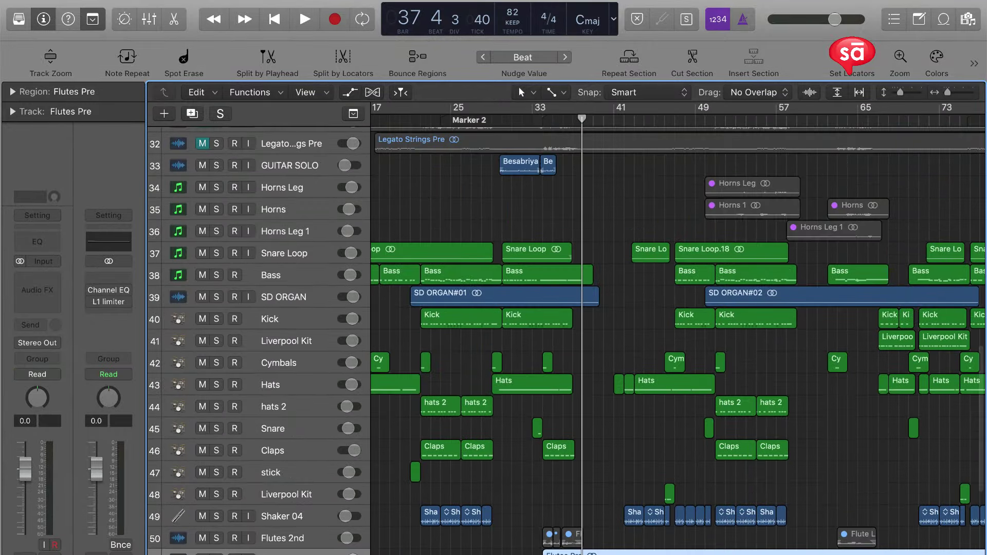
{"action": "left_click_drag", "start_coordinate": [202, 552], "coordinate": [201, 231]}
Move the Flutes 2nd, Flute C and Flutes 1 tracks up together to directly below EP ARP.
{"action": "scroll", "coordinate": [300, 435], "scroll_direction": "down", "scroll_amount": 3}
{"action": "left_click", "coordinate": [294, 475]}
{"action": "left_click", "coordinate": [301, 516], "text": "shift"}
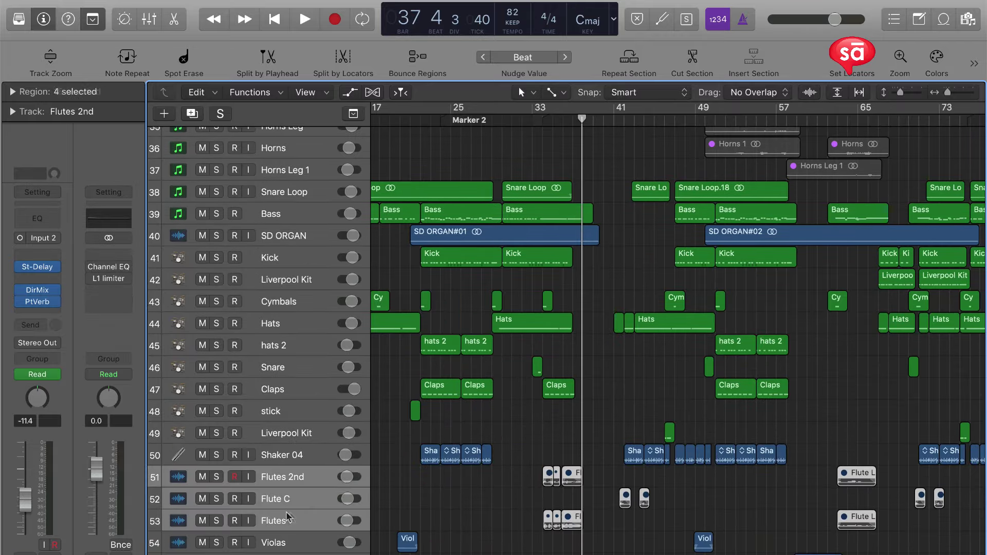
{"action": "key", "text": "super+Up"}
{"action": "scroll", "coordinate": [338, 205], "scroll_direction": "up", "scroll_amount": 10}
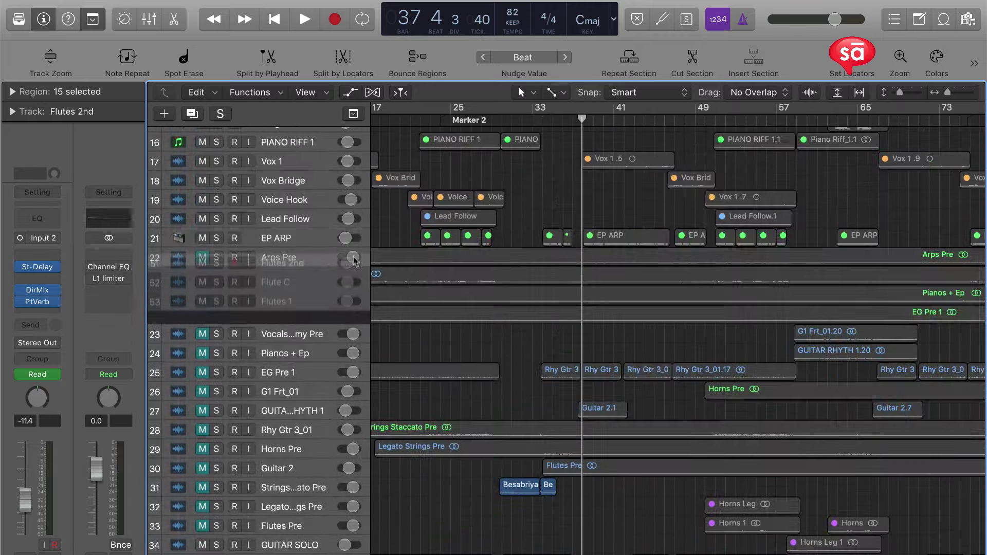
{"action": "left_click_drag", "start_coordinate": [354, 259], "coordinate": [355, 260]}
Audition the Violas track's regions in solo, and turn solo off after stopping playback.
{"action": "scroll", "coordinate": [578, 354], "scroll_direction": "down", "scroll_amount": 4}
{"action": "scroll", "coordinate": [578, 353], "scroll_direction": "up", "scroll_amount": 2}
{"action": "scroll", "coordinate": [311, 270], "scroll_direction": "down", "scroll_amount": 5}
{"action": "scroll", "coordinate": [311, 269], "scroll_direction": "down", "scroll_amount": 7}
{"action": "key", "text": "super+Down"}
{"action": "left_click", "coordinate": [264, 376]}
{"action": "scroll", "coordinate": [542, 367], "scroll_direction": "up", "scroll_amount": 5}
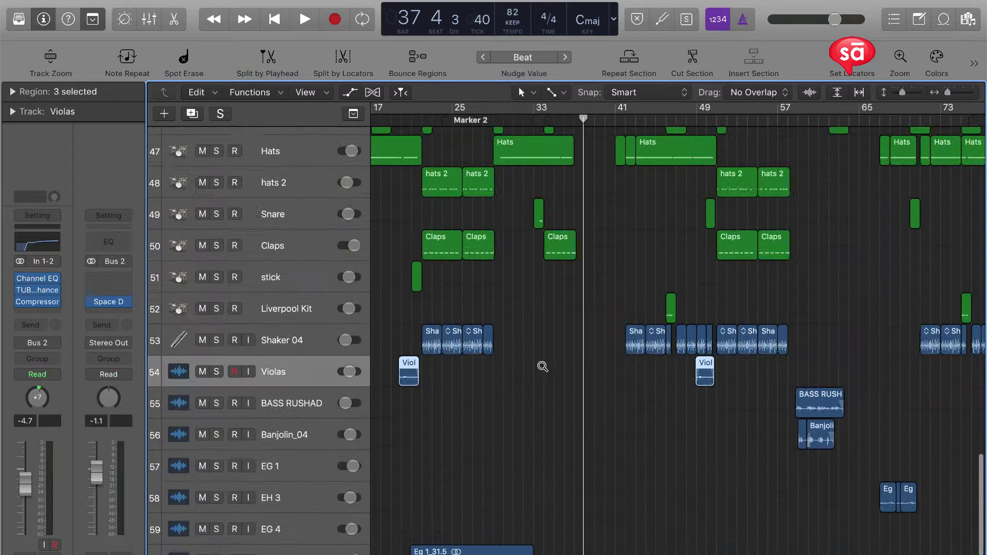
{"action": "key", "text": "ctrl+s"}
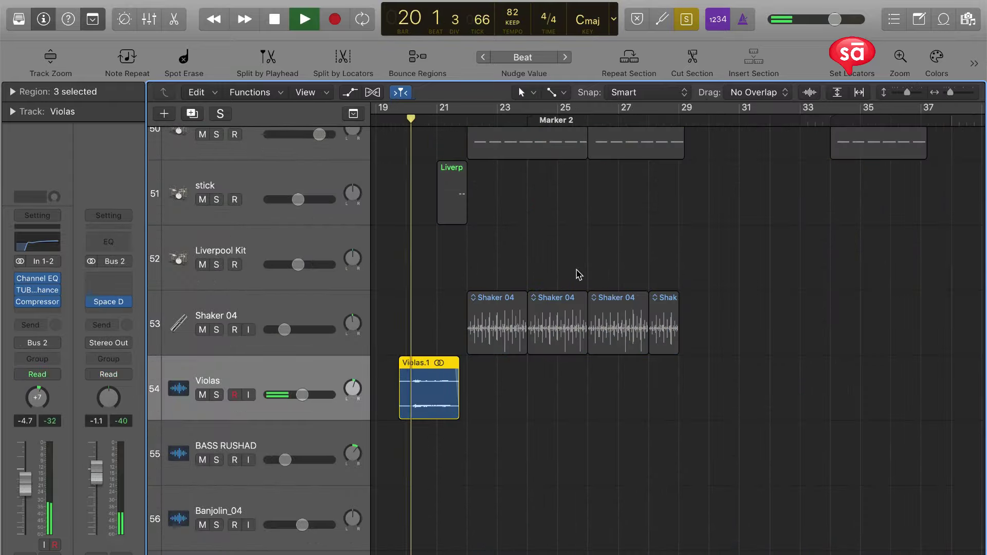
{"action": "key", "text": "super+Left"}
{"action": "key", "text": "super+Up"}
{"action": "scroll", "coordinate": [576, 271], "scroll_direction": "down", "scroll_amount": 2}
{"action": "scroll", "coordinate": [577, 271], "scroll_direction": "up", "scroll_amount": 2}
{"action": "scroll", "coordinate": [577, 272], "scroll_direction": "left", "scroll_amount": 2}
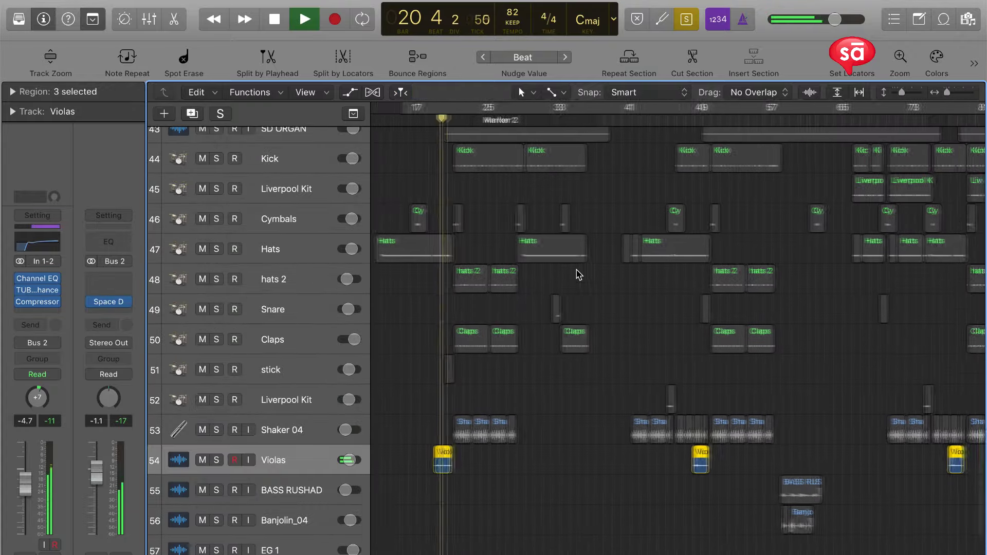
{"action": "key", "text": "space"}
{"action": "key", "text": "ctrl+s"}
Select the eight string tracks from Violas R to Cellos A and unmute all their regions.
{"action": "scroll", "coordinate": [556, 508], "scroll_direction": "up", "scroll_amount": 6}
{"action": "scroll", "coordinate": [534, 480], "scroll_direction": "up", "scroll_amount": 5}
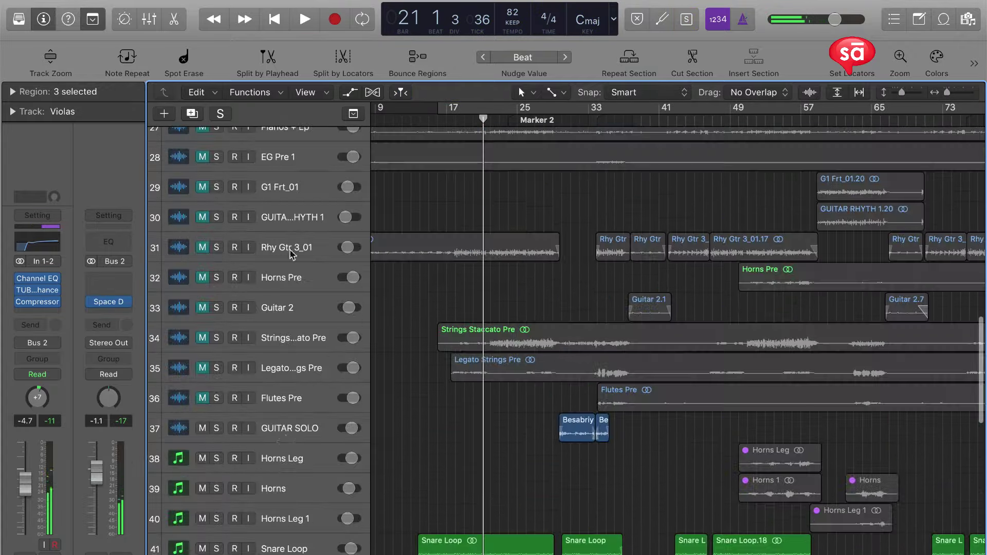
{"action": "left_click", "coordinate": [247, 376]}
{"action": "scroll", "coordinate": [403, 396], "scroll_direction": "up", "scroll_amount": 15}
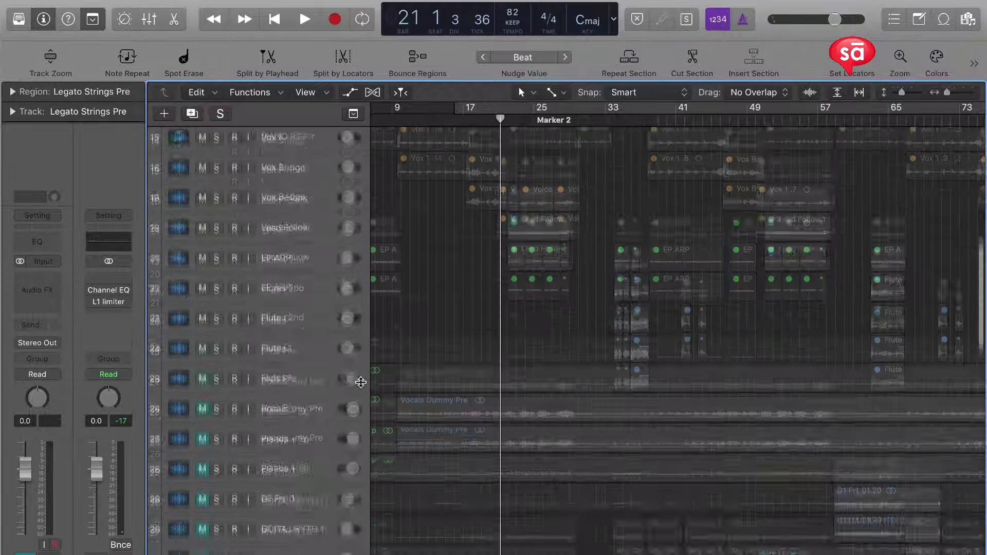
{"action": "scroll", "coordinate": [361, 382], "scroll_direction": "up", "scroll_amount": 5}
{"action": "left_click", "coordinate": [303, 347]}
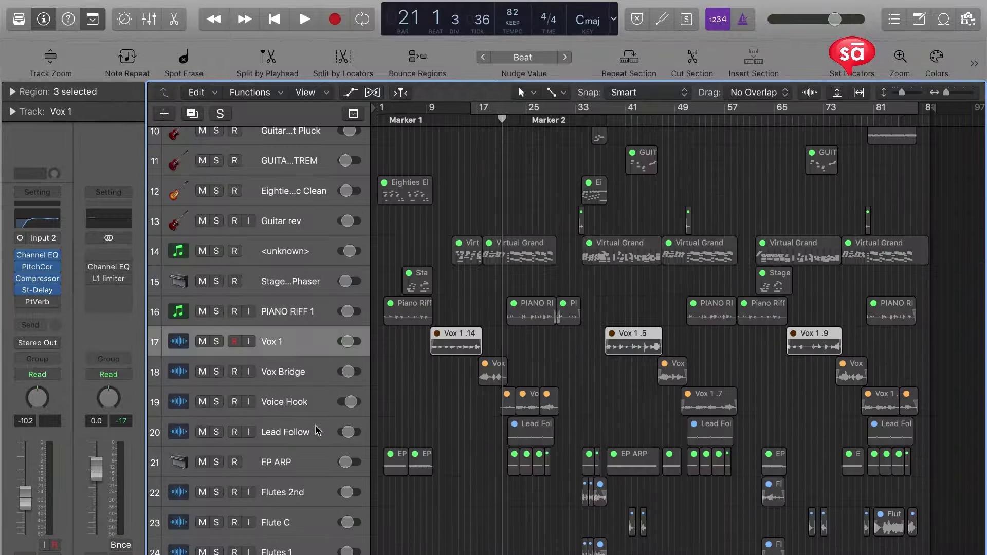
{"action": "scroll", "coordinate": [297, 289], "scroll_direction": "up", "scroll_amount": 8}
{"action": "left_click", "coordinate": [298, 262]}
{"action": "left_click", "coordinate": [297, 153], "text": "shift"}
{"action": "key", "text": "super+Up"}
{"action": "left_click", "coordinate": [284, 309], "text": "shift"}
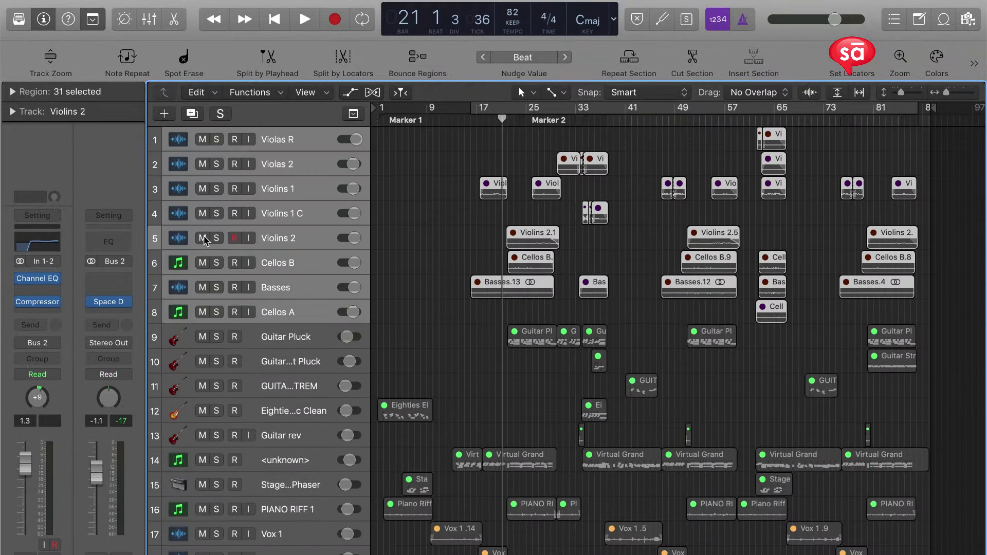
{"action": "left_click", "coordinate": [216, 238]}
{"action": "key", "text": "super+Right"}
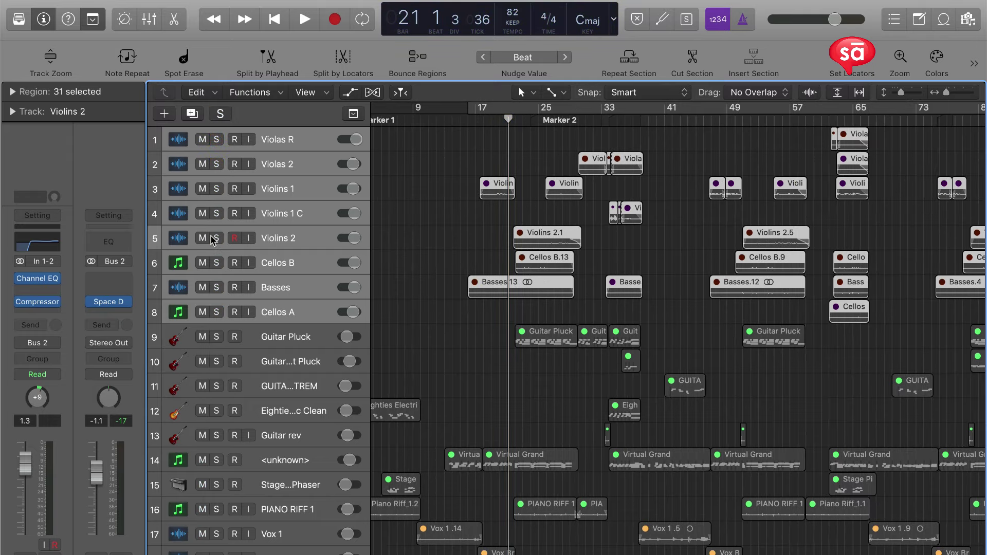
{"action": "key", "text": "ctrl+m"}
{"action": "scroll", "coordinate": [551, 314], "scroll_direction": "up", "scroll_amount": 3}
{"action": "scroll", "coordinate": [552, 314], "scroll_direction": "up", "scroll_amount": 4}
{"action": "left_click", "coordinate": [433, 282]}
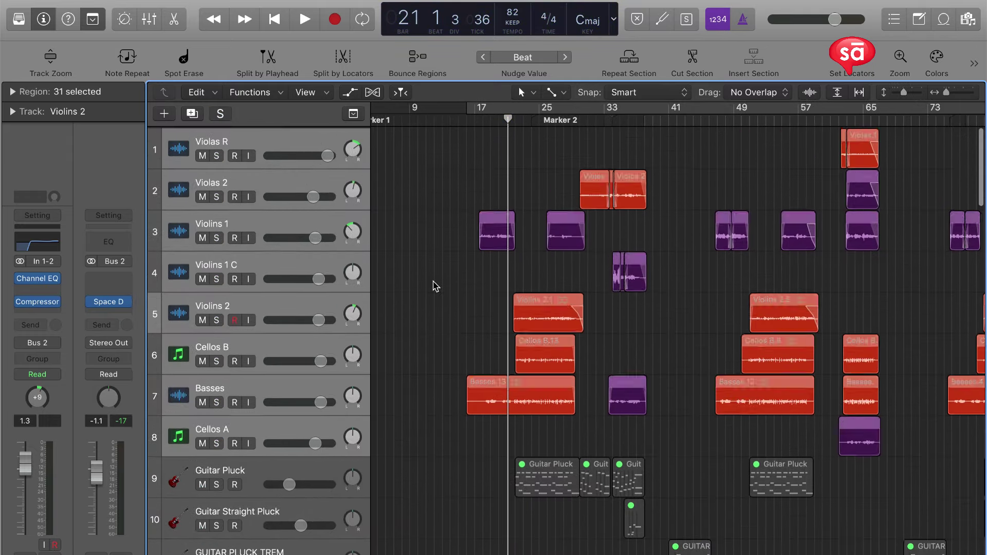
Examine the color-coded regions on Violins 1 and Basses, including the purple Basses region around bar 33.
{"action": "left_click", "coordinate": [275, 227]}
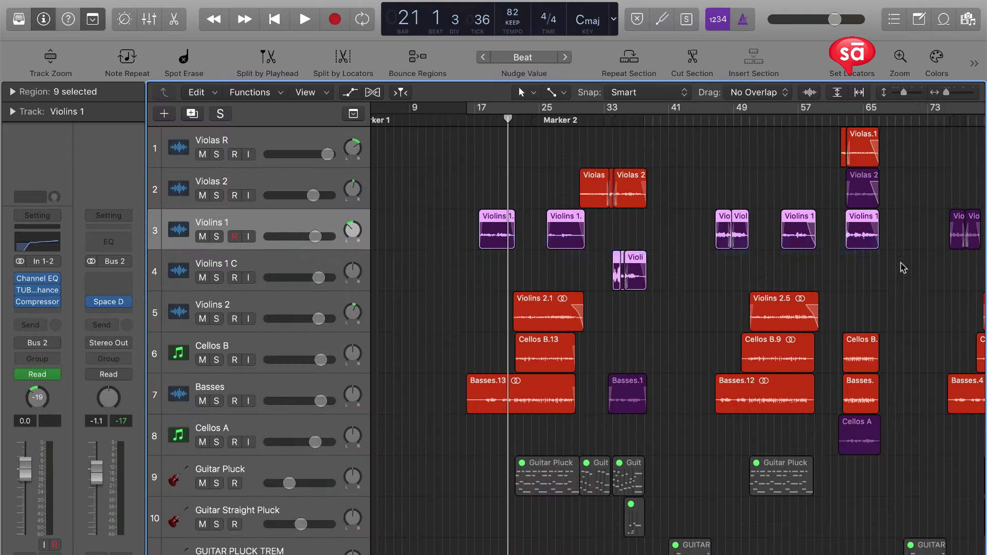
{"action": "left_click", "coordinate": [638, 395], "text": "shift"}
{"action": "scroll", "coordinate": [720, 370], "scroll_direction": "right", "scroll_amount": 3}
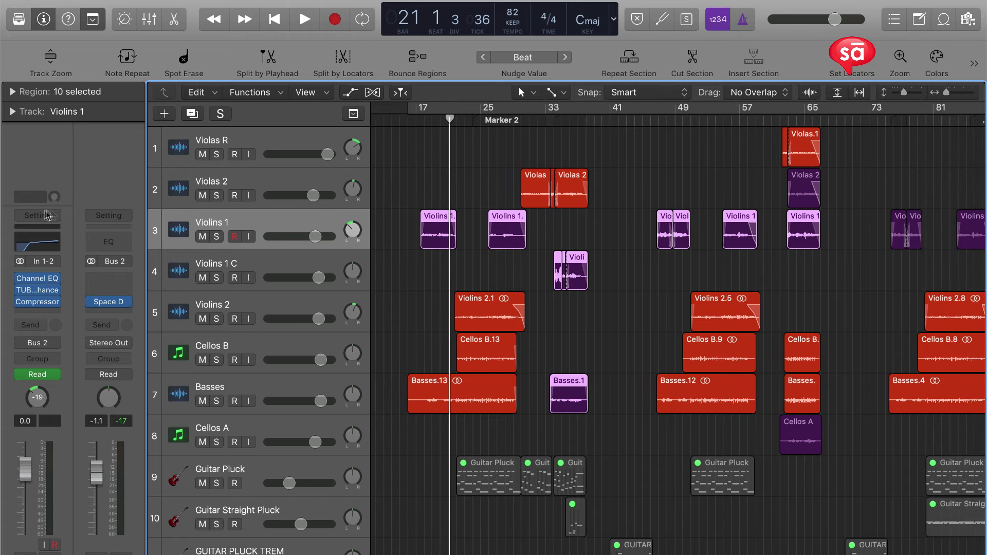
{"action": "scroll", "coordinate": [284, 261], "scroll_direction": "down", "scroll_amount": 2}
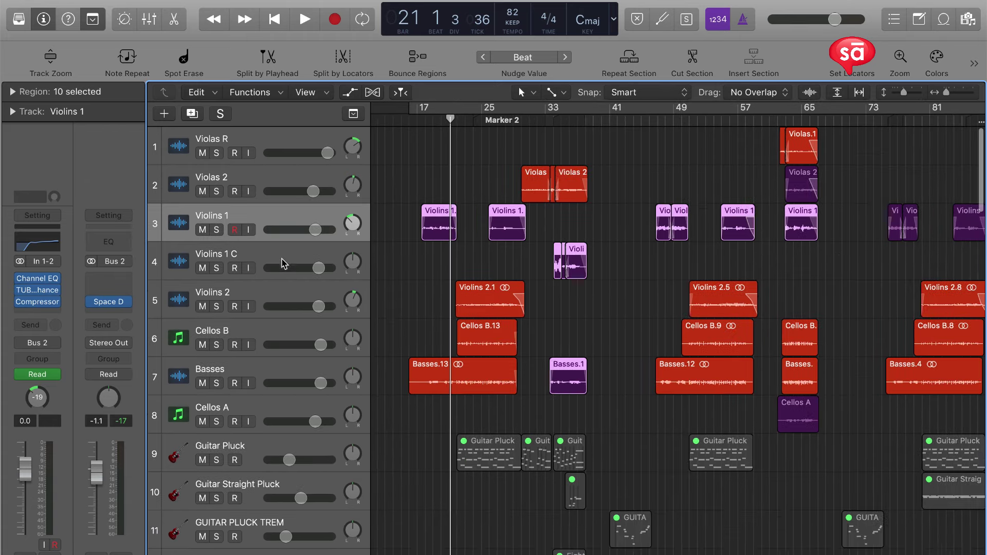
{"action": "left_click", "coordinate": [262, 374]}
{"action": "key", "text": "super+Left"}
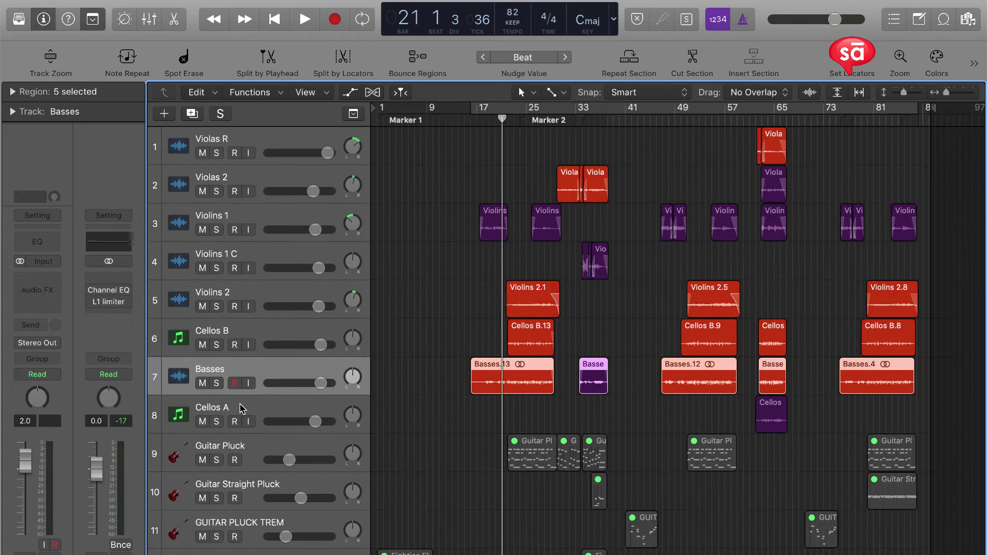
Mute all regions on the string tracks Violas R through Cellos A.
{"action": "left_click", "coordinate": [241, 409]}
{"action": "left_click", "coordinate": [215, 148], "text": "shift"}
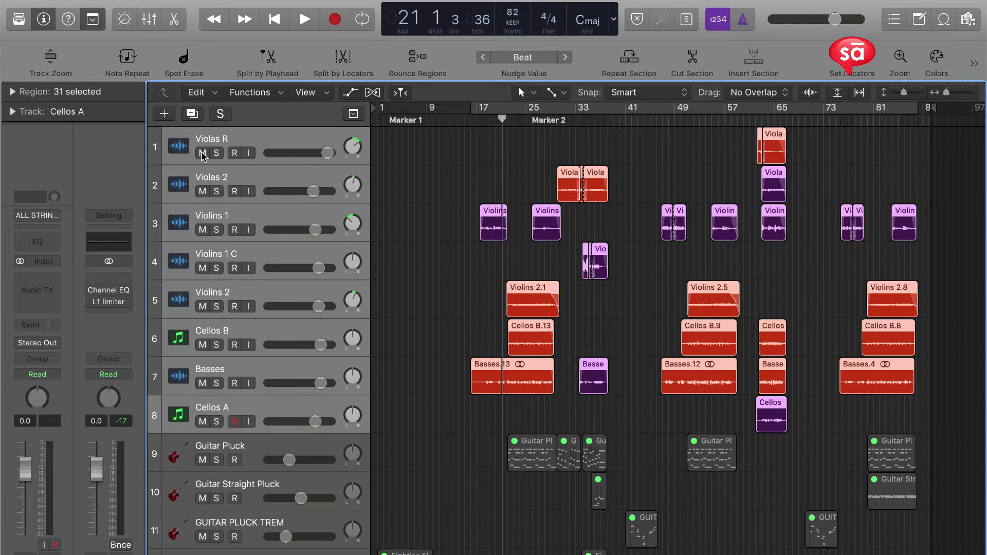
{"action": "left_click", "coordinate": [203, 154]}
Move the Violas track from below Shaker 04 up to between Violas 2 and Violins 1.
{"action": "scroll", "coordinate": [479, 236], "scroll_direction": "down", "scroll_amount": 10}
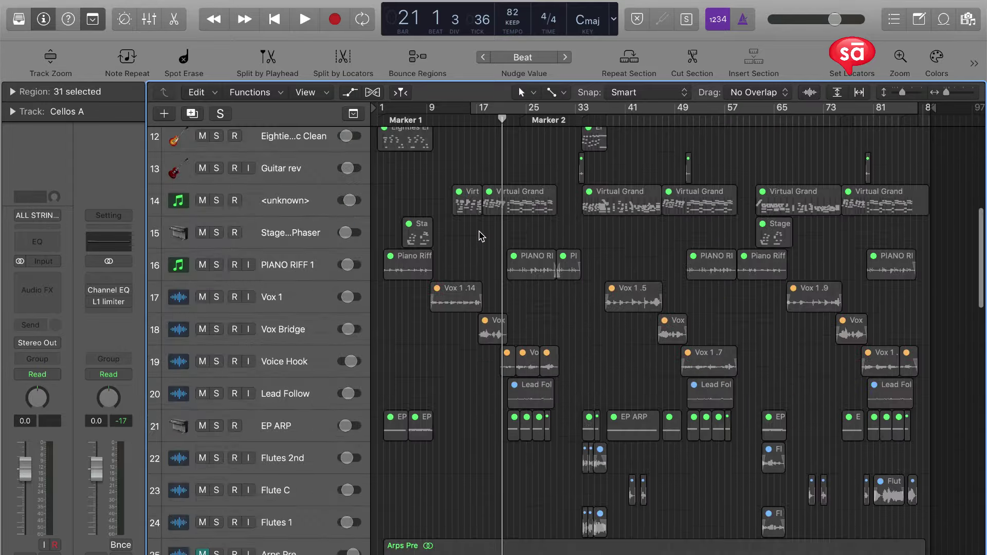
{"action": "scroll", "coordinate": [479, 235], "scroll_direction": "down", "scroll_amount": 20}
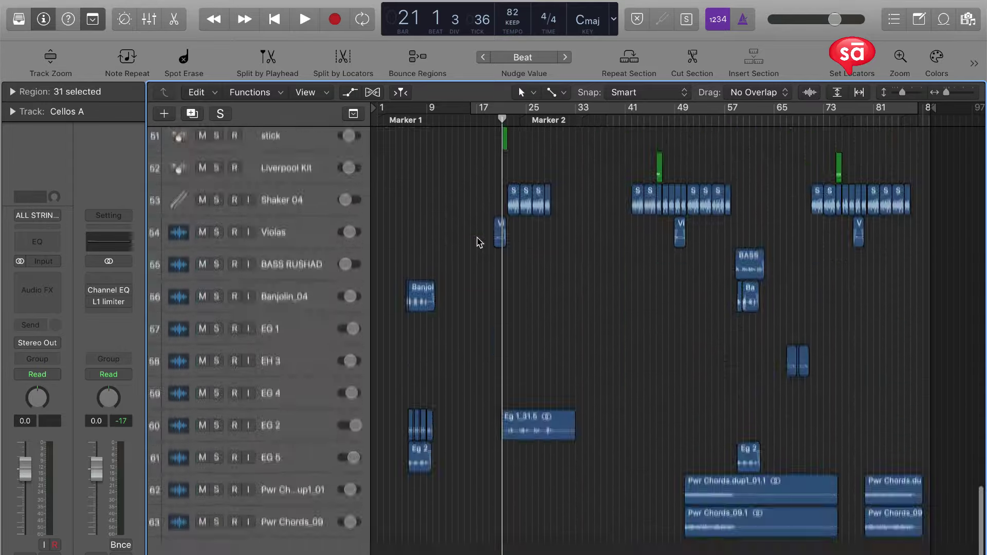
{"action": "left_click", "coordinate": [509, 332]}
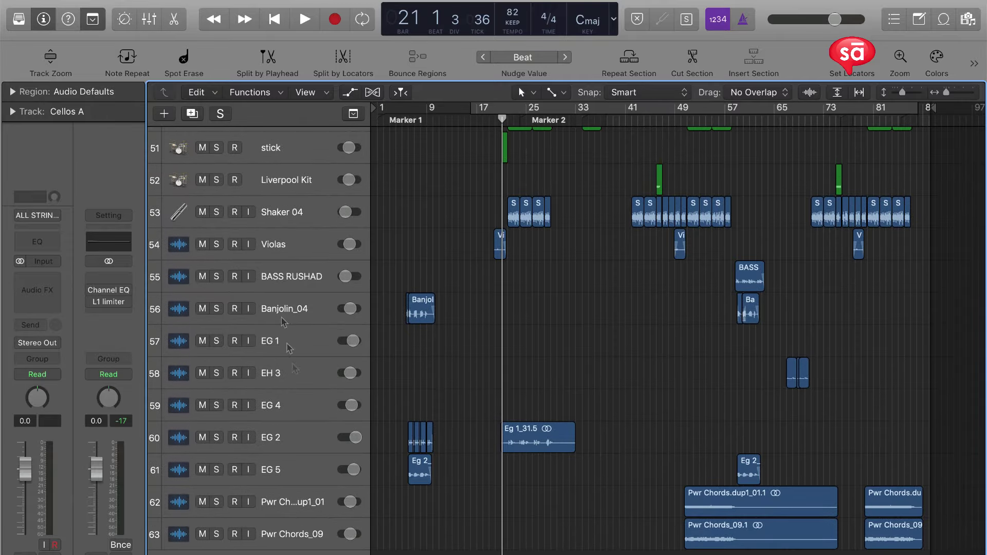
{"action": "scroll", "coordinate": [295, 291], "scroll_direction": "up", "scroll_amount": 5}
{"action": "left_click", "coordinate": [299, 418]}
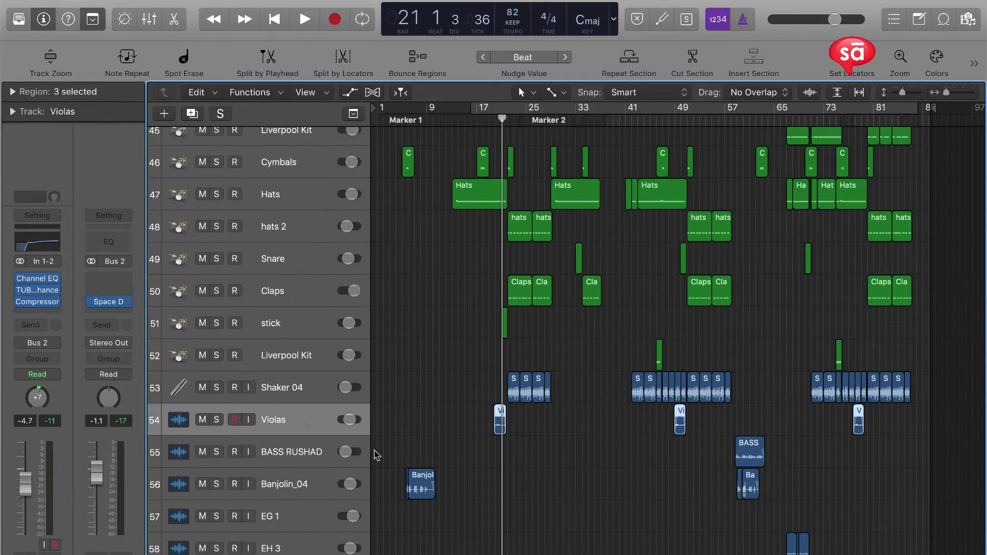
{"action": "scroll", "coordinate": [374, 451], "scroll_direction": "down", "scroll_amount": 2}
{"action": "left_click_drag", "start_coordinate": [281, 418], "coordinate": [381, 89]}
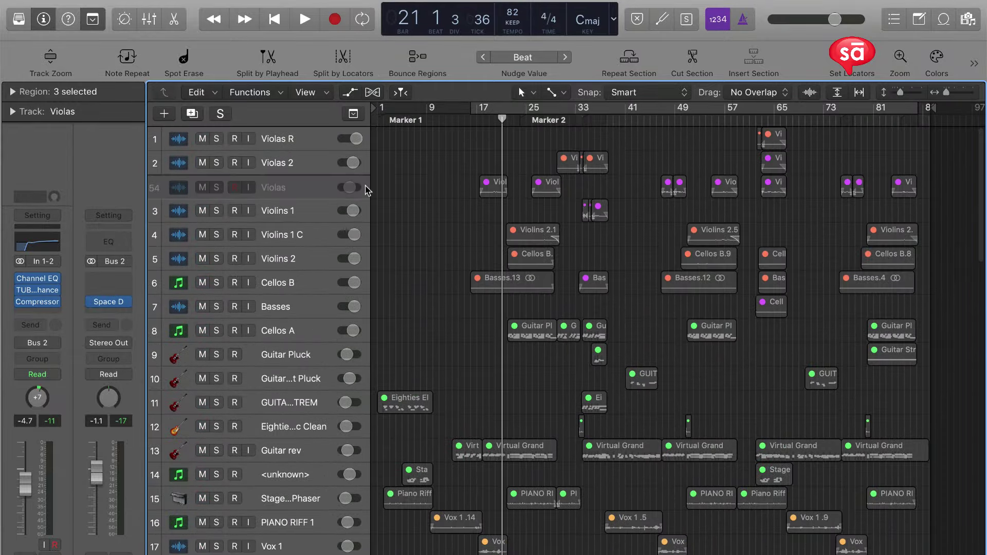
{"action": "left_click_drag", "start_coordinate": [368, 191], "coordinate": [368, 192]}
Compare the first Violas region with the neighbouring string regions, and undo the track move and the string-region muting.
{"action": "scroll", "coordinate": [627, 304], "scroll_direction": "up", "scroll_amount": 5}
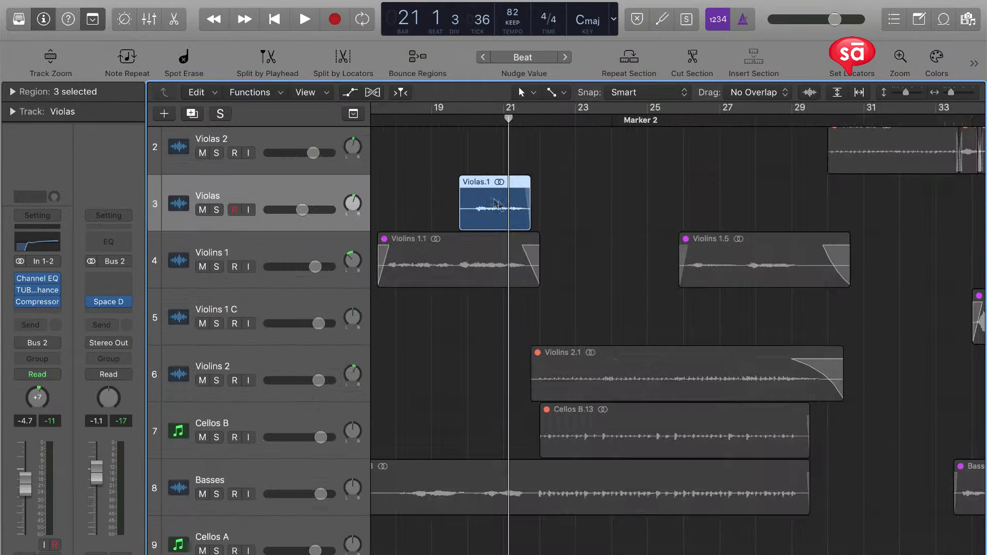
{"action": "left_click", "coordinate": [501, 225], "text": "ctrl+alt"}
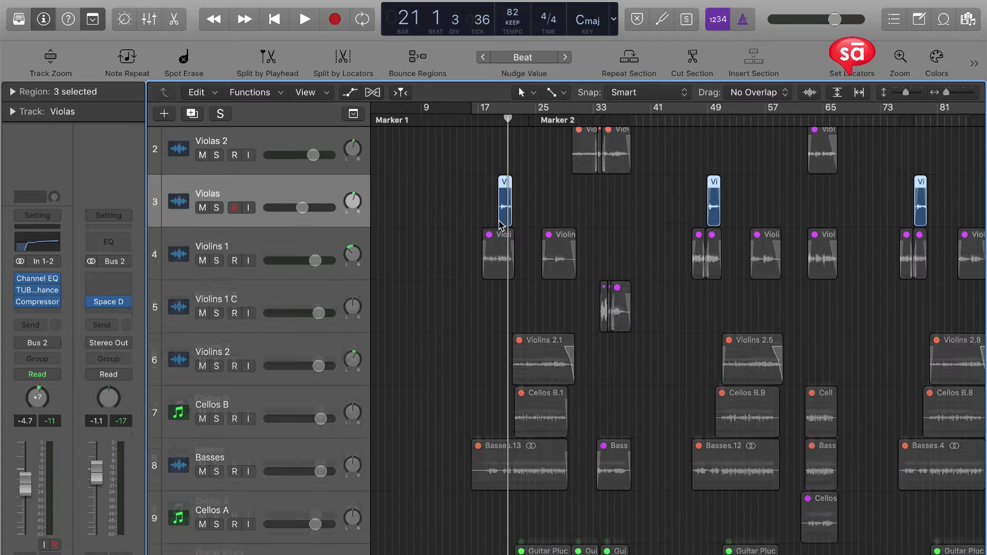
{"action": "left_click", "coordinate": [487, 221], "text": "ctrl+alt"}
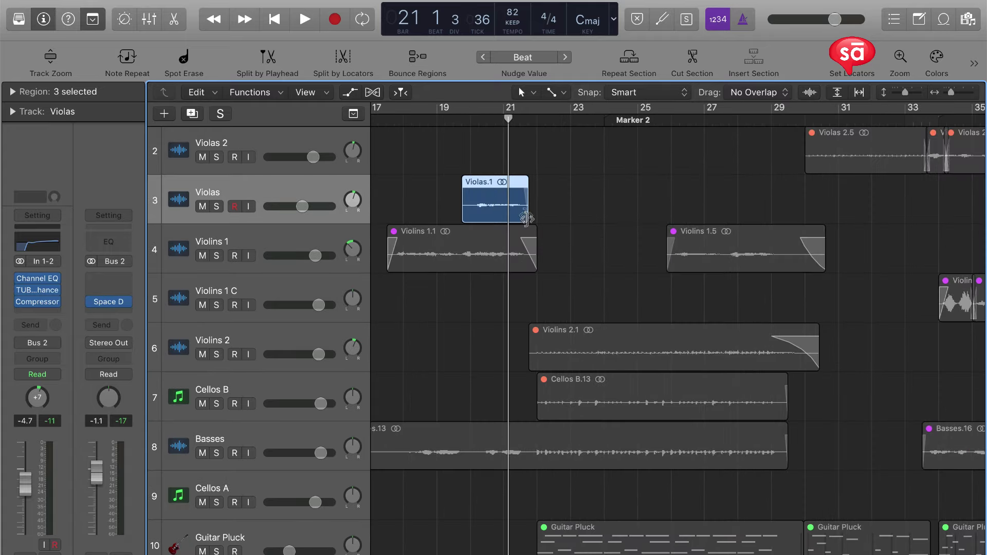
{"action": "left_click", "coordinate": [491, 269], "text": "ctrl+alt"}
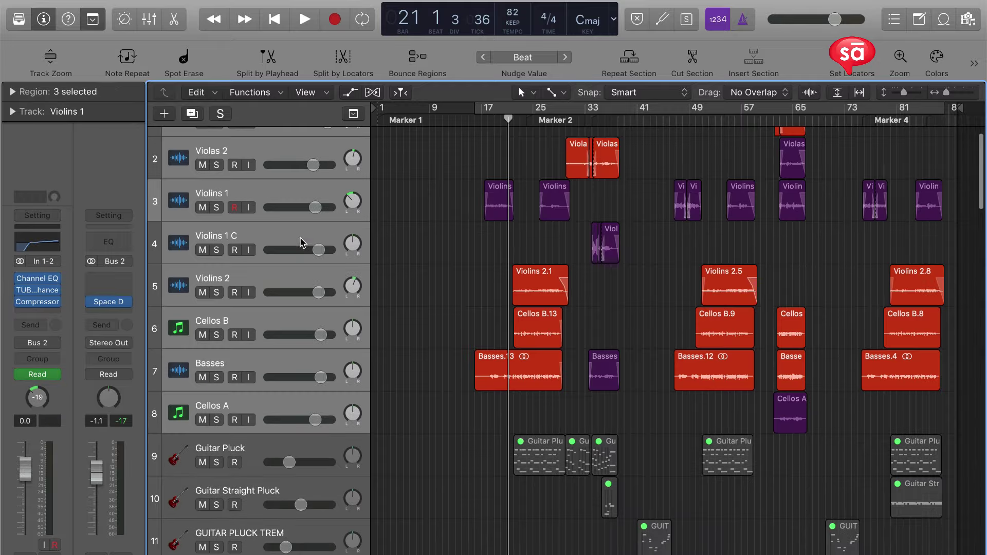
Move the Violas track from below Shaker 04 up to between Violas R and Violas 2.
{"action": "scroll", "coordinate": [405, 298], "scroll_direction": "down", "scroll_amount": 3}
{"action": "scroll", "coordinate": [387, 448], "scroll_direction": "down", "scroll_amount": 15}
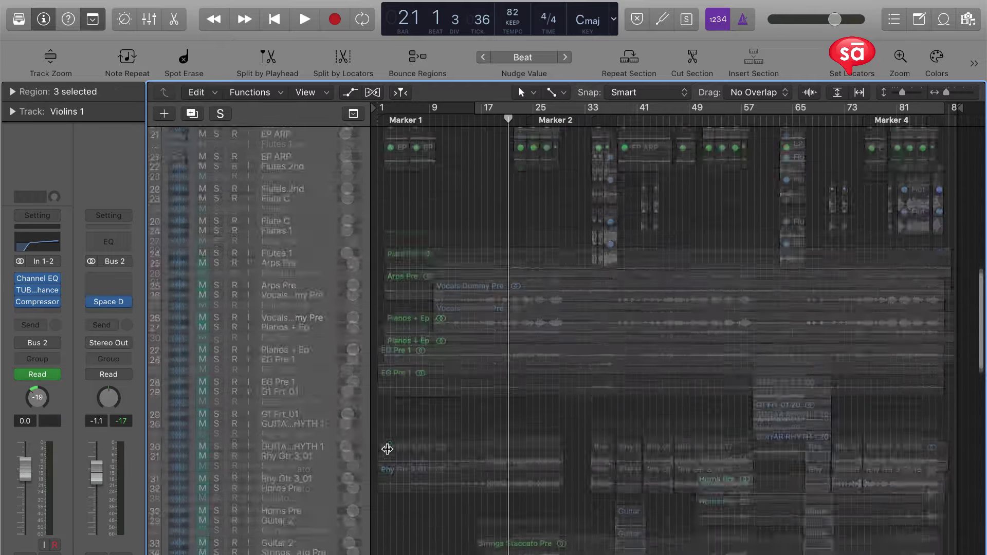
{"action": "scroll", "coordinate": [387, 449], "scroll_direction": "down", "scroll_amount": 8}
{"action": "scroll", "coordinate": [317, 334], "scroll_direction": "down", "scroll_amount": 10}
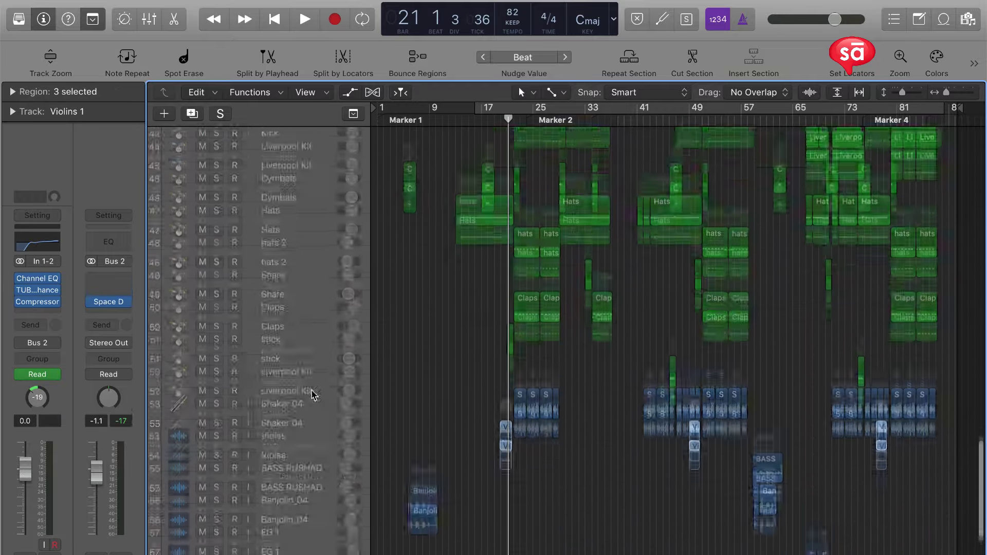
{"action": "left_click", "coordinate": [272, 395]}
{"action": "scroll", "coordinate": [452, 430], "scroll_direction": "down", "scroll_amount": 4}
{"action": "left_click_drag", "start_coordinate": [310, 387], "coordinate": [322, 128]}
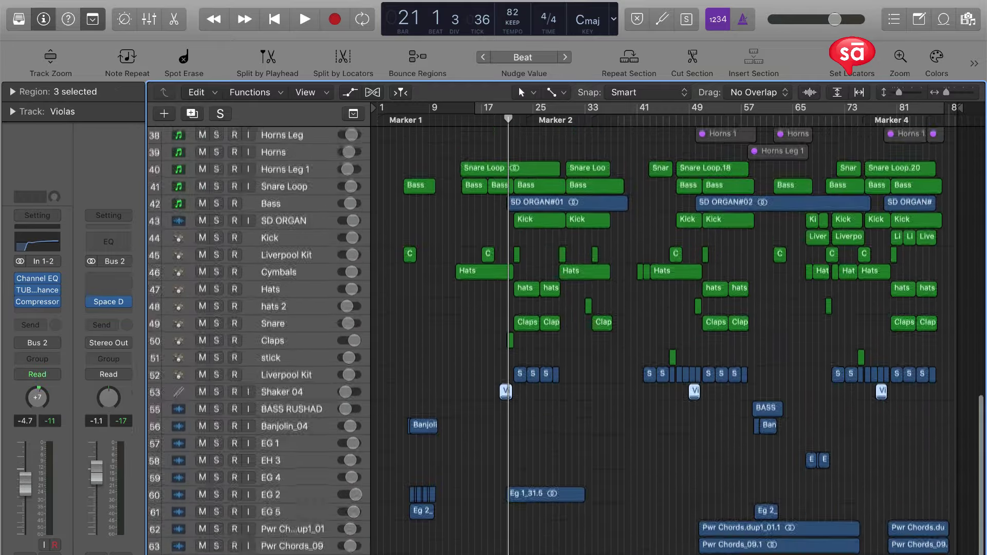
{"action": "scroll", "coordinate": [565, 340], "scroll_direction": "up", "scroll_amount": 7}
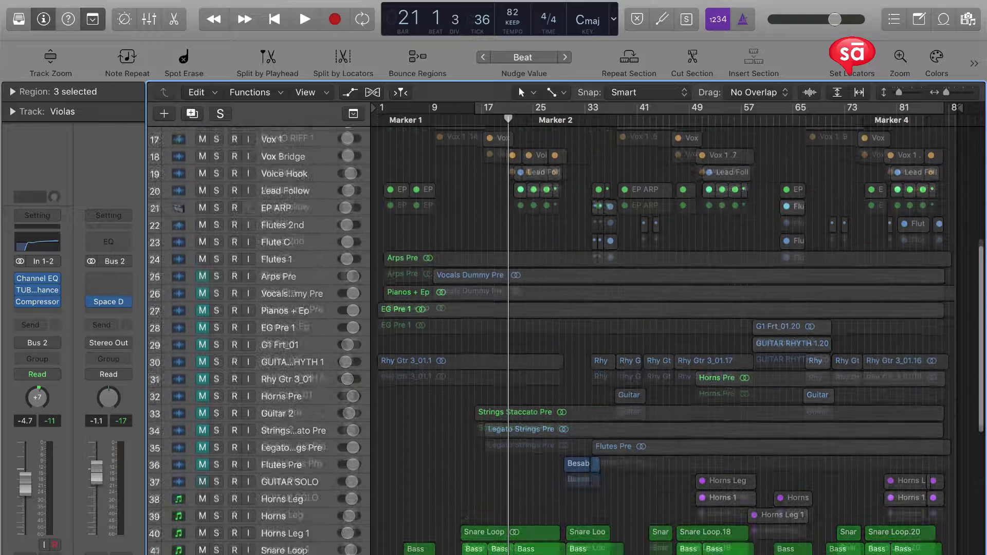
{"action": "scroll", "coordinate": [566, 341], "scroll_direction": "up", "scroll_amount": 5}
{"action": "left_click_drag", "start_coordinate": [434, 154], "coordinate": [435, 153]}
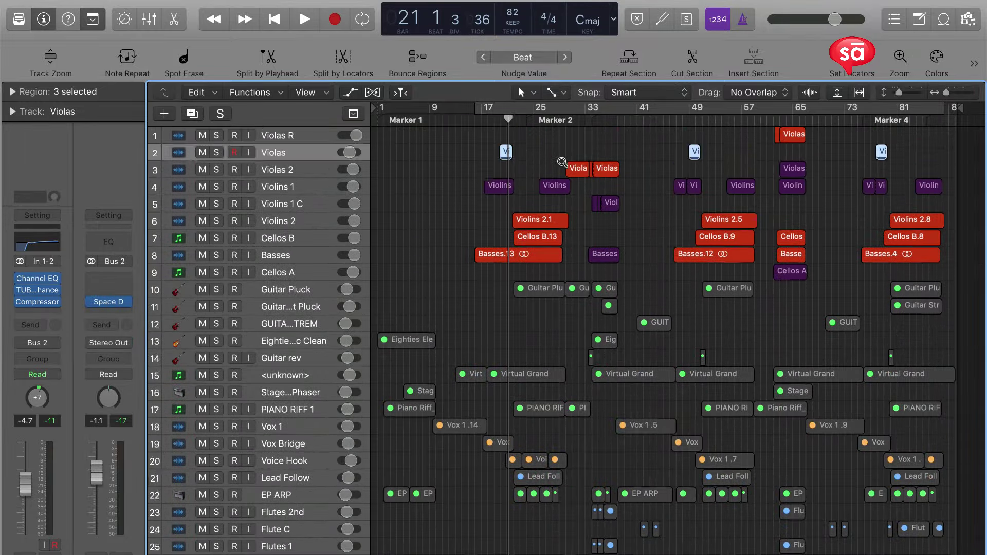
Recolor the Violas regions with the dark purple used by the Violins 1 regions.
{"action": "scroll", "coordinate": [561, 163], "scroll_direction": "up", "scroll_amount": 3}
{"action": "scroll", "coordinate": [396, 201], "scroll_direction": "up", "scroll_amount": 3}
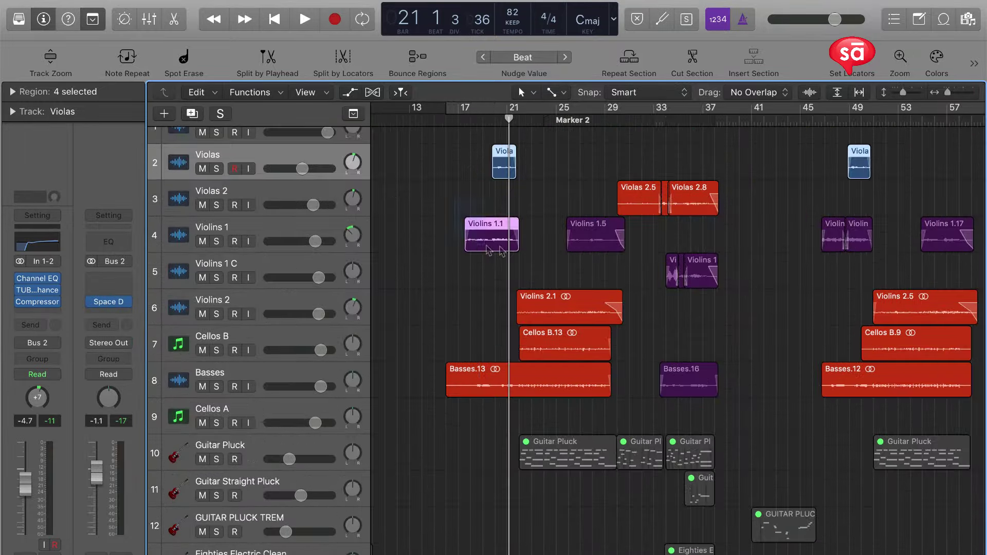
{"action": "left_click", "coordinate": [932, 52]}
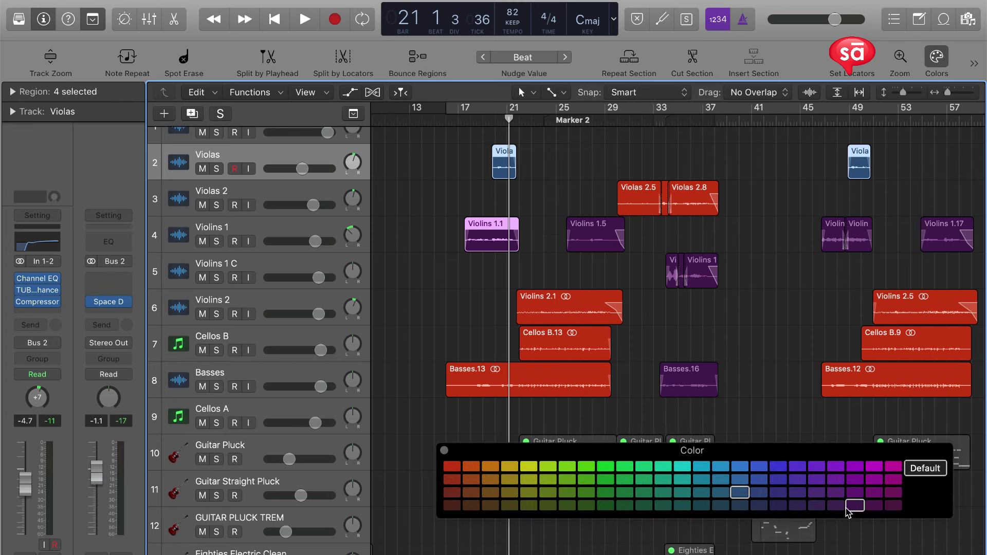
{"action": "left_click", "coordinate": [444, 450]}
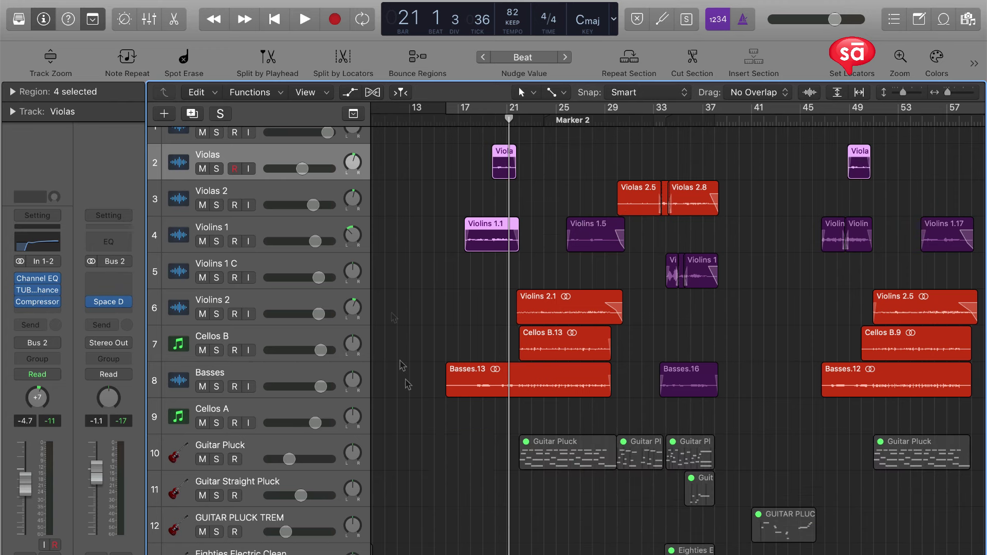
Select all purple regions on the string tracks from Violas through Cellos A, checking the lower tracks for any others.
{"action": "key", "text": "super+Left"}
{"action": "left_click_drag", "start_coordinate": [445, 176], "coordinate": [557, 230]}
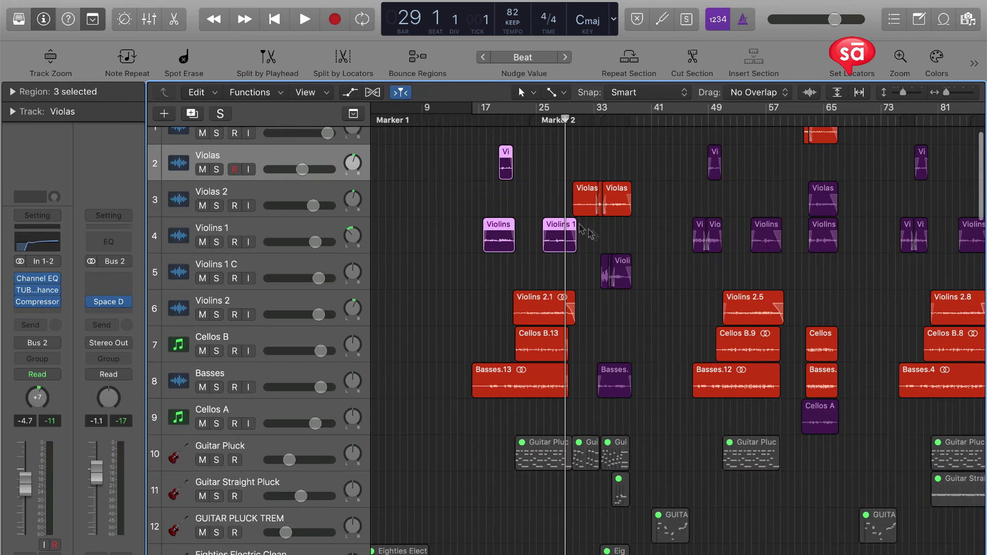
{"action": "left_click_drag", "start_coordinate": [689, 154], "coordinate": [739, 252]}
{"action": "scroll", "coordinate": [749, 242], "scroll_direction": "right", "scroll_amount": 1}
{"action": "left_click_drag", "start_coordinate": [737, 164], "coordinate": [828, 256]}
{"action": "scroll", "coordinate": [828, 254], "scroll_direction": "down", "scroll_amount": 5}
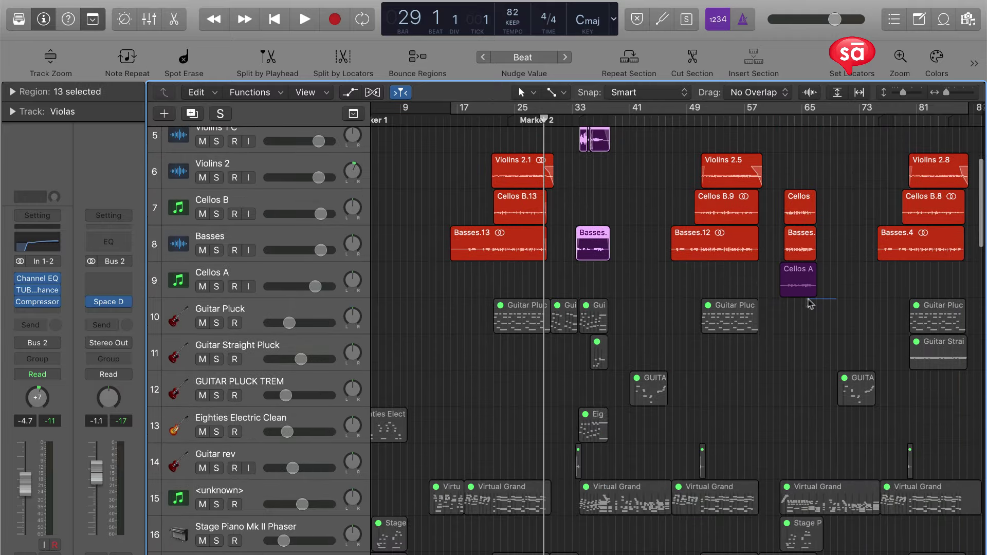
{"action": "left_click_drag", "start_coordinate": [808, 303], "coordinate": [972, 254]}
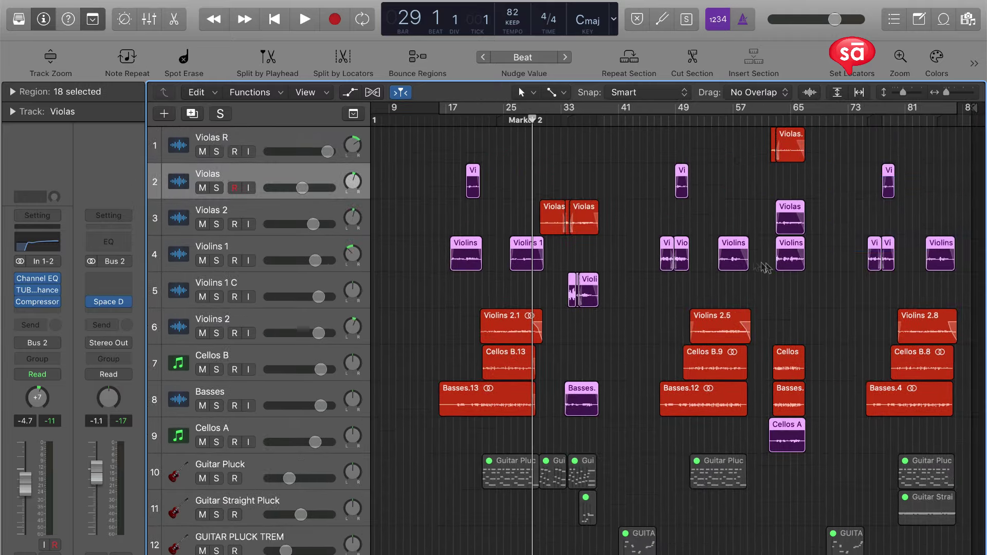
{"action": "scroll", "coordinate": [645, 225], "scroll_direction": "down", "scroll_amount": 20}
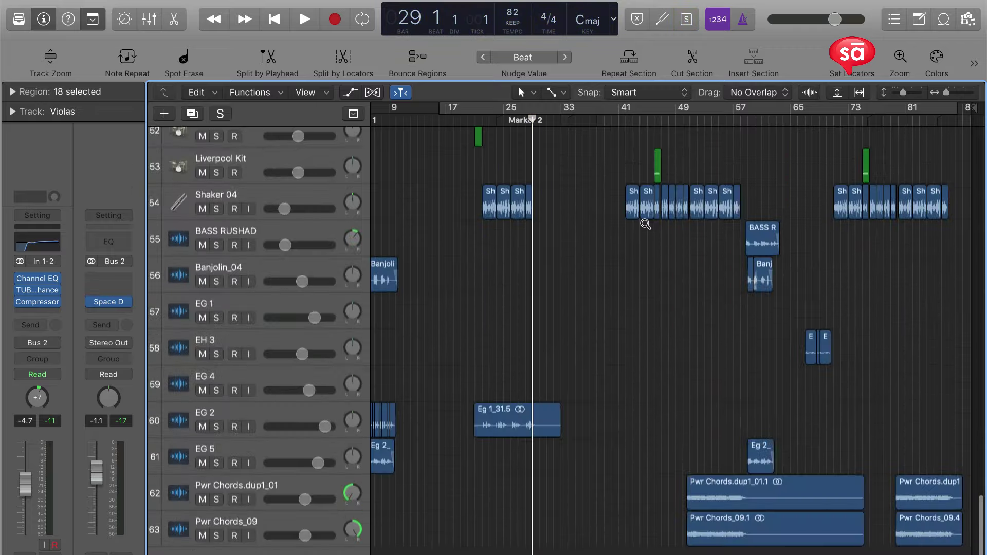
{"action": "scroll", "coordinate": [529, 366], "scroll_direction": "down", "scroll_amount": 1}
{"action": "scroll", "coordinate": [529, 366], "scroll_direction": "up", "scroll_amount": 5}
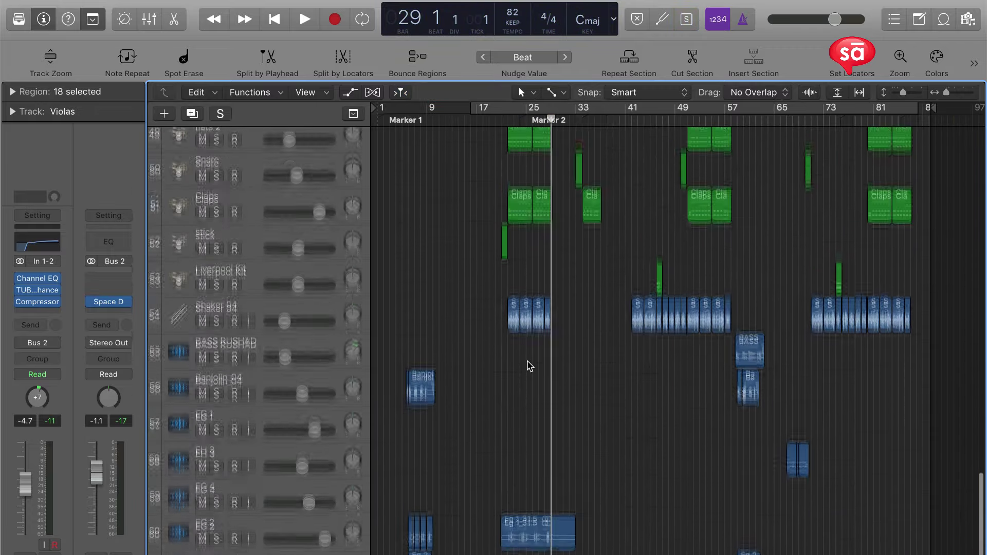
{"action": "scroll", "coordinate": [530, 366], "scroll_direction": "up", "scroll_amount": 10}
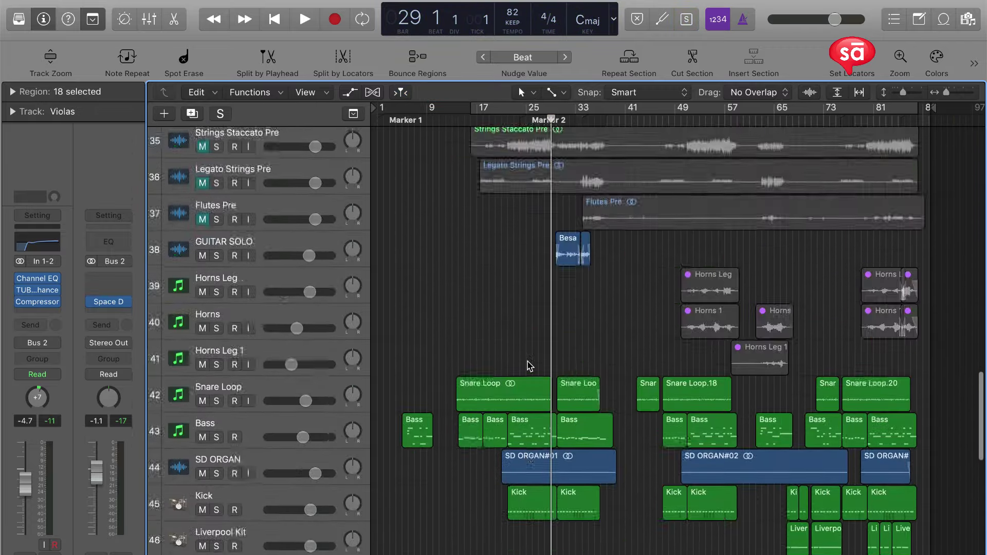
{"action": "scroll", "coordinate": [529, 366], "scroll_direction": "up", "scroll_amount": 12}
Bounce the selected purple string regions in place to a new track named Legato Stings Pre, muting the source regions.
{"action": "key", "text": "ctrl+b"}
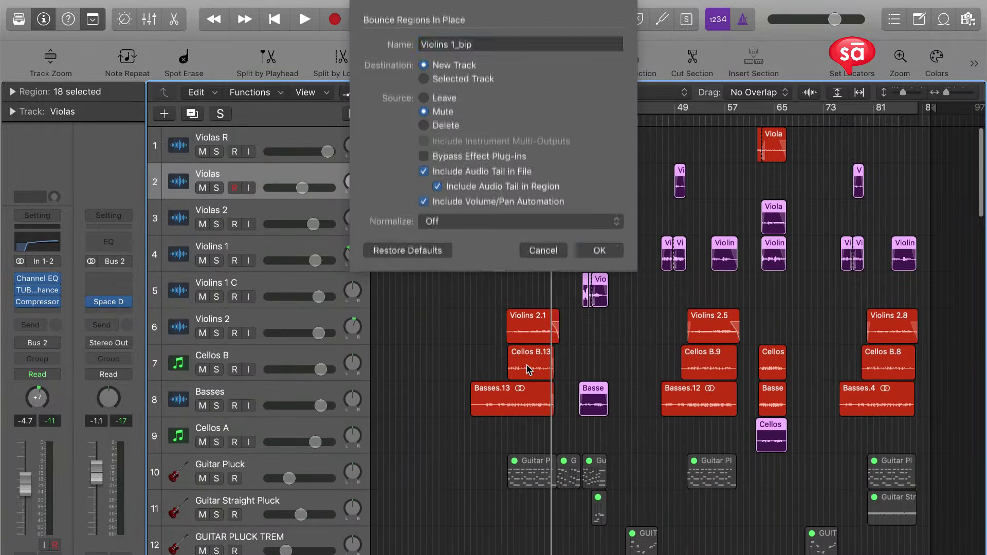
{"action": "key", "text": "Return"}
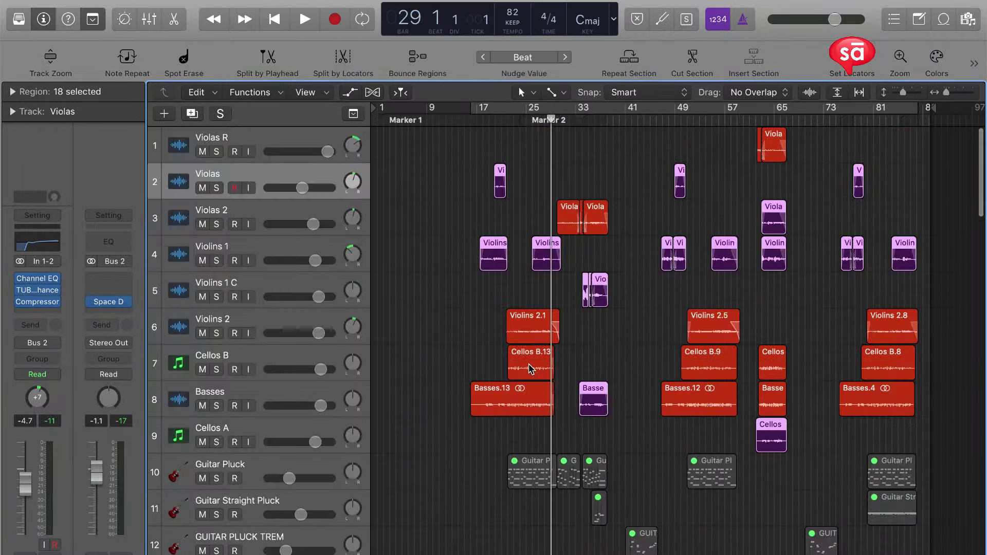
{"action": "key", "text": "ctrl+b"}
{"action": "type", "text": "L"}
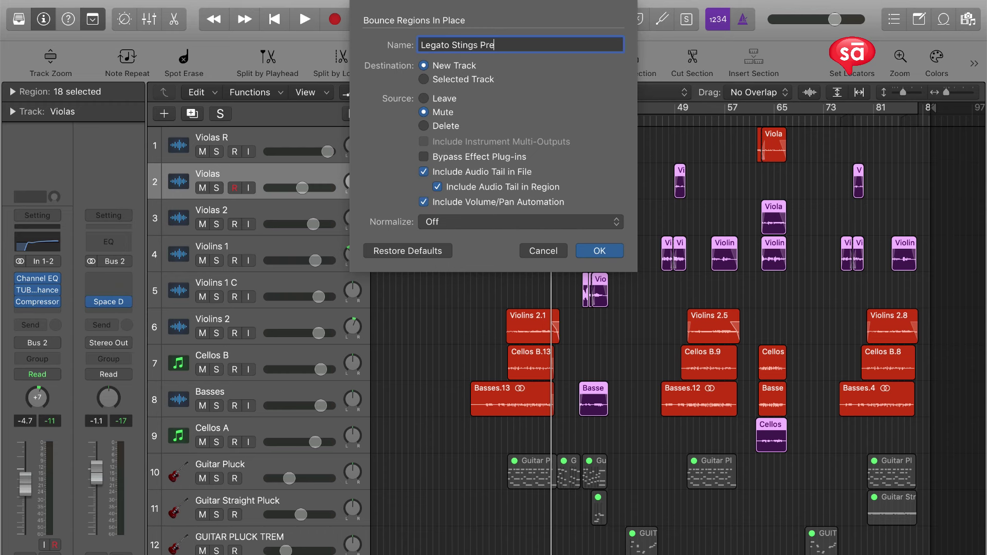
{"action": "type", "text": "egato Stings Pre"}
{"action": "key", "text": "Return"}
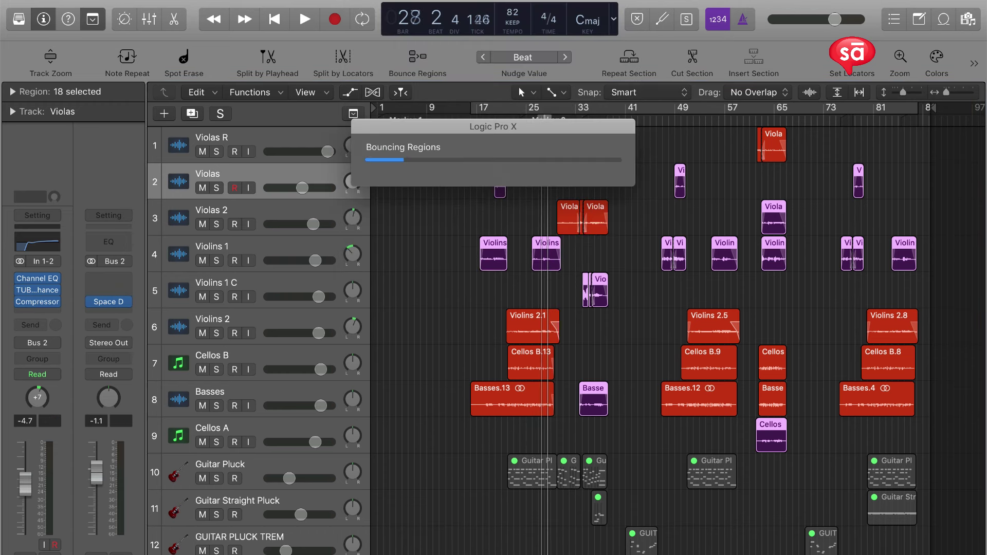
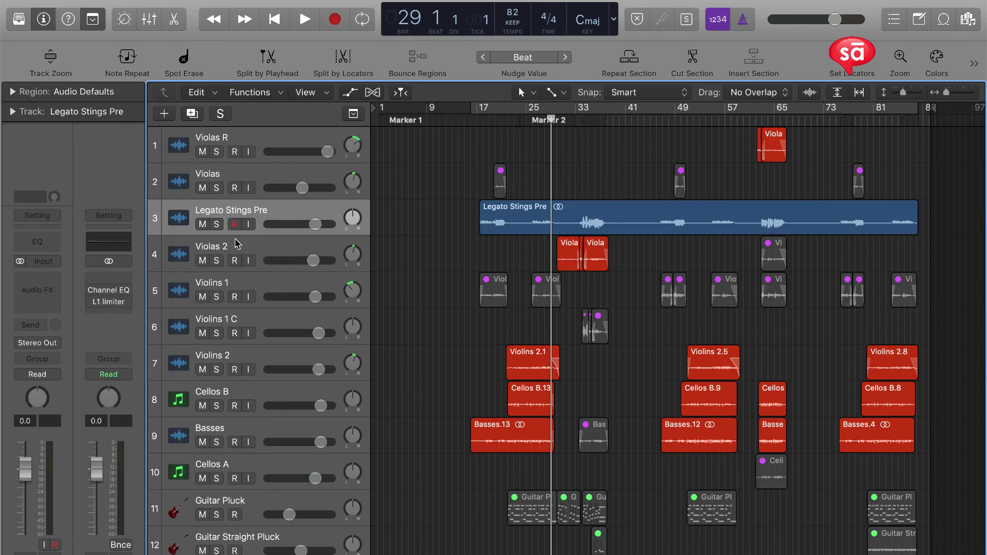
Move the Legato Stings Pre track down to between Strings Staccato Pre and the older Legato Strings Pre track.
{"action": "left_click", "coordinate": [237, 244]}
{"action": "left_click", "coordinate": [237, 210]}
{"action": "scroll", "coordinate": [237, 210], "scroll_direction": "down", "scroll_amount": 4}
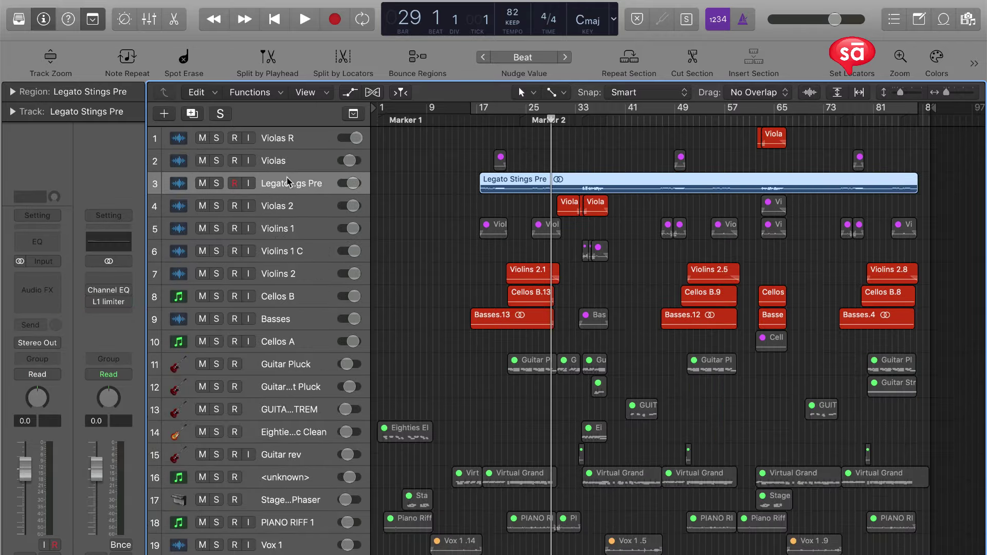
{"action": "left_click_drag", "start_coordinate": [286, 181], "coordinate": [378, 400]}
{"action": "scroll", "coordinate": [514, 339], "scroll_direction": "down", "scroll_amount": 15}
{"action": "scroll", "coordinate": [457, 402], "scroll_direction": "up", "scroll_amount": 3}
Delete the older, muted Legato Strings Pre track together with its region.
{"action": "left_click", "coordinate": [276, 414]}
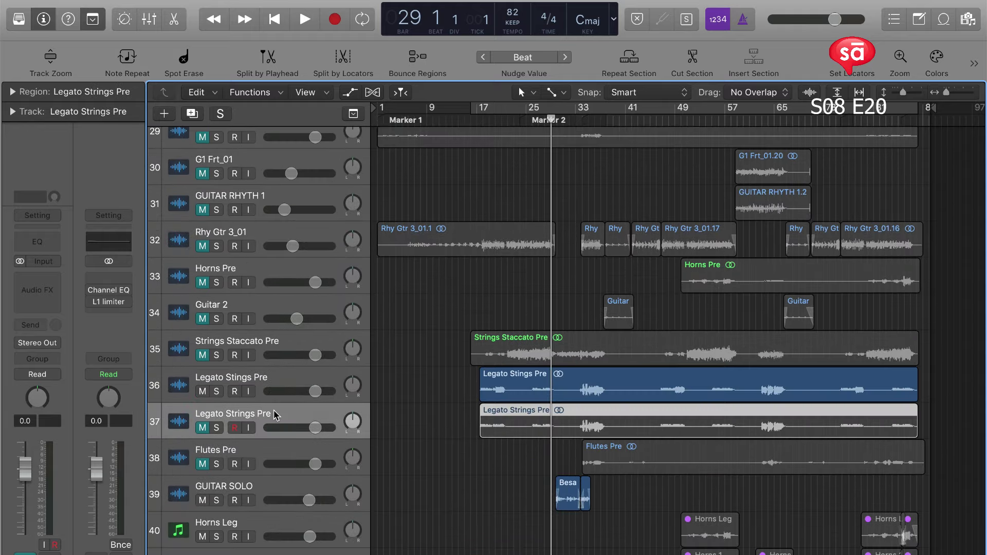
{"action": "key", "text": "Delete"}
{"action": "key", "text": "Delete"}
Mute all regions on the string tracks from Violas R through Basses.
{"action": "scroll", "coordinate": [417, 405], "scroll_direction": "up", "scroll_amount": 20}
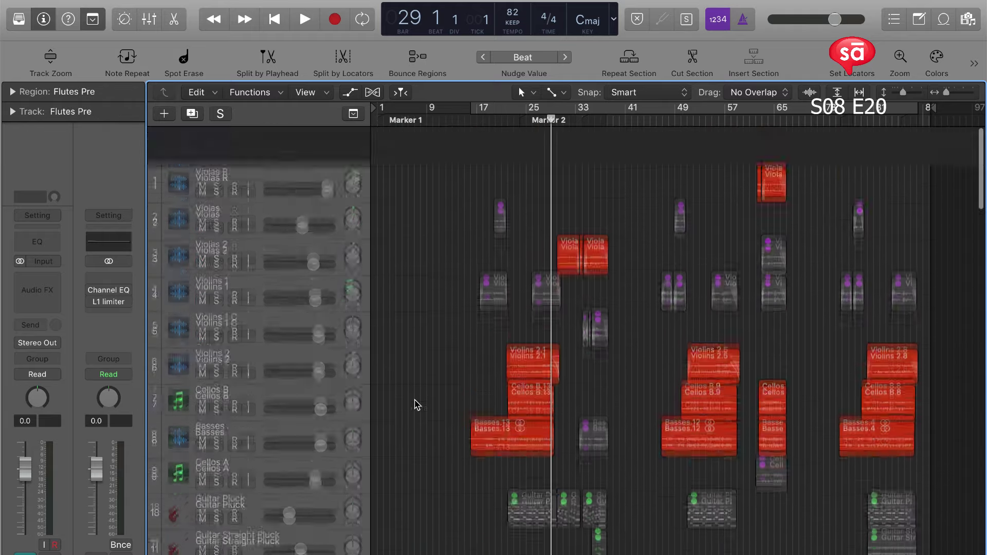
{"action": "left_click", "coordinate": [278, 392]}
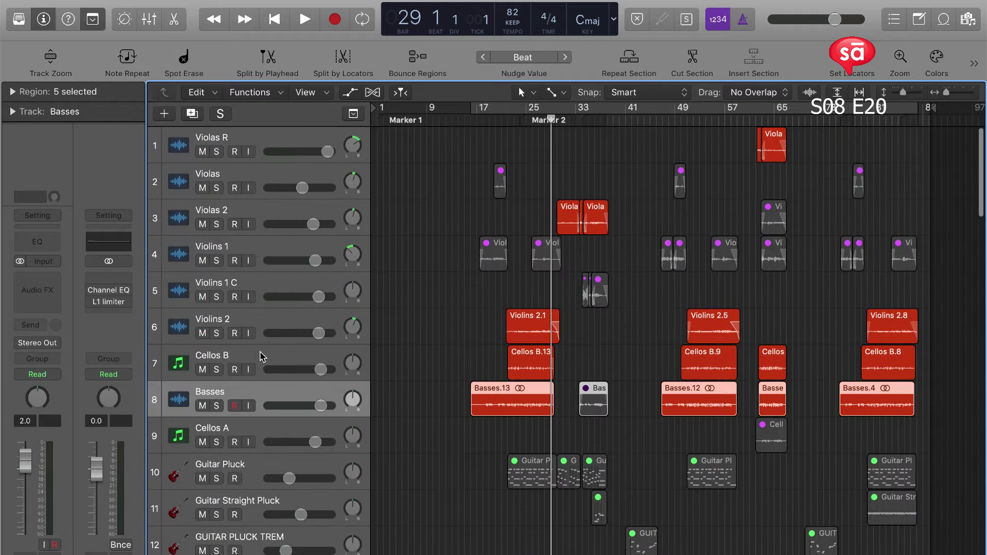
{"action": "left_click", "coordinate": [239, 212], "text": "shift"}
{"action": "left_click", "coordinate": [259, 157], "text": "shift"}
{"action": "scroll", "coordinate": [257, 167], "scroll_direction": "down", "scroll_amount": 1}
{"action": "key", "text": "m"}
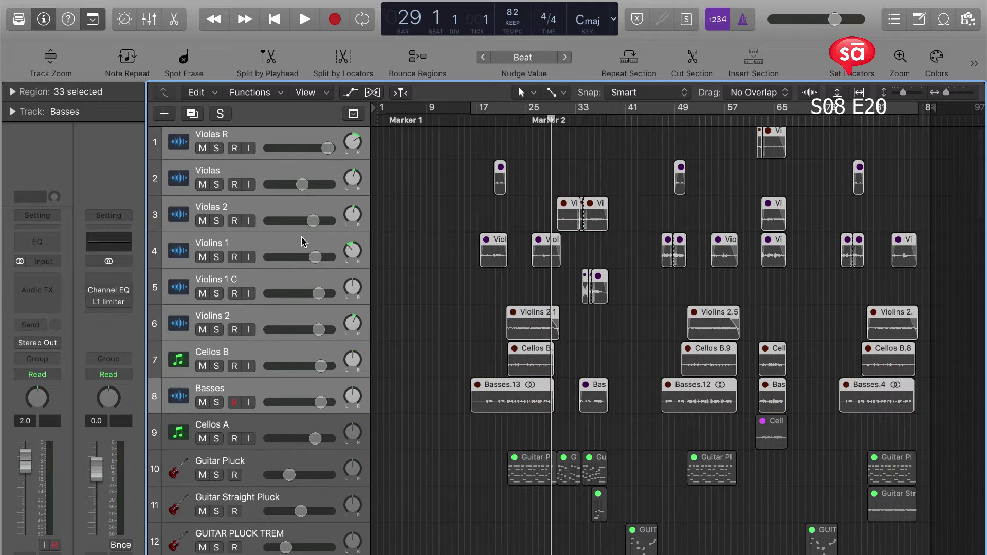
Examine the tracks that still have unmuted regions, from the Pre bounces down to the EG tracks, including the Bass regions.
{"action": "left_click", "coordinate": [421, 376]}
{"action": "scroll", "coordinate": [418, 375], "scroll_direction": "down", "scroll_amount": 15}
{"action": "scroll", "coordinate": [400, 369], "scroll_direction": "down", "scroll_amount": 20}
{"action": "scroll", "coordinate": [400, 370], "scroll_direction": "up", "scroll_amount": 16}
{"action": "scroll", "coordinate": [401, 370], "scroll_direction": "down", "scroll_amount": 3}
{"action": "scroll", "coordinate": [402, 374], "scroll_direction": "down", "scroll_amount": 3}
{"action": "scroll", "coordinate": [403, 447], "scroll_direction": "down", "scroll_amount": 8}
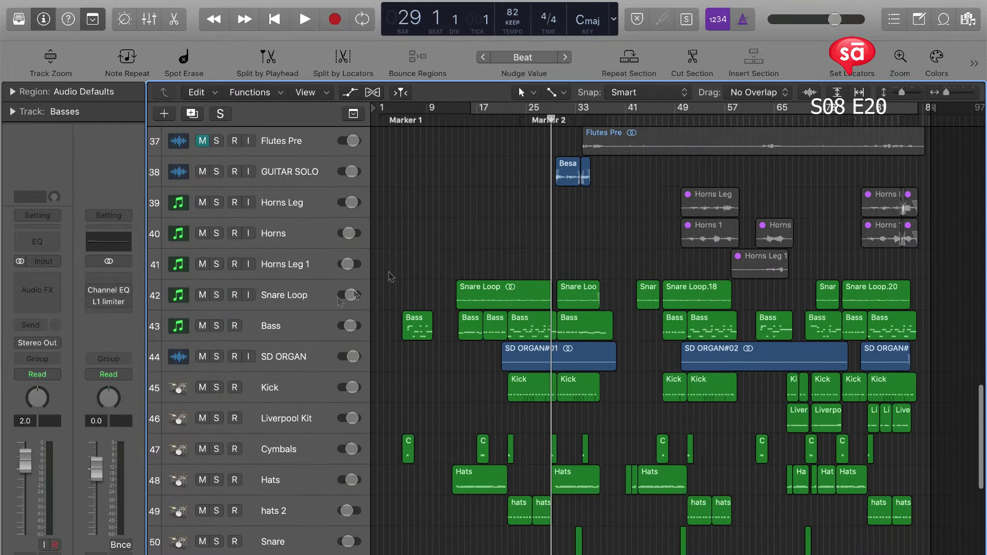
{"action": "left_click", "coordinate": [259, 330]}
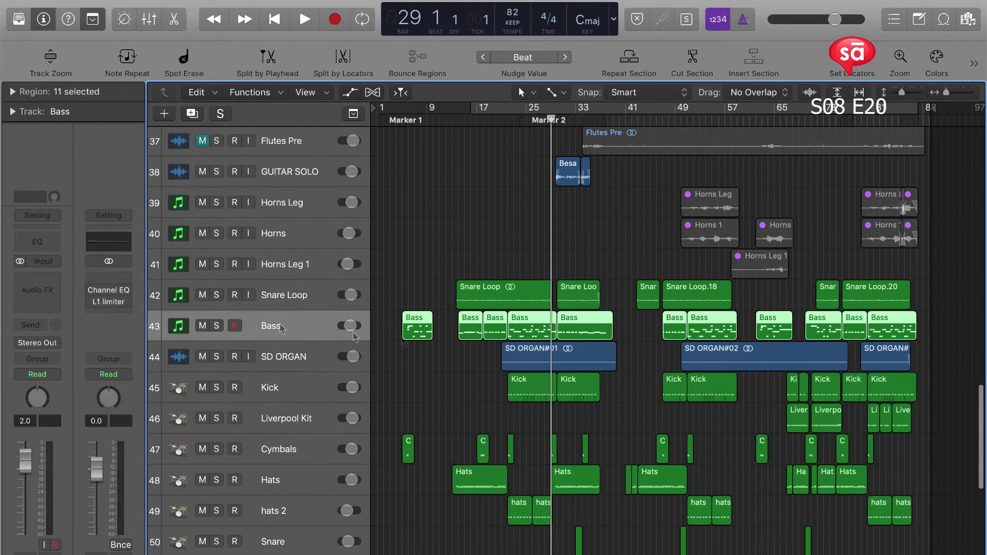
{"action": "scroll", "coordinate": [512, 333], "scroll_direction": "down", "scroll_amount": 2}
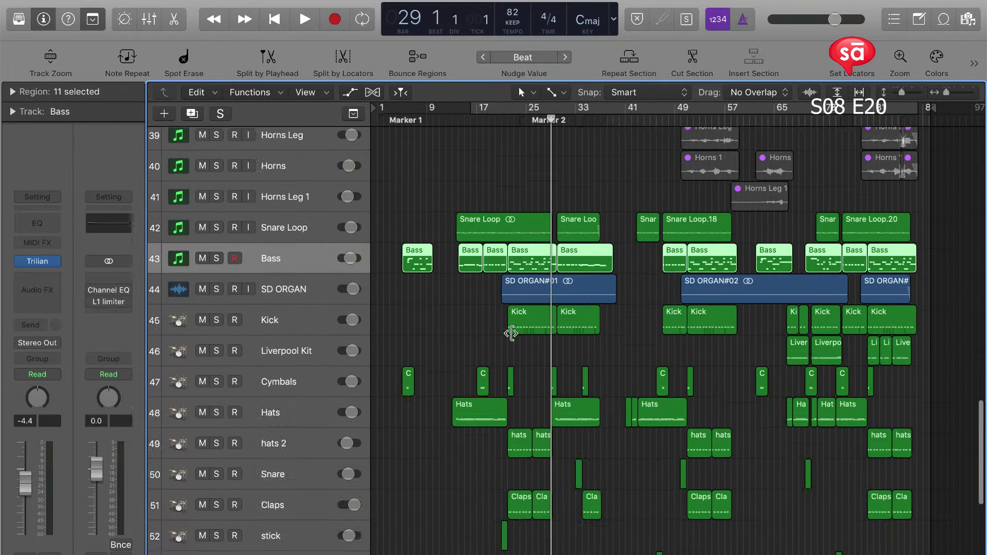
{"action": "scroll", "coordinate": [646, 346], "scroll_direction": "up", "scroll_amount": 2}
{"action": "scroll", "coordinate": [560, 304], "scroll_direction": "down", "scroll_amount": 3}
{"action": "scroll", "coordinate": [555, 297], "scroll_direction": "down", "scroll_amount": 3}
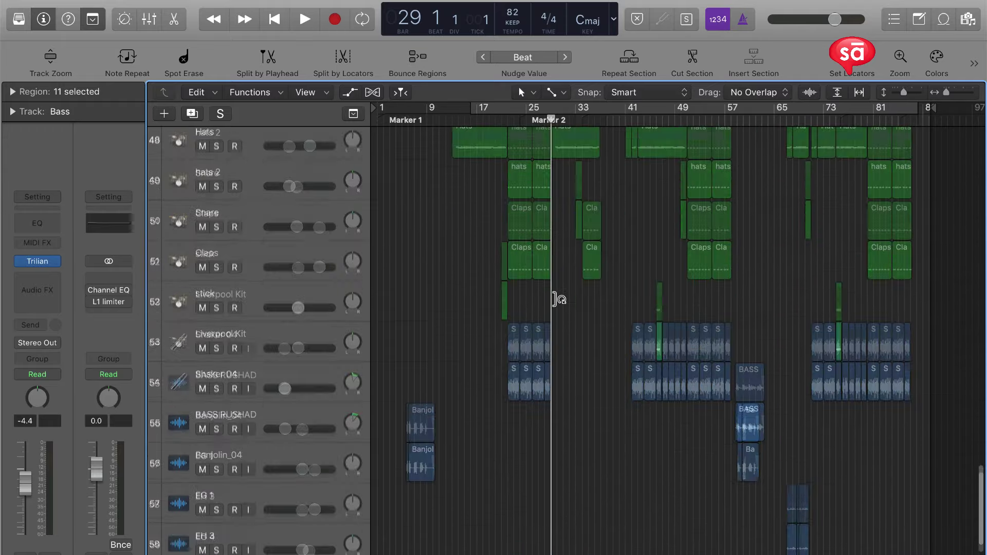
{"action": "scroll", "coordinate": [558, 302], "scroll_direction": "up", "scroll_amount": 3}
Move the BASS RUSHAD track from below Shaker 04 up to between Bass and SD ORGAN.
{"action": "left_click", "coordinate": [662, 399]}
{"action": "scroll", "coordinate": [663, 399], "scroll_direction": "up", "scroll_amount": 3}
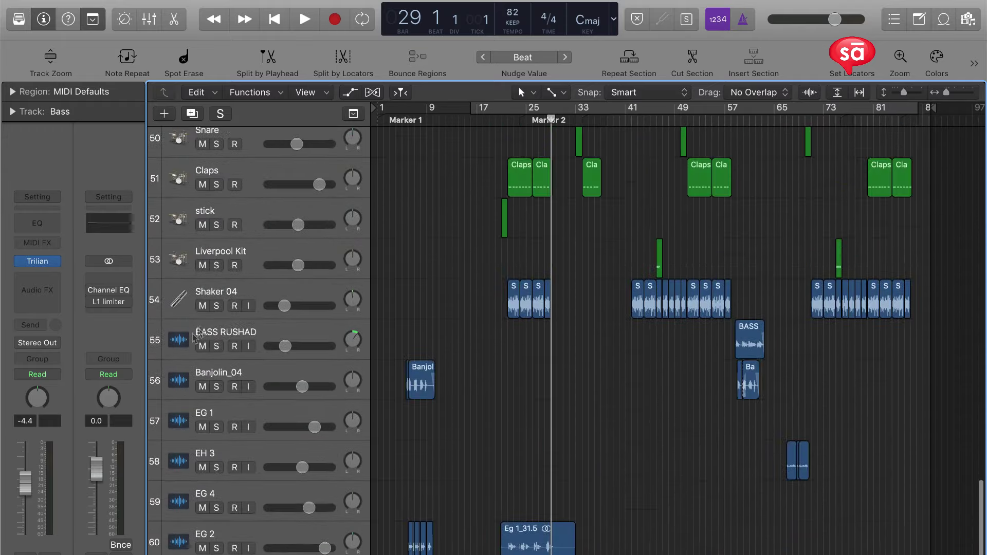
{"action": "scroll", "coordinate": [411, 381], "scroll_direction": "down", "scroll_amount": 2}
{"action": "scroll", "coordinate": [411, 412], "scroll_direction": "up", "scroll_amount": 4}
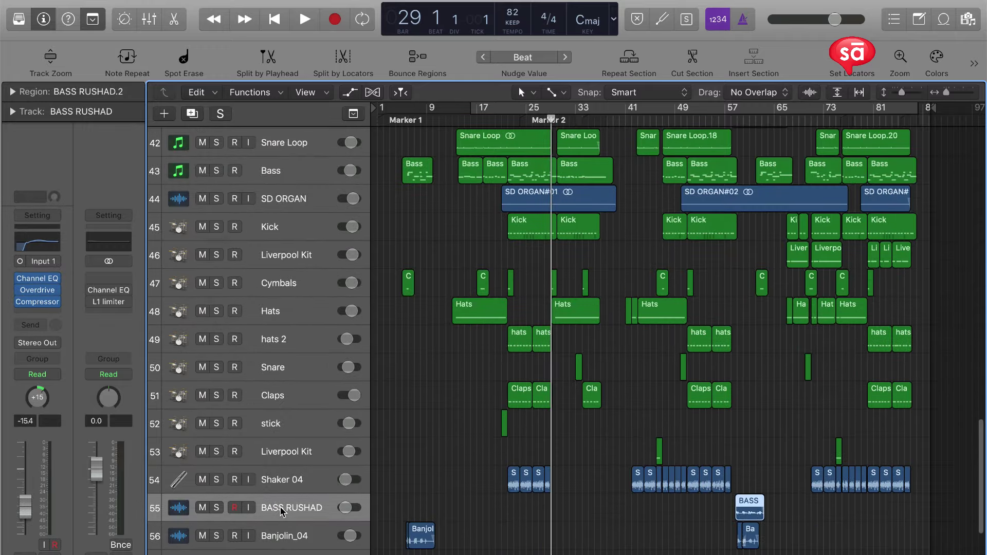
{"action": "scroll", "coordinate": [309, 200], "scroll_direction": "up", "scroll_amount": 3}
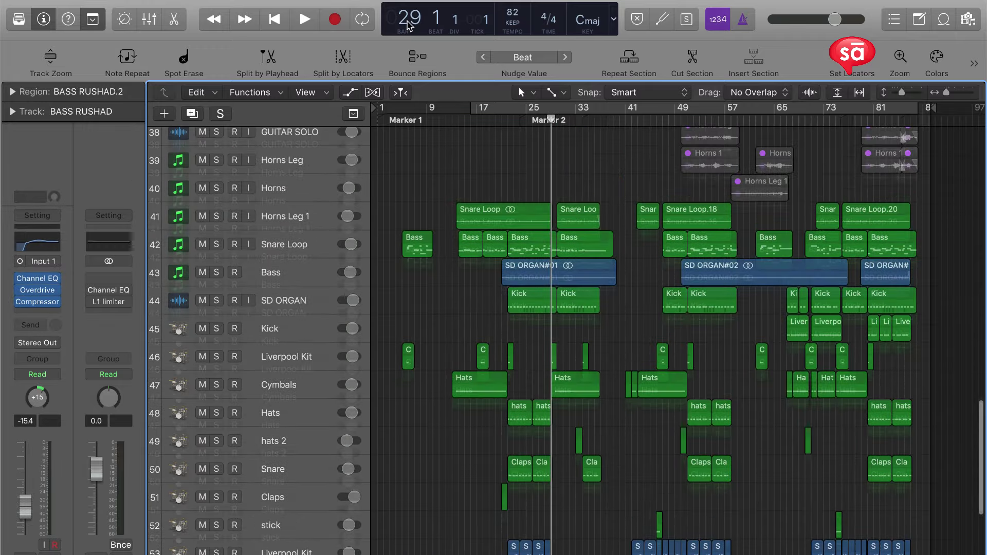
{"action": "left_click_drag", "start_coordinate": [408, 22], "coordinate": [422, 219]}
Solo the BASS RUSHAD region with the two neighbouring Bass regions, play them from around bar 57, and turn solo off.
{"action": "key", "text": "z"}
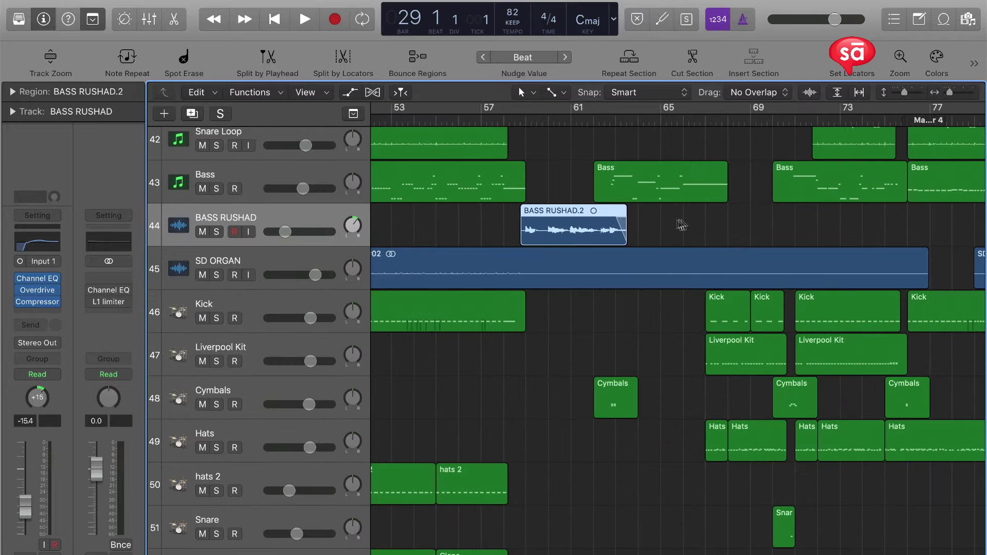
{"action": "key", "text": "ctrl+s"}
{"action": "scroll", "coordinate": [515, 120], "scroll_direction": "up", "scroll_amount": 5}
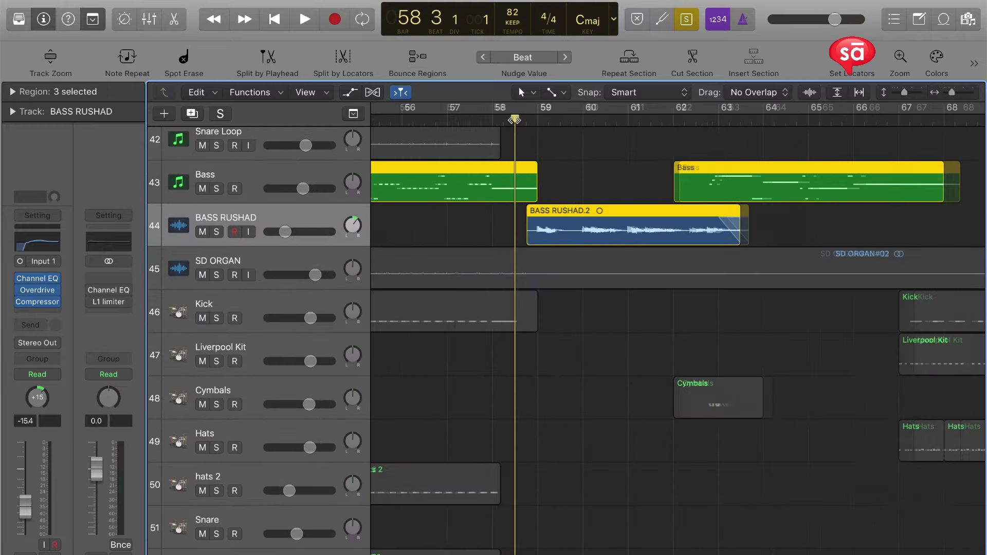
{"action": "key", "text": "space"}
{"action": "scroll", "coordinate": [507, 120], "scroll_direction": "down", "scroll_amount": 1}
{"action": "key", "text": "space"}
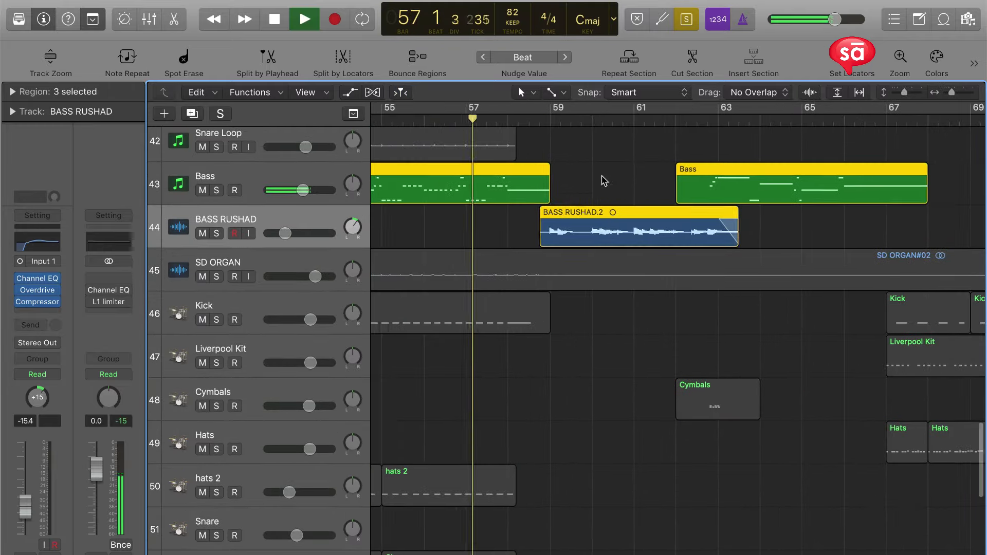
{"action": "key", "text": "ctrl+s"}
{"action": "scroll", "coordinate": [603, 181], "scroll_direction": "down", "scroll_amount": 5}
{"action": "scroll", "coordinate": [718, 184], "scroll_direction": "up", "scroll_amount": 5}
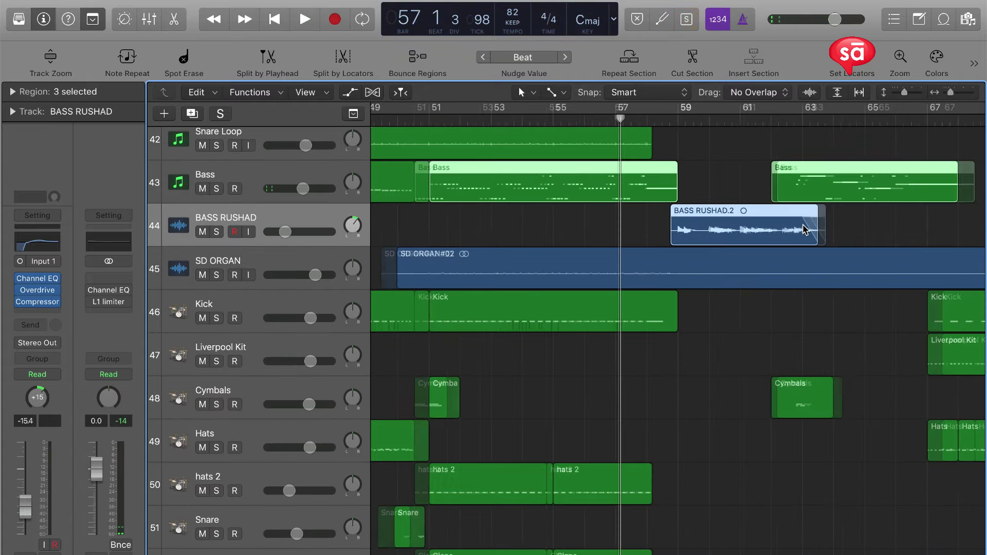
Play the arrangement from about bar 57 through the BASS RUSHAD region, listening to how it joins the neighbouring Bass regions.
{"action": "key", "text": "space"}
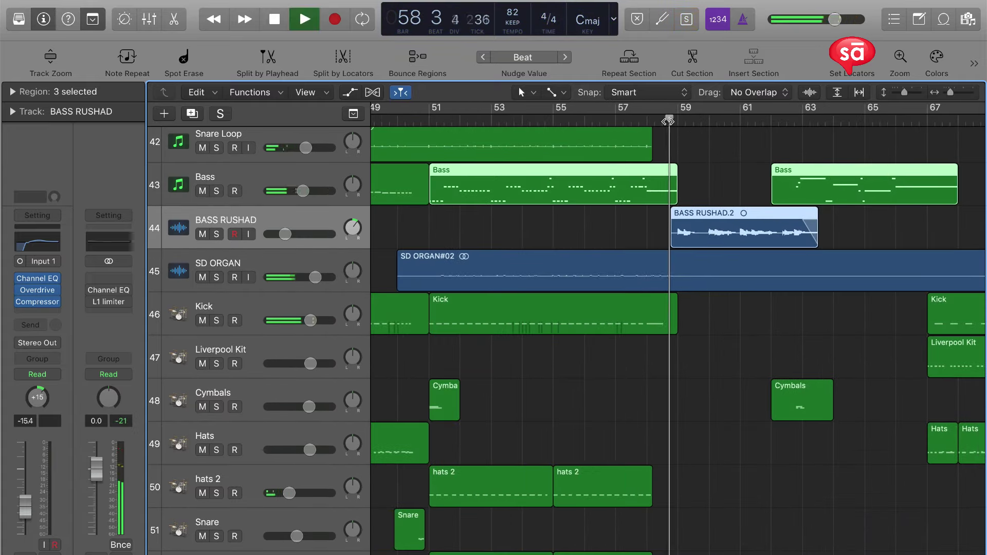
{"action": "scroll", "coordinate": [668, 122], "scroll_direction": "down", "scroll_amount": 3}
{"action": "scroll", "coordinate": [668, 122], "scroll_direction": "up", "scroll_amount": 1}
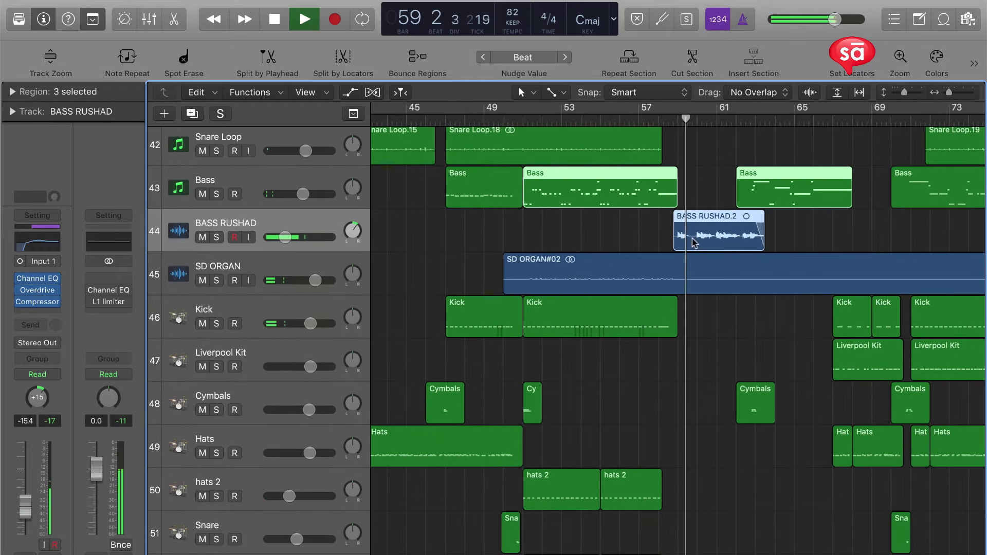
{"action": "key", "text": "super+Right"}
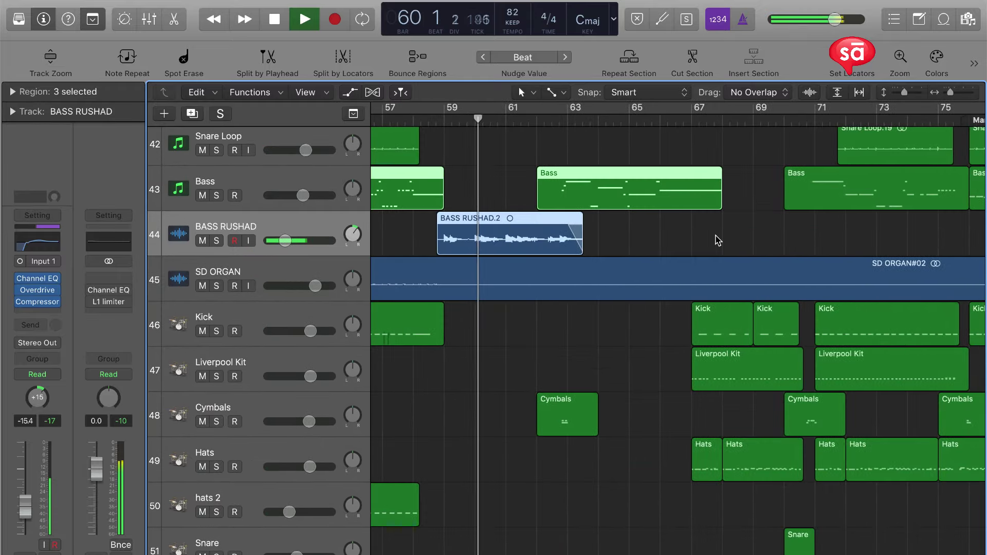
{"action": "scroll", "coordinate": [716, 237], "scroll_direction": "down", "scroll_amount": 1}
{"action": "scroll", "coordinate": [617, 235], "scroll_direction": "down", "scroll_amount": 3}
{"action": "scroll", "coordinate": [617, 236], "scroll_direction": "up", "scroll_amount": 6}
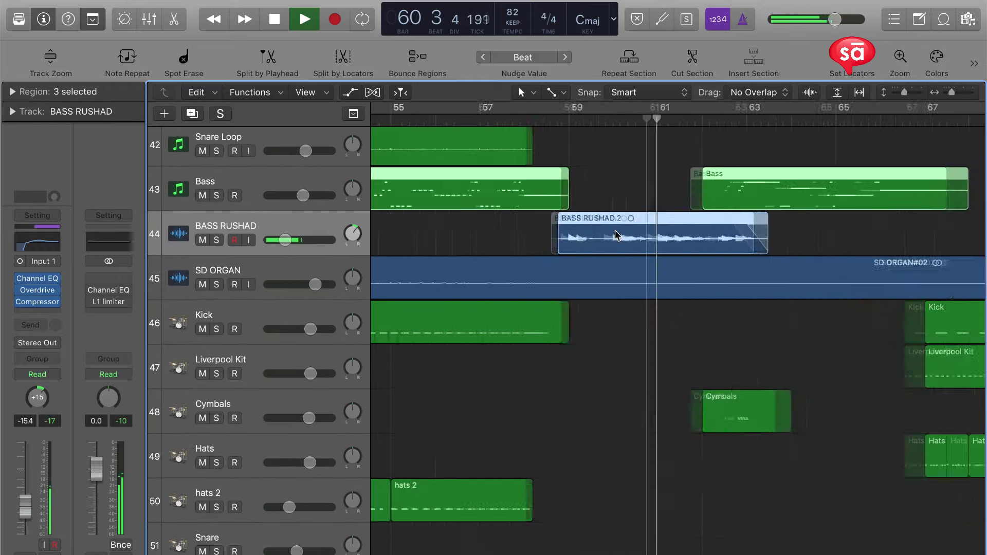
{"action": "left_click", "coordinate": [944, 243], "text": "ctrl+alt"}
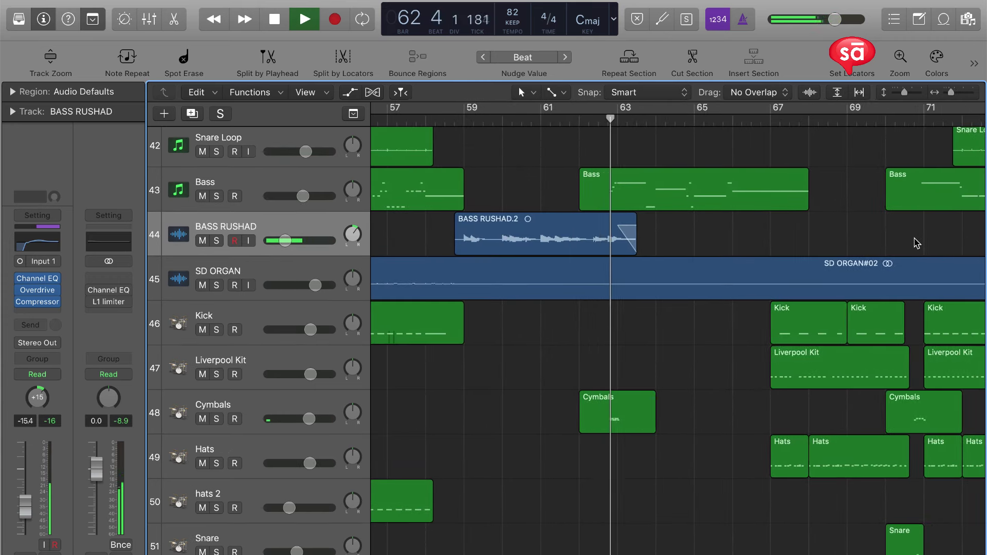
{"action": "left_click", "coordinate": [918, 243], "text": "ctrl+alt"}
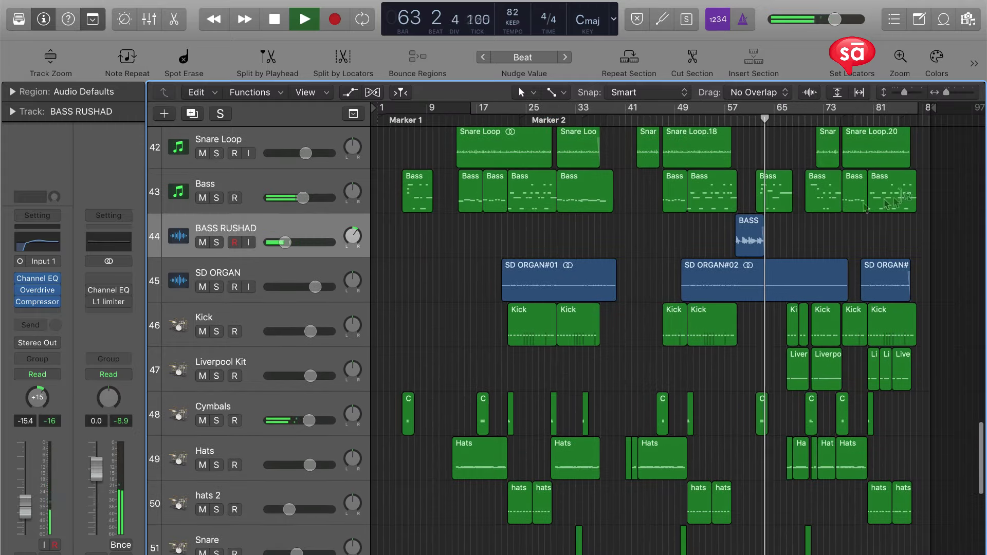
Bounce all regions of the Bass and BASS RUSHAD tracks in place to a new track named Bass Guitars Pre, muting the sources.
{"action": "left_click", "coordinate": [281, 183]}
{"action": "left_click", "coordinate": [838, 222], "text": "ctrl+alt"}
{"action": "key", "text": "ctrl+b"}
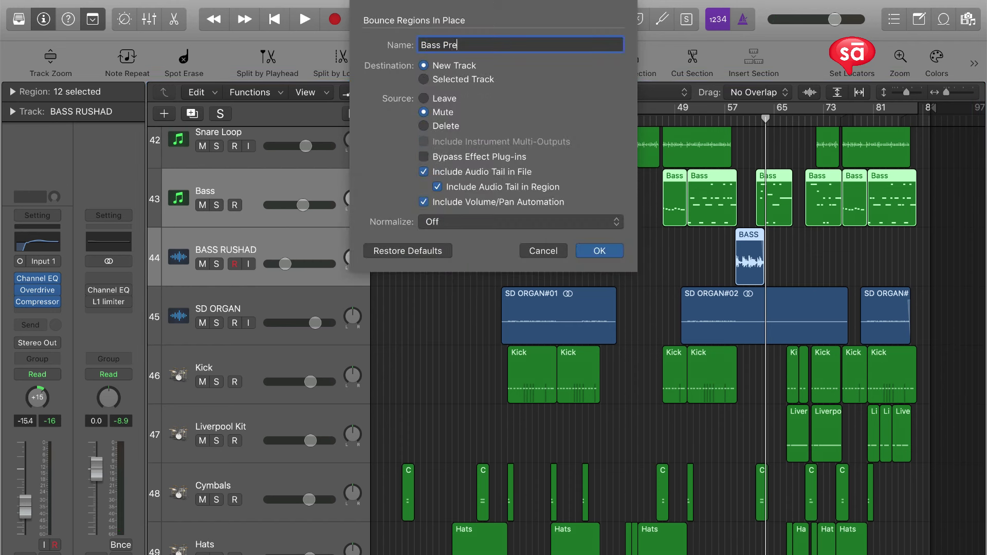
{"action": "key", "text": "Return"}
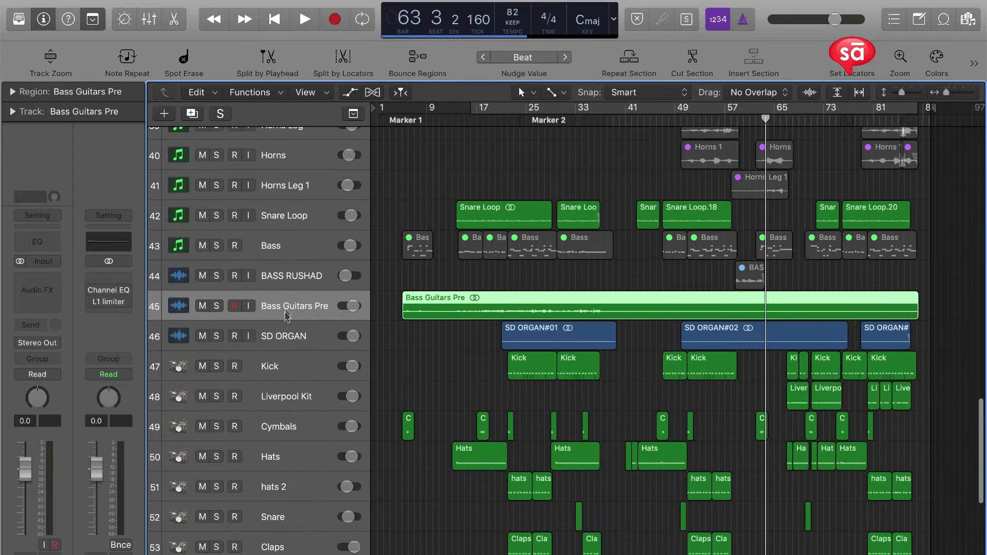
Move the Bass and BASS RUSHAD tracks together up among the muted source tracks above Arps Pre.
{"action": "left_click", "coordinate": [286, 277]}
{"action": "left_click", "coordinate": [286, 250], "text": "shift"}
{"action": "scroll", "coordinate": [345, 335], "scroll_direction": "up", "scroll_amount": 5}
{"action": "left_click", "coordinate": [300, 404]}
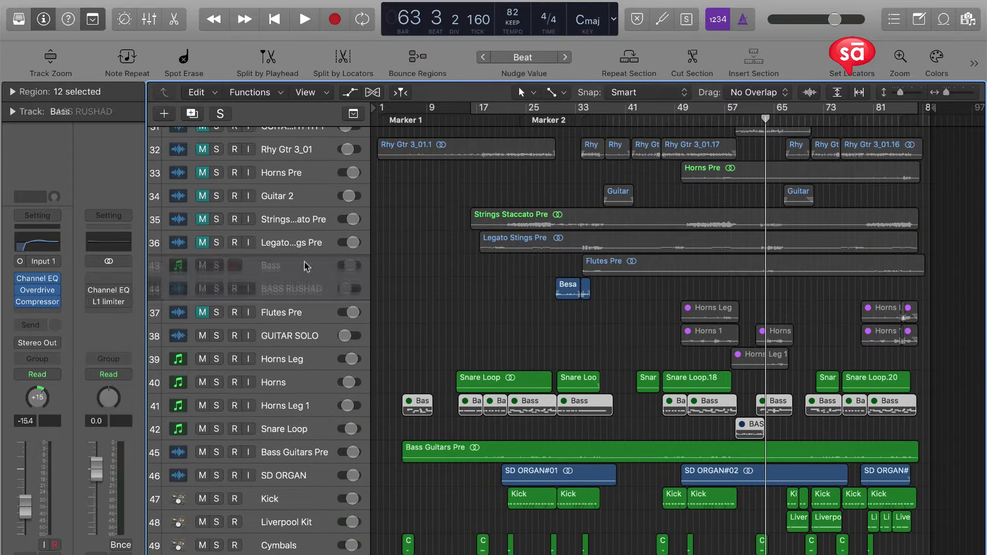
{"action": "scroll", "coordinate": [301, 404], "scroll_direction": "up", "scroll_amount": 5}
{"action": "left_click_drag", "start_coordinate": [301, 135], "coordinate": [301, 141]}
{"action": "scroll", "coordinate": [376, 306], "scroll_direction": "down", "scroll_amount": 10}
{"action": "scroll", "coordinate": [376, 307], "scroll_direction": "up", "scroll_amount": 15}
{"action": "scroll", "coordinate": [378, 308], "scroll_direction": "down", "scroll_amount": 15}
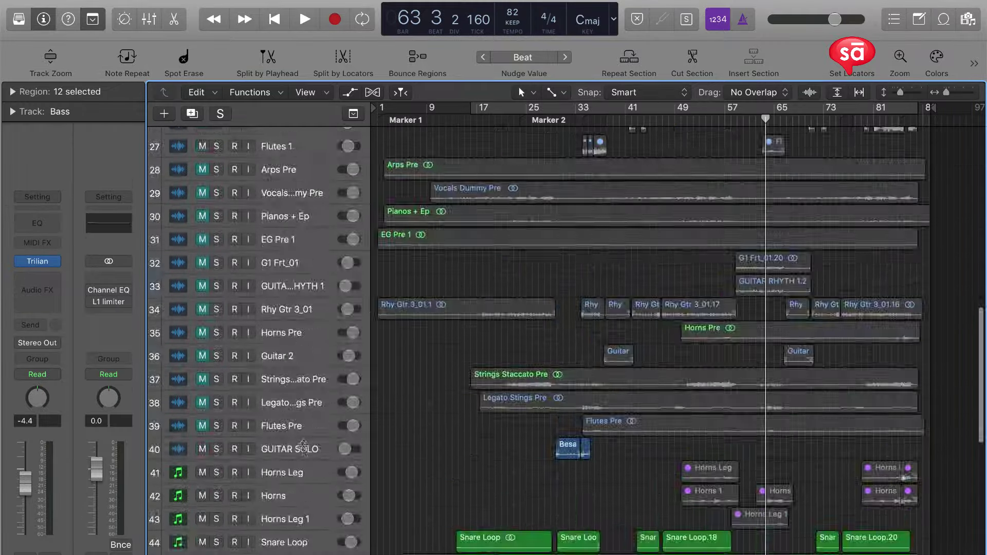
{"action": "scroll", "coordinate": [298, 306], "scroll_direction": "up", "scroll_amount": 3}
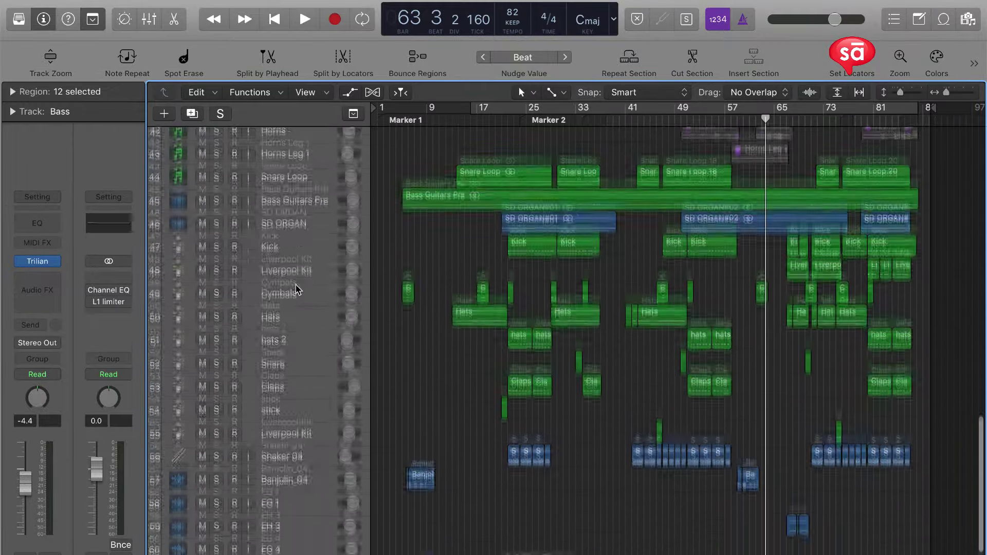
Move the Bass Guitars Pre track up to directly below Flutes Pre and mute it.
{"action": "left_click", "coordinate": [297, 289]}
{"action": "scroll", "coordinate": [297, 292], "scroll_direction": "up", "scroll_amount": 5}
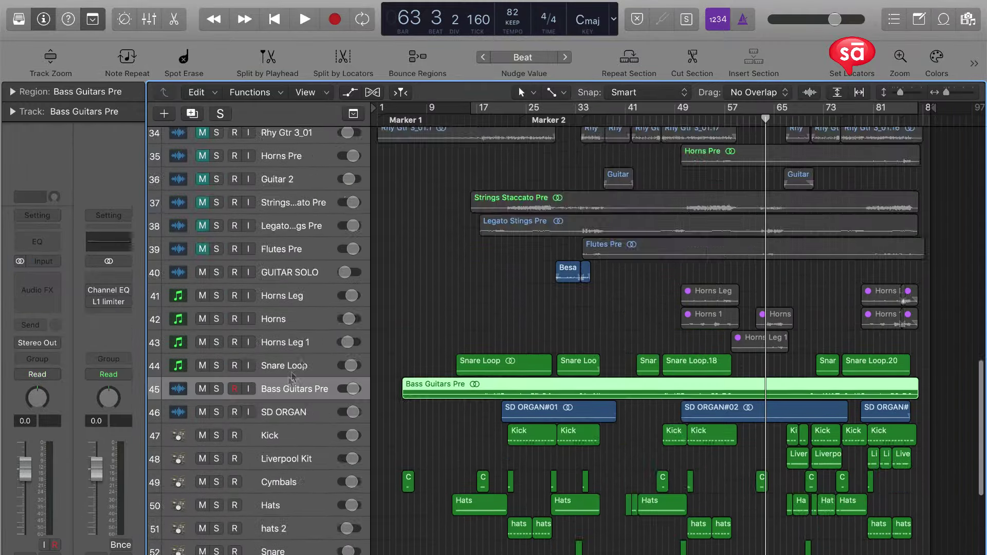
{"action": "left_click_drag", "start_coordinate": [280, 391], "coordinate": [286, 273]}
{"action": "left_click", "coordinate": [464, 325]}
{"action": "scroll", "coordinate": [471, 349], "scroll_direction": "up", "scroll_amount": 2}
{"action": "scroll", "coordinate": [471, 351], "scroll_direction": "down", "scroll_amount": 3}
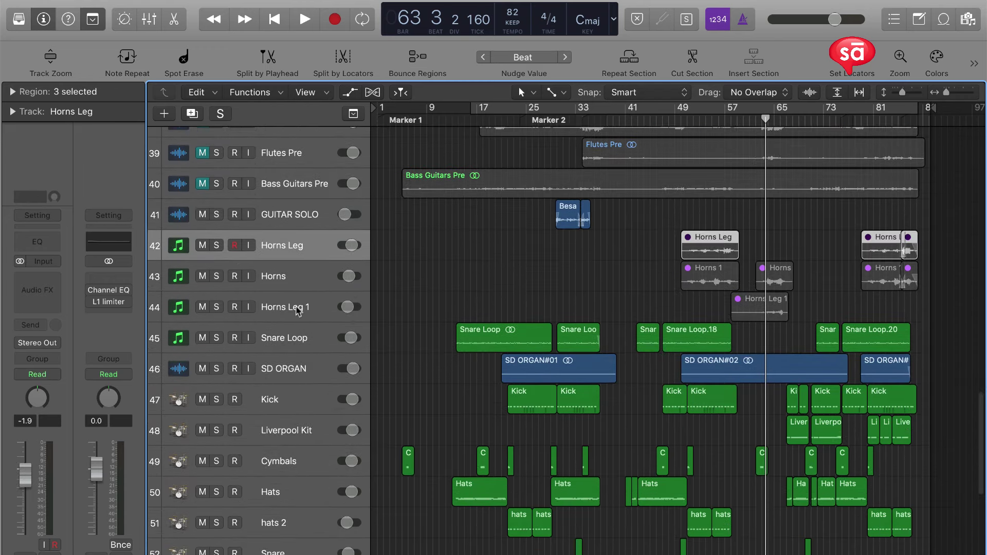
Move the Horns Leg, Horns and Horns Leg 1 tracks together up between Flutes 2nd and Flute C.
{"action": "left_click", "coordinate": [297, 310], "text": "shift"}
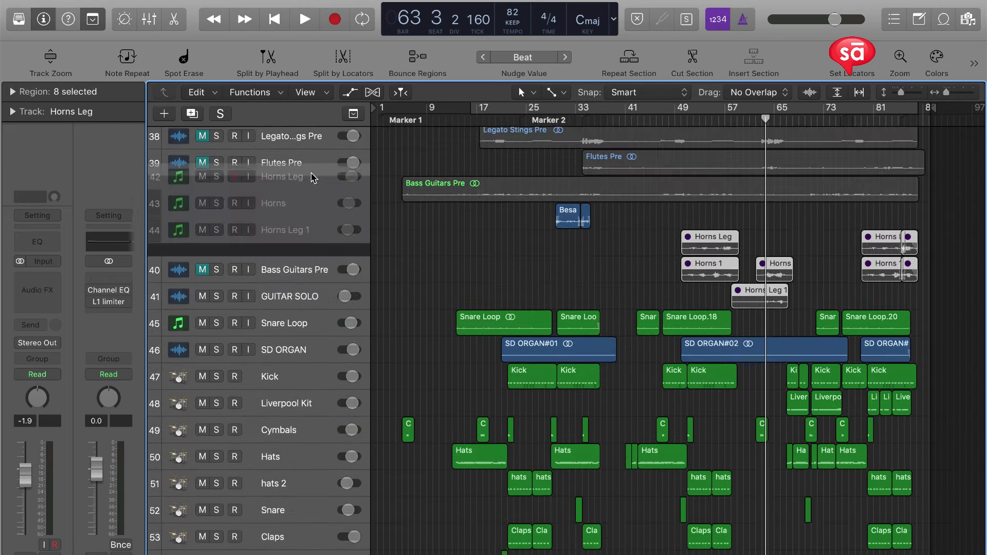
{"action": "left_click_drag", "start_coordinate": [313, 177], "coordinate": [313, 180]}
{"action": "scroll", "coordinate": [309, 288], "scroll_direction": "up", "scroll_amount": 6}
{"action": "scroll", "coordinate": [324, 375], "scroll_direction": "down", "scroll_amount": 2}
{"action": "scroll", "coordinate": [313, 344], "scroll_direction": "up", "scroll_amount": 5}
{"action": "left_click_drag", "start_coordinate": [294, 513], "coordinate": [303, 292]}
{"action": "scroll", "coordinate": [494, 326], "scroll_direction": "down", "scroll_amount": 10}
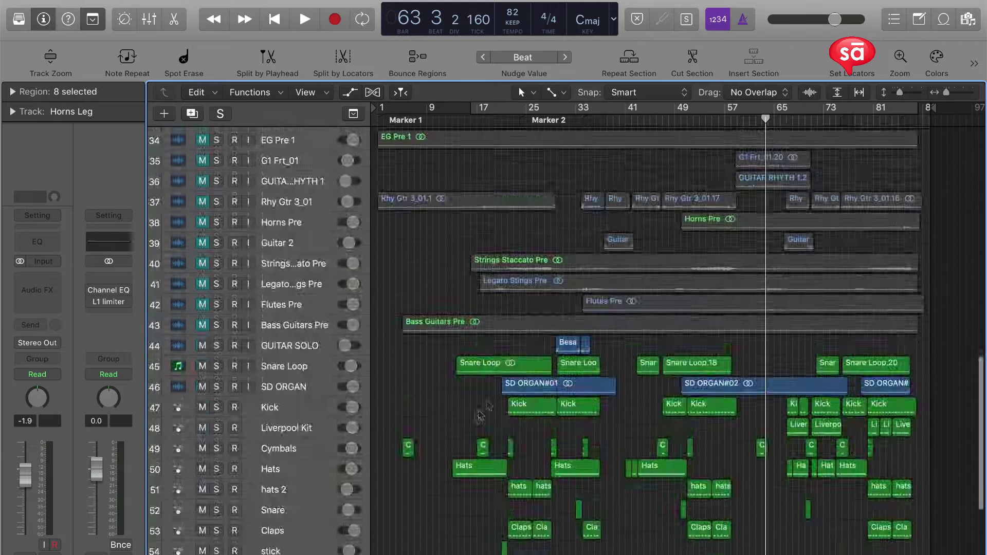
Look over the remaining drum and percussion tracks and select the regions of the Hats and hats 2 tracks.
{"action": "scroll", "coordinate": [415, 409], "scroll_direction": "up", "scroll_amount": 5}
{"action": "scroll", "coordinate": [414, 408], "scroll_direction": "down", "scroll_amount": 10}
{"action": "scroll", "coordinate": [414, 420], "scroll_direction": "up", "scroll_amount": 5}
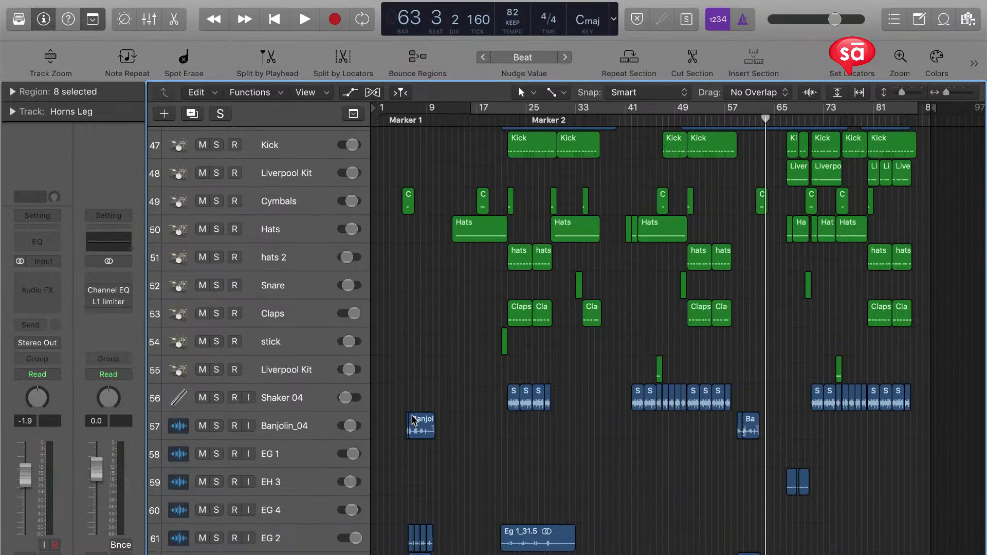
{"action": "scroll", "coordinate": [412, 403], "scroll_direction": "left", "scroll_amount": 2}
{"action": "left_click", "coordinate": [208, 222]}
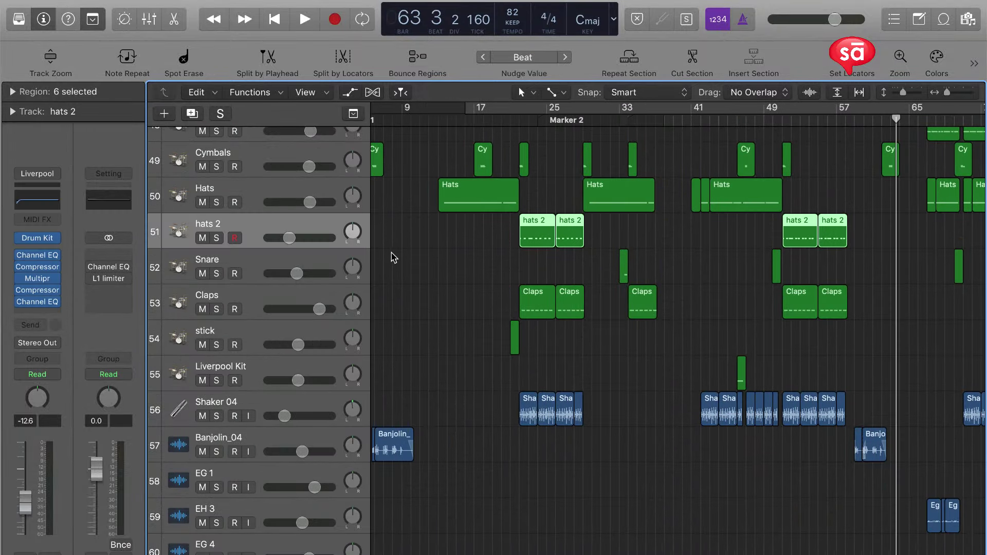
{"action": "key", "text": "z"}
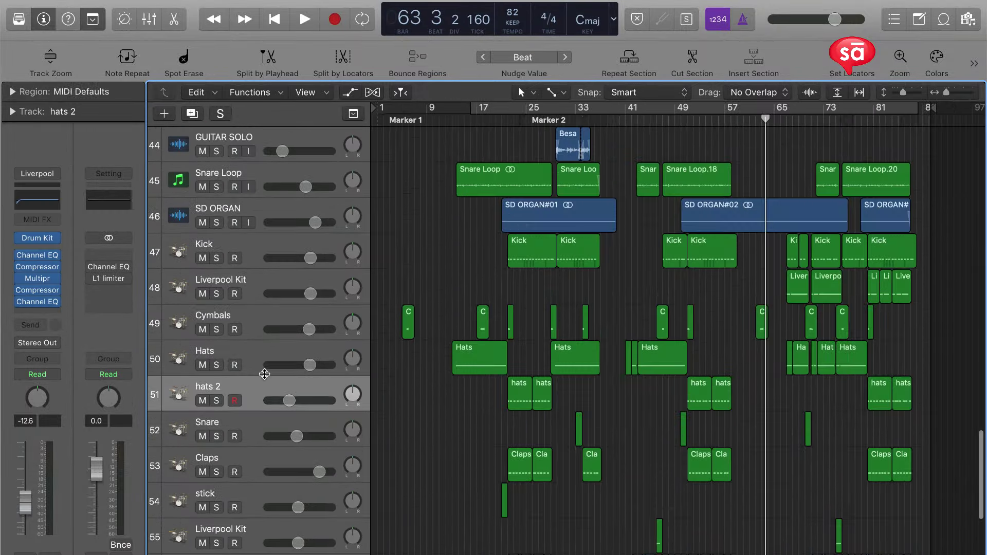
{"action": "left_click", "coordinate": [265, 372]}
{"action": "key", "text": "z"}
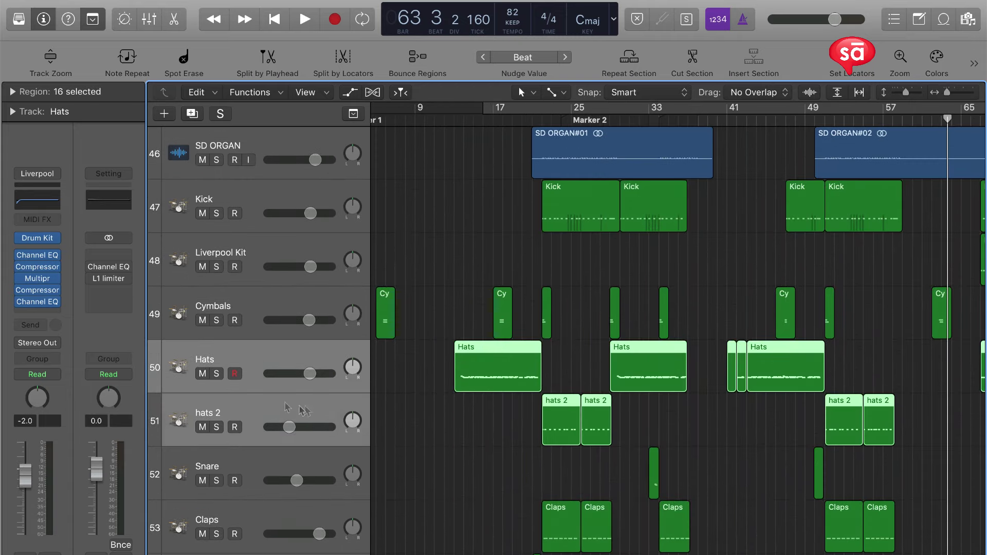
Solo the Hats and hats 2 regions and play the Hats part around bar 18.
{"action": "key", "text": "z"}
{"action": "key", "text": "ctrl+s"}
{"action": "key", "text": "space"}
{"action": "key", "text": "super+Right"}
{"action": "key", "text": "super+Right"}
{"action": "key", "text": "super+Right"}
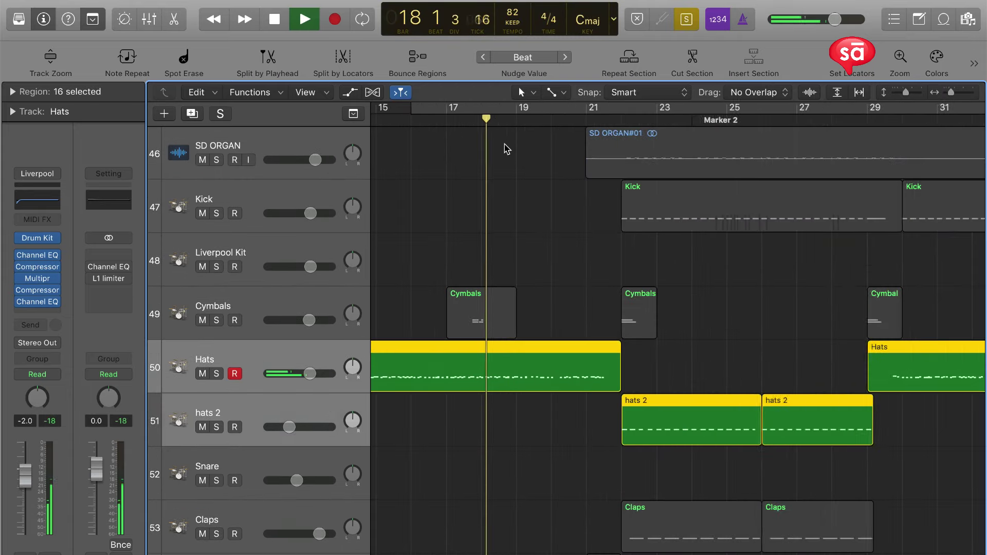
{"action": "key", "text": "super+Left"}
{"action": "key", "text": "super+Down"}
{"action": "key", "text": "space"}
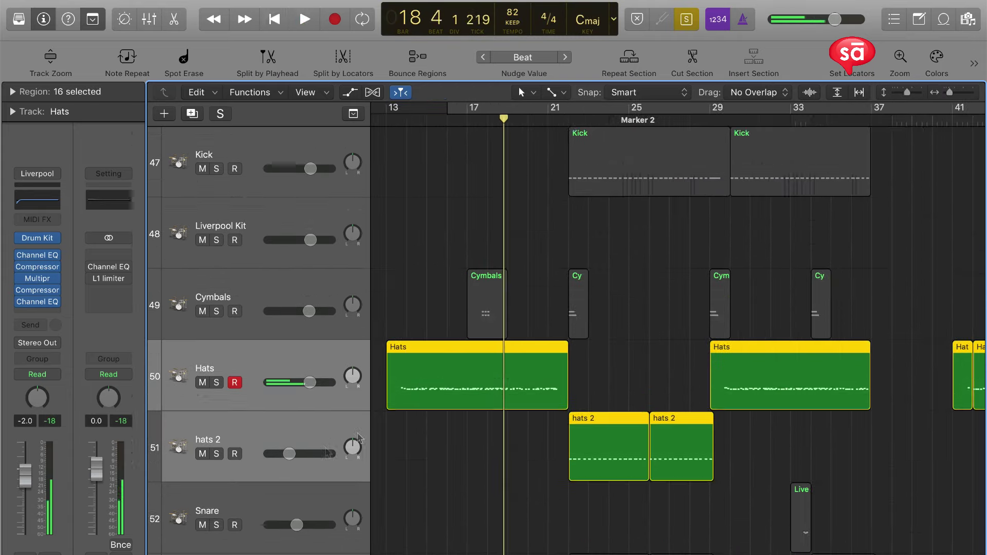
Compare the sound of hats 2 from bar 22 with Hats from about bar 18, and turn solo off.
{"action": "left_click", "coordinate": [276, 436]}
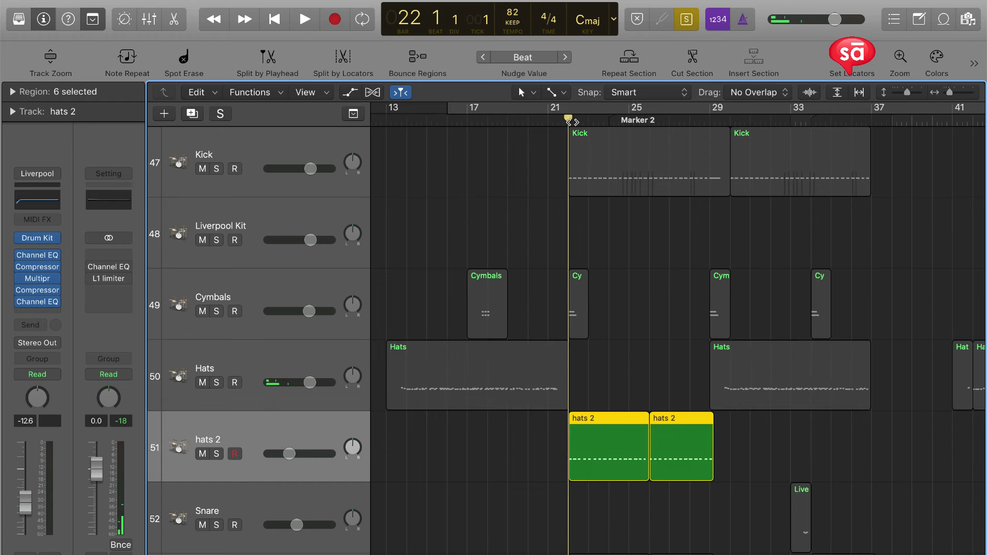
{"action": "key", "text": "space"}
{"action": "left_click", "coordinate": [259, 368]}
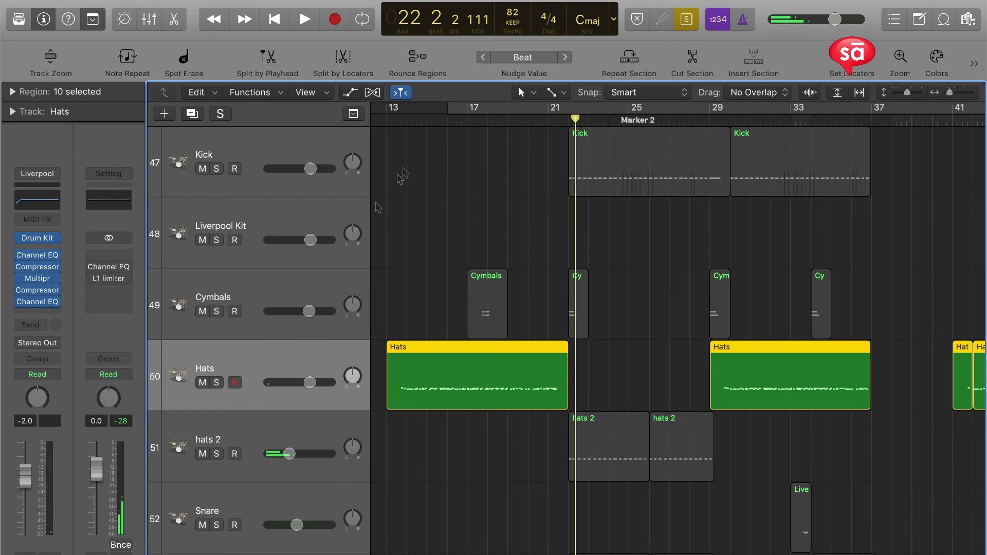
{"action": "key", "text": "super+Left"}
{"action": "key", "text": "space"}
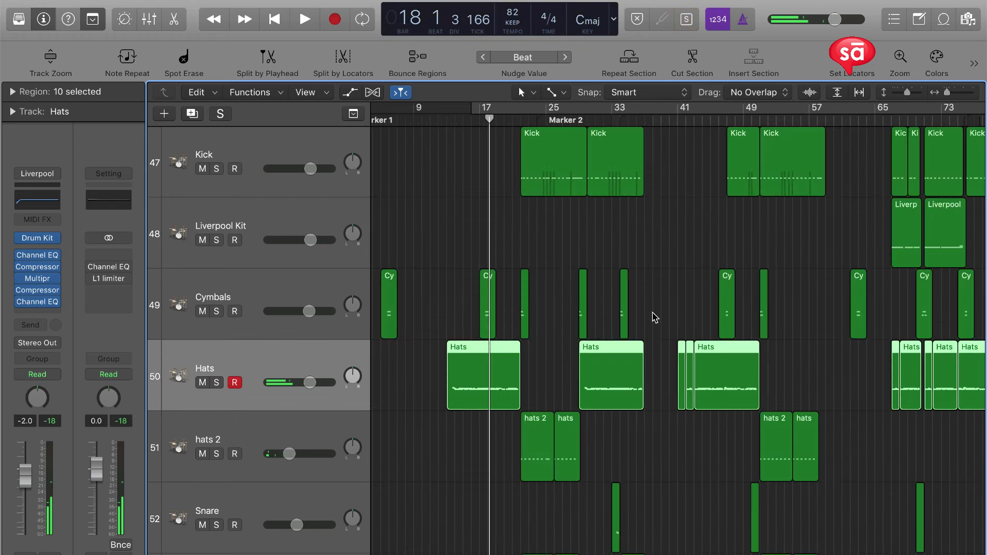
Bounce all Hats and hats 2 regions in place to a new track named Hats Pre, muting the sources.
{"action": "key", "text": "super+Left"}
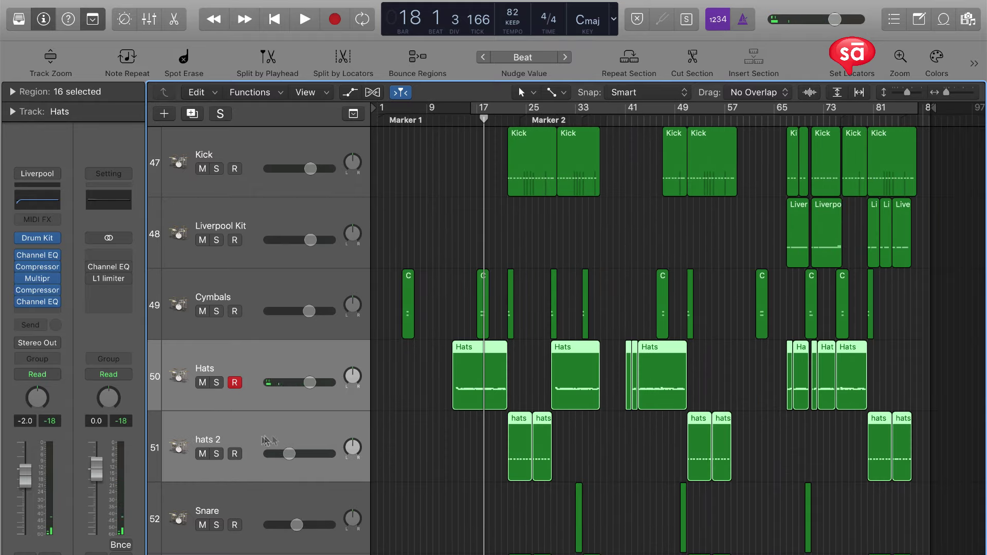
{"action": "key", "text": "super+Up"}
{"action": "key", "text": "super+Right"}
{"action": "key", "text": "ctrl+b"}
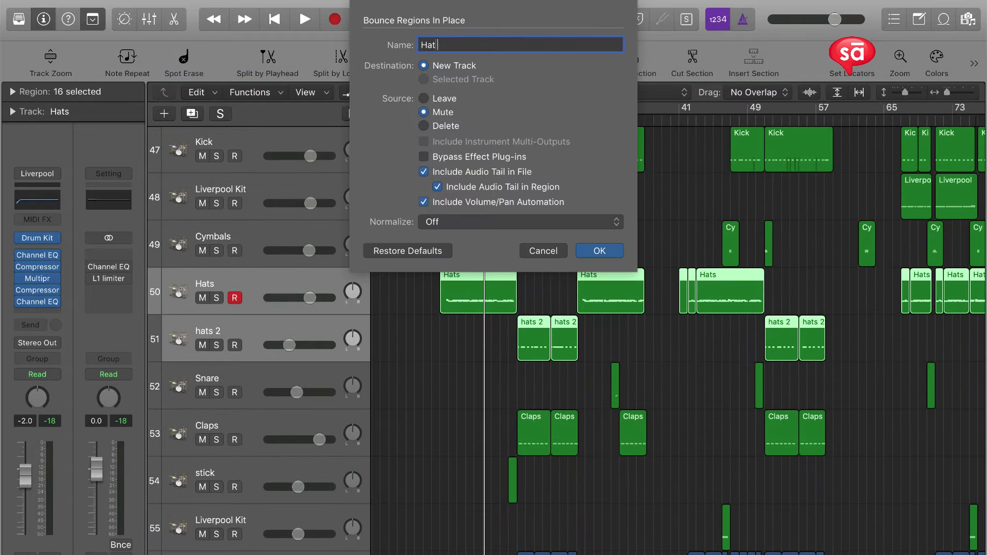
{"action": "key", "text": "Return"}
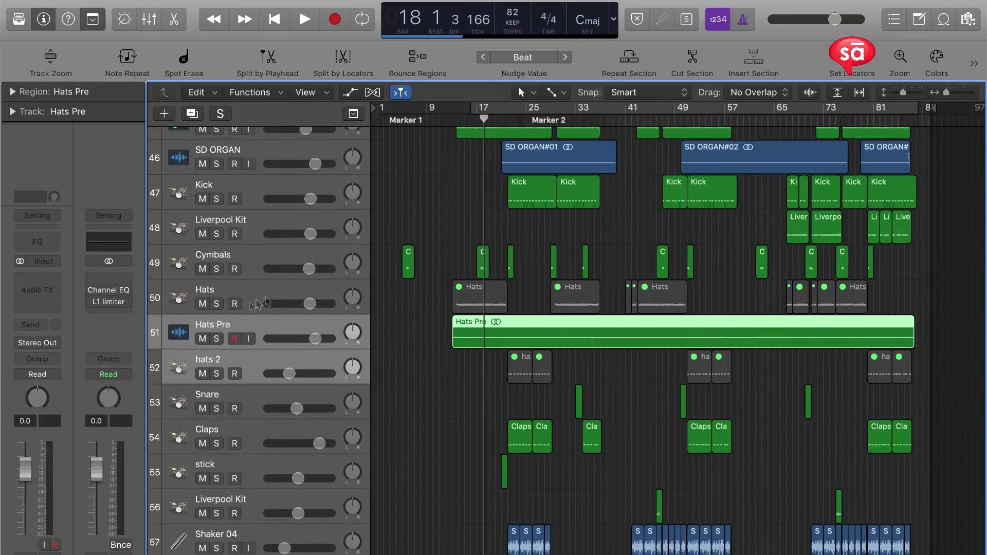
Move the Hats Pre track up to directly below Bass Guitars Pre and mute it.
{"action": "scroll", "coordinate": [250, 332], "scroll_direction": "up", "scroll_amount": 5}
{"action": "left_click_drag", "start_coordinate": [254, 454], "coordinate": [271, 216]}
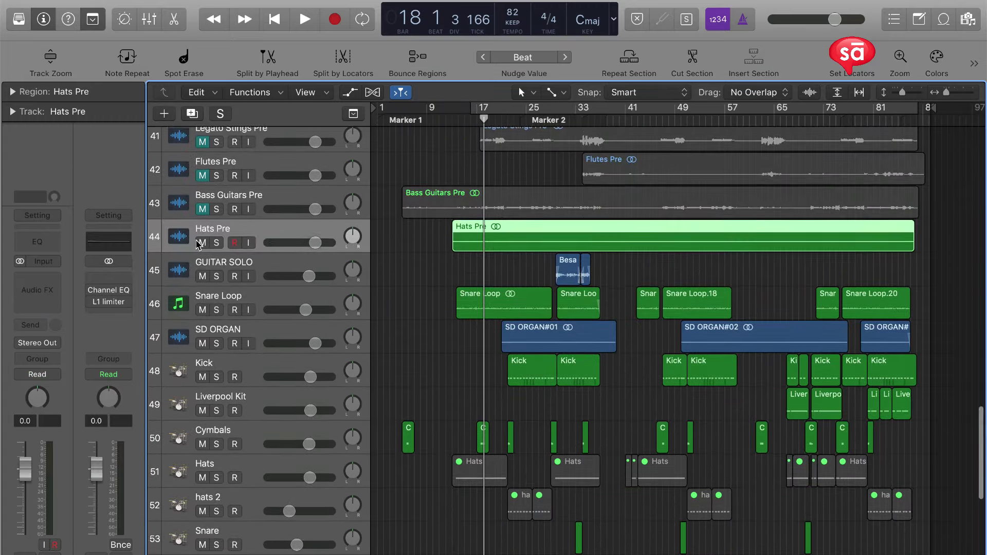
{"action": "left_click", "coordinate": [200, 243]}
Move the Hats and hats 2 tracks together up among the muted source tracks above the Pre bounces.
{"action": "left_click", "coordinate": [247, 470]}
{"action": "left_click", "coordinate": [243, 493], "text": "shift"}
{"action": "scroll", "coordinate": [408, 478], "scroll_direction": "down", "scroll_amount": 3}
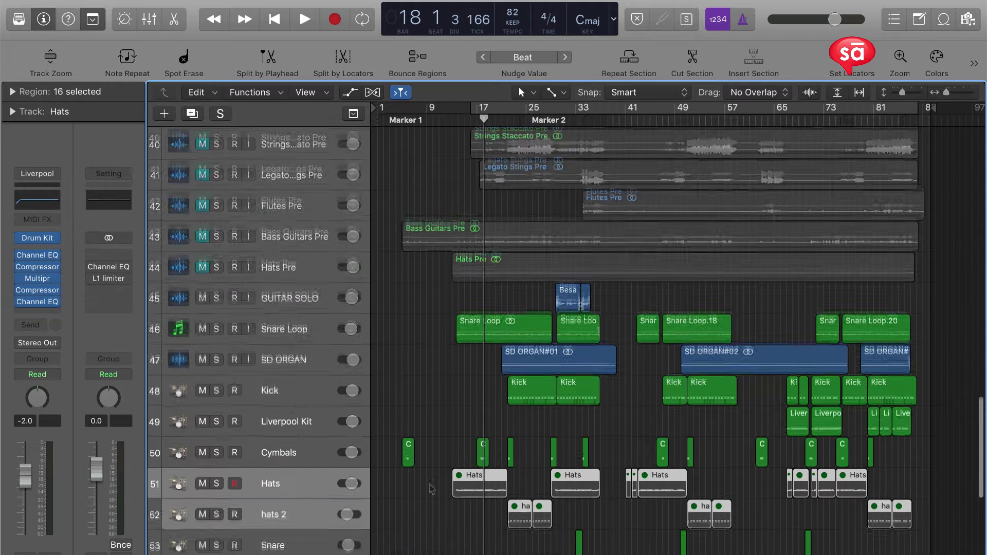
{"action": "scroll", "coordinate": [276, 483], "scroll_direction": "up", "scroll_amount": 10}
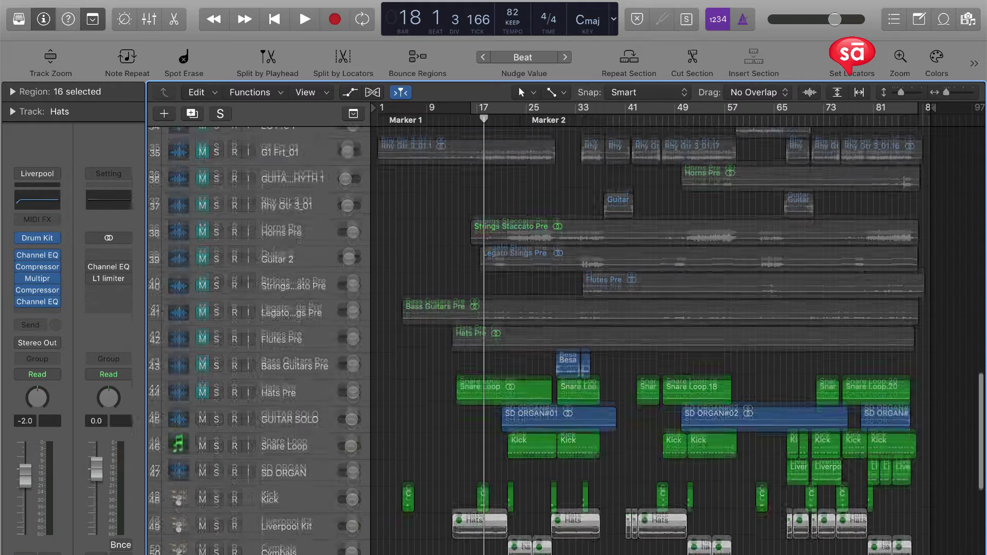
{"action": "scroll", "coordinate": [276, 339], "scroll_direction": "up", "scroll_amount": 3}
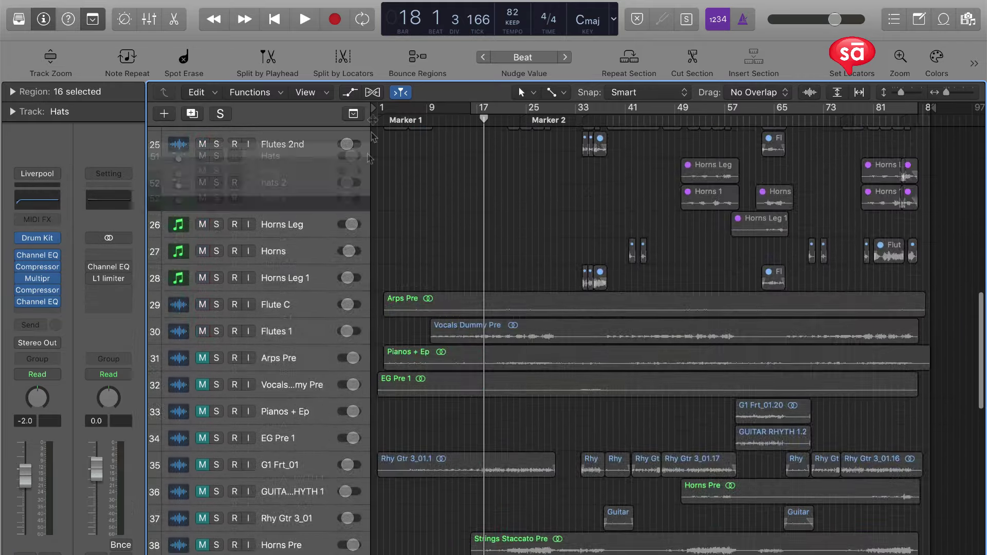
{"action": "scroll", "coordinate": [276, 339], "scroll_direction": "up", "scroll_amount": 12}
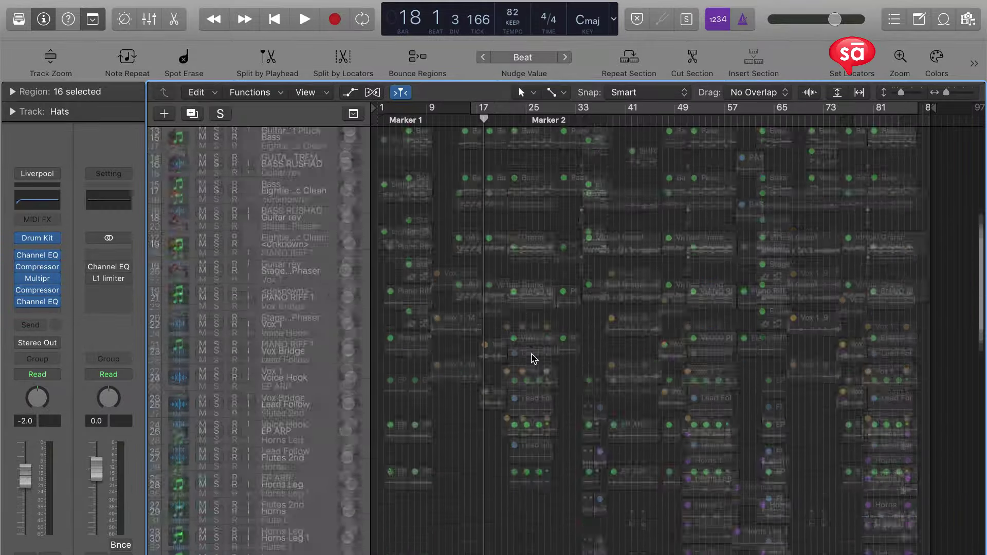
{"action": "scroll", "coordinate": [514, 360], "scroll_direction": "down", "scroll_amount": 20}
{"action": "scroll", "coordinate": [331, 207], "scroll_direction": "up", "scroll_amount": 2}
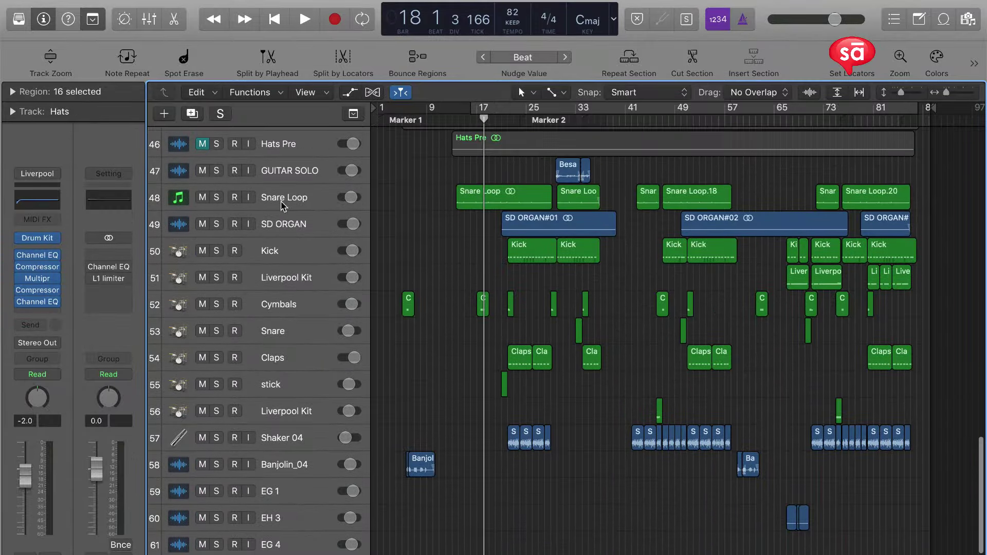
Listen to the SD ORGAN regions soloed from bar 24, stop playback and turn solo off.
{"action": "left_click", "coordinate": [283, 203]}
{"action": "key", "text": "super+Down"}
{"action": "key", "text": "super+Down"}
{"action": "left_click", "coordinate": [280, 229]}
{"action": "key", "text": "z"}
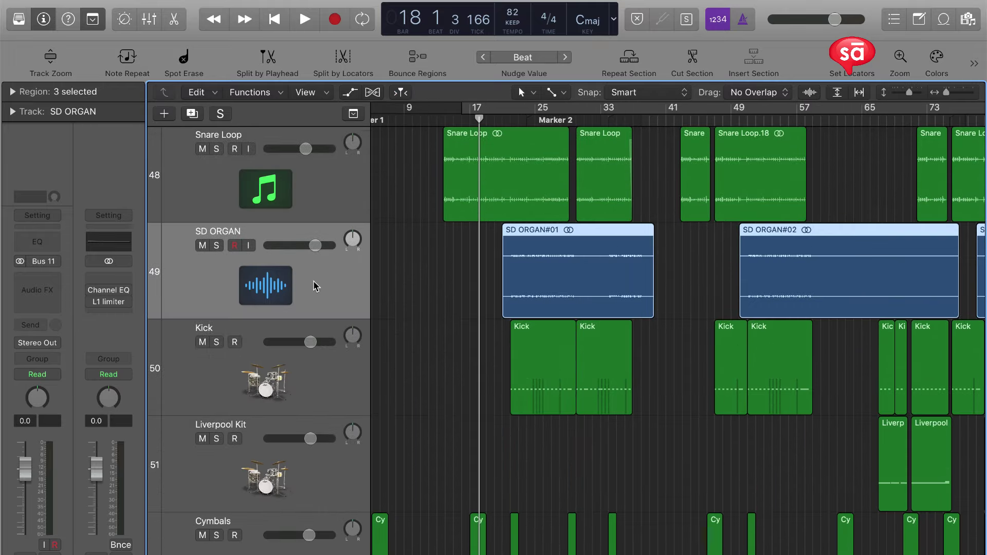
{"action": "key", "text": "ctrl+s"}
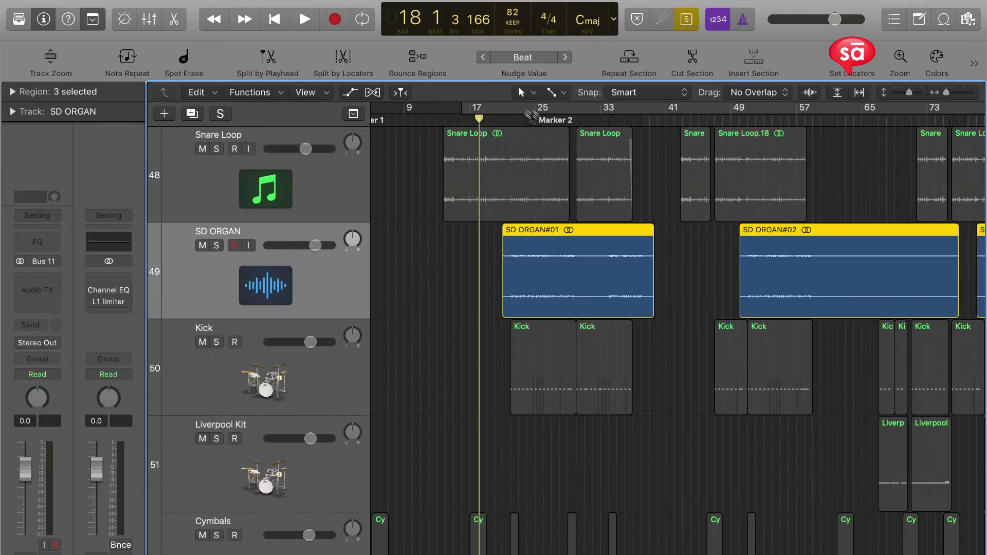
{"action": "scroll", "coordinate": [524, 118], "scroll_direction": "up", "scroll_amount": 5}
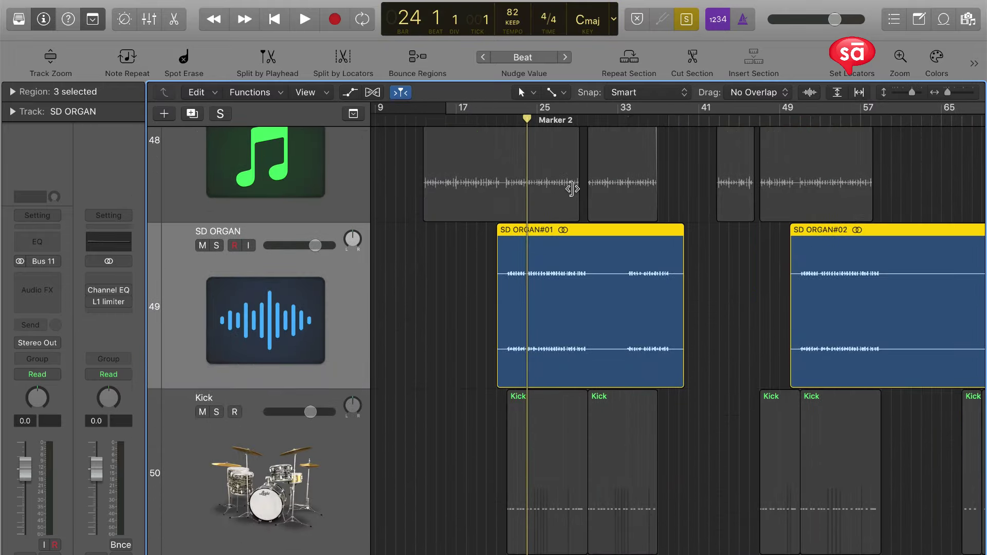
{"action": "key", "text": "z"}
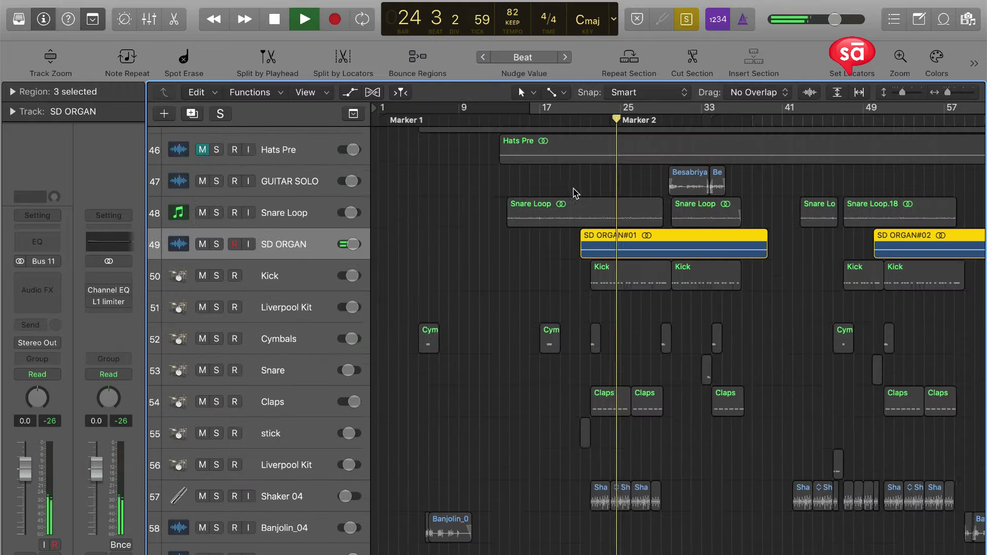
{"action": "key", "text": "space"}
{"action": "key", "text": "ctrl+s"}
{"action": "scroll", "coordinate": [580, 190], "scroll_direction": "down", "scroll_amount": 3}
{"action": "left_click", "coordinate": [437, 358]}
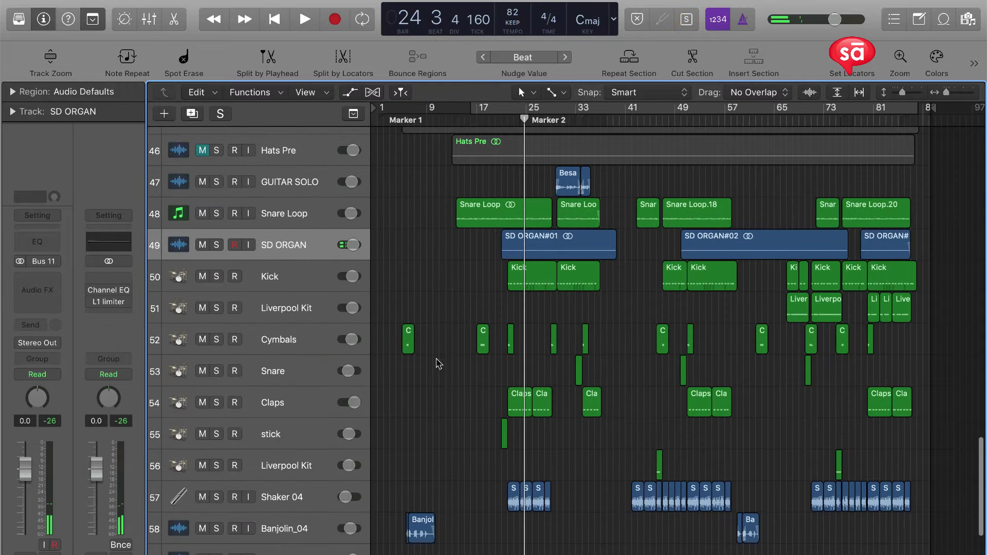
Isolate the Claps regions in solo, inspect them around bar 22 and turn solo off.
{"action": "scroll", "coordinate": [437, 359], "scroll_direction": "up", "scroll_amount": 3}
{"action": "scroll", "coordinate": [261, 494], "scroll_direction": "down", "scroll_amount": 3}
{"action": "left_click", "coordinate": [235, 320]}
{"action": "key", "text": "ctrl+s"}
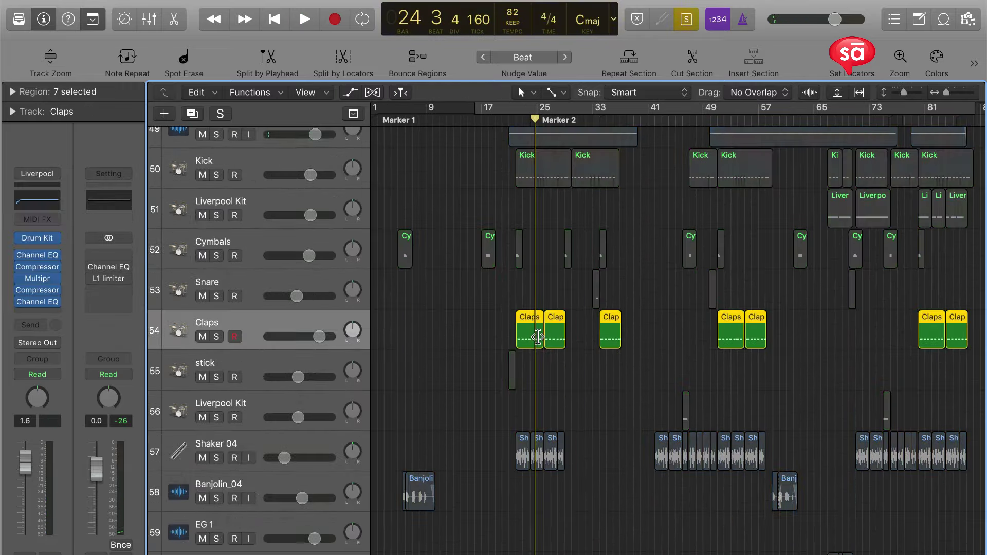
{"action": "key", "text": "z"}
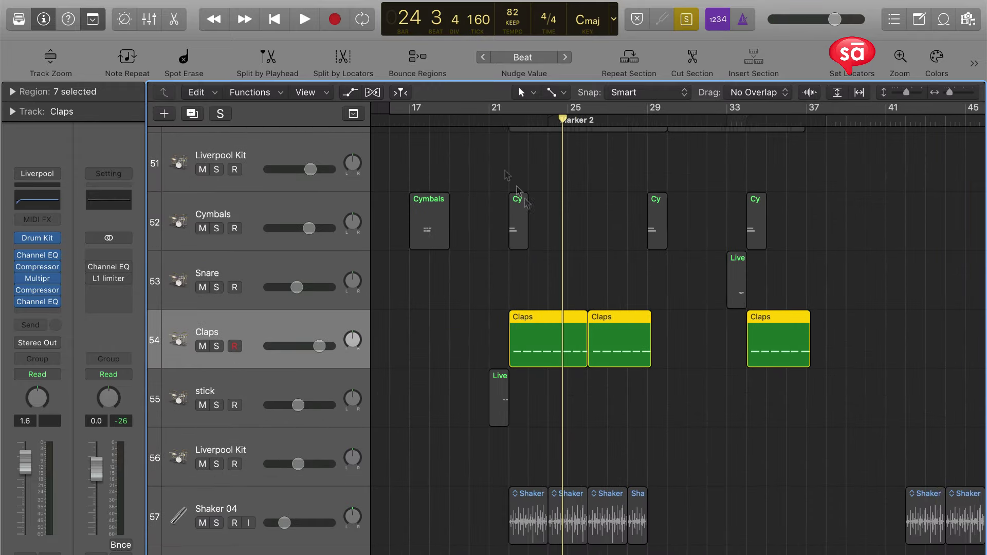
{"action": "key", "text": "z"}
{"action": "key", "text": "ctrl+s"}
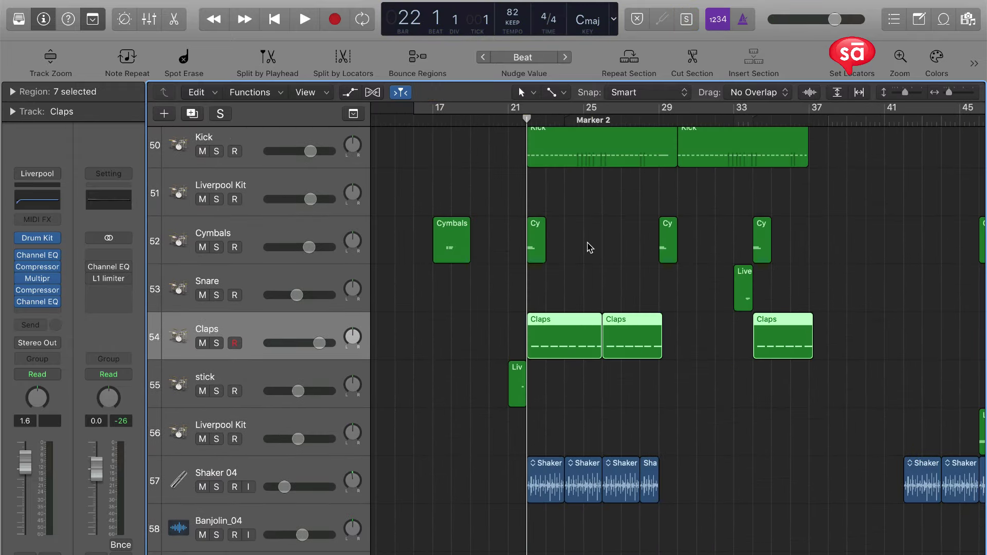
Play the full mix from bar 21 to hear the claps and stick against the other drums, and stop playback.
{"action": "scroll", "coordinate": [516, 140], "scroll_direction": "up", "scroll_amount": 5}
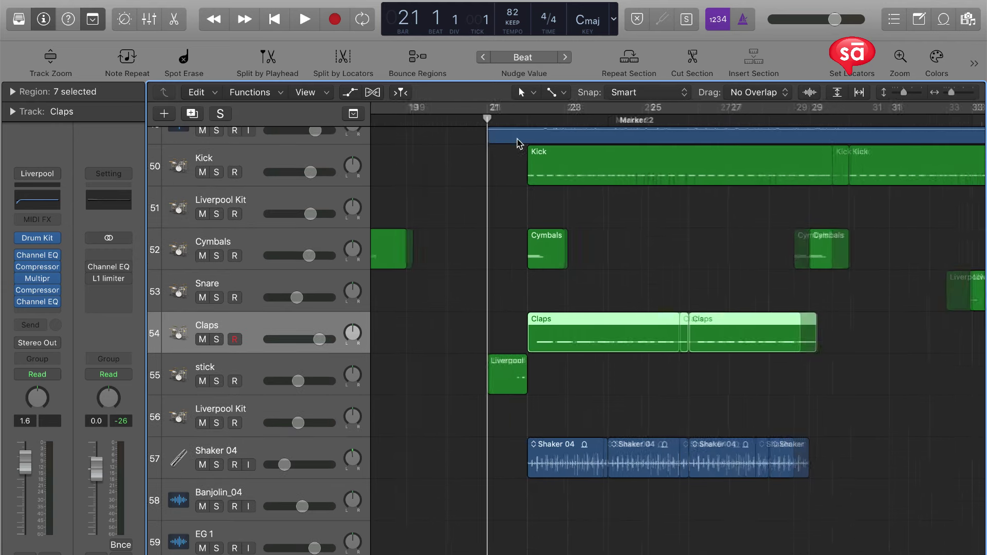
{"action": "left_click", "coordinate": [537, 289]}
{"action": "left_click_drag", "start_coordinate": [656, 303], "coordinate": [735, 377]}
{"action": "left_click", "coordinate": [772, 375]}
{"action": "key", "text": "space"}
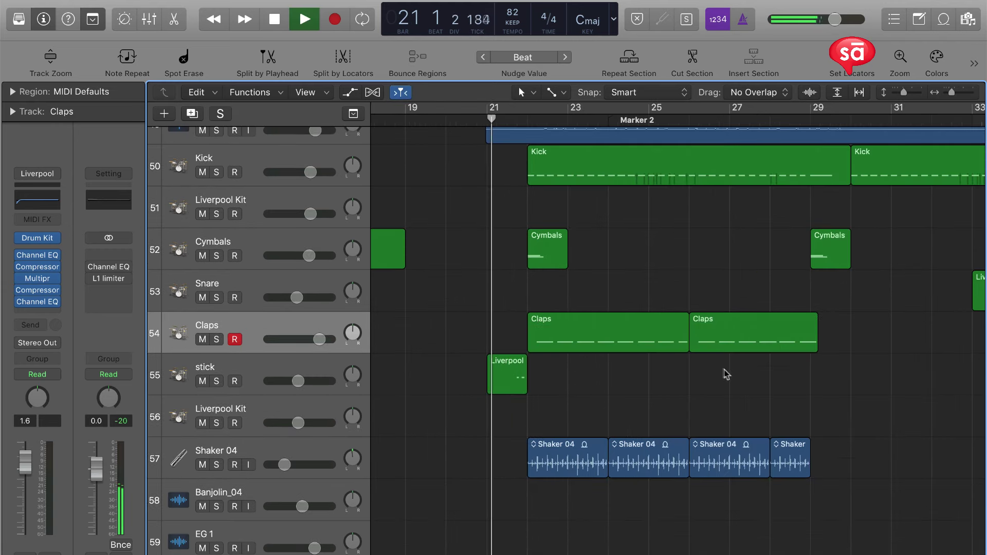
{"action": "scroll", "coordinate": [650, 370], "scroll_direction": "up", "scroll_amount": 3}
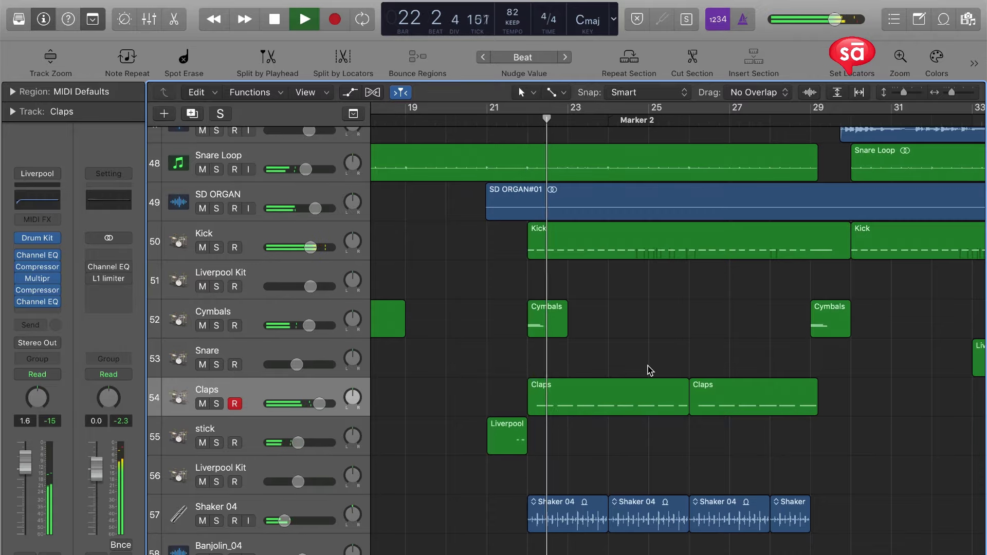
{"action": "left_click", "coordinate": [648, 365], "text": "ctrl+alt"}
{"action": "left_click", "coordinate": [648, 367], "text": "ctrl+alt"}
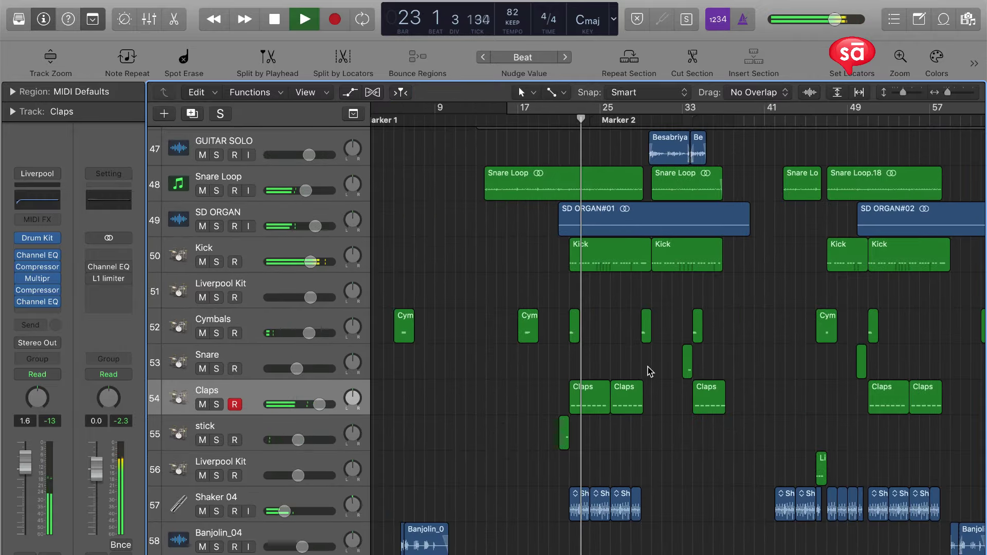
{"action": "scroll", "coordinate": [650, 371], "scroll_direction": "down", "scroll_amount": 8}
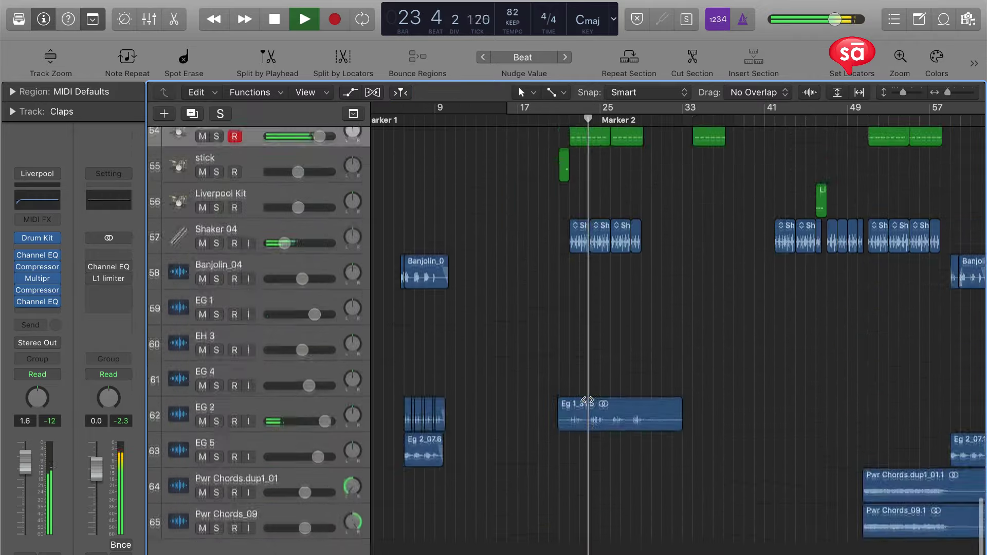
{"action": "scroll", "coordinate": [588, 400], "scroll_direction": "up", "scroll_amount": 6}
{"action": "key", "text": "super+Right"}
{"action": "key", "text": "super+Right"}
{"action": "key", "text": "super+Right"}
{"action": "key", "text": "space"}
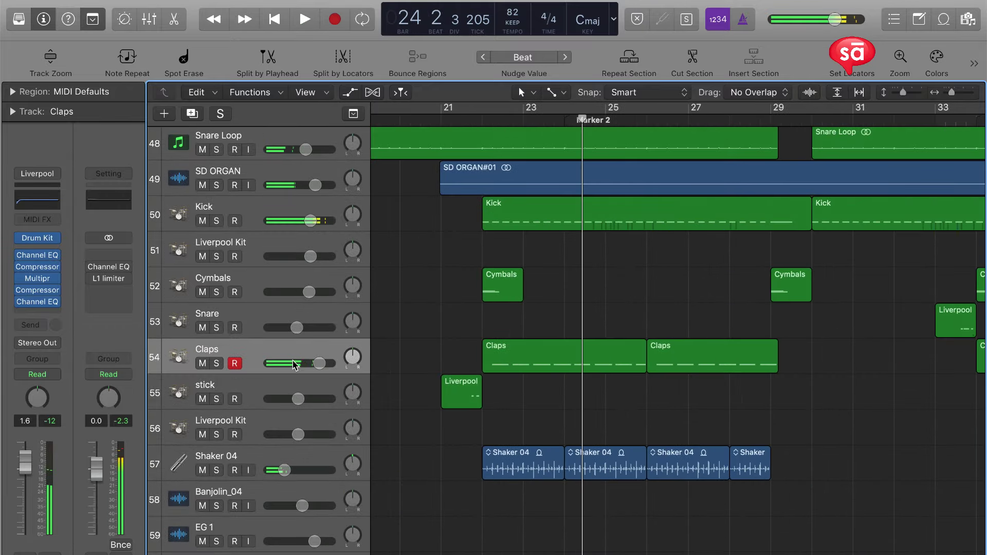
{"action": "left_click", "coordinate": [219, 364]}
{"action": "scroll", "coordinate": [555, 310], "scroll_direction": "down", "scroll_amount": 5}
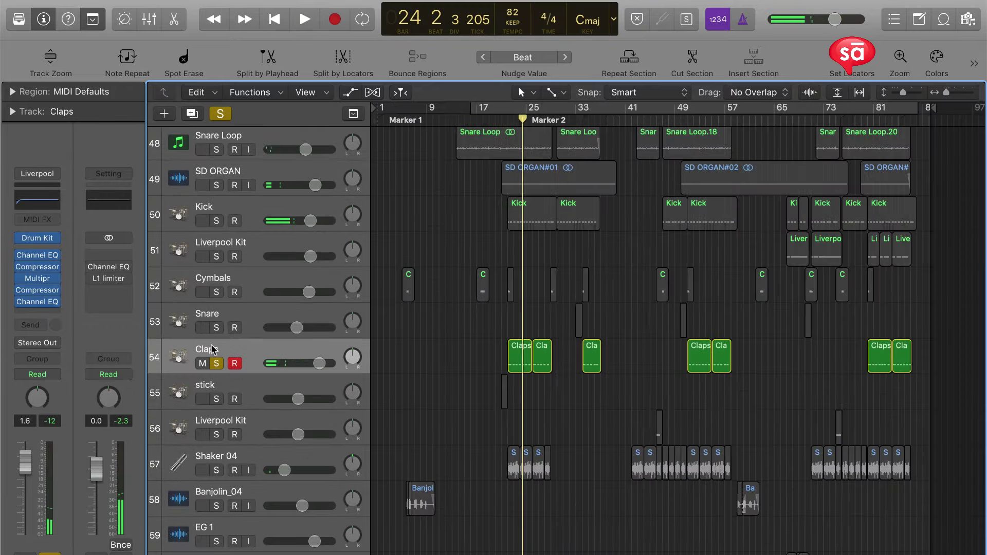
{"action": "left_click", "coordinate": [219, 363]}
{"action": "left_click", "coordinate": [222, 361]}
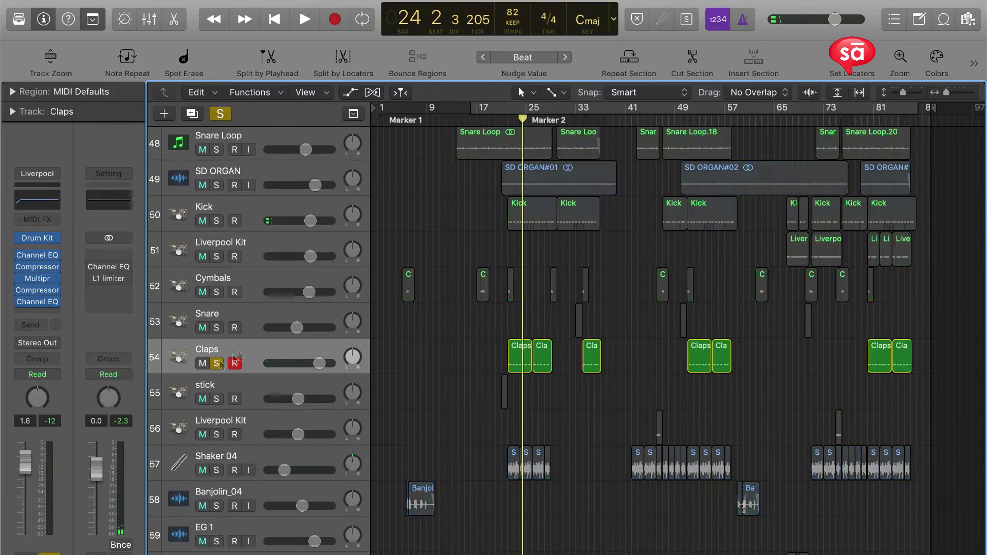
{"action": "left_click", "coordinate": [218, 364]}
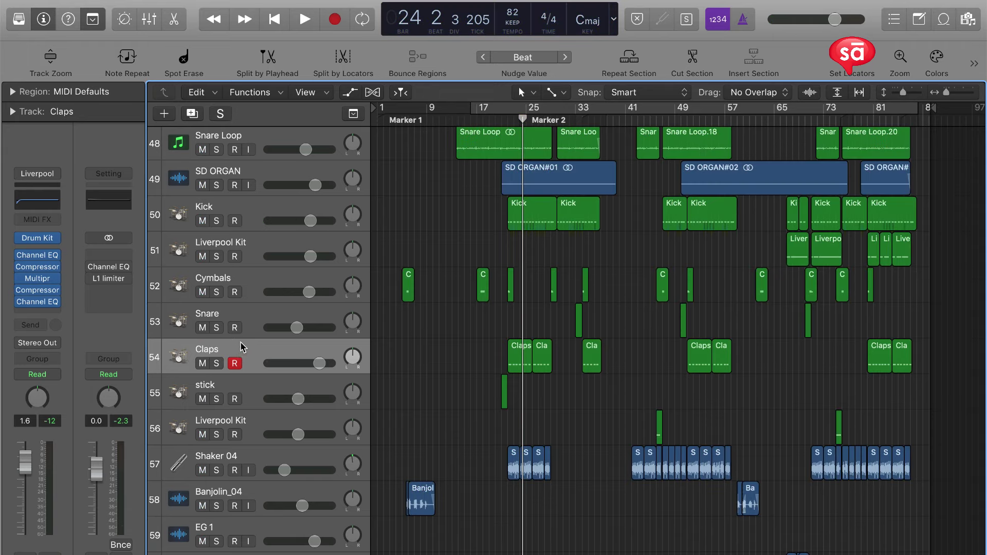
Select the Snare, Claps and stick tracks together and examine their regions along the timeline up to about bar 55.
{"action": "left_click", "coordinate": [245, 312], "text": "super"}
{"action": "left_click", "coordinate": [252, 394], "text": "super"}
{"action": "scroll", "coordinate": [422, 380], "scroll_direction": "up", "scroll_amount": 5}
{"action": "scroll", "coordinate": [422, 381], "scroll_direction": "down", "scroll_amount": 5}
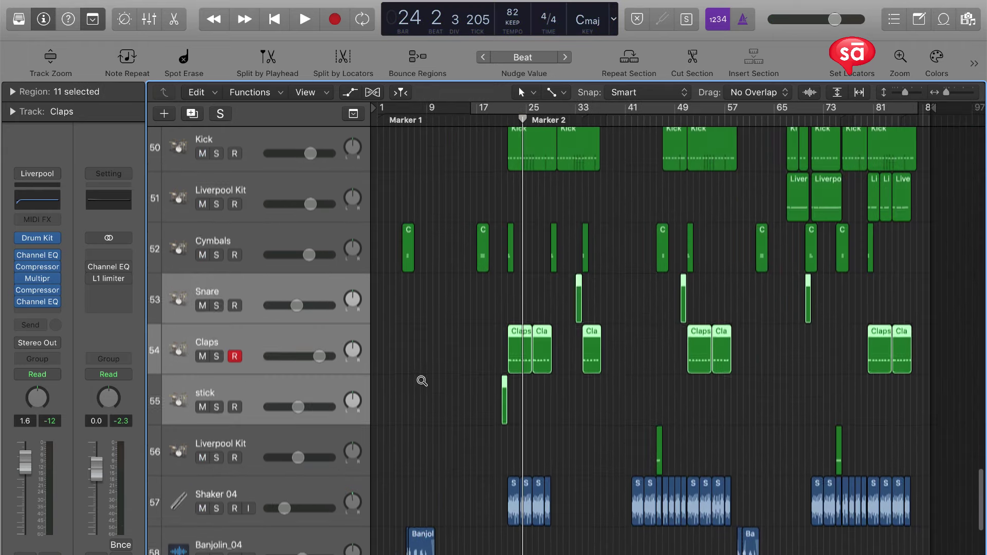
{"action": "scroll", "coordinate": [560, 412], "scroll_direction": "up", "scroll_amount": 5}
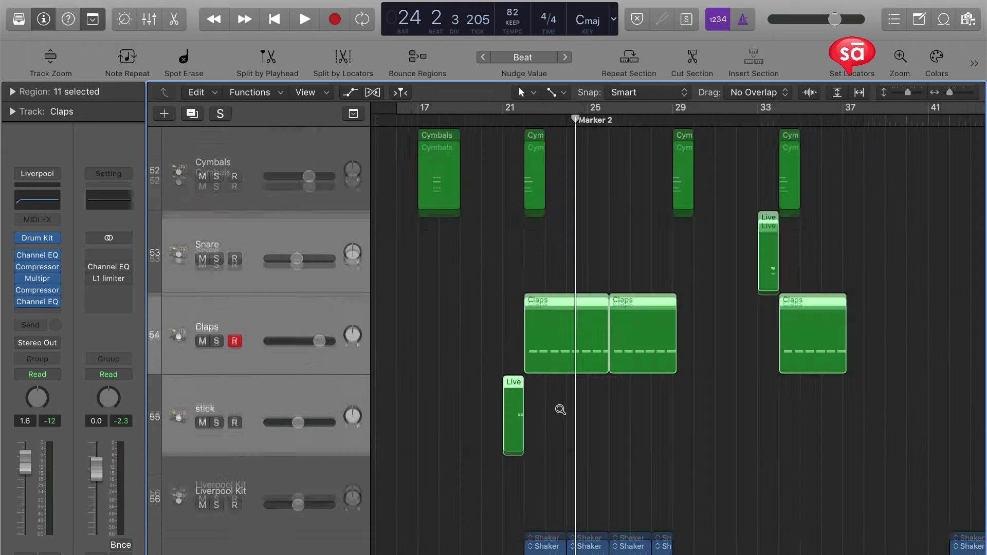
{"action": "scroll", "coordinate": [561, 412], "scroll_direction": "right", "scroll_amount": 10}
{"action": "scroll", "coordinate": [386, 430], "scroll_direction": "left", "scroll_amount": 5}
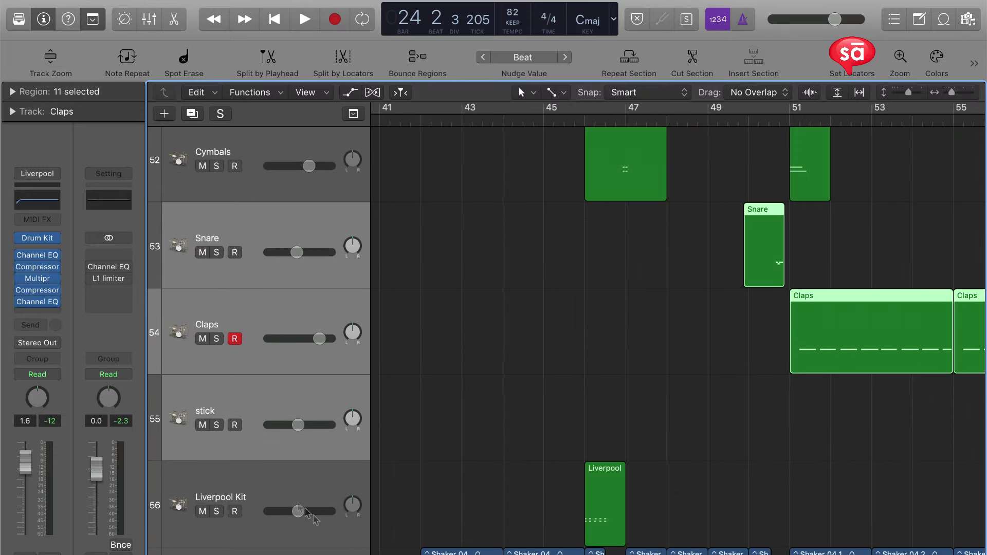
Listen to the Liverpool Kit track below stick soloed from bar 46, and turn its solo off.
{"action": "left_click", "coordinate": [220, 511]}
{"action": "key", "text": "space"}
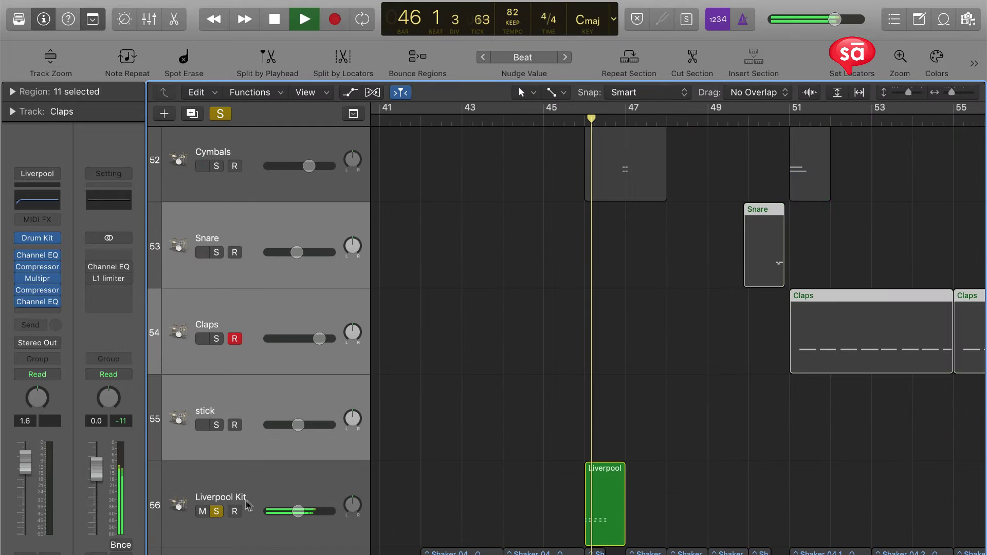
{"action": "left_click", "coordinate": [217, 511]}
{"action": "key", "text": "z"}
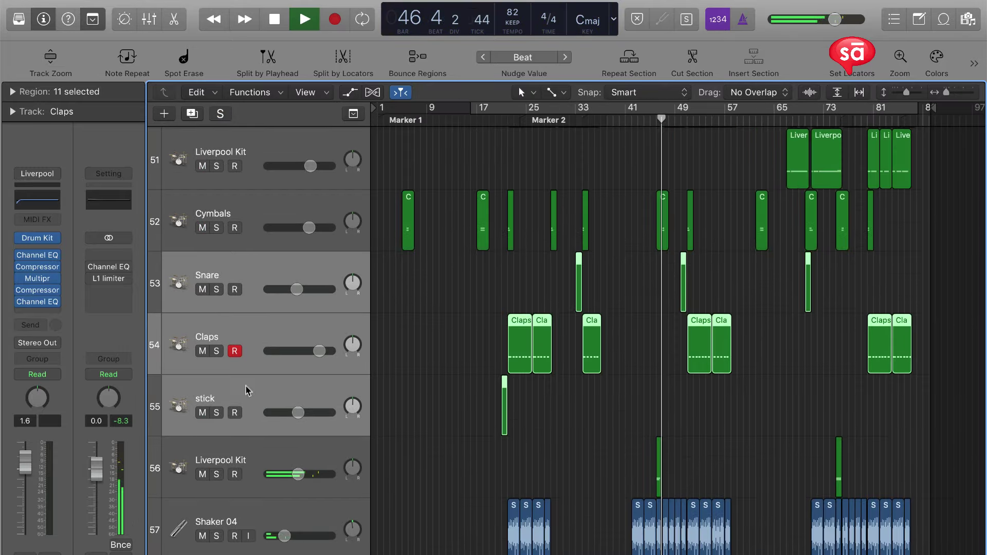
Bounce the Snare, Claps and stick regions in place to a new track named Claps + snare Pre, muting the sources.
{"action": "left_click", "coordinate": [247, 388]}
{"action": "left_click", "coordinate": [266, 277], "text": "shift"}
{"action": "key", "text": "space"}
{"action": "key", "text": "ctrl+b"}
{"action": "type", "text": "Claps + snare"}
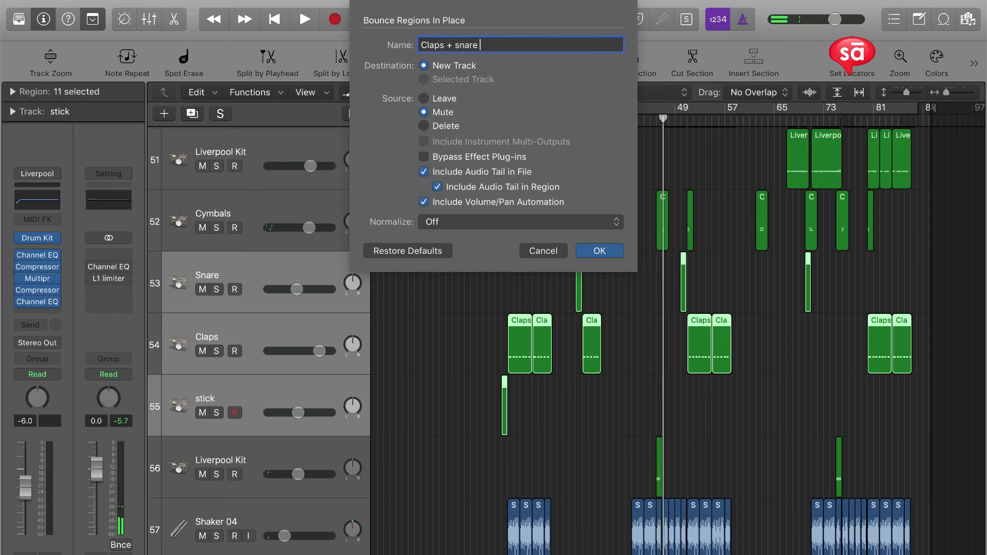
{"action": "key", "text": "Return"}
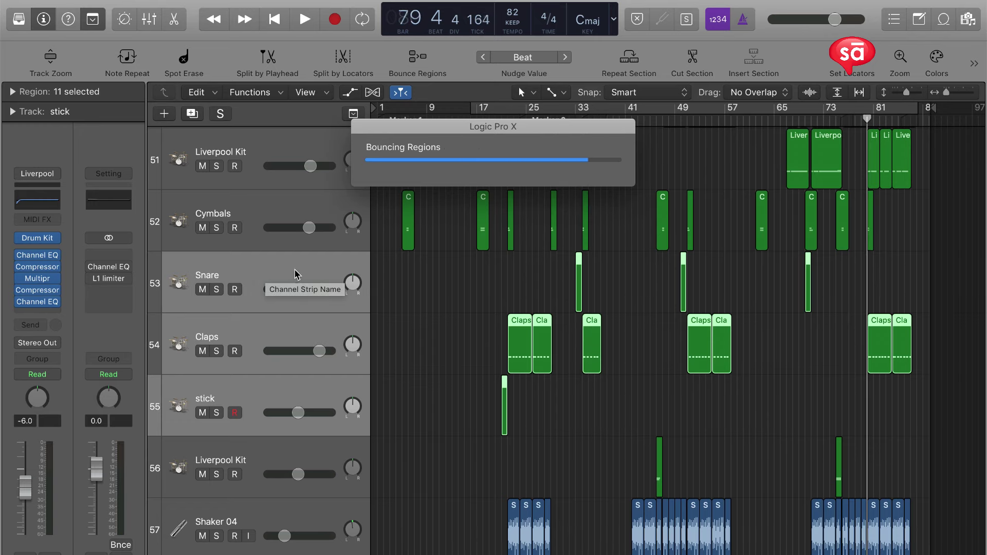
Move the Claps + snare Pre track up to directly below Hats Pre and mute it.
{"action": "scroll", "coordinate": [412, 398], "scroll_direction": "down", "scroll_amount": 4}
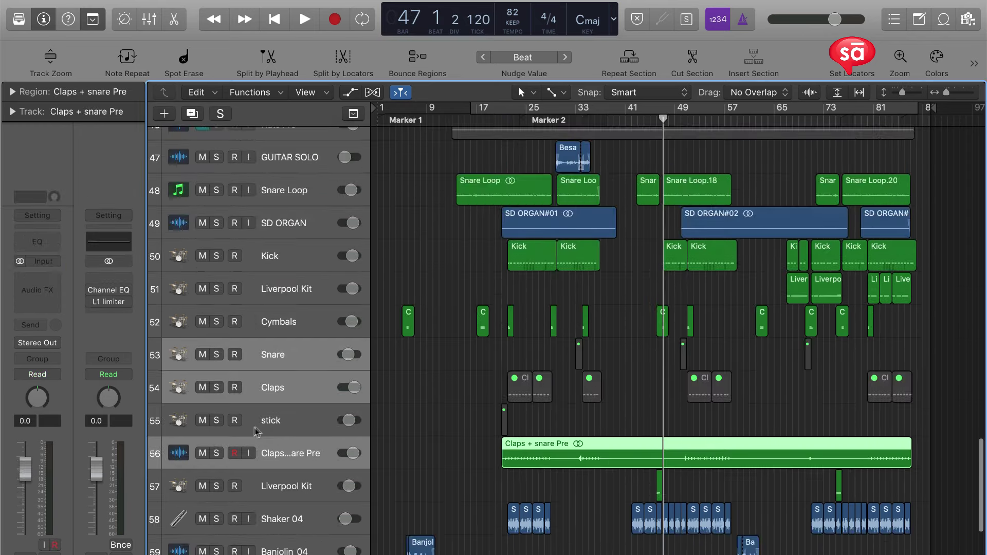
{"action": "left_click", "coordinate": [308, 464]}
{"action": "scroll", "coordinate": [325, 466], "scroll_direction": "down", "scroll_amount": 3}
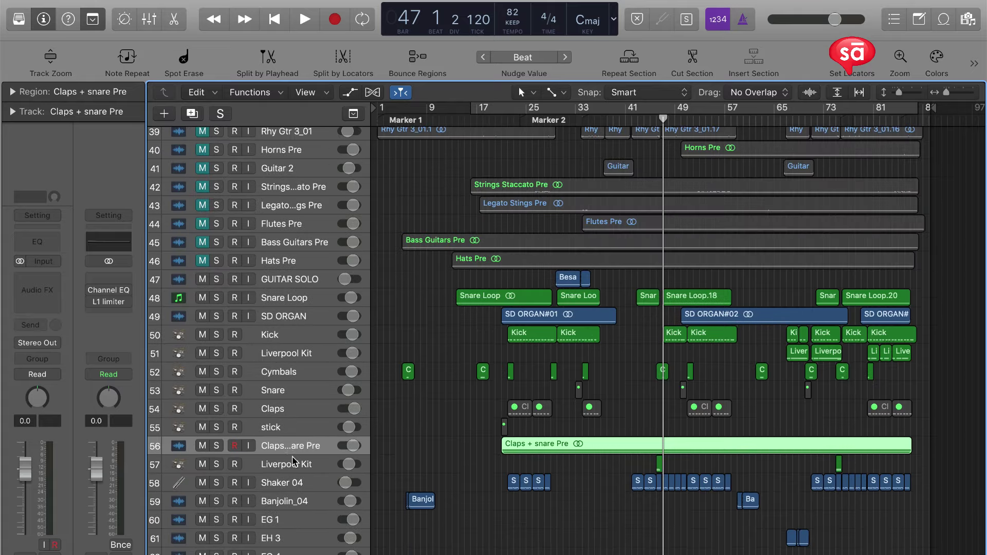
{"action": "left_click_drag", "start_coordinate": [299, 447], "coordinate": [203, 280]}
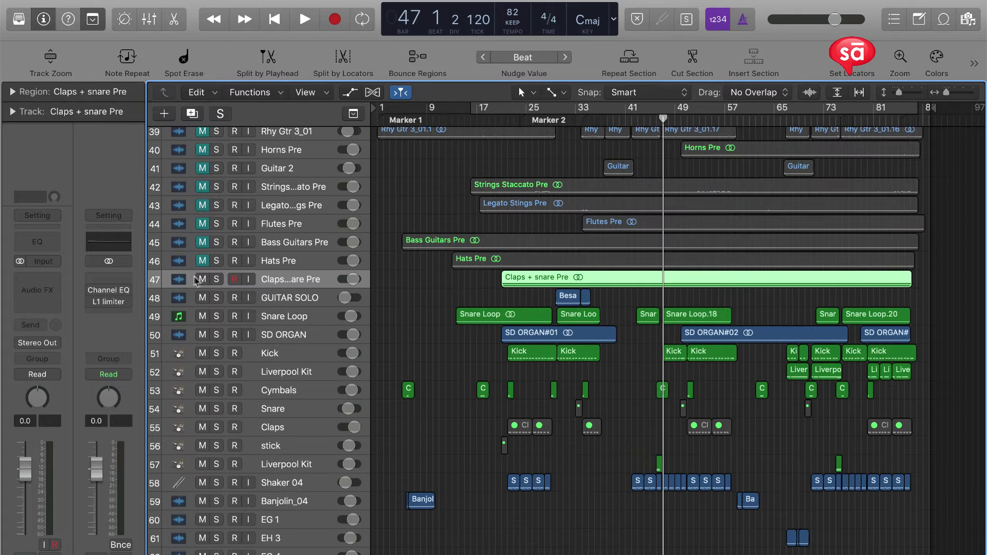
{"action": "left_click", "coordinate": [201, 279]}
Move the Snare, Claps and stick tracks together up among the source tracks above the Pre bounces, near Flutes 1.
{"action": "key", "text": "super+Down"}
{"action": "key", "text": "super+Down"}
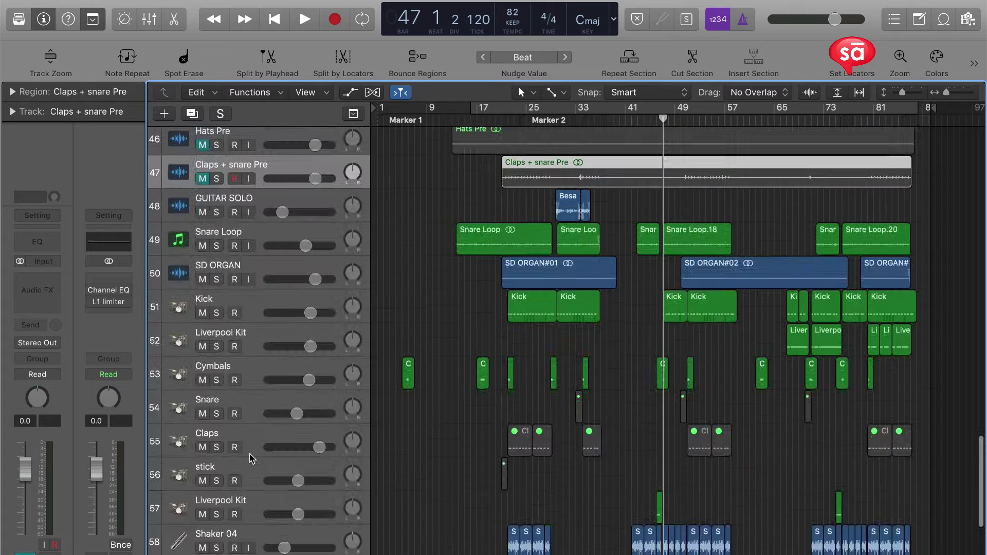
{"action": "left_click", "coordinate": [247, 433]}
{"action": "left_click", "coordinate": [247, 496], "text": "shift"}
{"action": "left_click", "coordinate": [244, 486], "text": "shift"}
{"action": "left_click", "coordinate": [246, 403], "text": "super"}
{"action": "key", "text": "super+Up"}
{"action": "key", "text": "super+Up"}
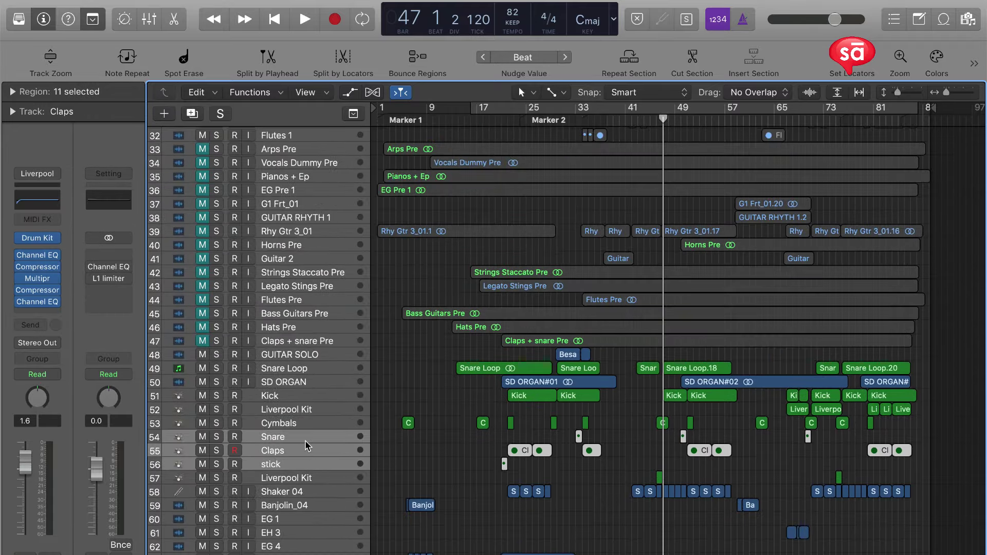
{"action": "left_click_drag", "start_coordinate": [305, 441], "coordinate": [304, 136]}
Examine the remaining unbounced tracks from GUITAR SOLO and Kick down to Pwr Chords_09.
{"action": "scroll", "coordinate": [449, 252], "scroll_direction": "down", "scroll_amount": 10}
{"action": "key", "text": "super+Down"}
{"action": "key", "text": "super+Down"}
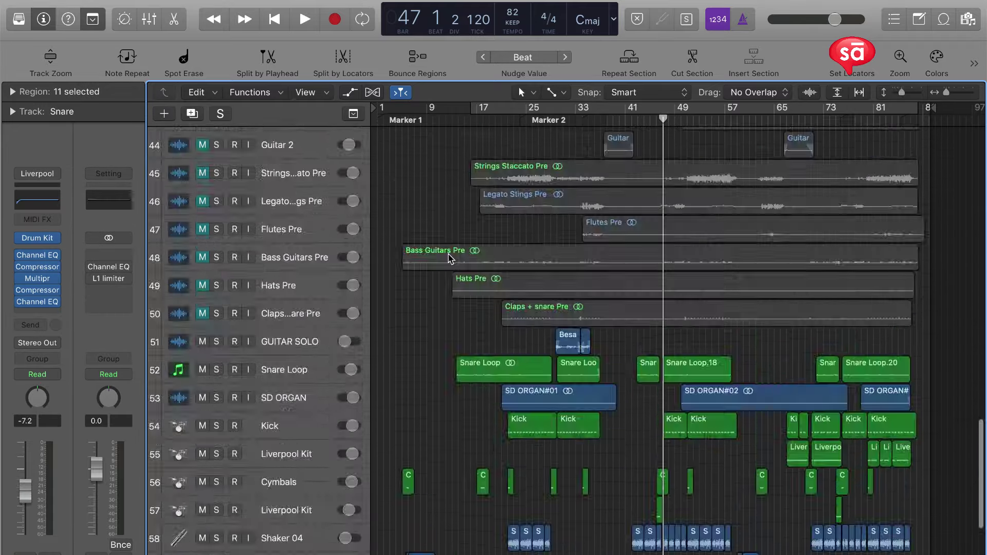
{"action": "key", "text": "super+Down"}
{"action": "key", "text": "super+Down"}
{"action": "left_click", "coordinate": [326, 438]}
{"action": "scroll", "coordinate": [462, 411], "scroll_direction": "down", "scroll_amount": 10}
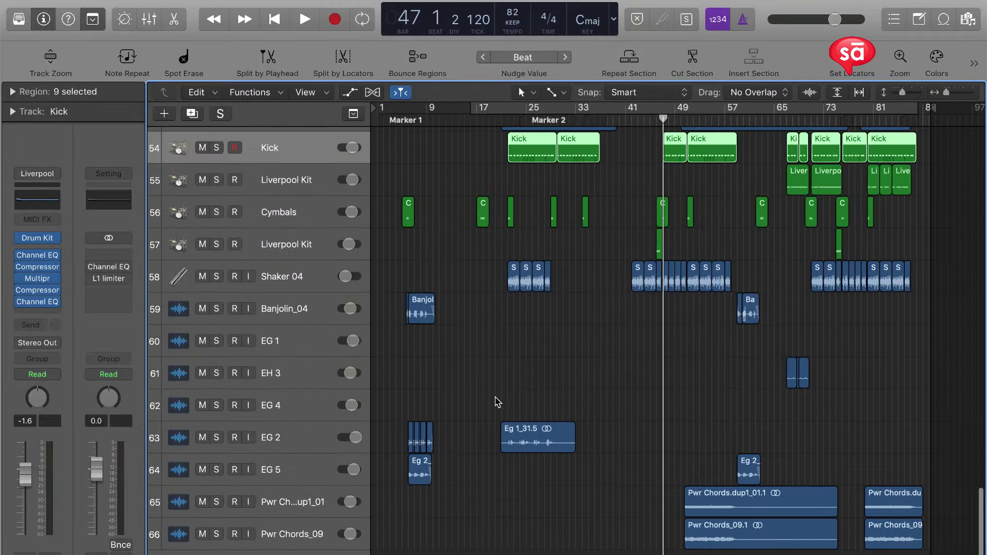
Select the Pwr Chords.dup1_01 and Pwr Chords_09 tracks together and inspect their regions.
{"action": "left_click", "coordinate": [302, 506]}
{"action": "left_click", "coordinate": [307, 532], "text": "shift"}
{"action": "scroll", "coordinate": [538, 409], "scroll_direction": "up", "scroll_amount": 5}
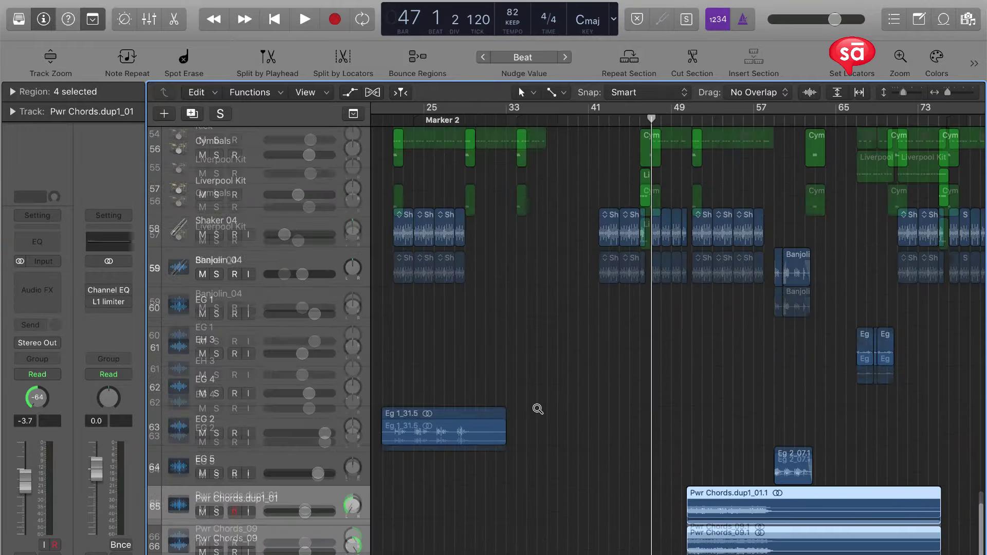
{"action": "left_click", "coordinate": [537, 409], "text": "ctrl+alt"}
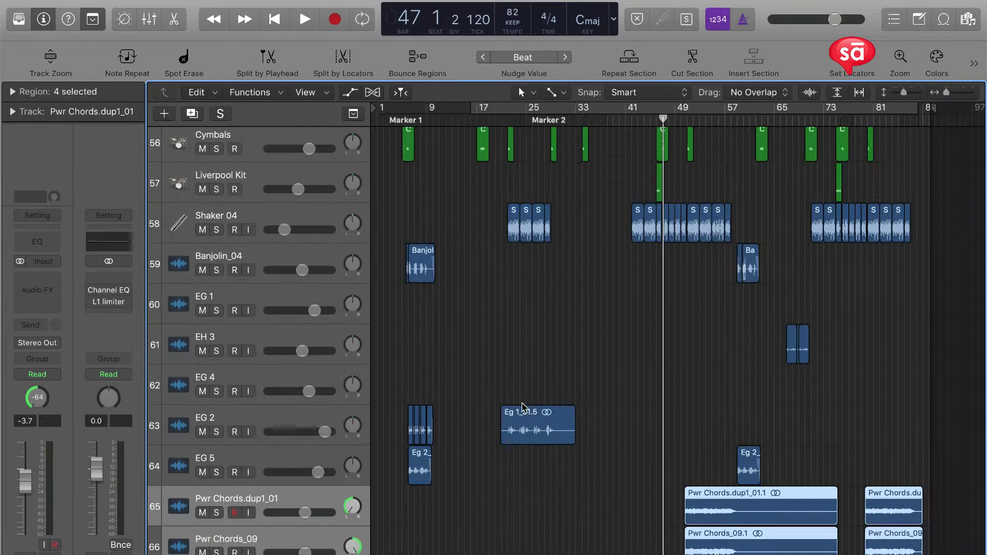
{"action": "left_click", "coordinate": [523, 408], "text": "ctrl+alt"}
{"action": "left_click", "coordinate": [569, 408], "text": "ctrl+alt"}
{"action": "left_click", "coordinate": [568, 407], "text": "ctrl+alt"}
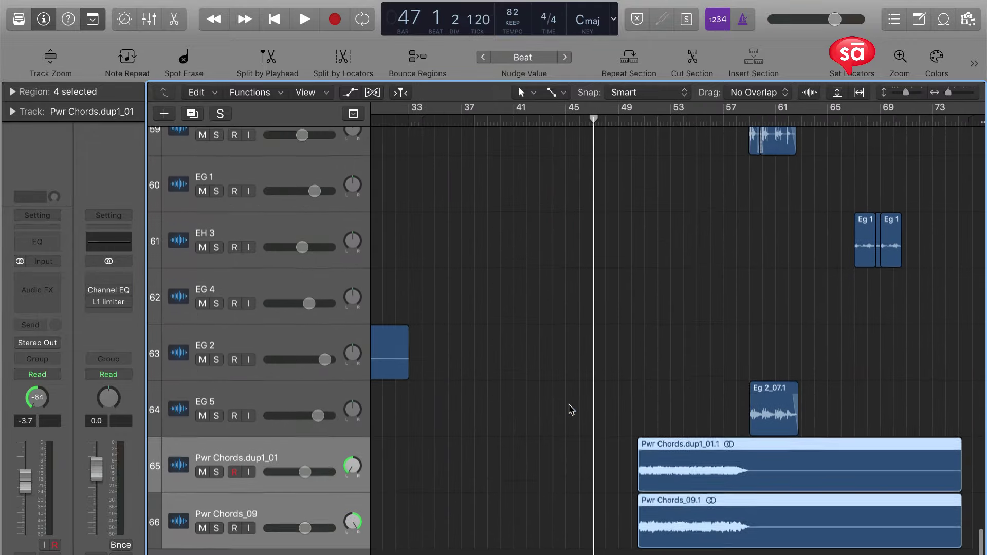
Solo the first pair of power chords regions and play them from bar 51.
{"action": "scroll", "coordinate": [579, 407], "scroll_direction": "right", "scroll_amount": 1}
{"action": "left_click", "coordinate": [526, 150]}
{"action": "left_click_drag", "start_coordinate": [471, 506], "coordinate": [540, 411]}
{"action": "scroll", "coordinate": [566, 410], "scroll_direction": "up", "scroll_amount": 3}
{"action": "scroll", "coordinate": [560, 414], "scroll_direction": "down", "scroll_amount": 2}
{"action": "key", "text": "ctrl+s"}
{"action": "key", "text": "super+Right"}
{"action": "key", "text": "super+Right"}
{"action": "key", "text": "super+Right"}
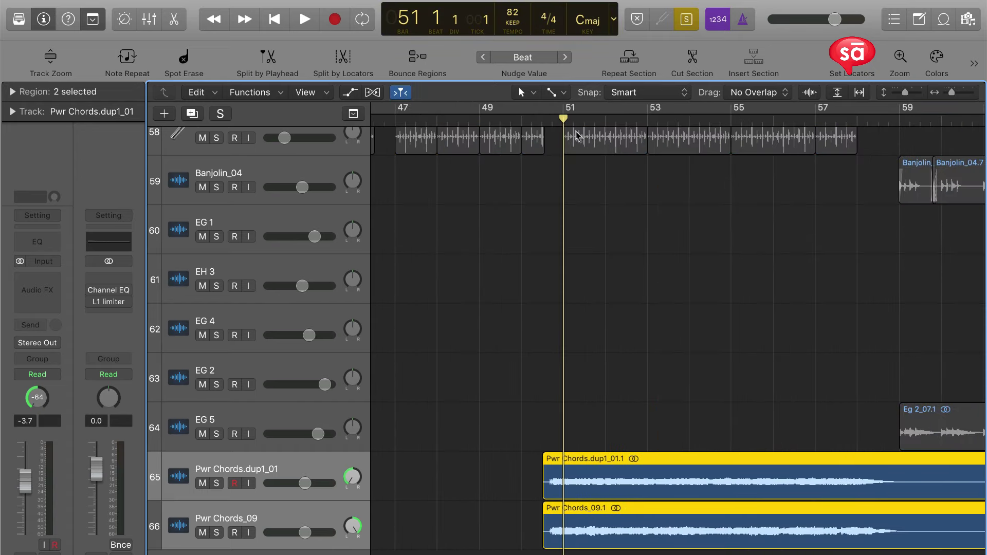
{"action": "key", "text": "space"}
{"action": "key", "text": "super+Left"}
{"action": "key", "text": "super+Left"}
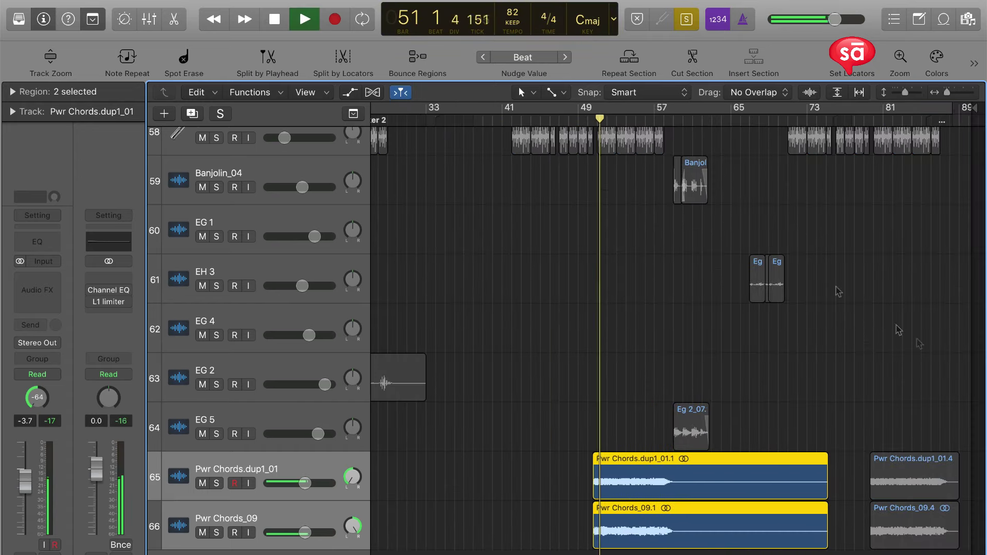
Select all four power chords regions and bounce them in place to a new track named Power Chords Pre, muting the sources.
{"action": "left_click", "coordinate": [907, 465], "text": "shift"}
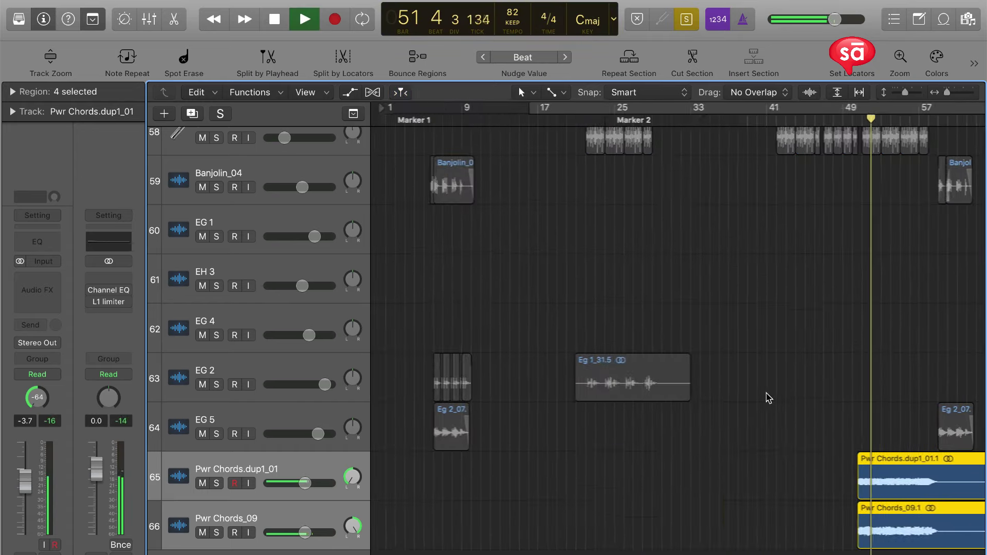
{"action": "key", "text": "space"}
{"action": "left_click", "coordinate": [770, 397]}
{"action": "key", "text": "super+Left"}
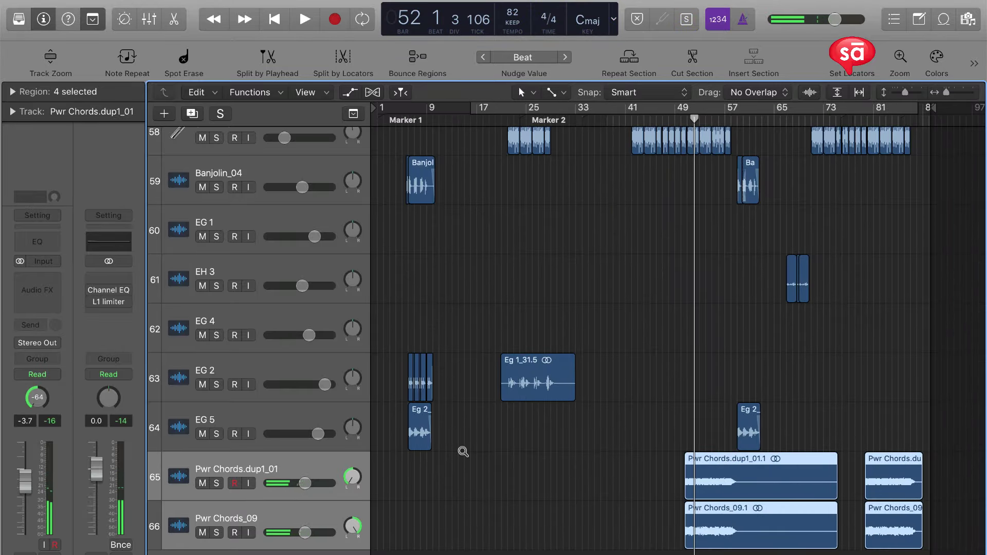
{"action": "scroll", "coordinate": [463, 450], "scroll_direction": "right", "scroll_amount": 4}
{"action": "scroll", "coordinate": [459, 448], "scroll_direction": "left", "scroll_amount": 10}
{"action": "scroll", "coordinate": [457, 448], "scroll_direction": "left", "scroll_amount": 4}
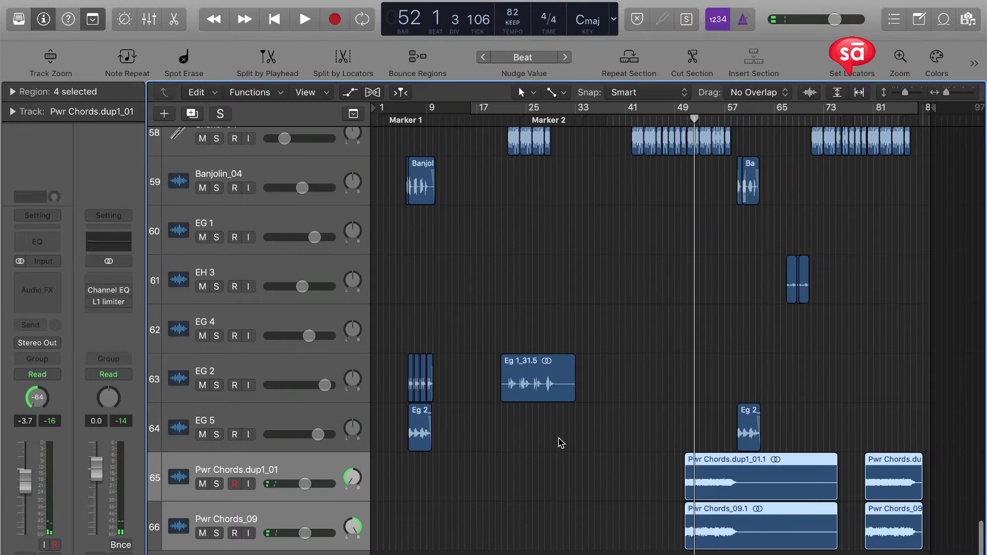
{"action": "key", "text": "ctrl+b"}
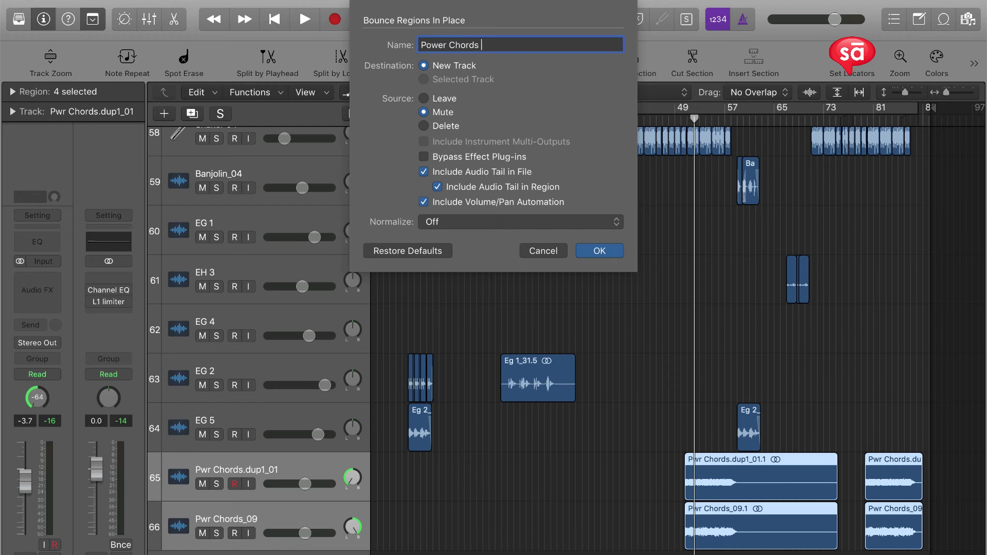
{"action": "key", "text": "Return"}
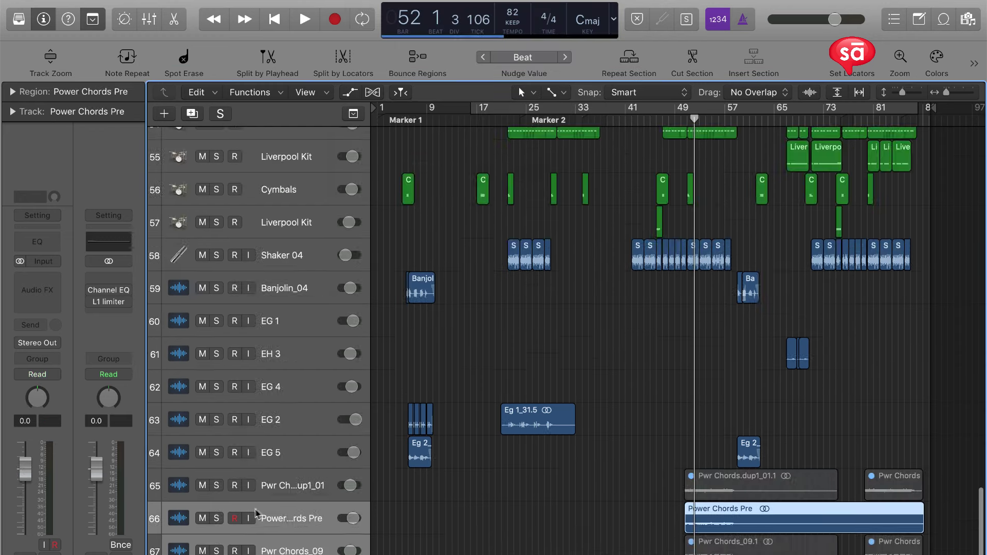
Move the Power Chords Pre track up to directly below Claps + snare Pre and mute it.
{"action": "left_click", "coordinate": [329, 546]}
{"action": "key", "text": "Up"}
{"action": "key", "text": "super+Up"}
{"action": "key", "text": "super+Up"}
{"action": "key", "text": "super+Up"}
{"action": "key", "text": "super+Up"}
{"action": "key", "text": "super+Up"}
{"action": "key", "text": "super+Up"}
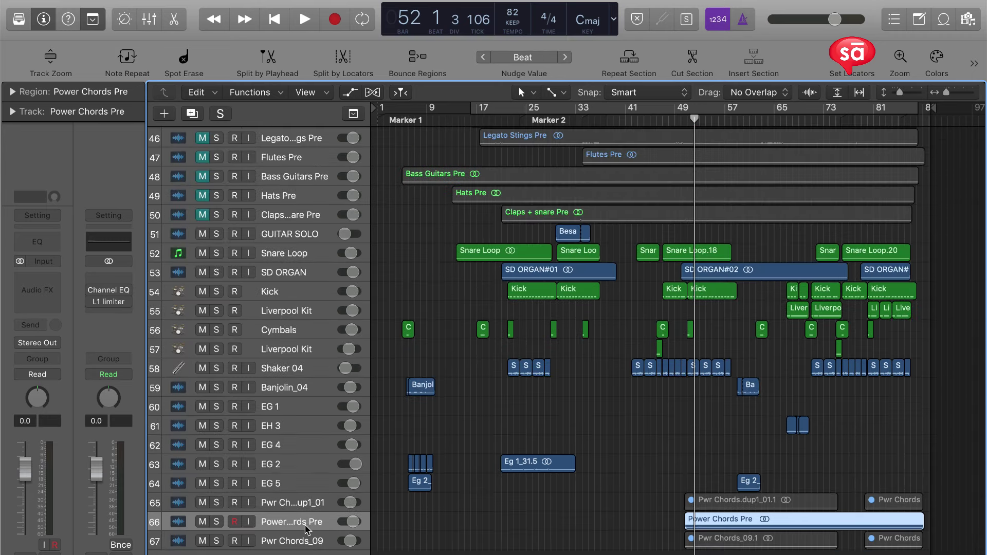
{"action": "left_click_drag", "start_coordinate": [320, 520], "coordinate": [230, 235]}
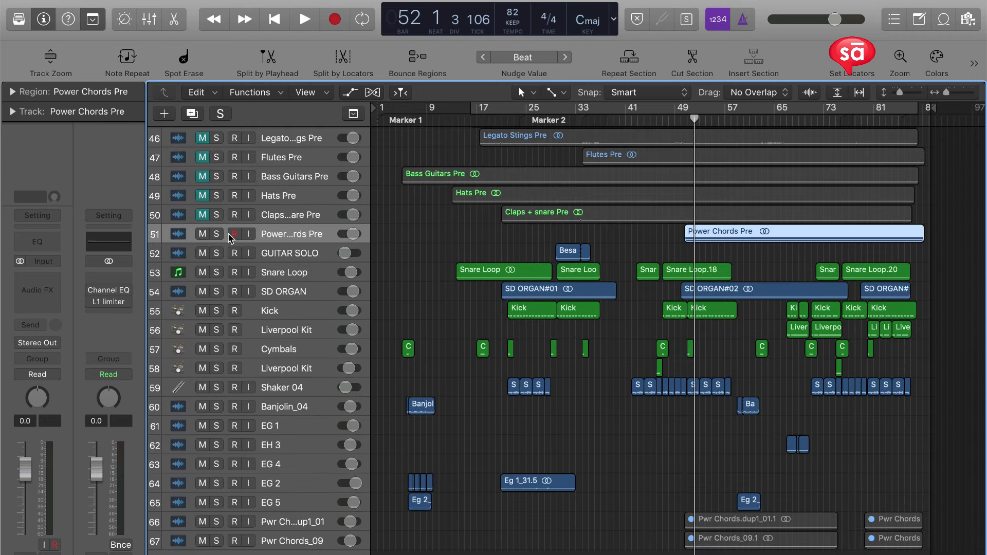
Move the Pwr Chords.dup1_01 and Pwr Chords_09 tracks together up among the source tracks above the Pre bounces.
{"action": "left_click", "coordinate": [309, 524]}
{"action": "left_click", "coordinate": [322, 540], "text": "shift"}
{"action": "scroll", "coordinate": [305, 523], "scroll_direction": "up", "scroll_amount": 10}
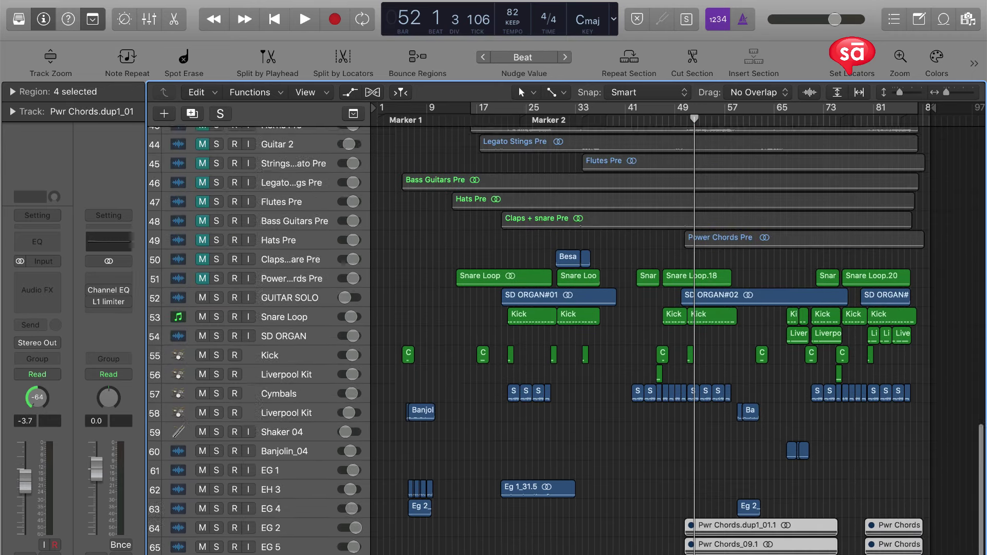
{"action": "left_click_drag", "start_coordinate": [311, 130], "coordinate": [310, 144]}
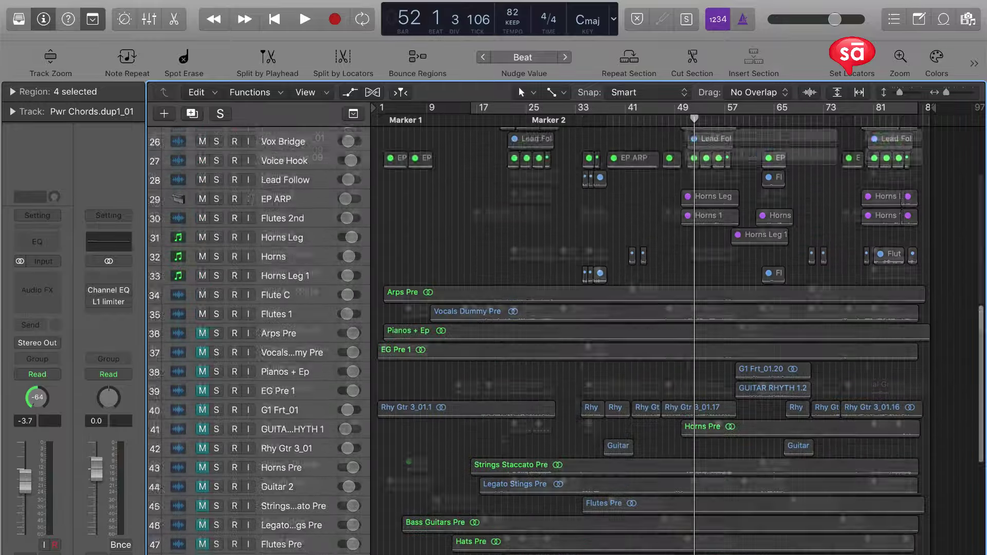
{"action": "scroll", "coordinate": [498, 365], "scroll_direction": "down", "scroll_amount": 20}
{"action": "key", "text": "super+Down"}
{"action": "key", "text": "super+Down"}
{"action": "key", "text": "super+Down"}
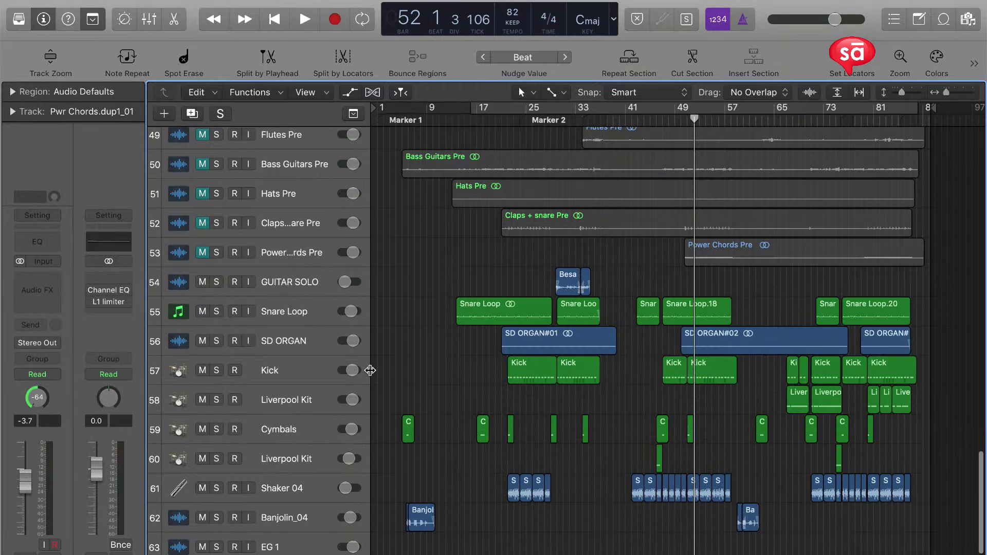
Select the Snare Loop track and play its regions soloed from about bar 17.
{"action": "left_click", "coordinate": [250, 307]}
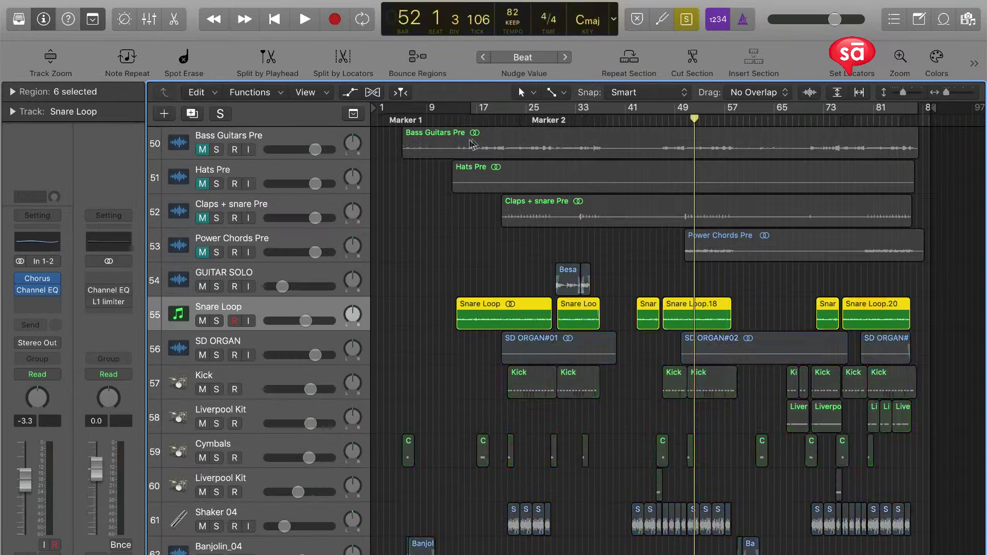
{"action": "scroll", "coordinate": [472, 366], "scroll_direction": "down", "scroll_amount": 5}
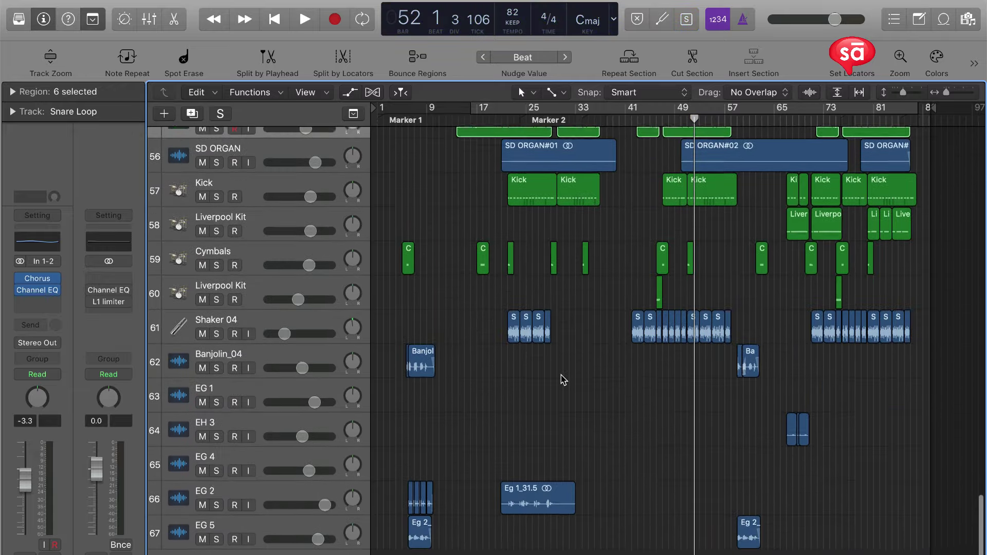
{"action": "scroll", "coordinate": [561, 378], "scroll_direction": "up", "scroll_amount": 3}
{"action": "key", "text": "ctrl+s"}
{"action": "left_click", "coordinate": [482, 120]}
{"action": "key", "text": "space"}
{"action": "key", "text": "super+Right"}
{"action": "key", "text": "super+Down"}
{"action": "key", "text": "space"}
{"action": "key", "text": "ctrl+s"}
{"action": "scroll", "coordinate": [488, 183], "scroll_direction": "left", "scroll_amount": 3}
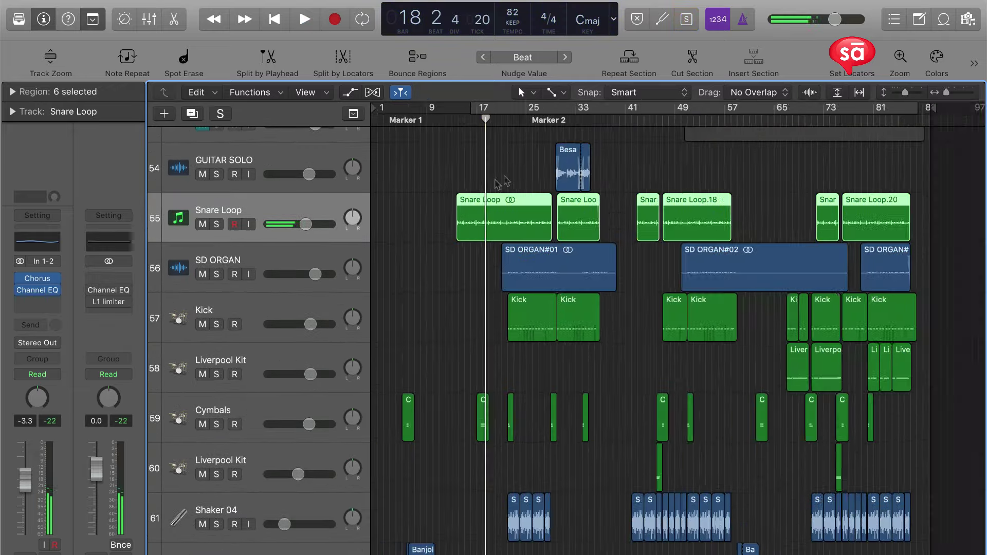
Compare the Snare Loop regions around bar 21 with the Claps + snare Pre bounce.
{"action": "key", "text": "ctrl+s"}
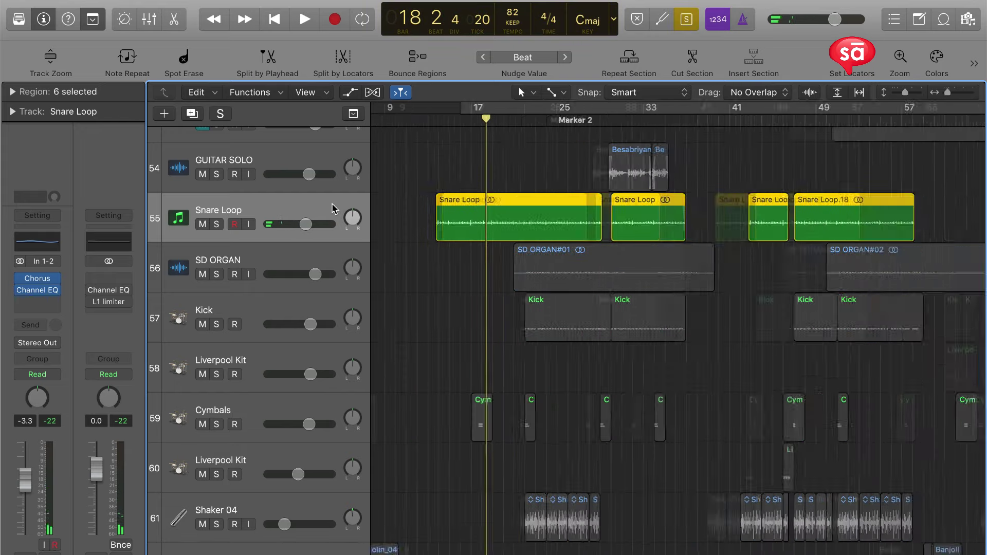
{"action": "key", "text": "ctrl+s"}
{"action": "key", "text": "z"}
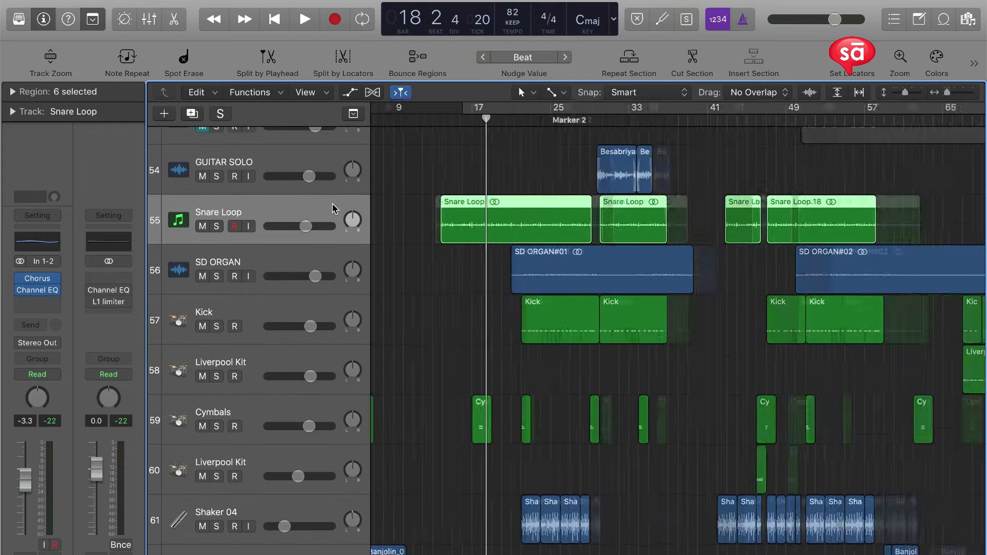
{"action": "key", "text": "ctrl+s"}
{"action": "mouse_move", "coordinate": [504, 119]}
{"action": "left_mouse_down"}
{"action": "mouse_move", "coordinate": [541, 119]}
{"action": "mouse_move", "coordinate": [521, 118]}
{"action": "left_mouse_up"}
{"action": "key", "text": "z"}
{"action": "key", "text": "ctrl+s"}
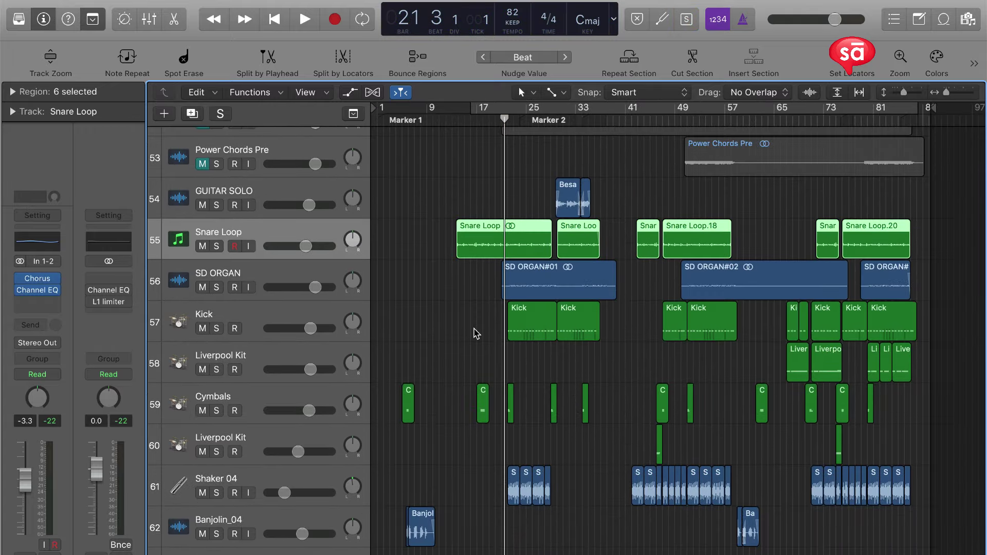
{"action": "scroll", "coordinate": [477, 333], "scroll_direction": "down", "scroll_amount": 3}
{"action": "scroll", "coordinate": [475, 336], "scroll_direction": "up", "scroll_amount": 5}
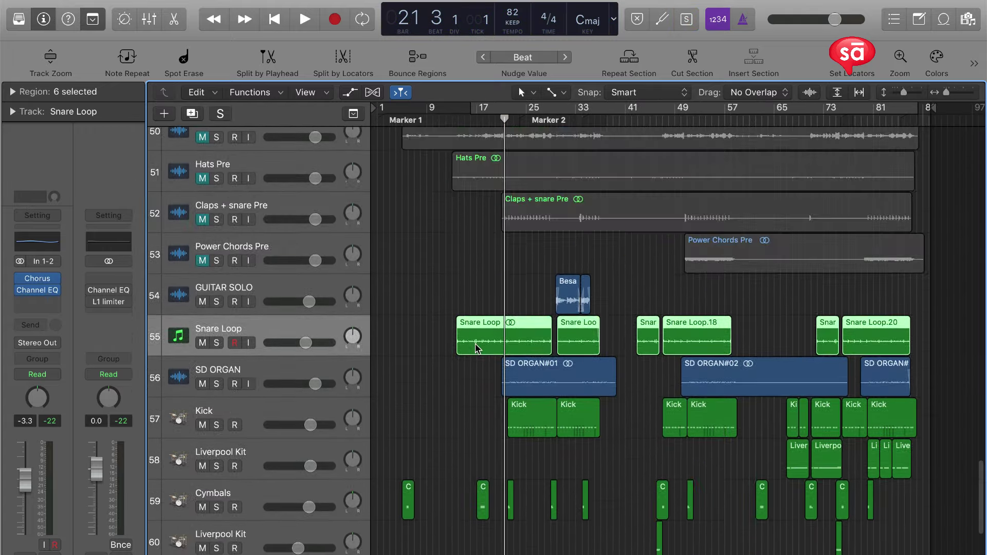
{"action": "scroll", "coordinate": [477, 347], "scroll_direction": "up", "scroll_amount": 2}
{"action": "left_click", "coordinate": [267, 309]}
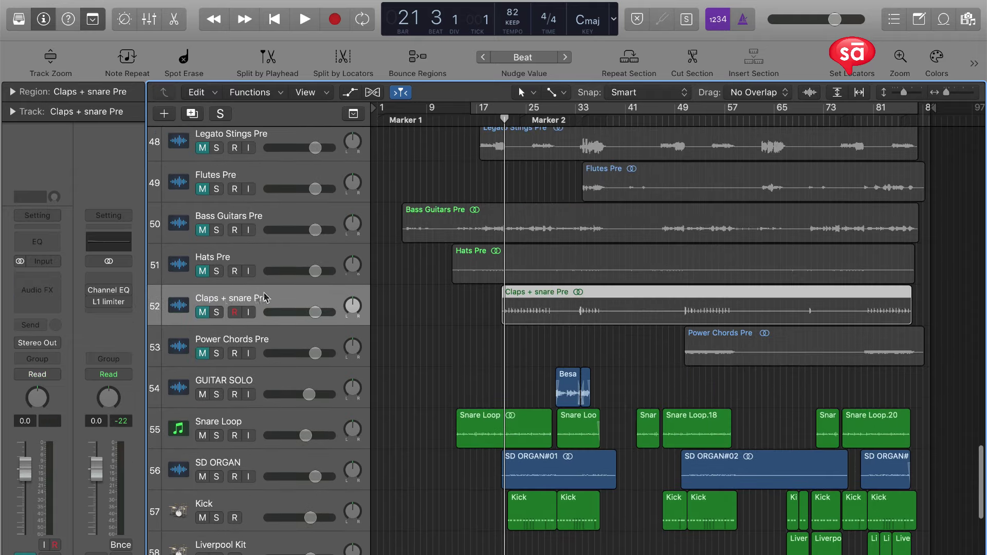
{"action": "scroll", "coordinate": [358, 472], "scroll_direction": "down", "scroll_amount": 4}
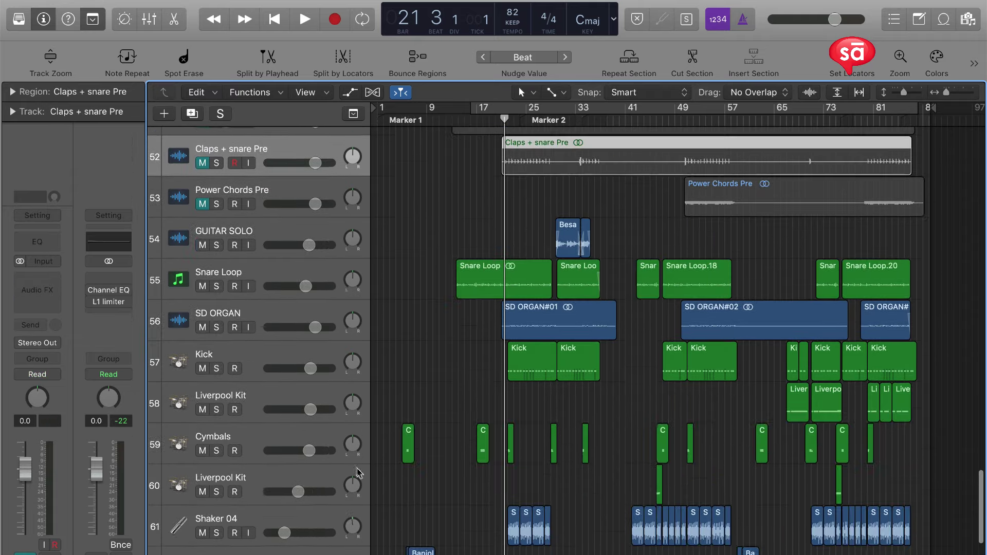
Solo all the Snare Loop regions and inspect them around bar 31.
{"action": "left_click", "coordinate": [254, 277]}
{"action": "left_click", "coordinate": [489, 198], "text": "ctrl+alt"}
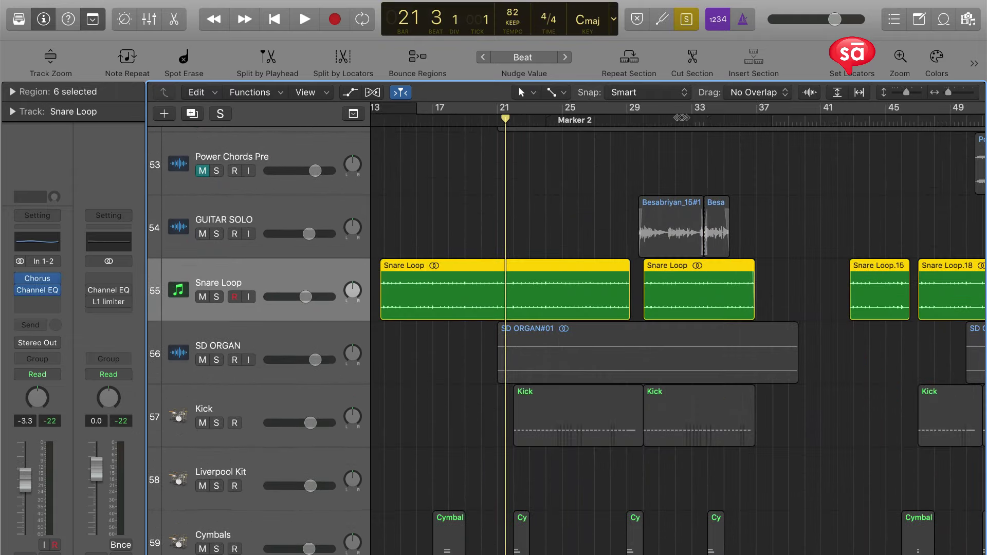
{"action": "left_click", "coordinate": [666, 121]}
{"action": "scroll", "coordinate": [678, 152], "scroll_direction": "down", "scroll_amount": 5}
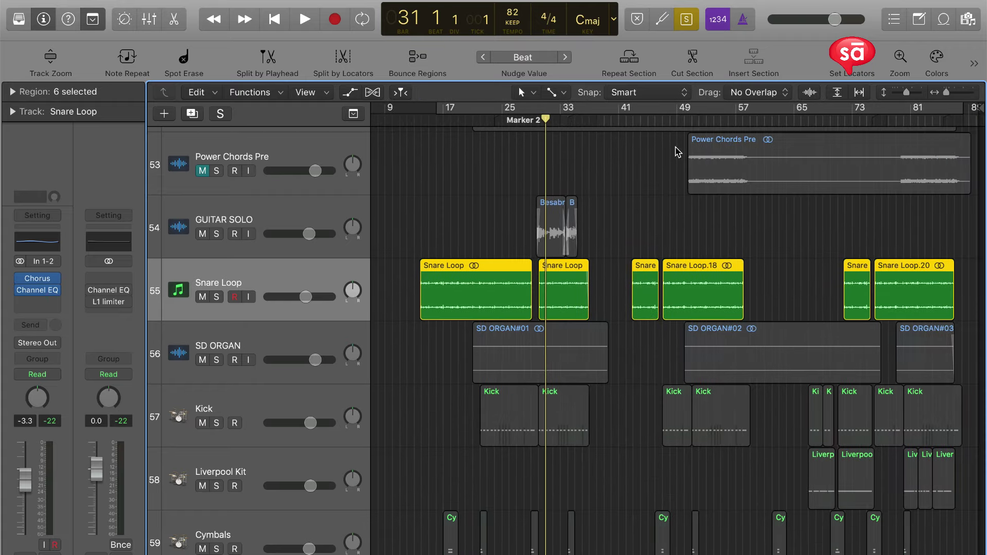
{"action": "key", "text": "ctrl+s"}
{"action": "scroll", "coordinate": [667, 172], "scroll_direction": "down", "scroll_amount": 2}
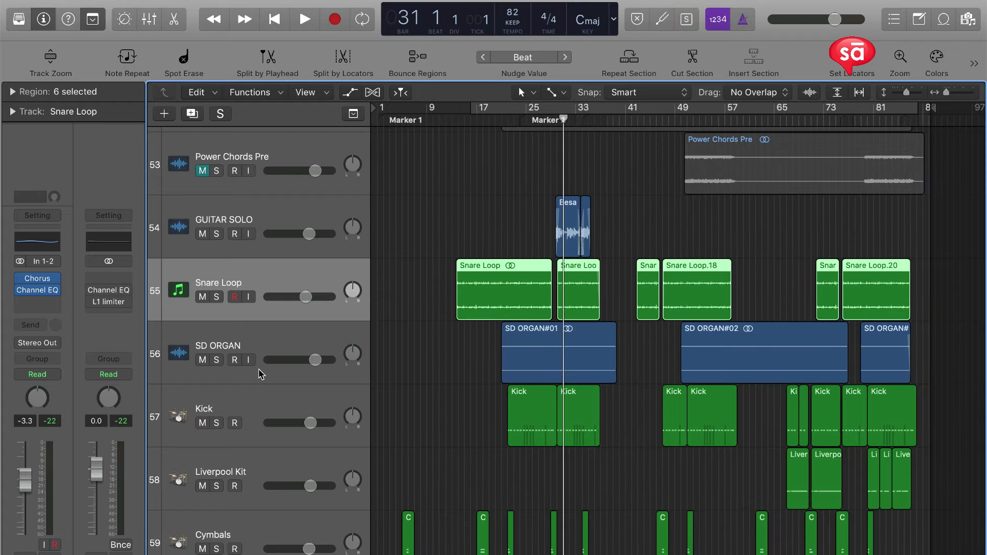
Move the Snare Loop track up to directly below Power Chords Pre and mute it.
{"action": "scroll", "coordinate": [404, 343], "scroll_direction": "down", "scroll_amount": 2}
{"action": "scroll", "coordinate": [276, 315], "scroll_direction": "up", "scroll_amount": 4}
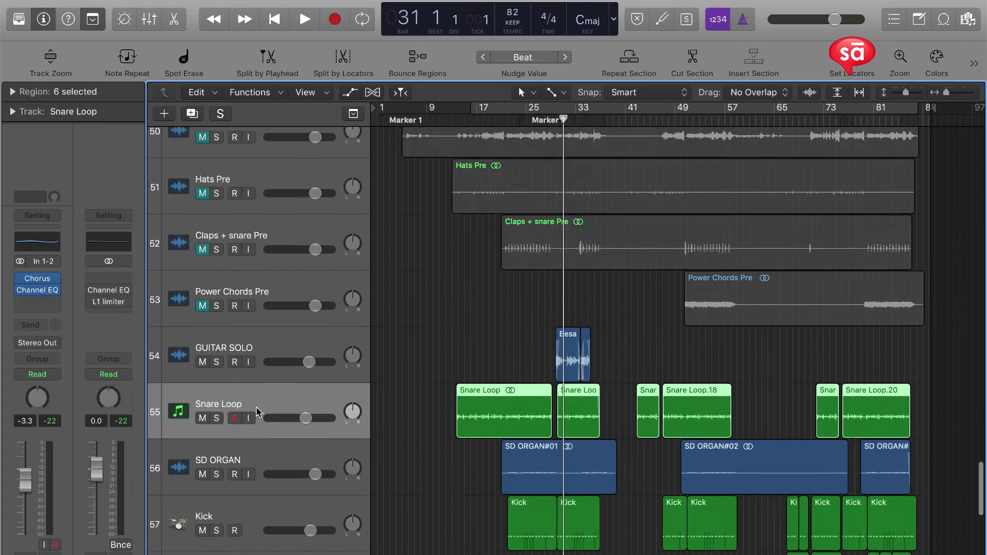
{"action": "left_click_drag", "start_coordinate": [258, 407], "coordinate": [278, 339]}
{"action": "scroll", "coordinate": [242, 298], "scroll_direction": "down", "scroll_amount": 3}
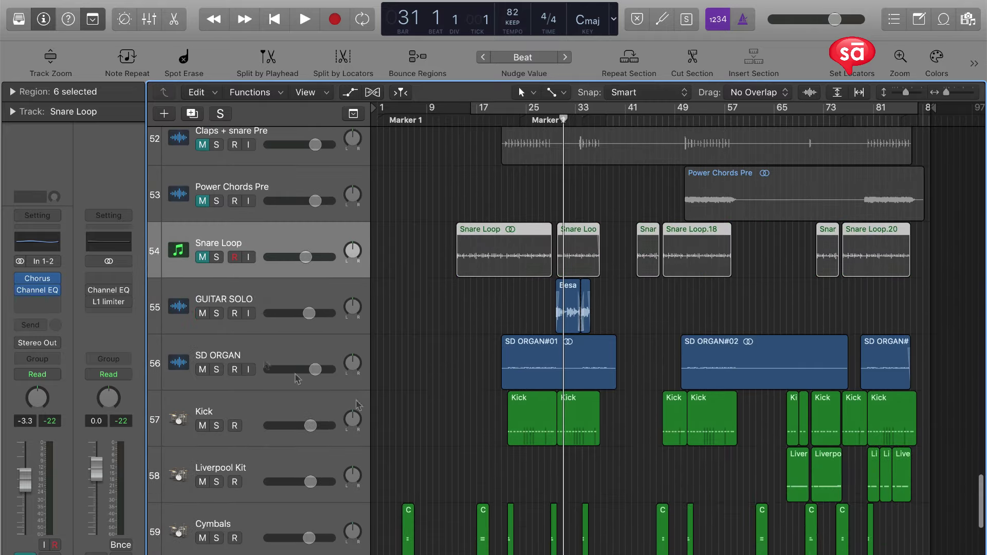
Move the GUITAR SOLO track down to directly below EG 5, leaving it unmuted.
{"action": "left_click", "coordinate": [242, 294]}
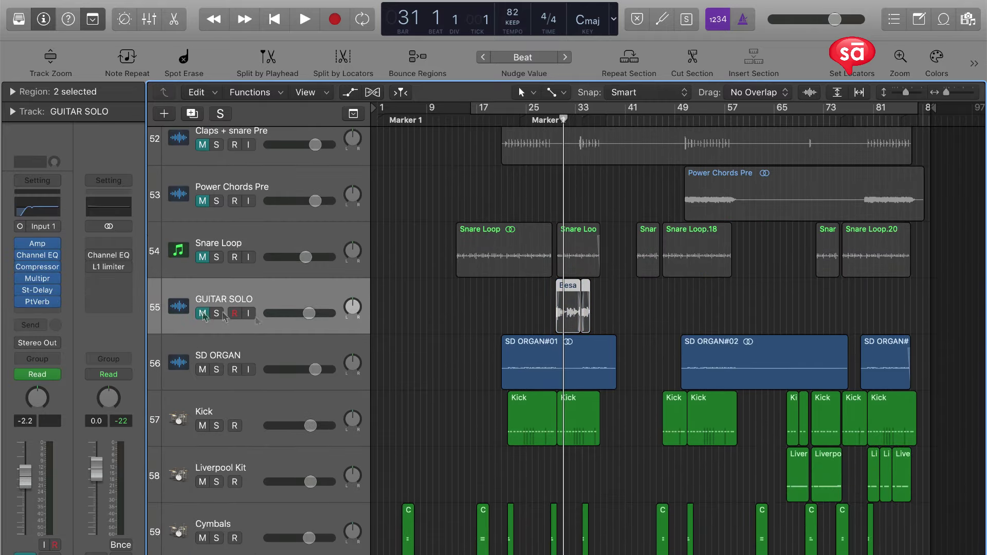
{"action": "scroll", "coordinate": [323, 340], "scroll_direction": "down", "scroll_amount": 4}
{"action": "scroll", "coordinate": [330, 344], "scroll_direction": "up", "scroll_amount": 5}
{"action": "left_click", "coordinate": [202, 233]}
{"action": "scroll", "coordinate": [298, 224], "scroll_direction": "down", "scroll_amount": 5}
{"action": "scroll", "coordinate": [297, 226], "scroll_direction": "up", "scroll_amount": 5}
{"action": "scroll", "coordinate": [280, 233], "scroll_direction": "right", "scroll_amount": 3}
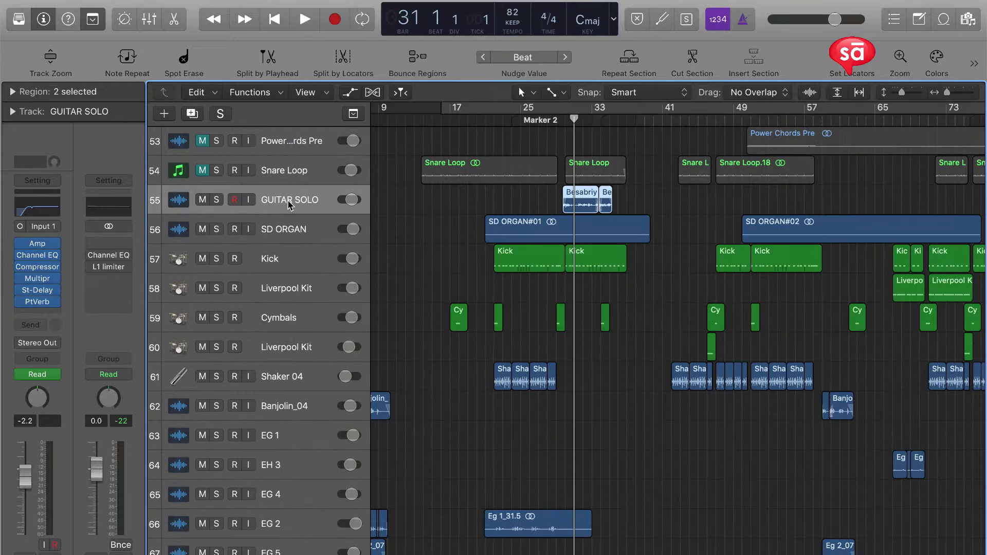
{"action": "left_click_drag", "start_coordinate": [289, 204], "coordinate": [292, 545]}
{"action": "scroll", "coordinate": [586, 363], "scroll_direction": "left", "scroll_amount": 4}
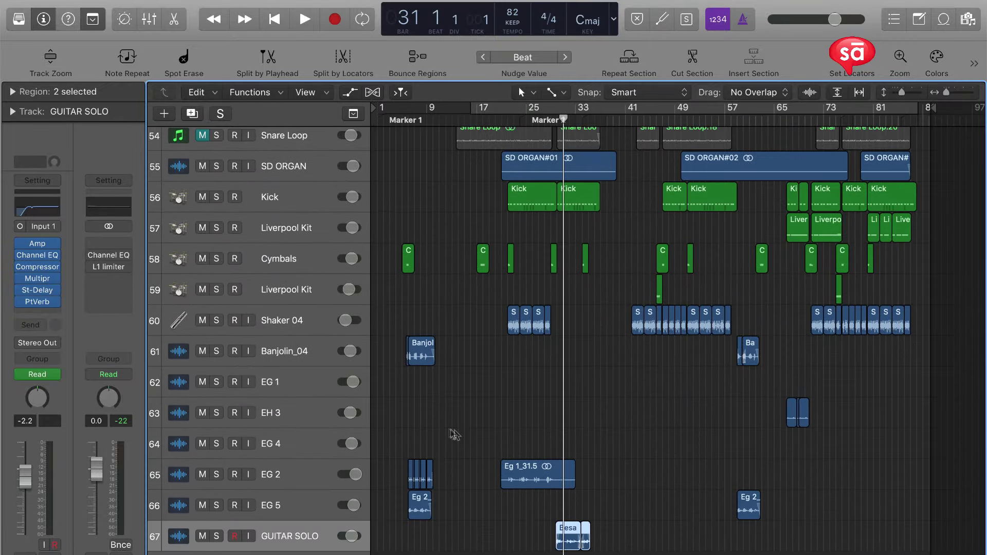
Select the regions on EG 2, EG 5 and GUITAR SOLO and play them soloed from bar 6.
{"action": "left_click_drag", "start_coordinate": [394, 444], "coordinate": [748, 545]}
{"action": "key", "text": "ctrl+s"}
{"action": "scroll", "coordinate": [660, 418], "scroll_direction": "up", "scroll_amount": 5}
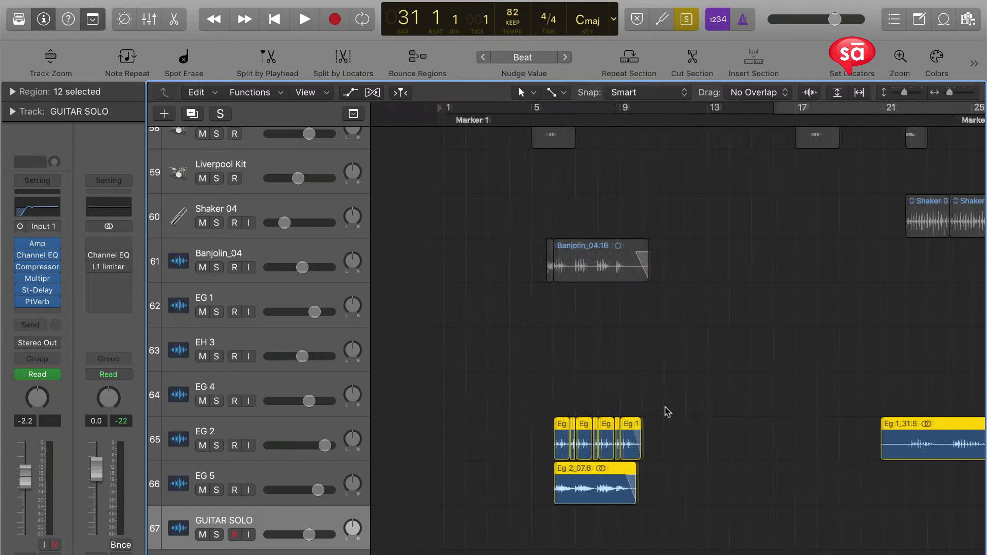
{"action": "scroll", "coordinate": [664, 407], "scroll_direction": "right", "scroll_amount": 3}
{"action": "left_click", "coordinate": [488, 122]}
{"action": "scroll", "coordinate": [491, 122], "scroll_direction": "up", "scroll_amount": 5}
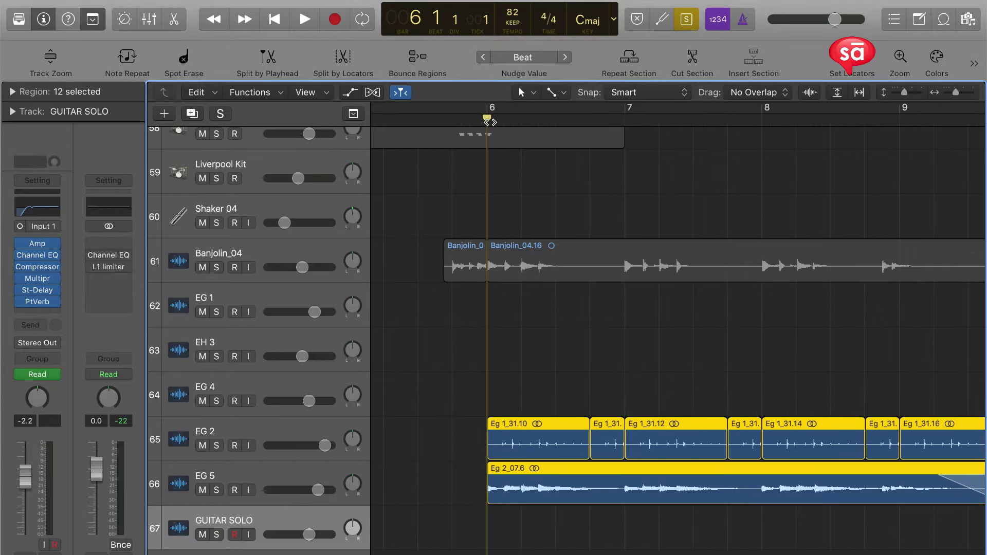
{"action": "key", "text": "space"}
{"action": "key", "text": "z"}
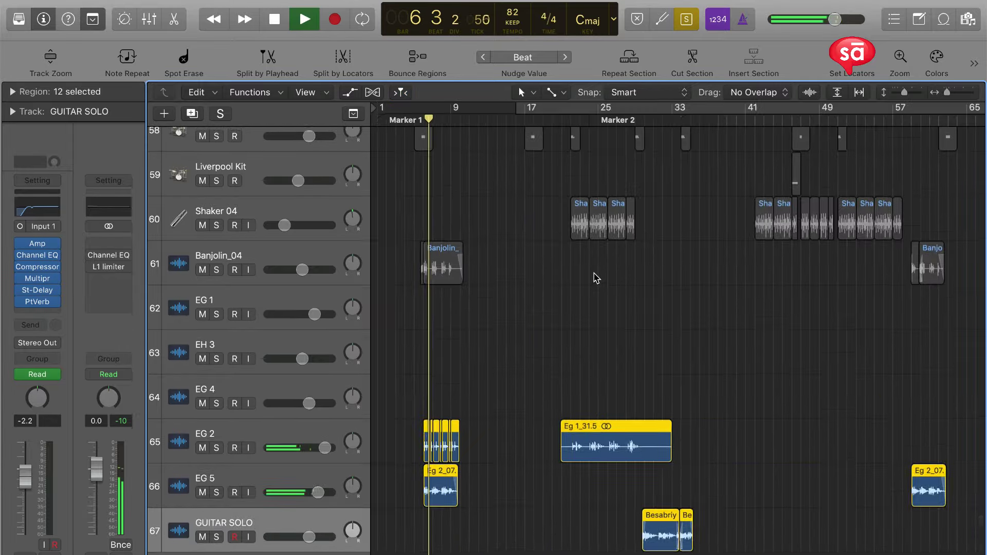
{"action": "key", "text": "space"}
Select the EG 2, EG 5 and GUITAR SOLO tracks together with all their regions.
{"action": "left_click", "coordinate": [247, 433], "text": "shift"}
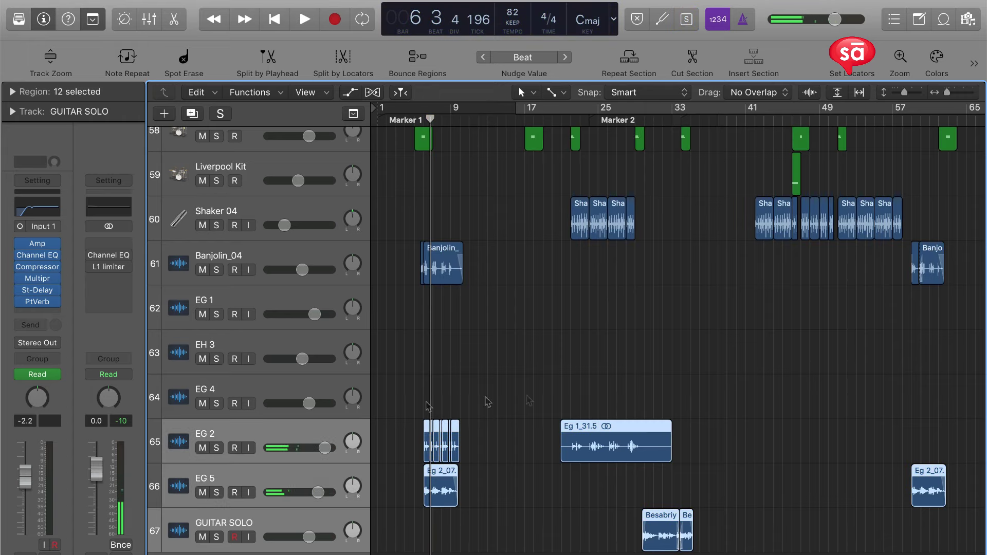
{"action": "key", "text": "super+Left"}
{"action": "left_click", "coordinate": [565, 381]}
{"action": "left_click_drag", "start_coordinate": [393, 408], "coordinate": [860, 553]}
{"action": "key", "text": "z"}
{"action": "scroll", "coordinate": [880, 546], "scroll_direction": "down", "scroll_amount": 3}
{"action": "scroll", "coordinate": [878, 544], "scroll_direction": "up", "scroll_amount": 5}
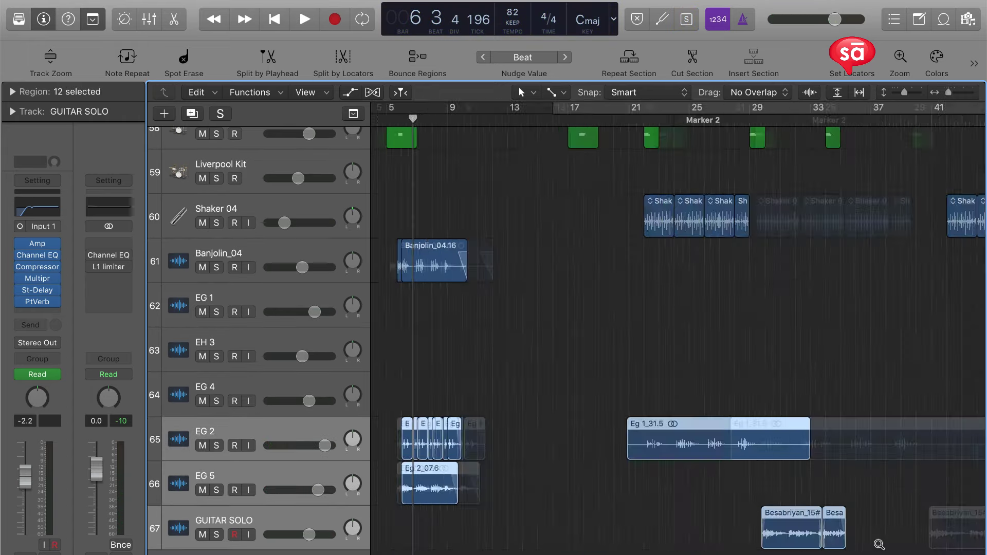
Play the two GUITAR SOLO regions soloed from about bar 29, then turn solo off.
{"action": "scroll", "coordinate": [878, 544], "scroll_direction": "down", "scroll_amount": 5}
{"action": "left_click_drag", "start_coordinate": [739, 521], "coordinate": [569, 538]}
{"action": "scroll", "coordinate": [575, 535], "scroll_direction": "up", "scroll_amount": 5}
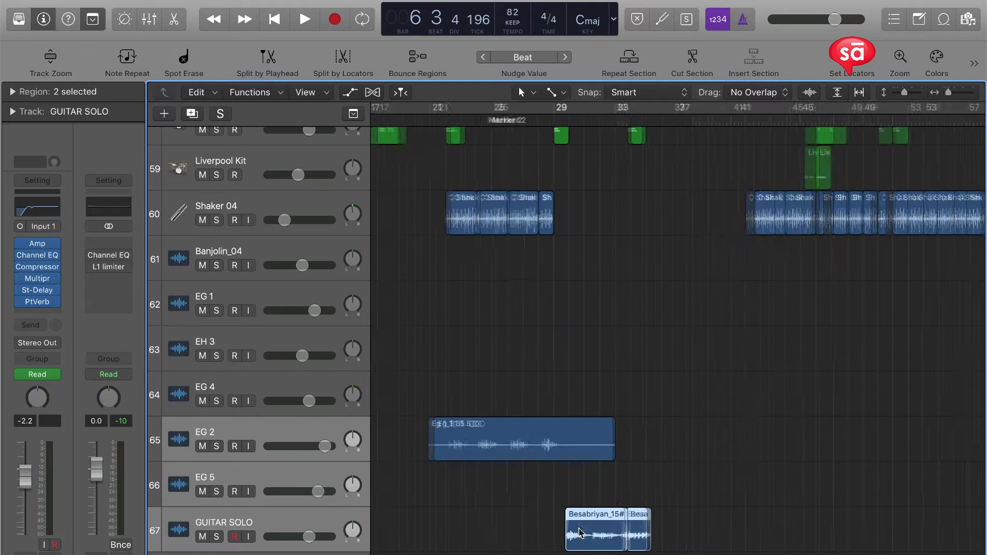
{"action": "left_click_drag", "start_coordinate": [544, 486], "coordinate": [743, 552]}
{"action": "key", "text": "ctrl+s"}
{"action": "left_click", "coordinate": [567, 120]}
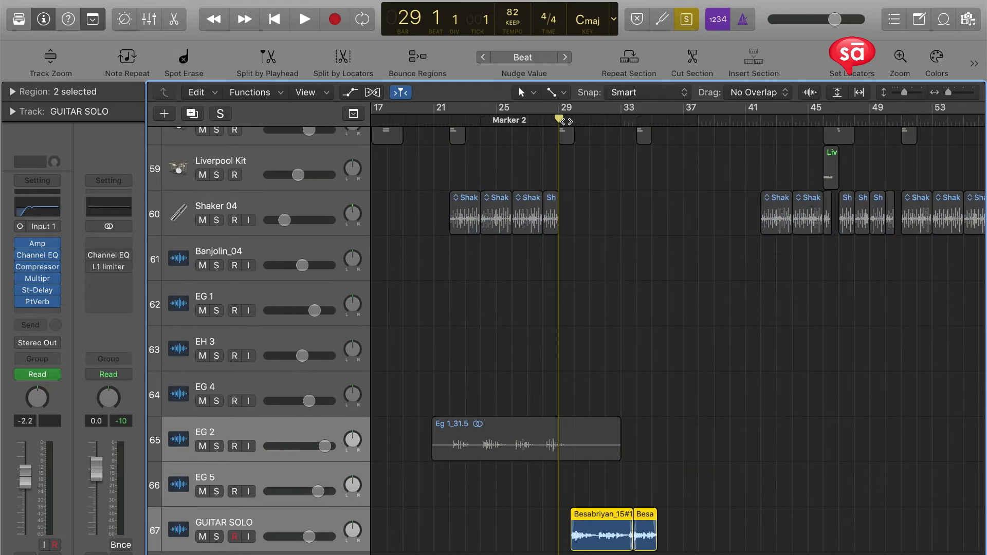
{"action": "key", "text": "space"}
{"action": "key", "text": "space"}
{"action": "left_click", "coordinate": [575, 120]}
{"action": "key", "text": "space"}
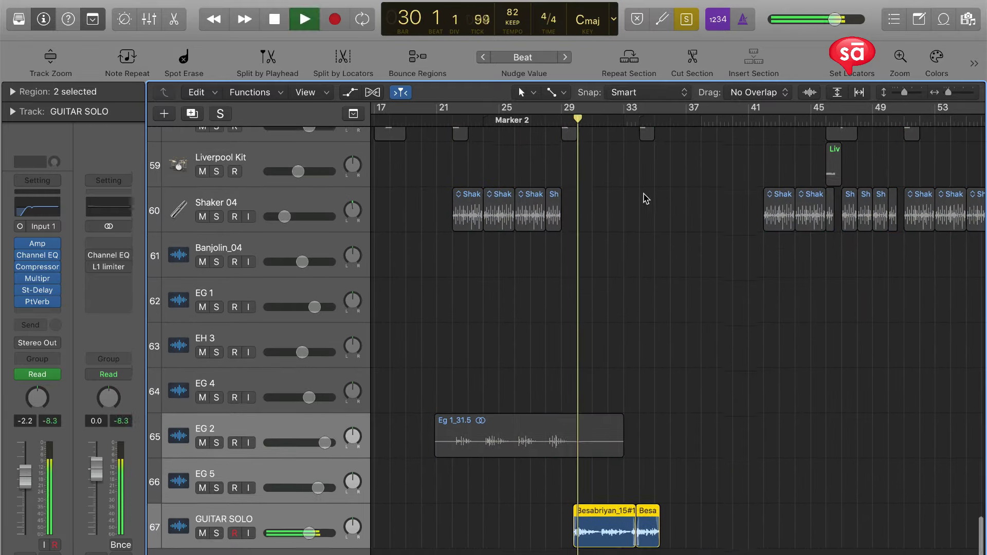
{"action": "key", "text": "z"}
{"action": "scroll", "coordinate": [707, 414], "scroll_direction": "up", "scroll_amount": 5}
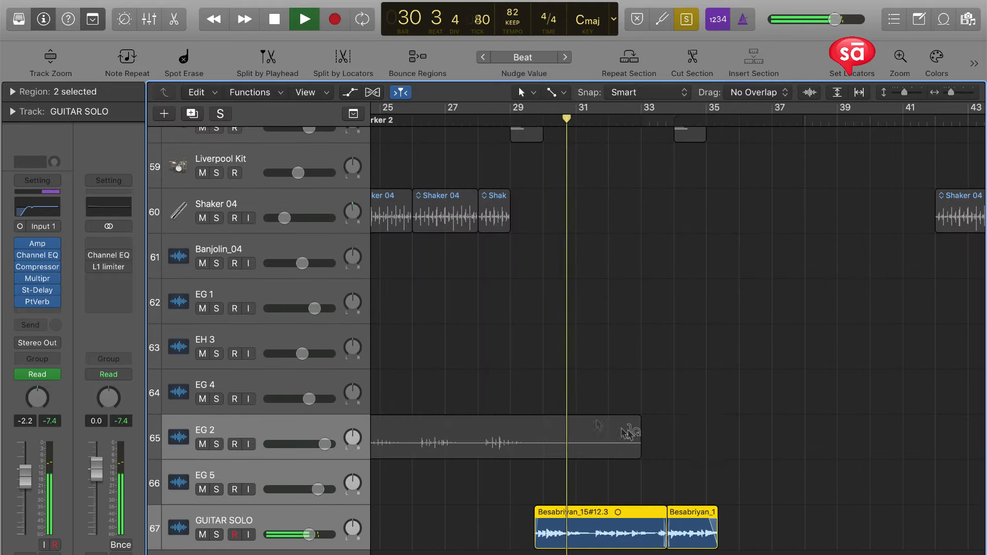
{"action": "scroll", "coordinate": [546, 393], "scroll_direction": "left", "scroll_amount": 4}
{"action": "scroll", "coordinate": [546, 375], "scroll_direction": "down", "scroll_amount": 5}
{"action": "key", "text": "space"}
{"action": "key", "text": "ctrl+s"}
Play the Eg 1_31.5 region on EG 2 soloed from about bar 28.
{"action": "left_click", "coordinate": [609, 434]}
{"action": "key", "text": "z"}
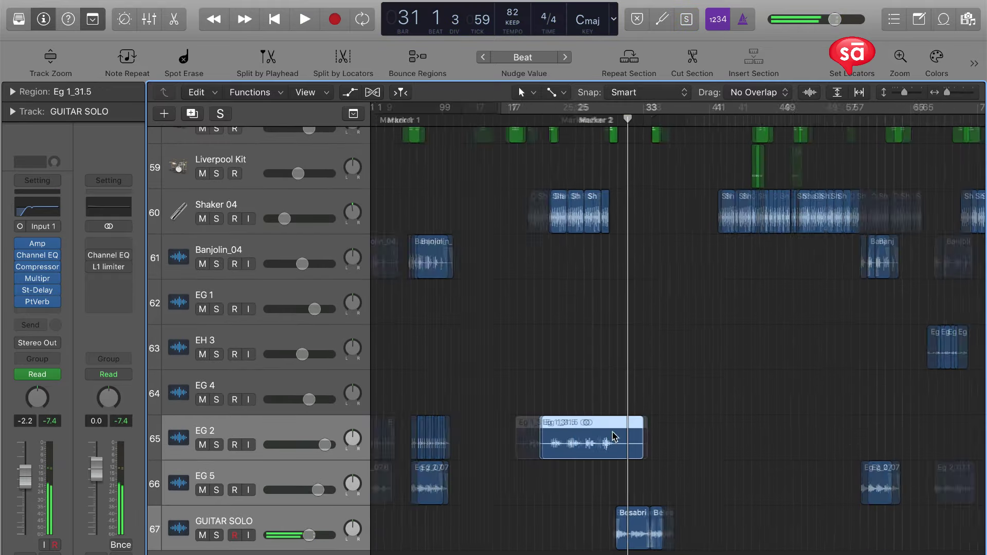
{"action": "scroll", "coordinate": [551, 453], "scroll_direction": "down", "scroll_amount": 5}
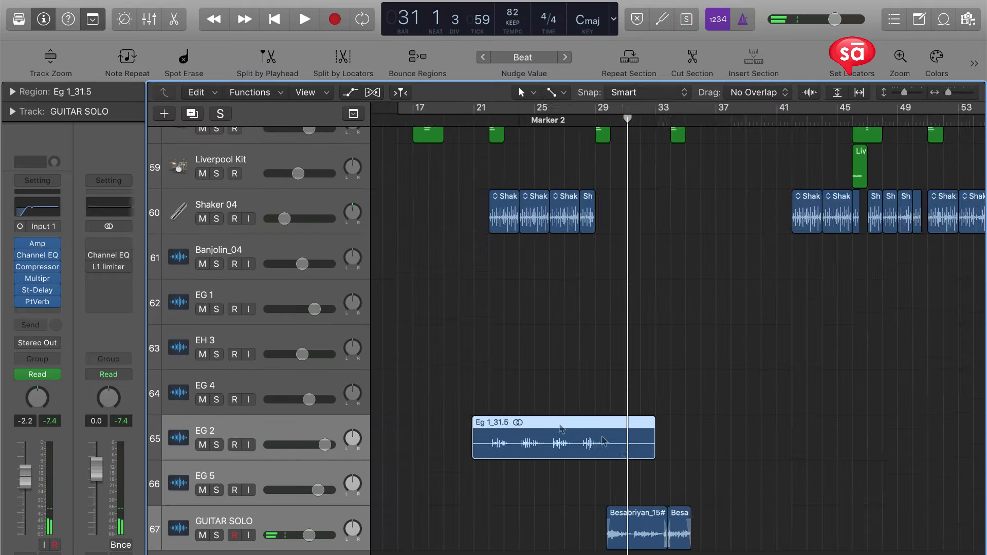
{"action": "left_click_drag", "start_coordinate": [562, 360], "coordinate": [566, 430]}
{"action": "scroll", "coordinate": [596, 400], "scroll_direction": "up", "scroll_amount": 5}
{"action": "scroll", "coordinate": [577, 382], "scroll_direction": "left", "scroll_amount": 3}
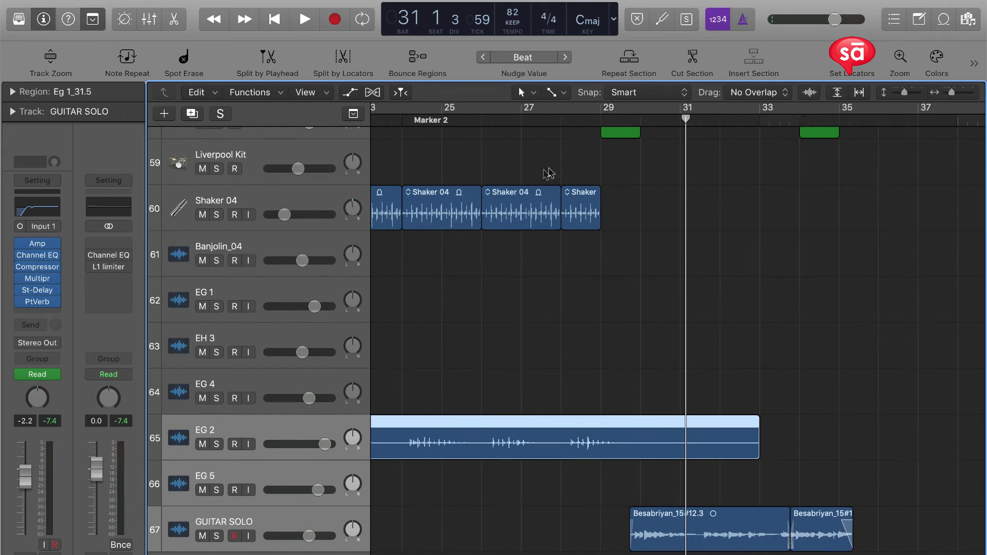
{"action": "left_click", "coordinate": [563, 121]}
{"action": "key", "text": "ctrl+s"}
{"action": "key", "text": "space"}
{"action": "scroll", "coordinate": [739, 330], "scroll_direction": "down", "scroll_amount": 5}
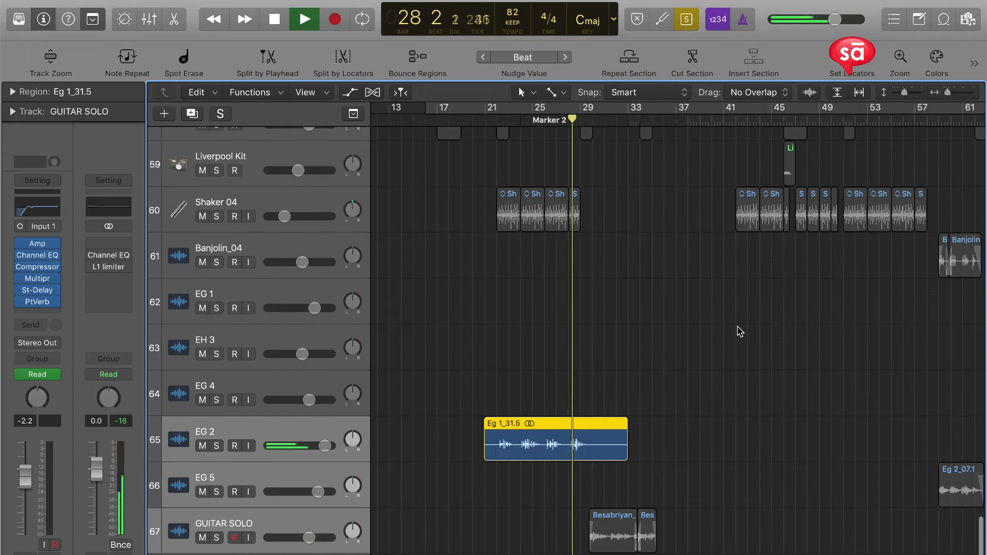
{"action": "key", "text": "space"}
{"action": "key", "text": "ctrl+s"}
Select all regions on EG 2, EG 5 and GUITAR SOLO and try to bounce them in place as Solo electric guitars Pre.
{"action": "key", "text": "z"}
{"action": "left_click_drag", "start_coordinate": [838, 433], "coordinate": [345, 477]}
{"action": "left_click_drag", "start_coordinate": [639, 509], "coordinate": [489, 538]}
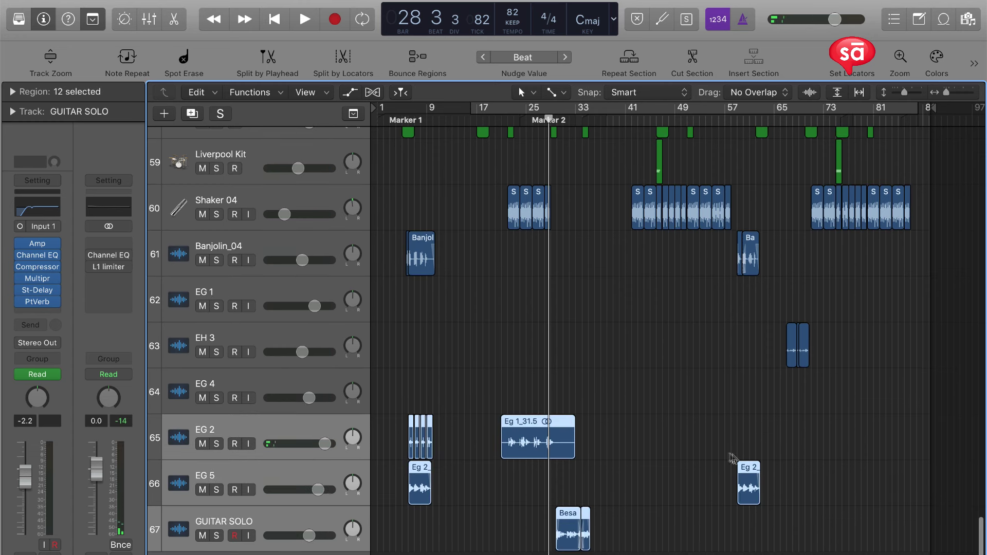
{"action": "key", "text": "ctrl+b"}
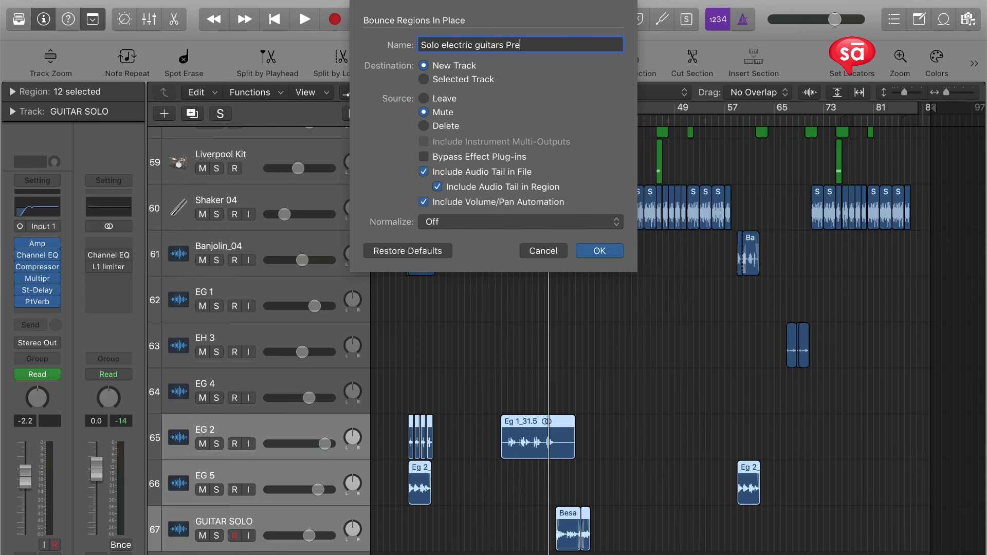
{"action": "key", "text": "Return"}
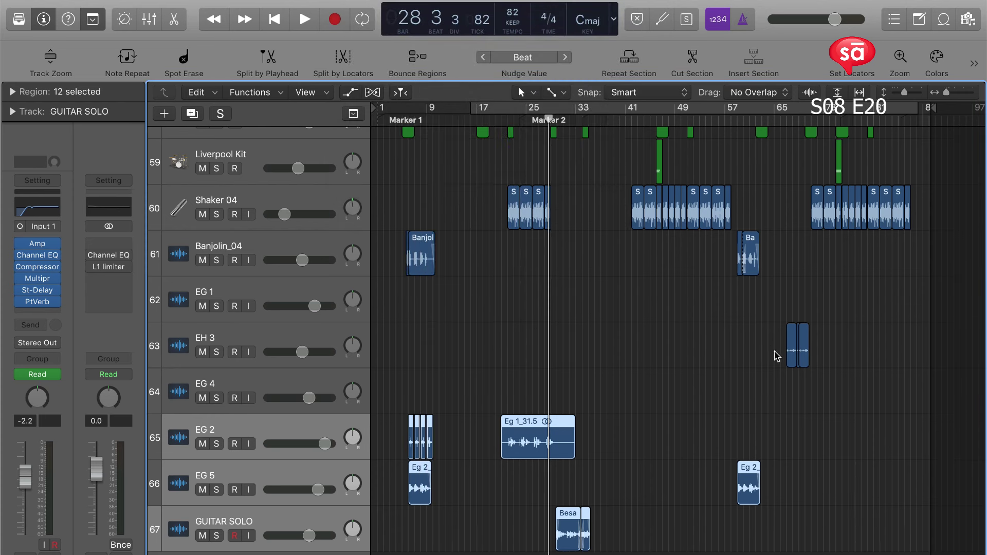
Add the EH 3 regions to the selected guitar regions and play them soloed from about bar 68.
{"action": "scroll", "coordinate": [775, 353], "scroll_direction": "up", "scroll_amount": 6}
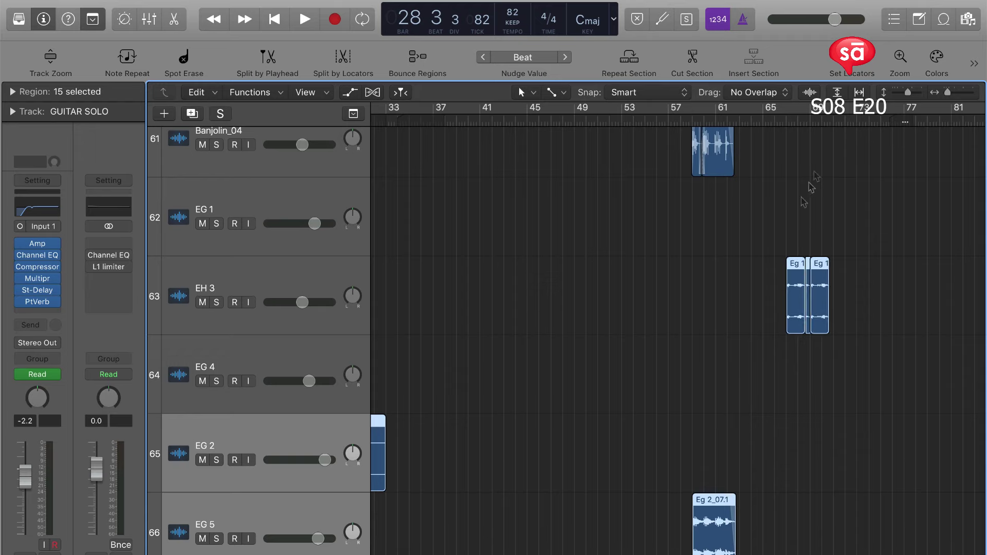
{"action": "key", "text": "ctrl+s"}
{"action": "double_click", "coordinate": [799, 124]}
{"action": "scroll", "coordinate": [809, 154], "scroll_direction": "down", "scroll_amount": 4}
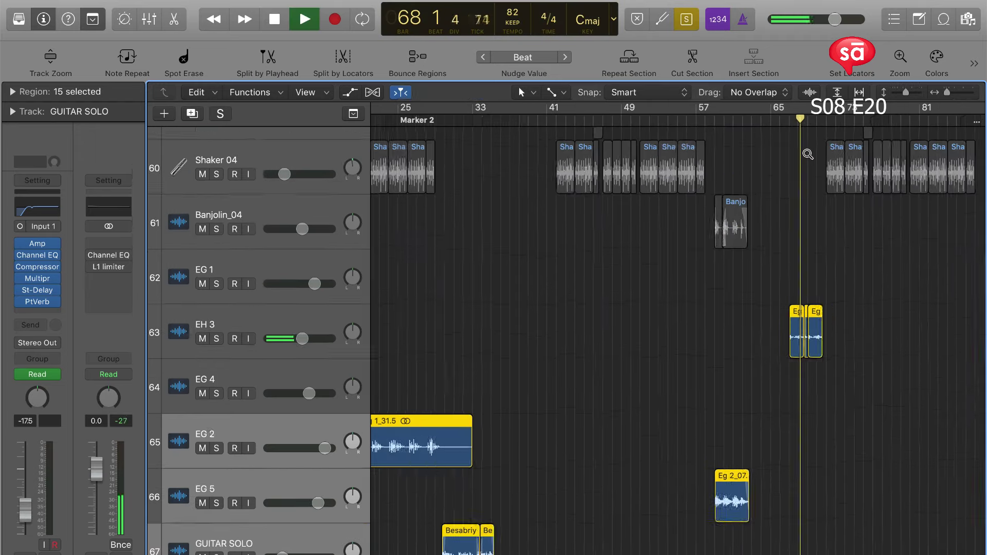
{"action": "key", "text": "space"}
{"action": "key", "text": "ctrl+s"}
Bounce the selected guitar regions in place to a new track named Solo Electric Guitars Pre, muting the sources.
{"action": "scroll", "coordinate": [807, 159], "scroll_direction": "down", "scroll_amount": 3}
{"action": "key", "text": "ctrl+b"}
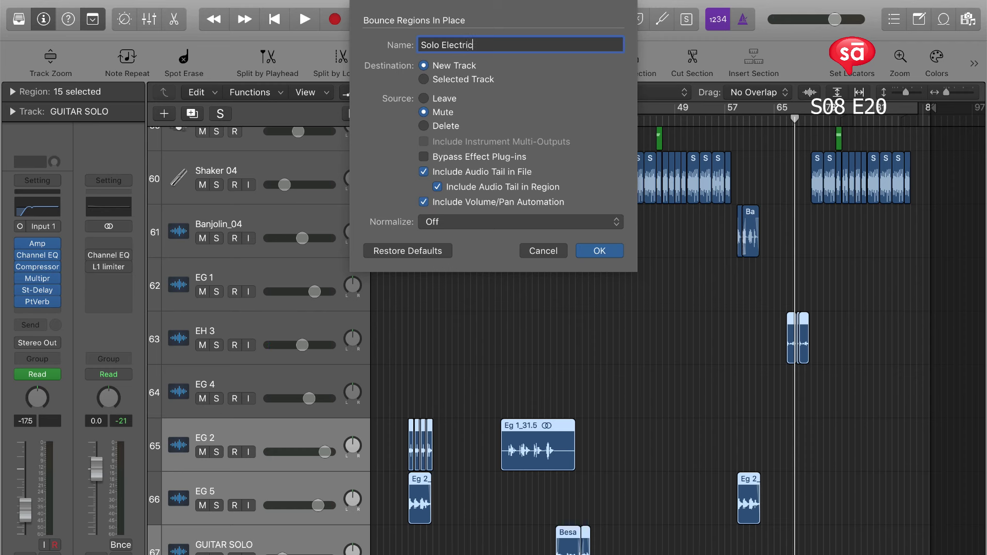
{"action": "key", "text": "Return"}
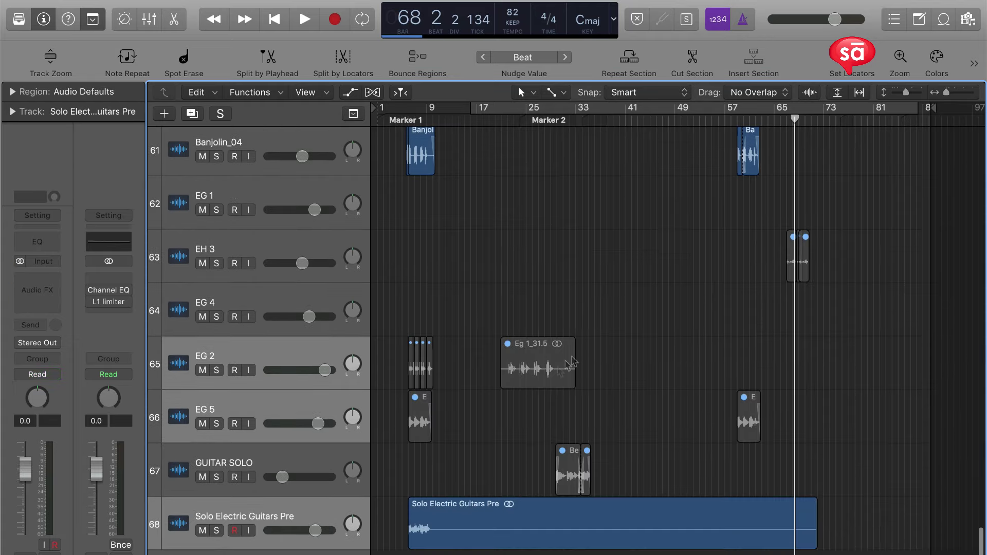
Move the Solo Electric Guitars Pre track up to directly below Power Chords Pre and mute it.
{"action": "key", "text": "super+Up"}
{"action": "key", "text": "super+Up"}
{"action": "key", "text": "super+Up"}
{"action": "left_click", "coordinate": [288, 545]}
{"action": "key", "text": "super+Up"}
{"action": "key", "text": "super+Up"}
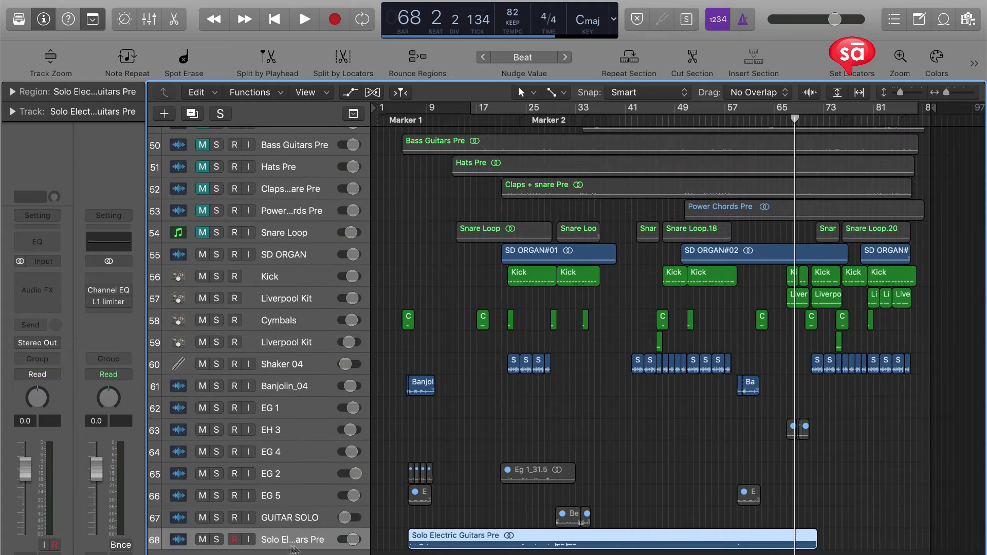
{"action": "left_click_drag", "start_coordinate": [289, 549], "coordinate": [197, 262]}
{"action": "left_click", "coordinate": [199, 231]}
{"action": "scroll", "coordinate": [561, 405], "scroll_direction": "up", "scroll_amount": 5}
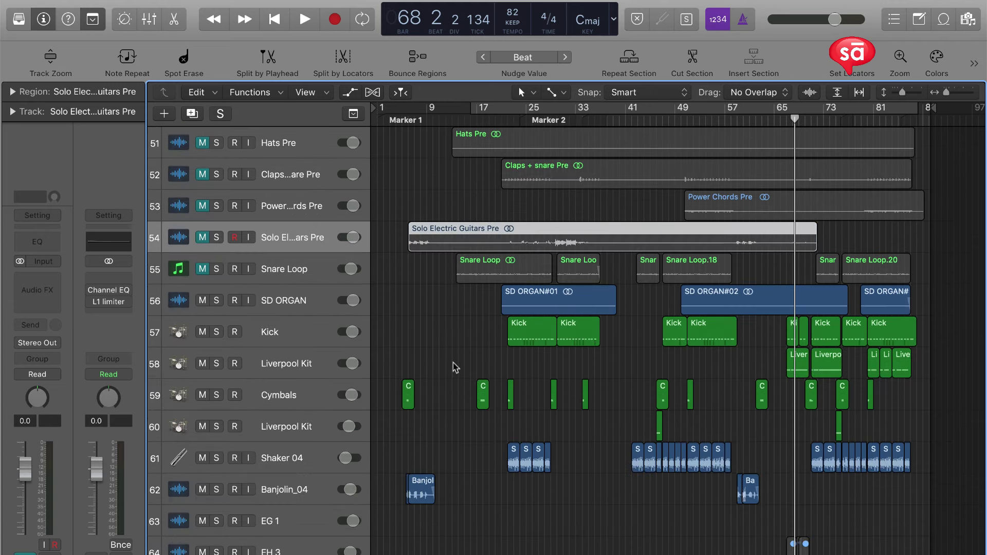
Mute the Kick and SD ORGAN tracks, and move Cymbals to directly below Kick and mute it too.
{"action": "left_click", "coordinate": [453, 363]}
{"action": "left_click", "coordinate": [272, 328]}
{"action": "left_click", "coordinate": [204, 331]}
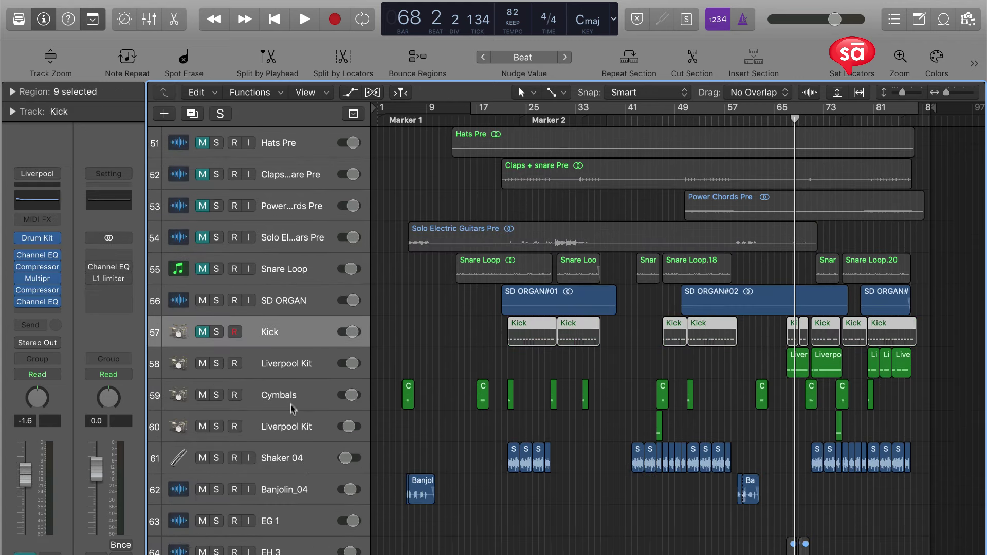
{"action": "left_click_drag", "start_coordinate": [290, 396], "coordinate": [277, 366]}
{"action": "left_click", "coordinate": [203, 364]}
{"action": "left_click", "coordinate": [203, 302]}
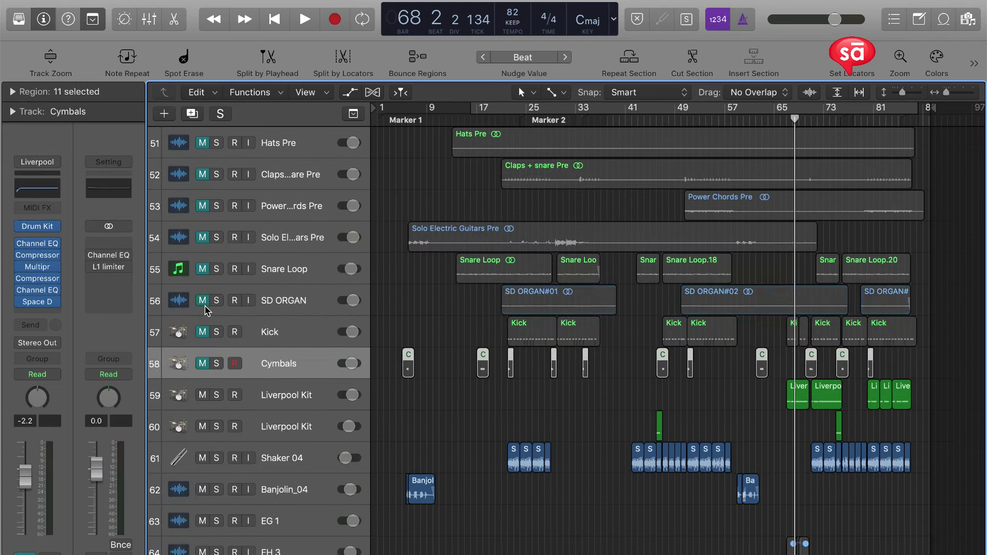
Select the Liverpool Kit track directly below Cymbals and play its regions soloed from bar 68.
{"action": "left_click", "coordinate": [291, 406]}
{"action": "left_click", "coordinate": [288, 306]}
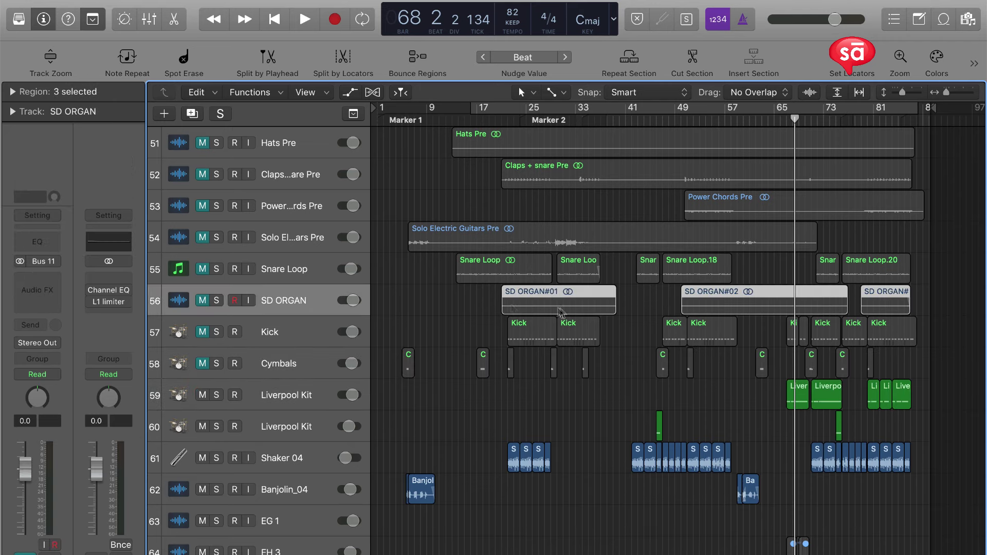
{"action": "left_click", "coordinate": [292, 395]}
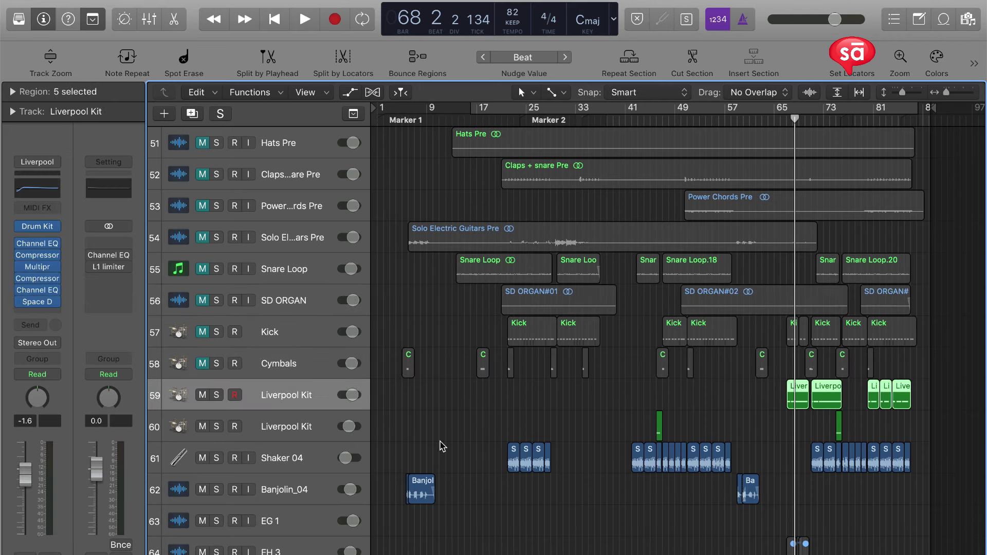
{"action": "key", "text": "space"}
{"action": "key", "text": "z"}
{"action": "key", "text": "z"}
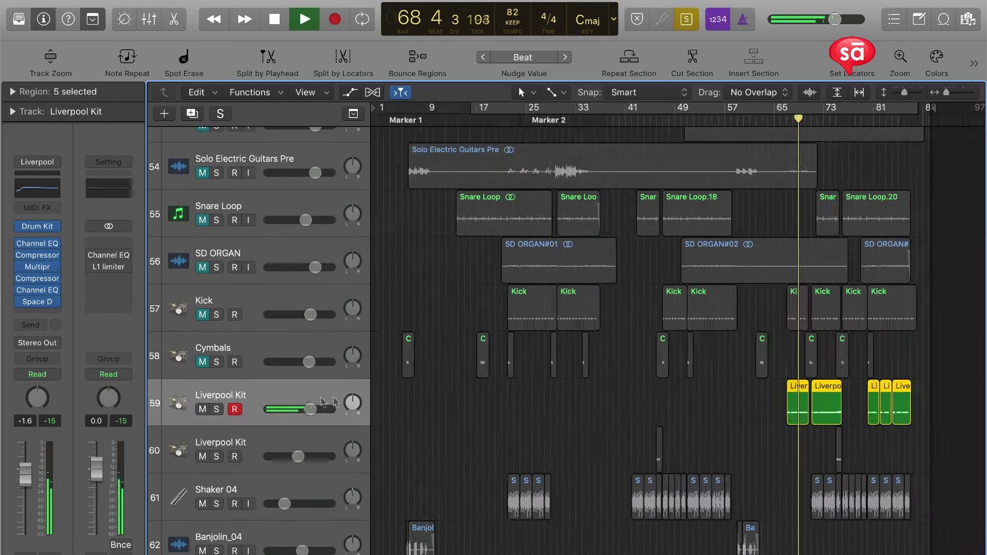
{"action": "key", "text": "space"}
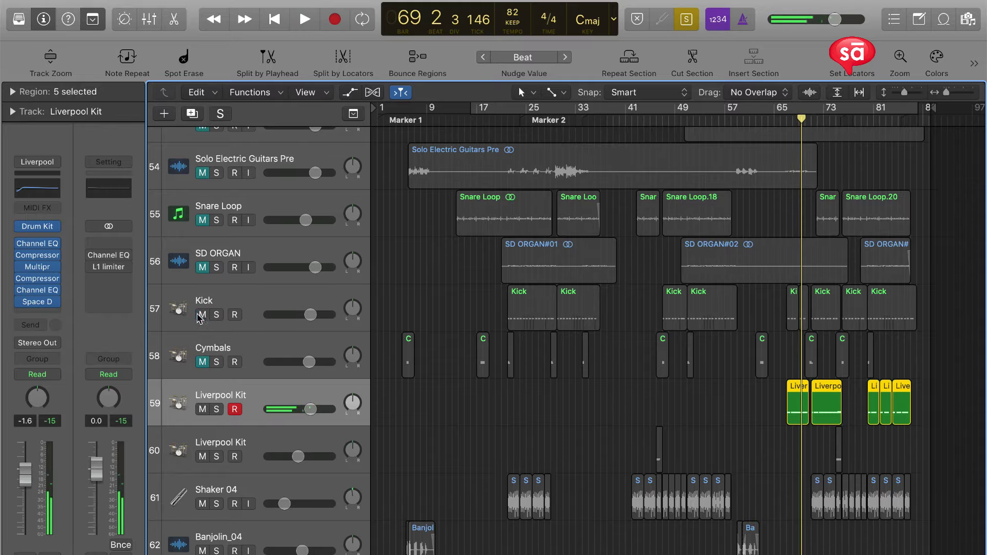
Move the Kick track down to directly below Cymbals, leaving it unmuted.
{"action": "left_click_drag", "start_coordinate": [226, 309], "coordinate": [226, 357]}
{"action": "key", "text": "z"}
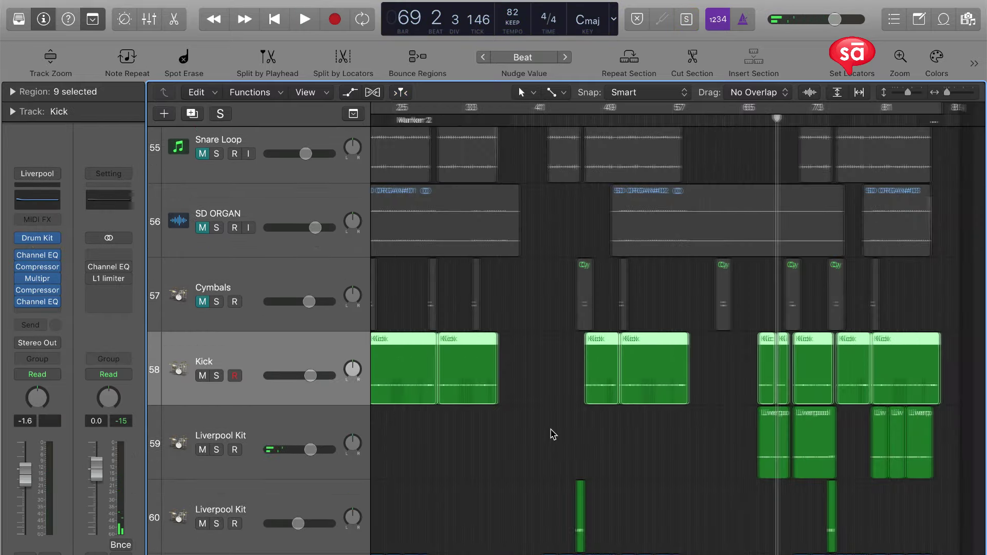
{"action": "scroll", "coordinate": [551, 430], "scroll_direction": "up", "scroll_amount": 5}
{"action": "scroll", "coordinate": [551, 430], "scroll_direction": "right", "scroll_amount": 15}
{"action": "scroll", "coordinate": [551, 430], "scroll_direction": "down", "scroll_amount": 5}
{"action": "scroll", "coordinate": [552, 431], "scroll_direction": "right", "scroll_amount": 5}
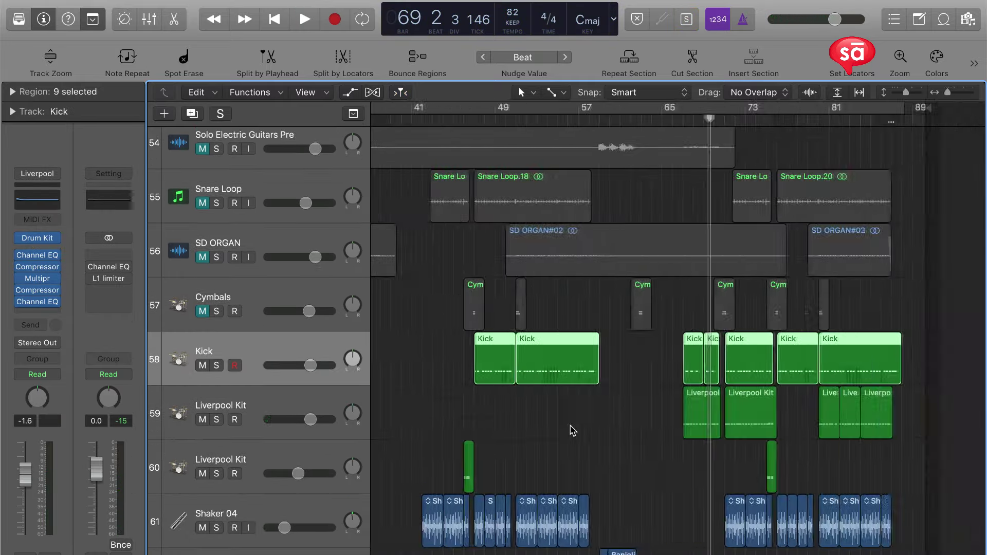
Play the Kick and Liverpool Kit regions from bar 69 onward soloed together.
{"action": "left_click_drag", "start_coordinate": [953, 366], "coordinate": [710, 468]}
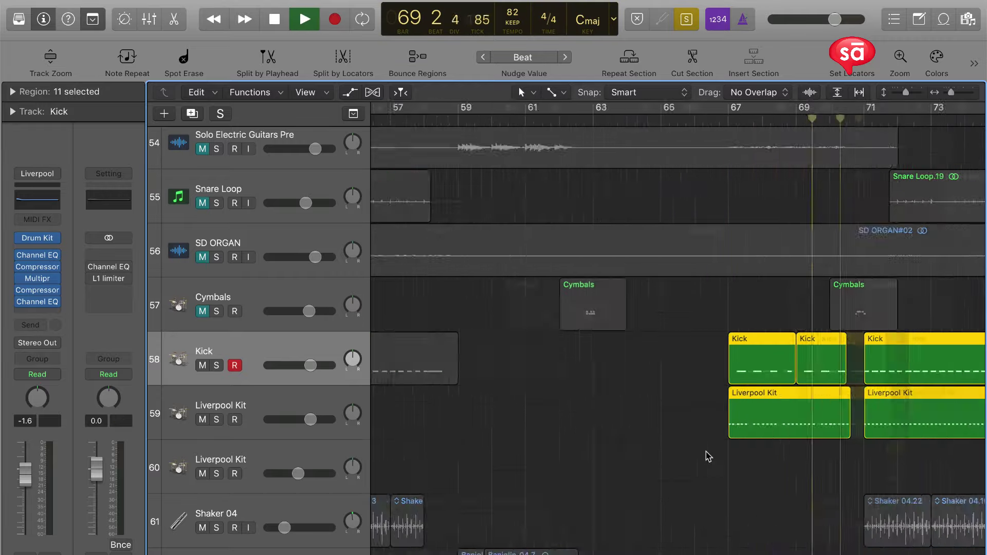
{"action": "scroll", "coordinate": [708, 457], "scroll_direction": "right", "scroll_amount": 10}
{"action": "scroll", "coordinate": [700, 453], "scroll_direction": "down", "scroll_amount": 3}
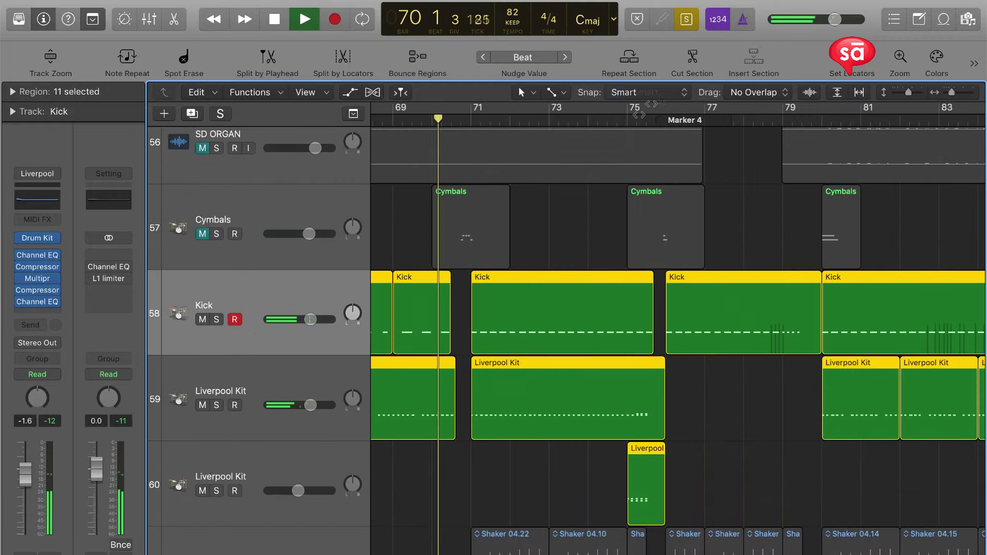
{"action": "key", "text": "space"}
Select the Kick track and the Liverpool Kit track directly below it with all their regions.
{"action": "left_click", "coordinate": [214, 483], "text": "shift"}
{"action": "scroll", "coordinate": [619, 413], "scroll_direction": "down", "scroll_amount": 5}
{"action": "scroll", "coordinate": [514, 452], "scroll_direction": "left", "scroll_amount": 10}
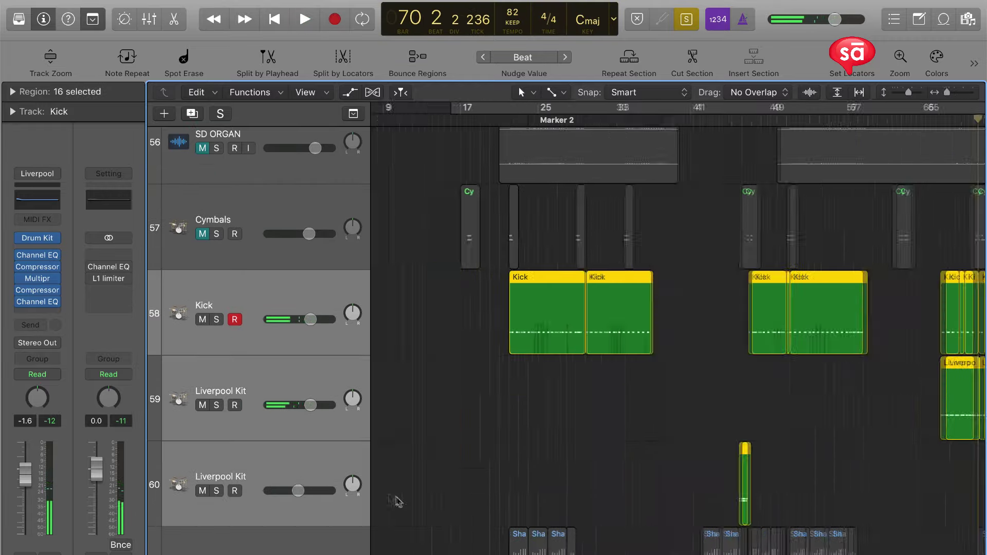
{"action": "left_click", "coordinate": [304, 463], "text": "super"}
{"action": "key", "text": "super+Left"}
{"action": "key", "text": "super+Left"}
Turn solo off and bounce the selected kick regions in place to a new track named Kicks Pre, muting the sources.
{"action": "key", "text": "ctrl+s"}
{"action": "key", "text": "ctrl+b"}
{"action": "type", "text": "P"}
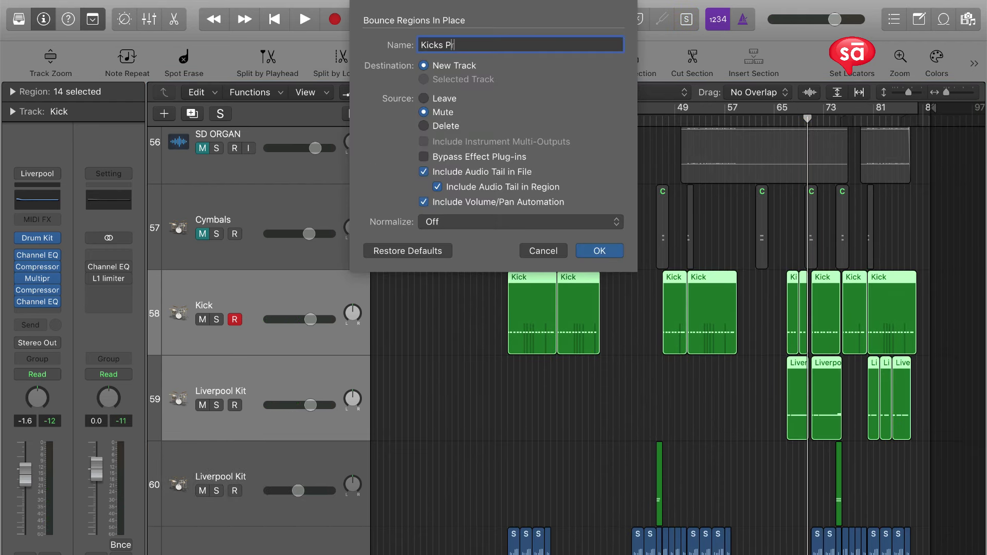
{"action": "type", "text": "icks Pr"}
{"action": "key", "text": "Return"}
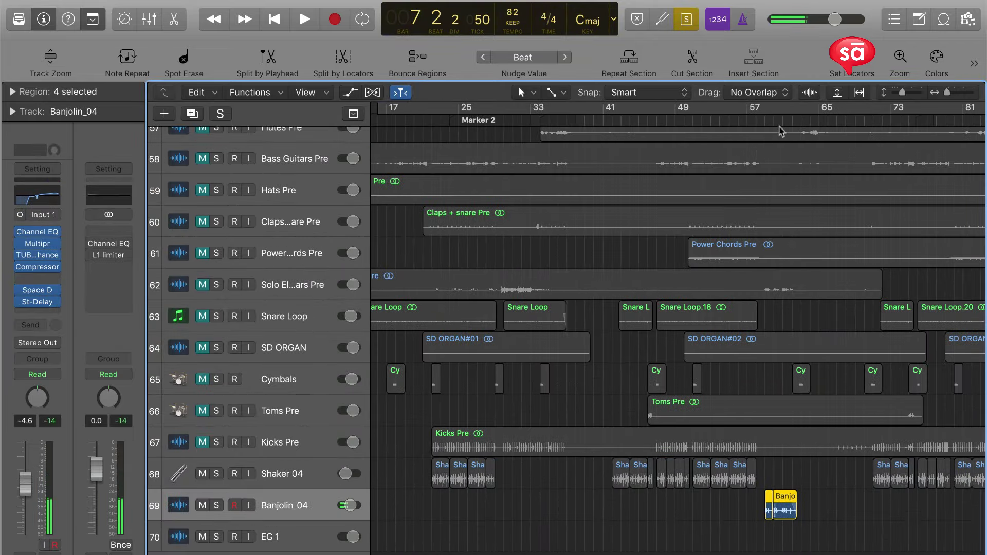
Play the Banjolin_04 regions soloed from about bar 59.
{"action": "left_click", "coordinate": [776, 123]}
{"action": "scroll", "coordinate": [781, 132], "scroll_direction": "down", "scroll_amount": 8}
{"action": "key", "text": "space"}
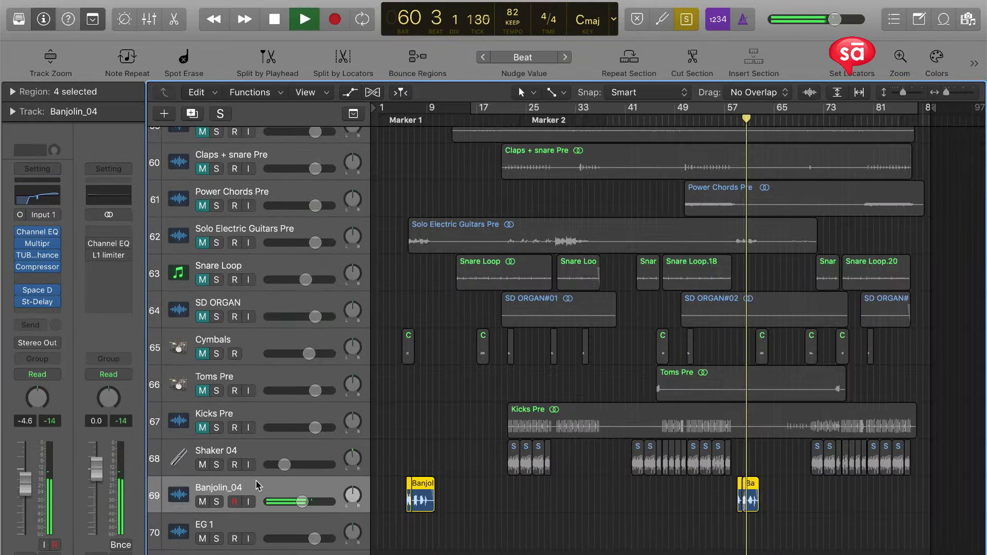
{"action": "key", "text": "space"}
{"action": "scroll", "coordinate": [241, 481], "scroll_direction": "down", "scroll_amount": 1}
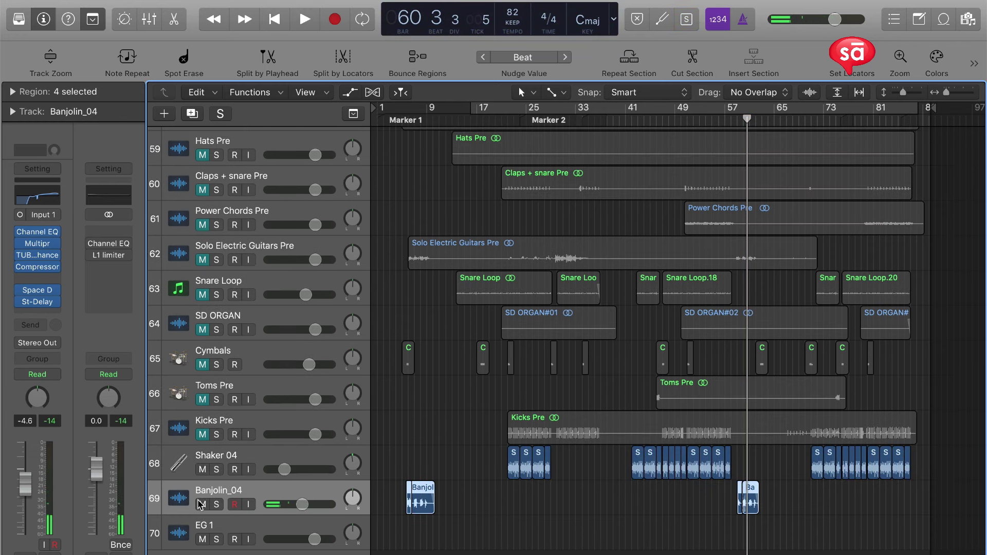
Rename the Banjolin_04 track to Banjolin and the Shaker 04 track to Shaker.
{"action": "double_click", "coordinate": [224, 492]}
{"action": "type", "text": "Banjolin"}
{"action": "key", "text": "Return"}
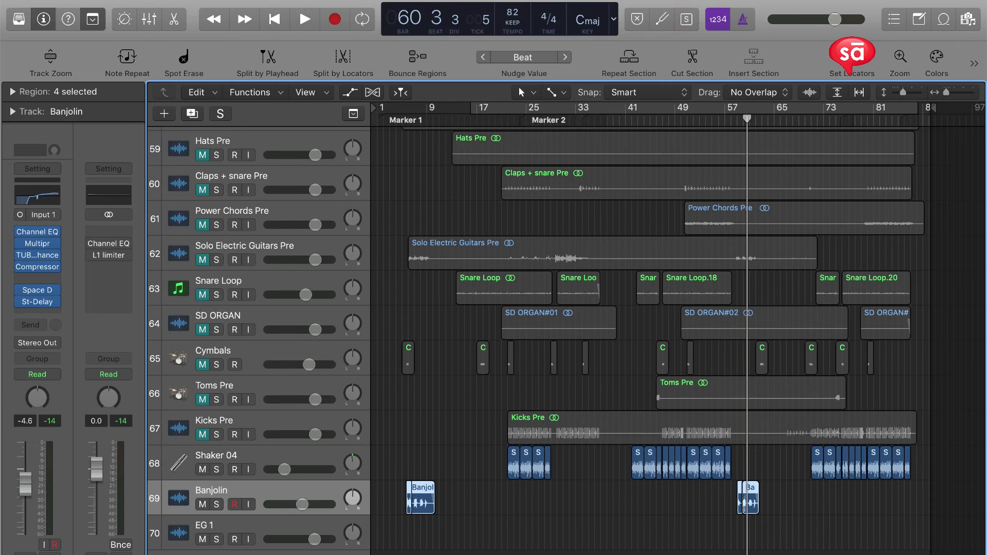
{"action": "double_click", "coordinate": [210, 455]}
{"action": "type", "text": "Shaker"}
{"action": "key", "text": "Return"}
Select all the original source tracks above Arps Pre and delete them together with their regions.
{"action": "key", "text": "super+Up"}
{"action": "key", "text": "super+Up"}
{"action": "key", "text": "super+Up"}
{"action": "key", "text": "super+Up"}
{"action": "key", "text": "super+Up"}
{"action": "key", "text": "super+Up"}
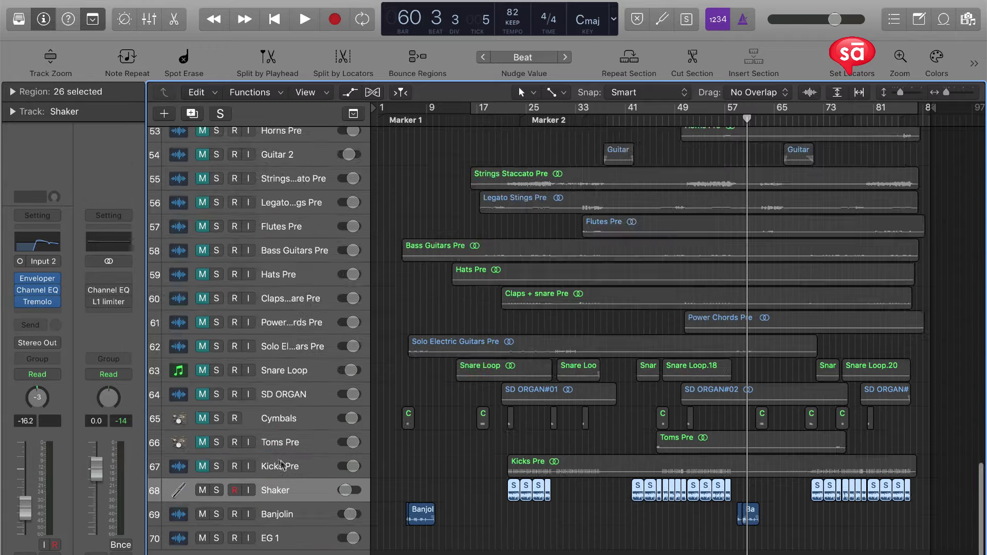
{"action": "scroll", "coordinate": [282, 467], "scroll_direction": "up", "scroll_amount": 7}
{"action": "scroll", "coordinate": [281, 467], "scroll_direction": "up", "scroll_amount": 4}
{"action": "left_click", "coordinate": [278, 253]}
{"action": "scroll", "coordinate": [278, 253], "scroll_direction": "up", "scroll_amount": 18}
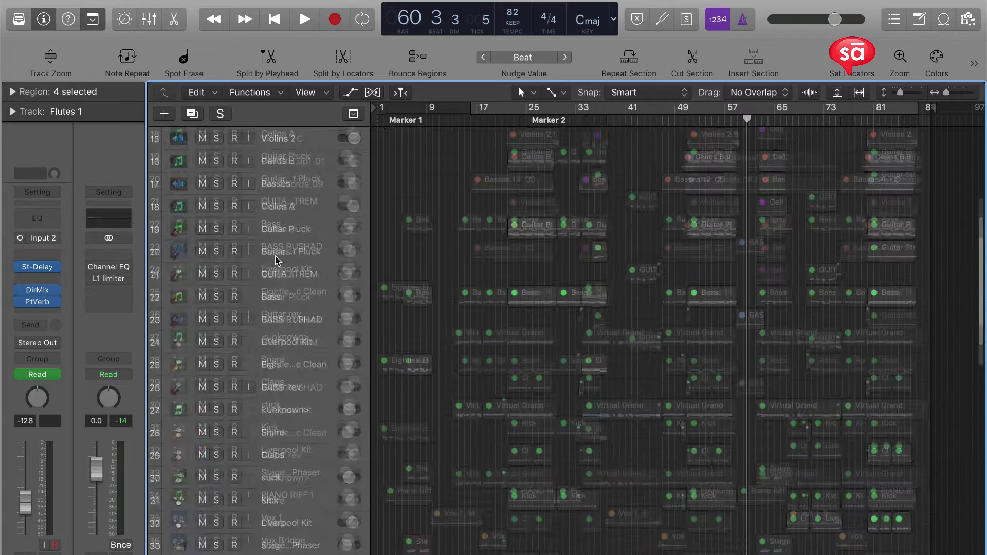
{"action": "key", "text": "super+a"}
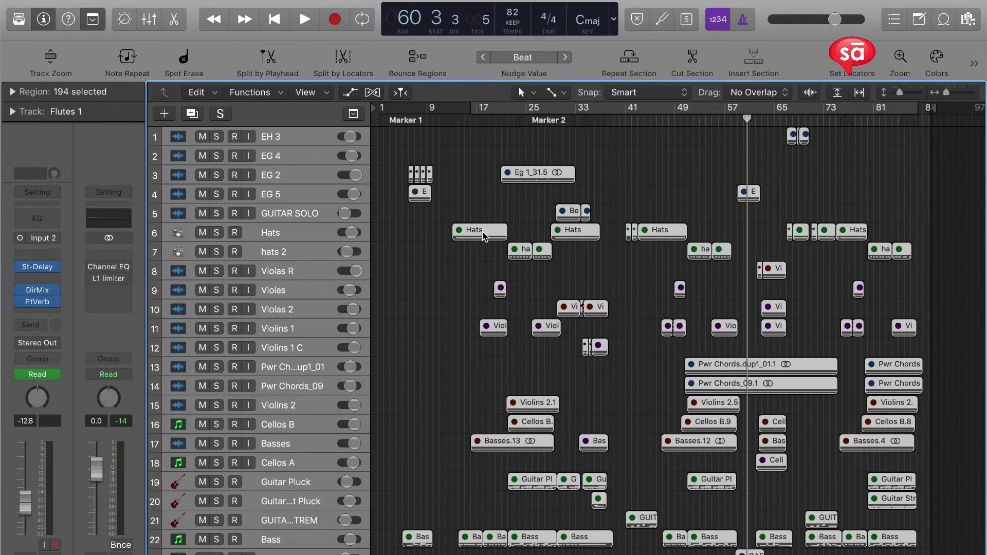
{"action": "key", "text": "Delete"}
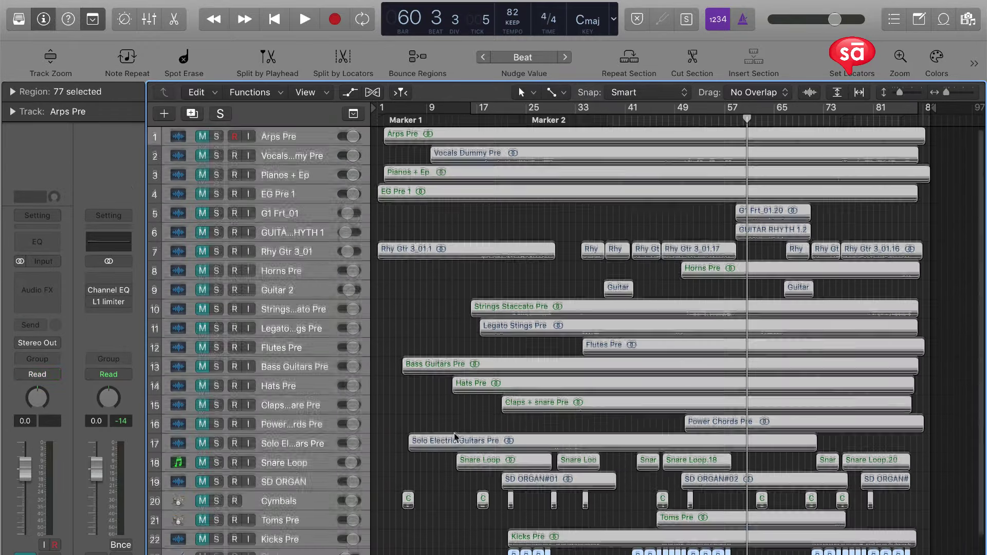
Unmute all the remaining tracks at once and select the EG 1 track.
{"action": "scroll", "coordinate": [455, 437], "scroll_direction": "down", "scroll_amount": 3}
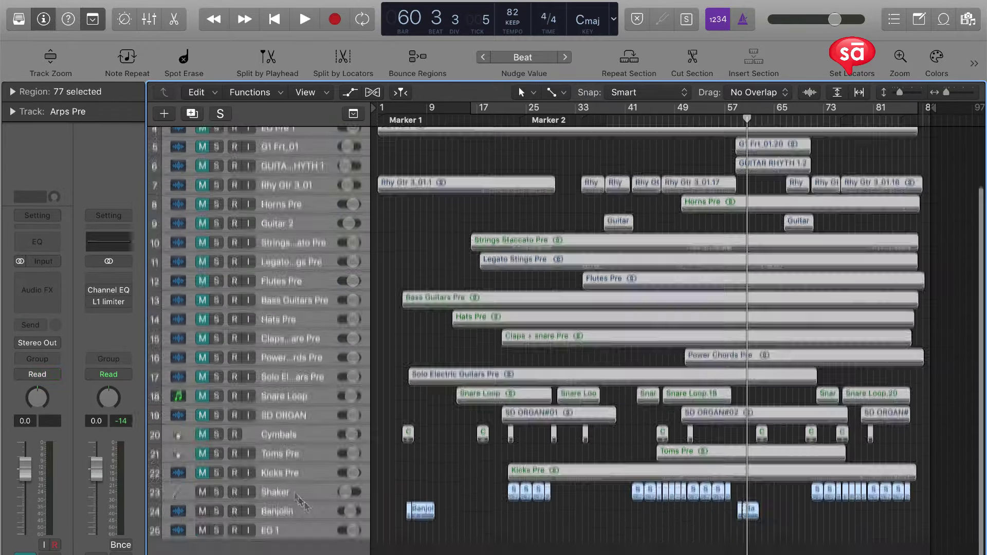
{"action": "left_click", "coordinate": [203, 326], "text": "alt"}
{"action": "left_click", "coordinate": [314, 536]}
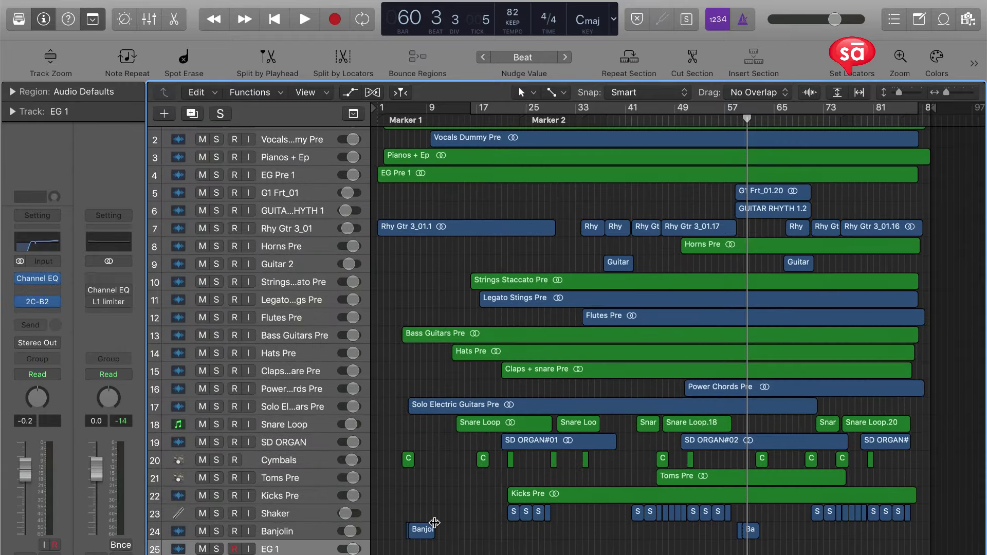
Look over the regions on all remaining tracks, from Arps Pre down to EG 1.
{"action": "scroll", "coordinate": [434, 522], "scroll_direction": "up", "scroll_amount": 3}
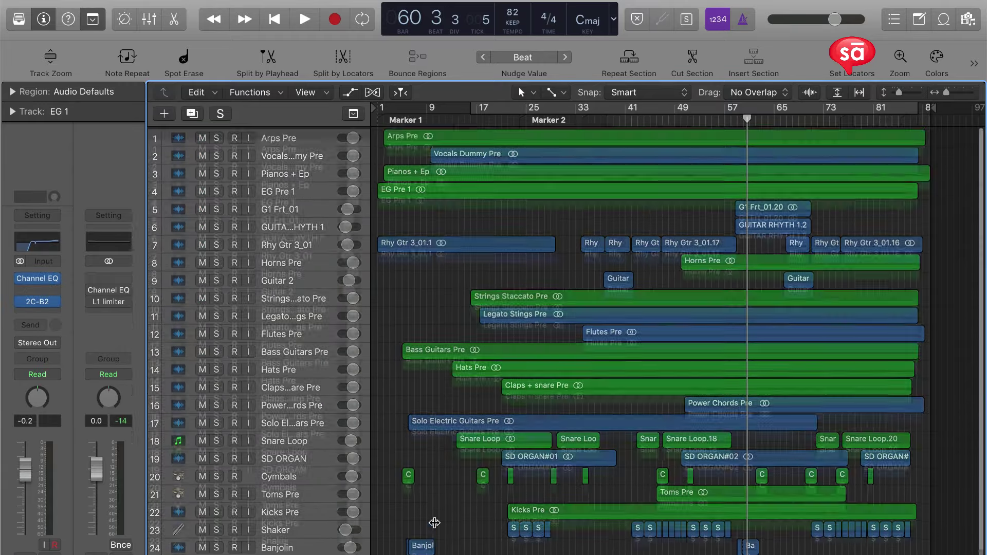
{"action": "scroll", "coordinate": [435, 523], "scroll_direction": "up", "scroll_amount": 5}
{"action": "scroll", "coordinate": [435, 524], "scroll_direction": "up", "scroll_amount": 4}
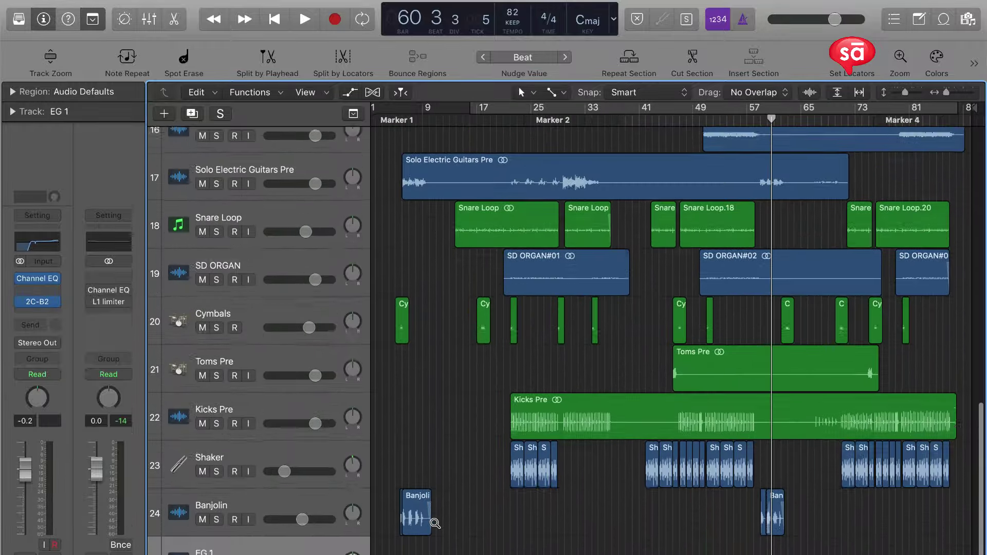
{"action": "scroll", "coordinate": [436, 524], "scroll_direction": "right", "scroll_amount": 4}
{"action": "scroll", "coordinate": [435, 527], "scroll_direction": "left", "scroll_amount": 1}
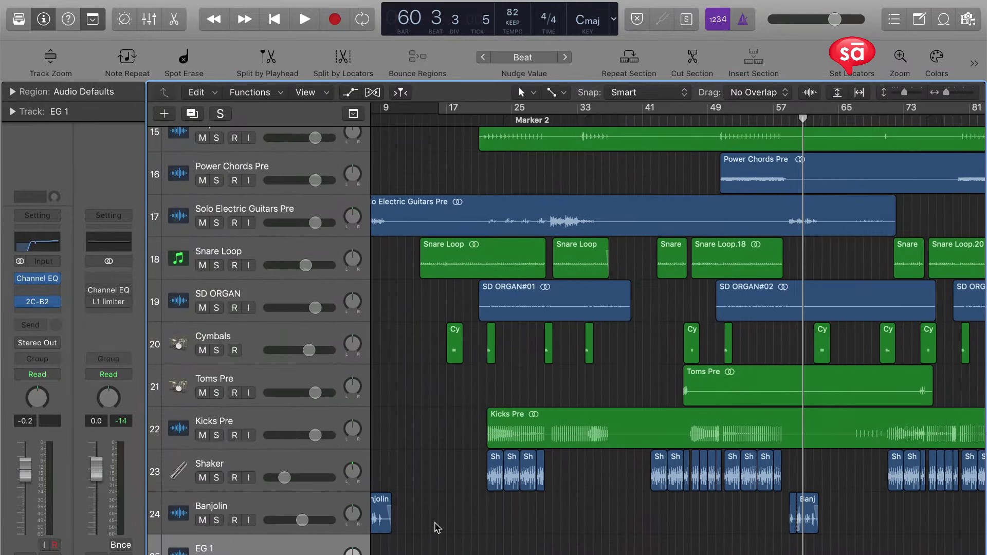
{"action": "scroll", "coordinate": [437, 527], "scroll_direction": "left", "scroll_amount": 3}
{"action": "scroll", "coordinate": [437, 528], "scroll_direction": "down", "scroll_amount": 3}
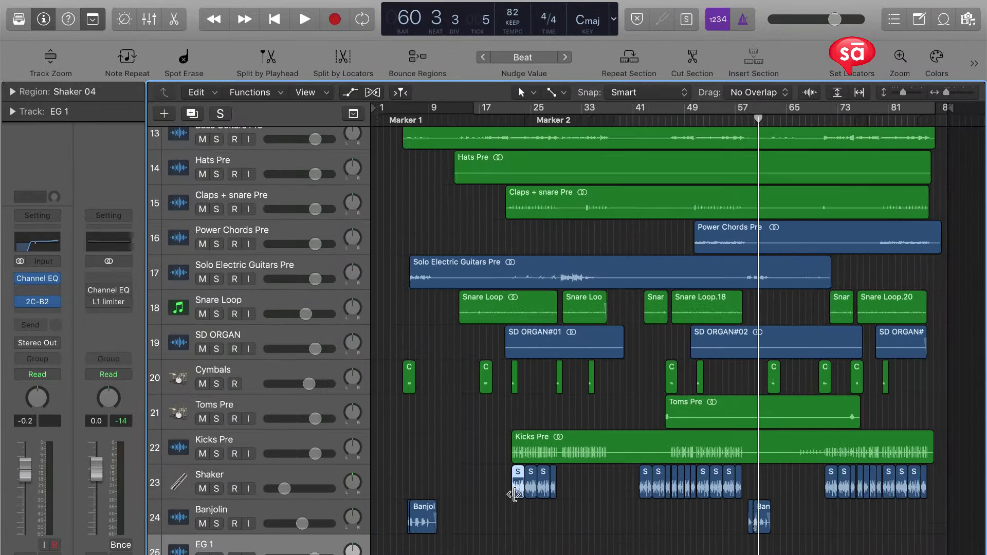
{"action": "scroll", "coordinate": [463, 494], "scroll_direction": "up", "scroll_amount": 15}
{"action": "scroll", "coordinate": [484, 457], "scroll_direction": "down", "scroll_amount": 5}
{"action": "scroll", "coordinate": [483, 457], "scroll_direction": "up", "scroll_amount": 2}
{"action": "scroll", "coordinate": [483, 456], "scroll_direction": "down", "scroll_amount": 1}
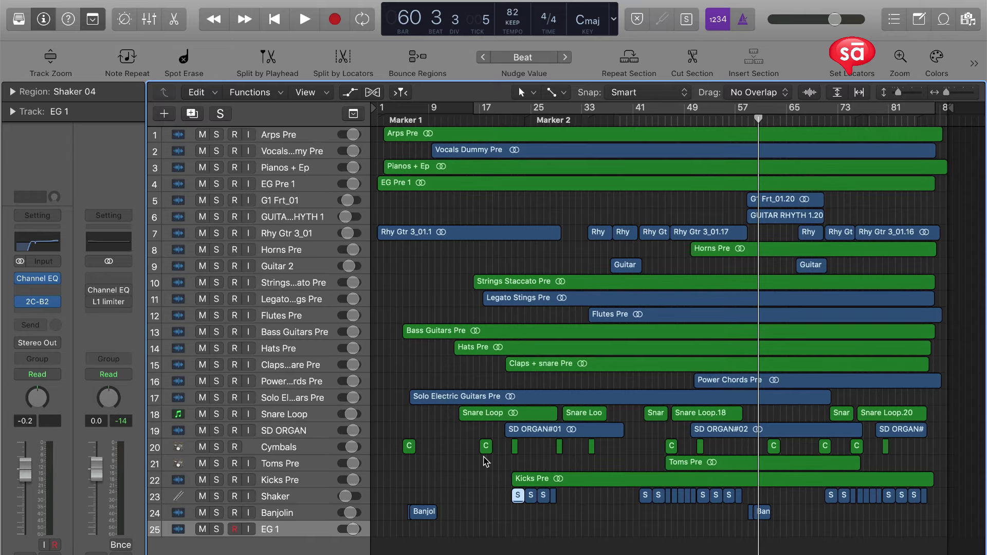
{"action": "scroll", "coordinate": [484, 458], "scroll_direction": "down", "scroll_amount": 1}
{"action": "scroll", "coordinate": [483, 460], "scroll_direction": "up", "scroll_amount": 3}
{"action": "scroll", "coordinate": [484, 460], "scroll_direction": "down", "scroll_amount": 2}
{"action": "scroll", "coordinate": [484, 464], "scroll_direction": "up", "scroll_amount": 3}
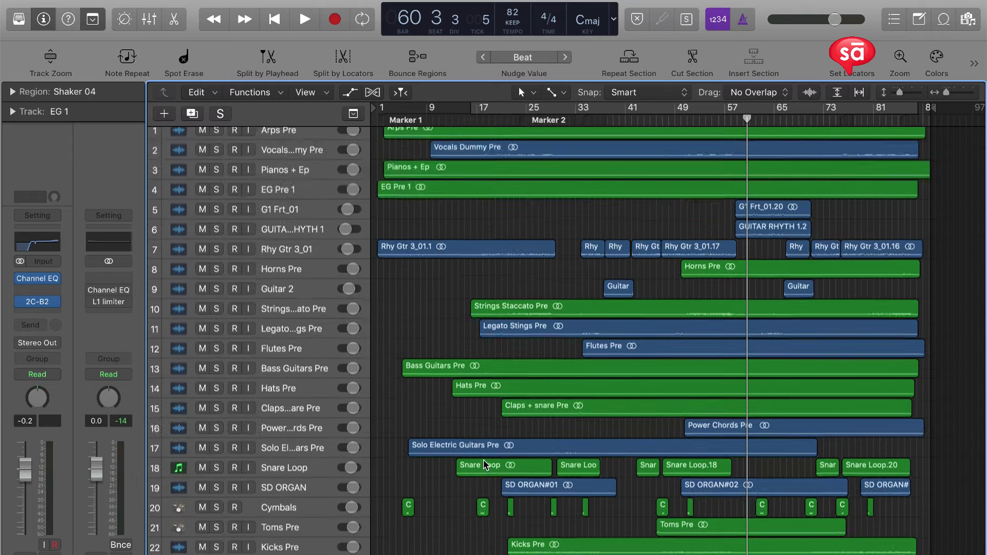
{"action": "scroll", "coordinate": [484, 464], "scroll_direction": "down", "scroll_amount": 1}
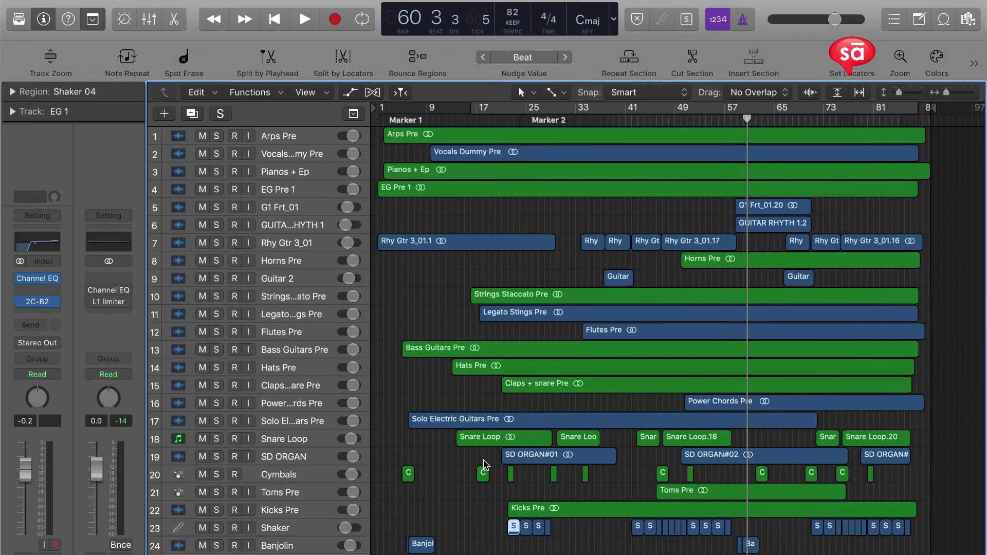
{"action": "scroll", "coordinate": [483, 464], "scroll_direction": "up", "scroll_amount": 2}
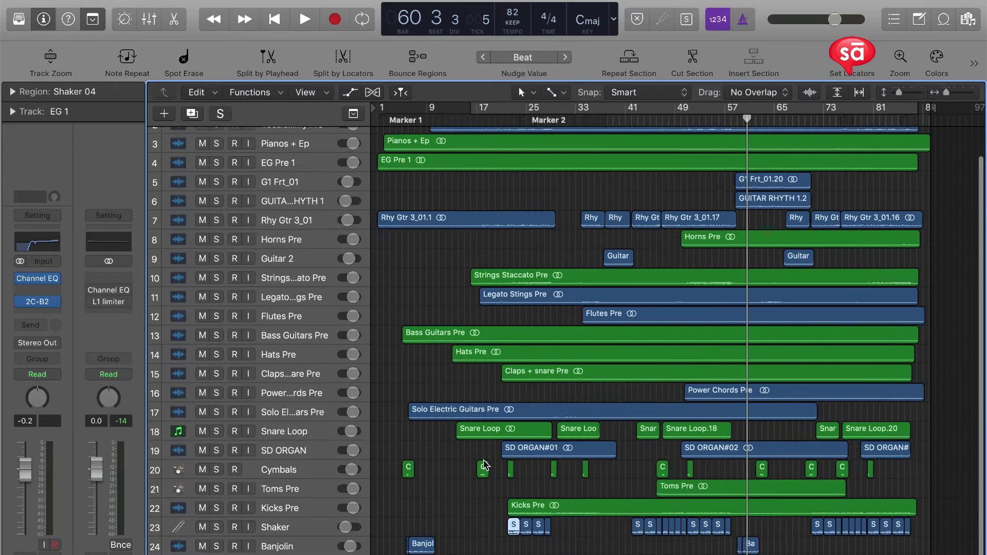
{"action": "scroll", "coordinate": [483, 464], "scroll_direction": "down", "scroll_amount": 2}
{"action": "scroll", "coordinate": [486, 465], "scroll_direction": "up", "scroll_amount": 1}
{"action": "scroll", "coordinate": [478, 463], "scroll_direction": "up", "scroll_amount": 1}
{"action": "scroll", "coordinate": [478, 462], "scroll_direction": "down", "scroll_amount": 1}
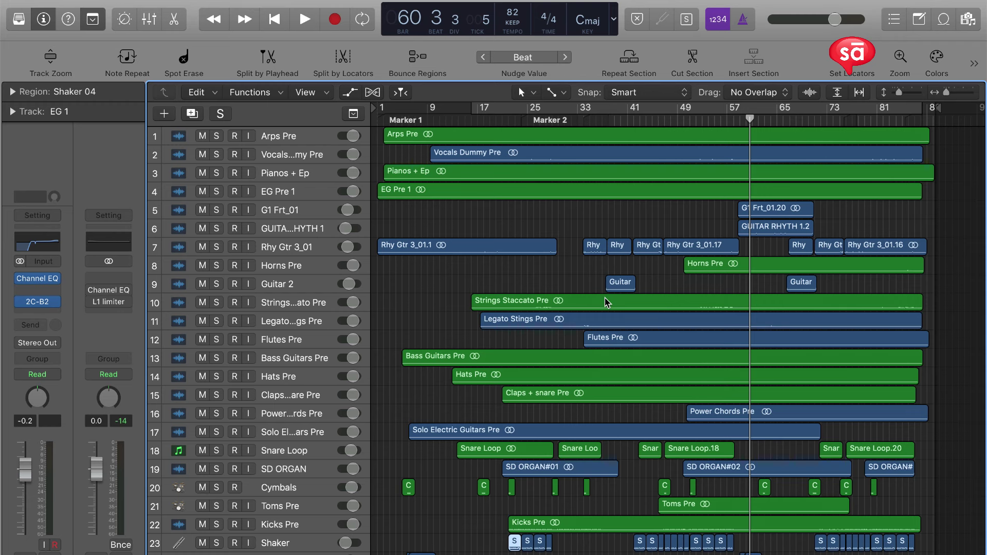
Open the mixer and place the playhead at bar 59.
{"action": "scroll", "coordinate": [615, 374], "scroll_direction": "down", "scroll_amount": 1}
{"action": "left_click", "coordinate": [419, 338]}
{"action": "scroll", "coordinate": [441, 292], "scroll_direction": "up", "scroll_amount": 1}
{"action": "scroll", "coordinate": [445, 297], "scroll_direction": "down", "scroll_amount": 3}
{"action": "key", "text": "x"}
{"action": "key", "text": "x"}
{"action": "left_click", "coordinate": [594, 121]}
{"action": "left_click_drag", "start_coordinate": [595, 120], "coordinate": [737, 121]}
{"action": "key", "text": "x"}
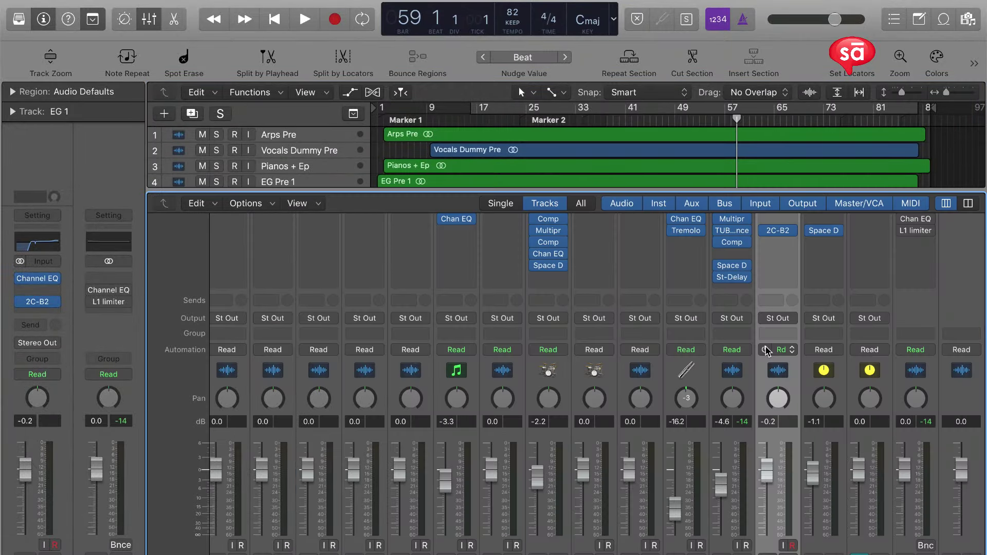
Play the mix from bar 59 and check the channel and Stereo Out levels.
{"action": "key", "text": "space"}
{"action": "key", "text": "space"}
{"action": "scroll", "coordinate": [767, 351], "scroll_direction": "left", "scroll_amount": 1}
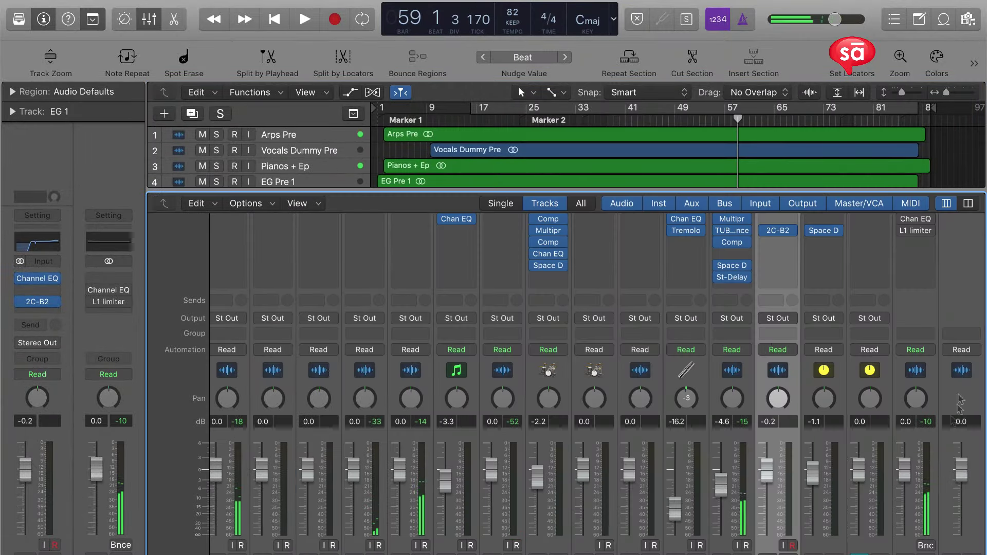
{"action": "key", "text": "space"}
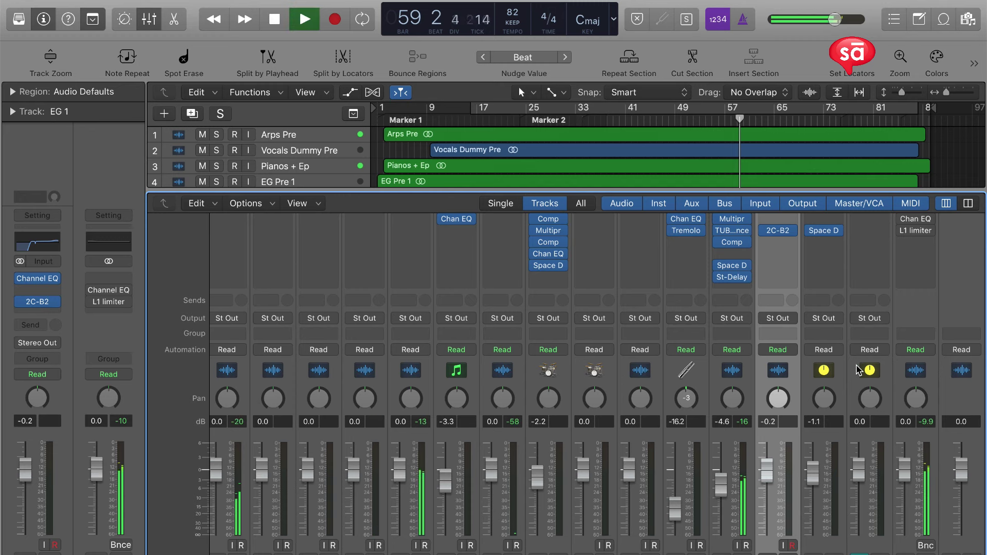
{"action": "key", "text": "space"}
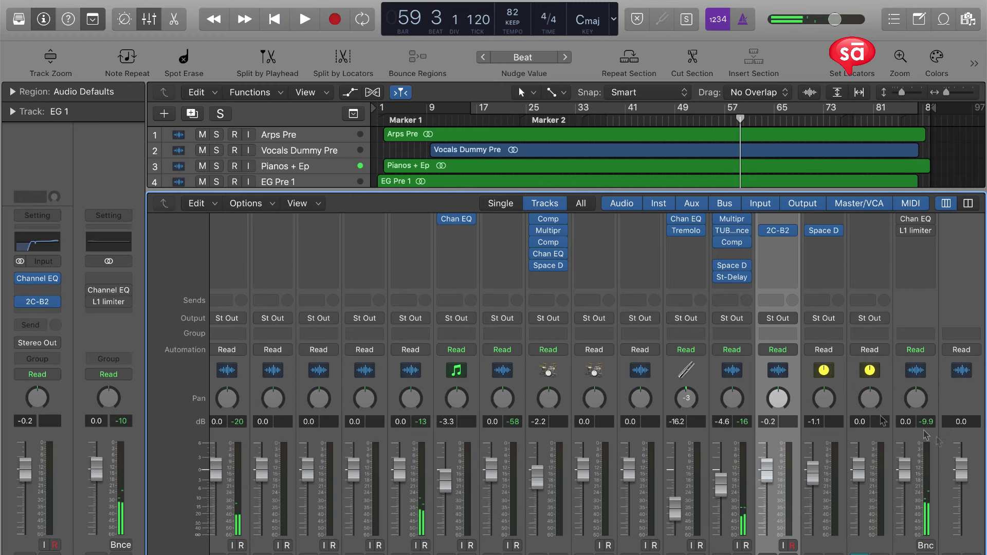
Play the mix on to about bar 66 and select all mixer channels except Stereo Out.
{"action": "key", "text": "x"}
{"action": "key", "text": "space"}
{"action": "key", "text": "x"}
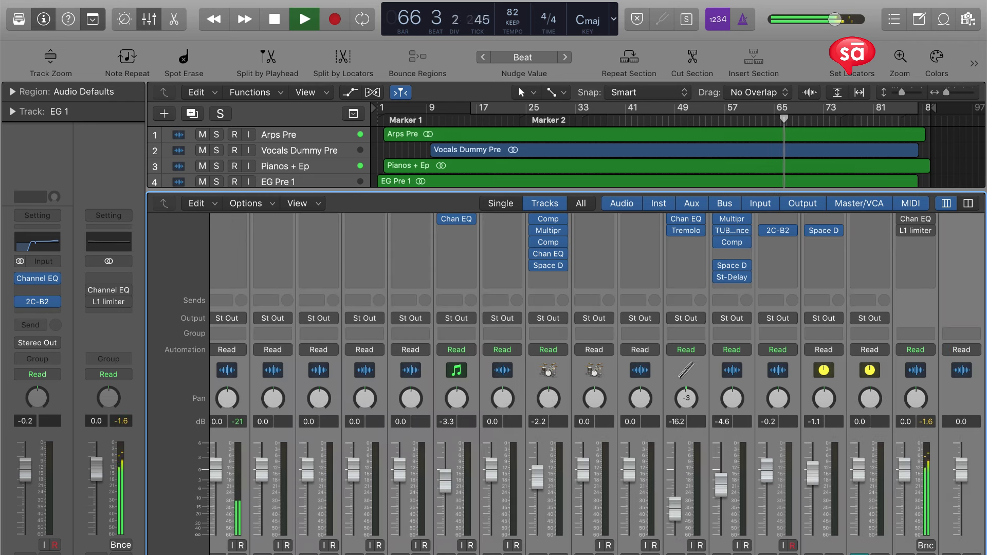
{"action": "key", "text": "space"}
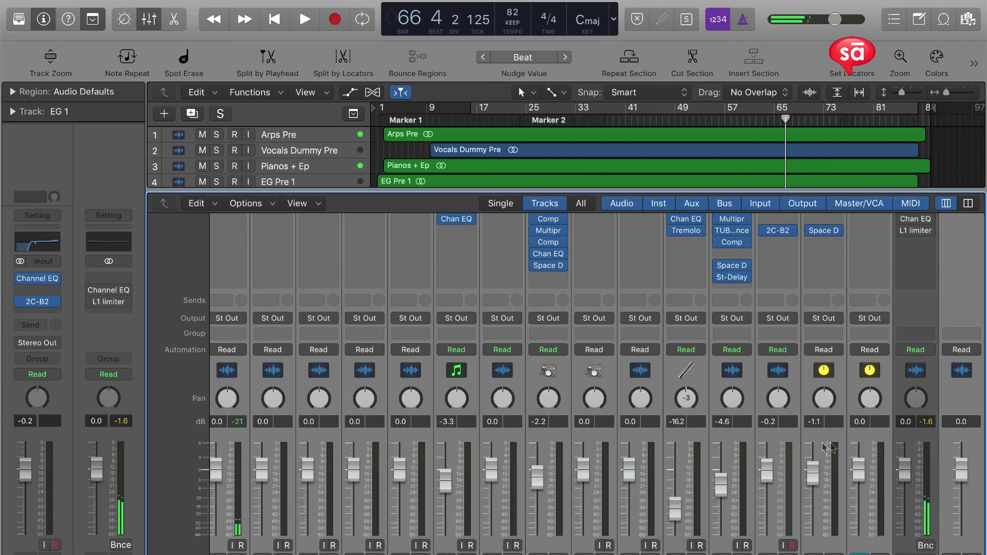
Play from bar 60 and raise all selected channel faders together by about 5.4 dB.
{"action": "left_click_drag", "start_coordinate": [751, 120], "coordinate": [741, 120]}
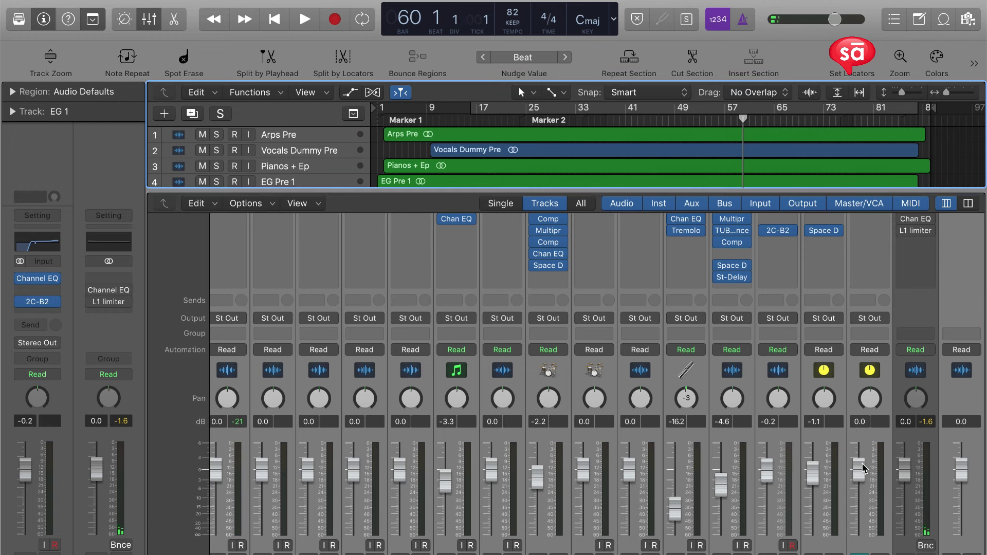
{"action": "key", "text": "space"}
{"action": "key", "text": "Tab"}
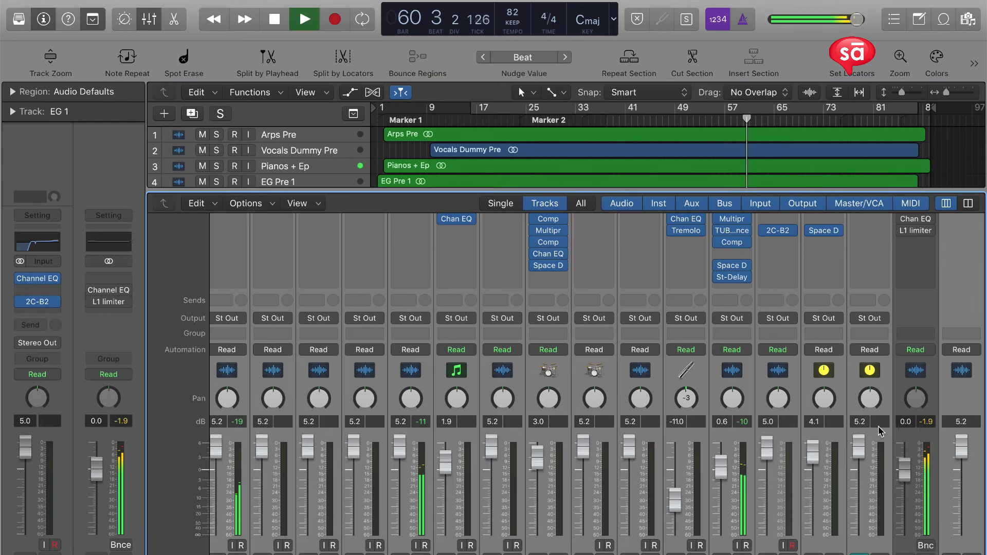
{"action": "key", "text": "space"}
{"action": "key", "text": "x"}
{"action": "key", "text": "x"}
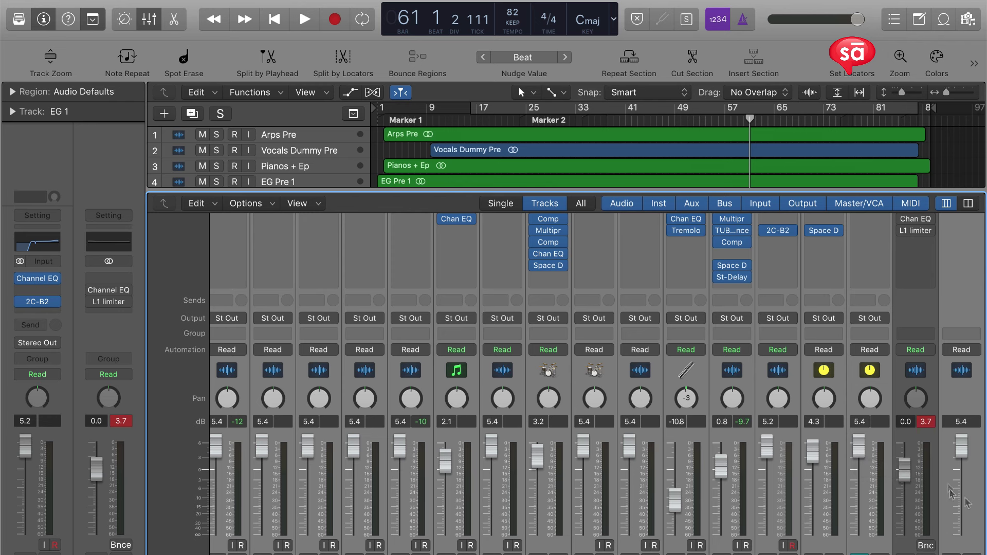
Lower the selected faders together so the Pre tracks sit at -7.6 dB, and return the master fader to 0.0 dB.
{"action": "left_click_drag", "start_coordinate": [964, 454], "coordinate": [962, 492]}
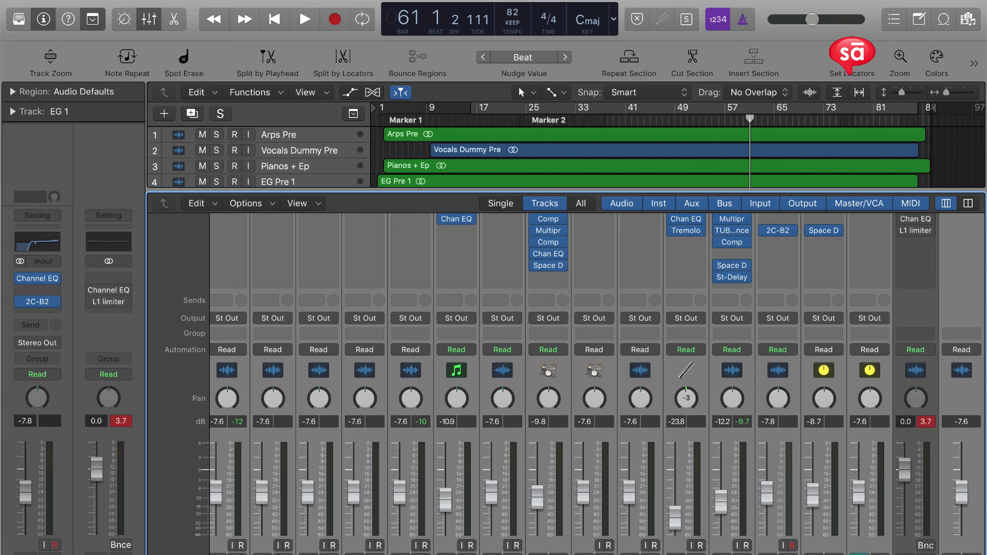
{"action": "left_click", "coordinate": [968, 505]}
{"action": "left_click", "coordinate": [961, 493], "text": "alt"}
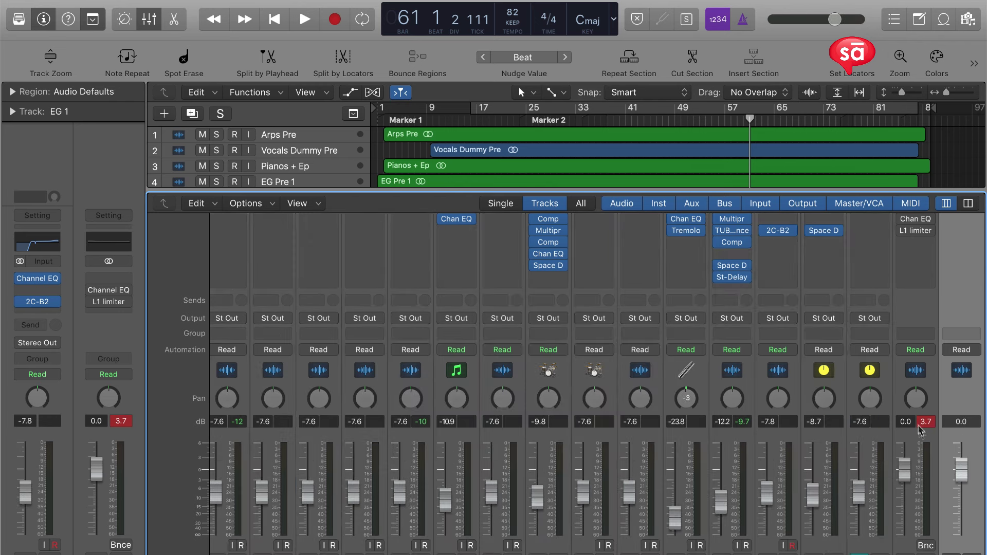
Clear the Stereo Out peak reading and play from bar 57 to about bar 61 to check the mix level.
{"action": "left_click", "coordinate": [918, 421]}
{"action": "key", "text": "x"}
{"action": "left_click", "coordinate": [730, 120]}
{"action": "key", "text": "space"}
{"action": "key", "text": "x"}
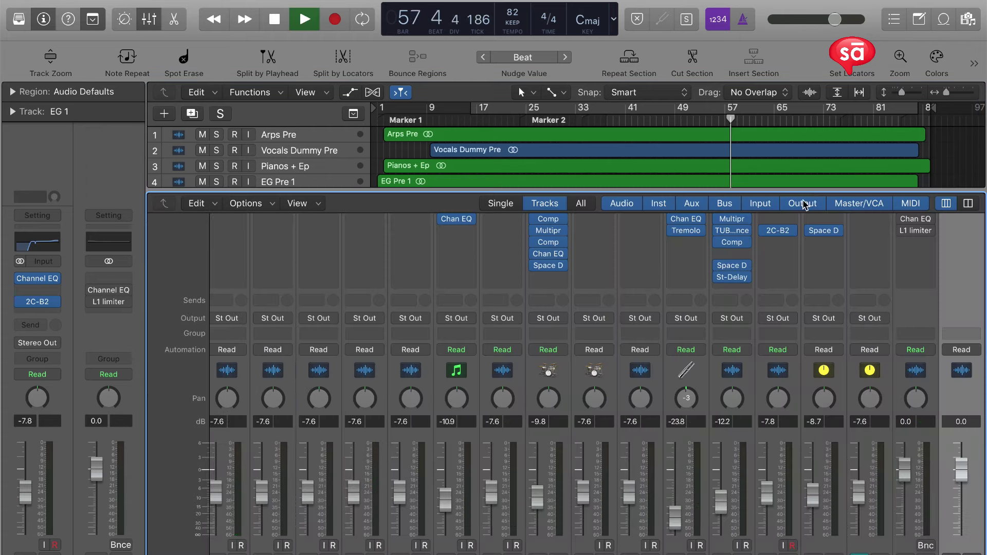
{"action": "key", "text": "space"}
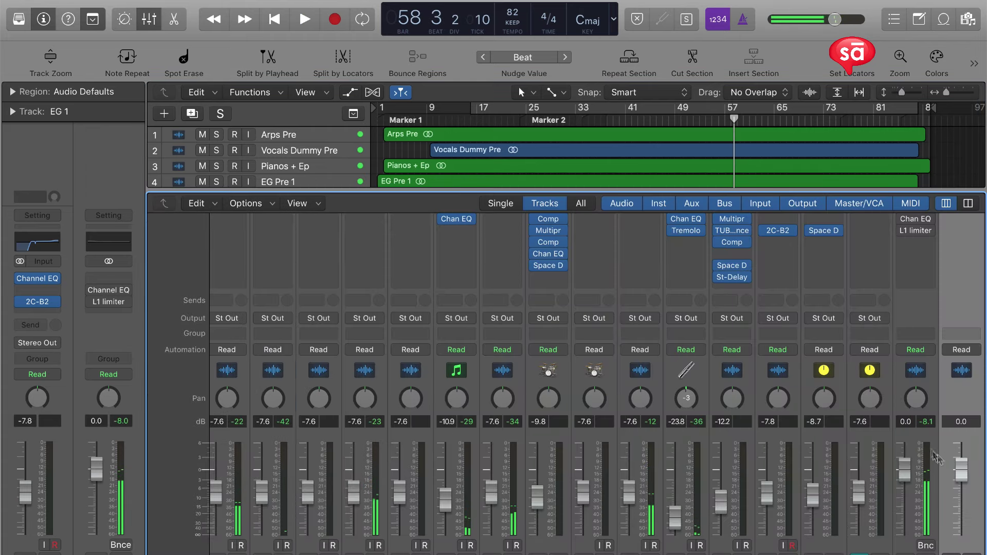
{"action": "key", "text": "space"}
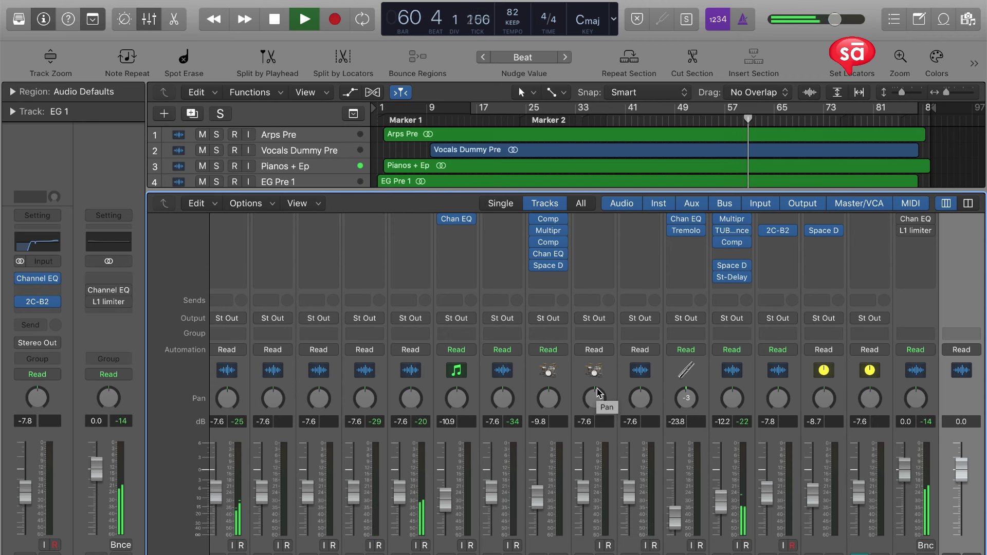
{"action": "key", "text": "space"}
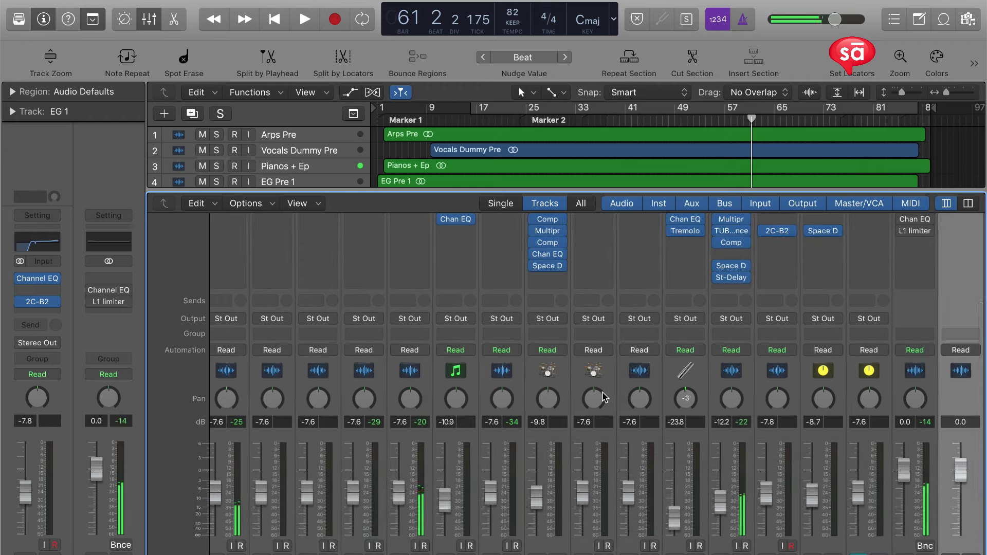
Close the mixer, hide the toolbar and enlarge the height of the tracks.
{"action": "key", "text": "x"}
{"action": "key", "text": "super+Left"}
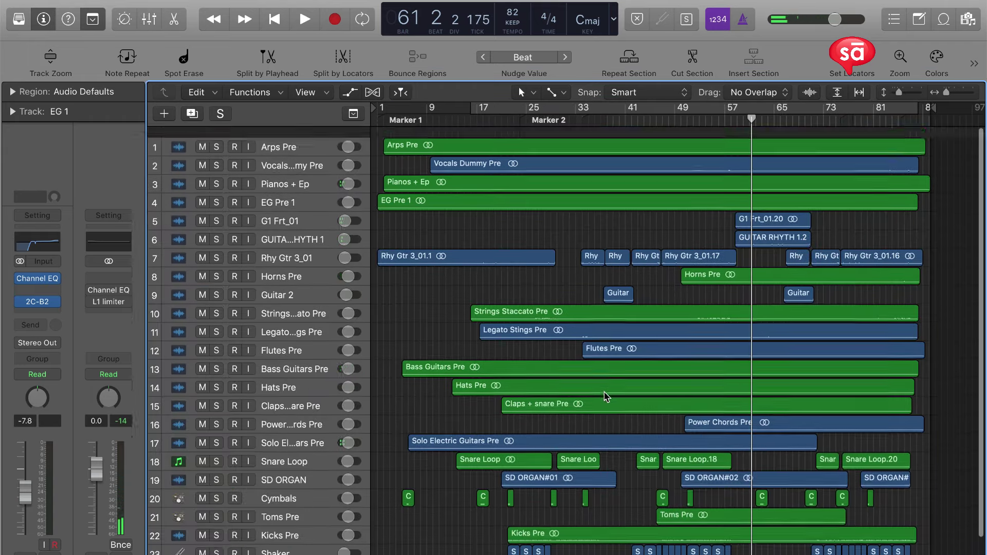
{"action": "left_click", "coordinate": [92, 20]}
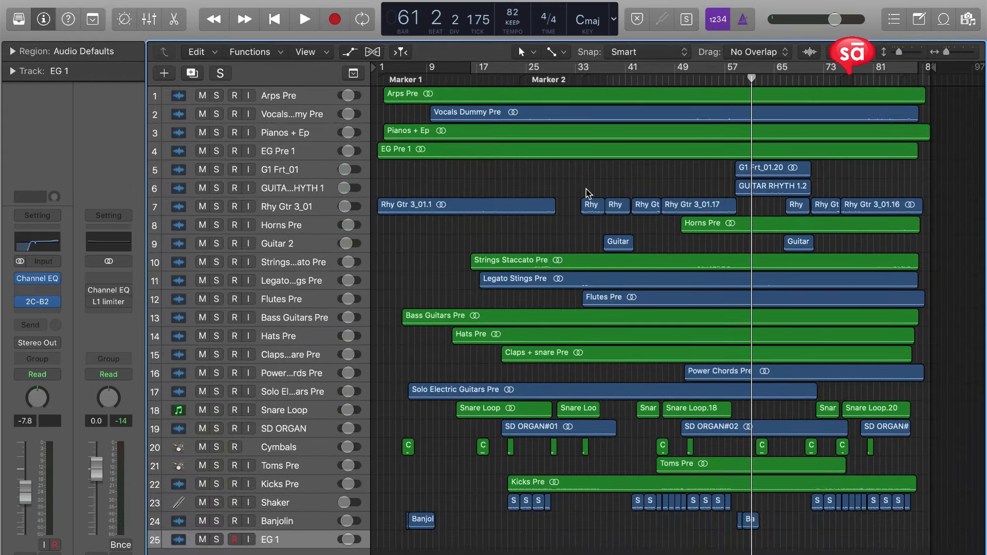
{"action": "key", "text": "super+Up"}
{"action": "key", "text": "super+Up"}
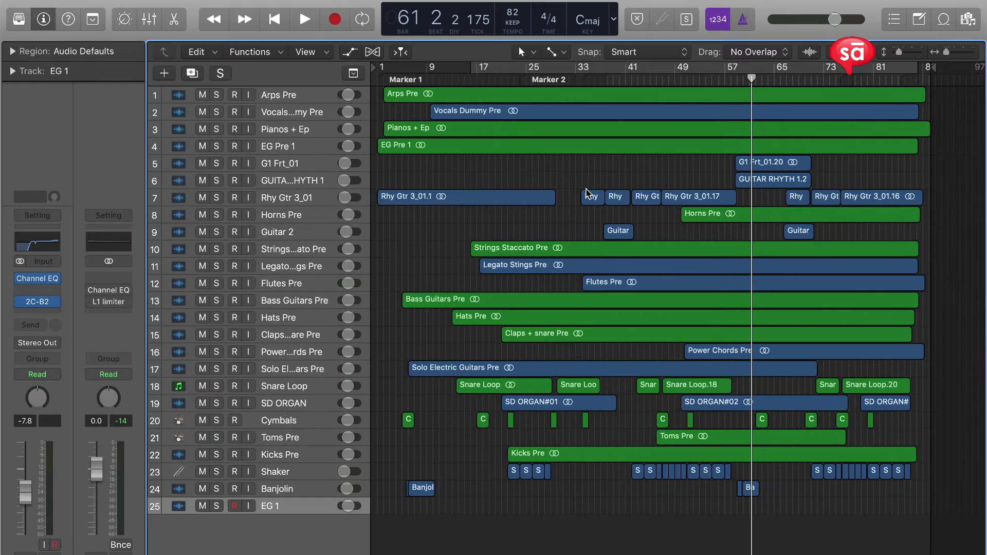
{"action": "key", "text": "super+Down"}
{"action": "key", "text": "super+Down"}
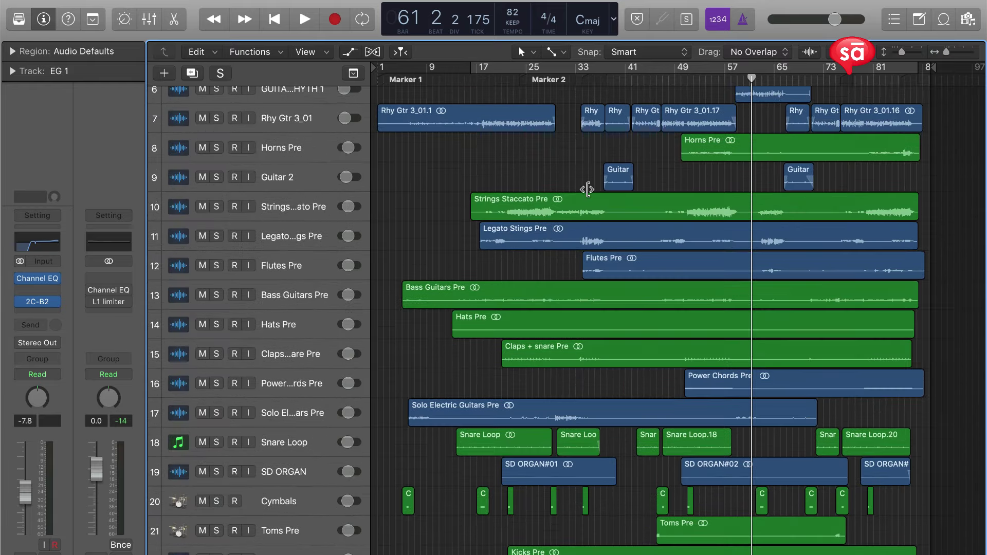
Select the three rhythm guitar tracks from G1 Frt_01 to Rhy Gtr 3_01 with their regions.
{"action": "scroll", "coordinate": [586, 189], "scroll_direction": "up", "scroll_amount": 3}
{"action": "left_click", "coordinate": [280, 167]}
{"action": "left_click", "coordinate": [288, 105], "text": "shift"}
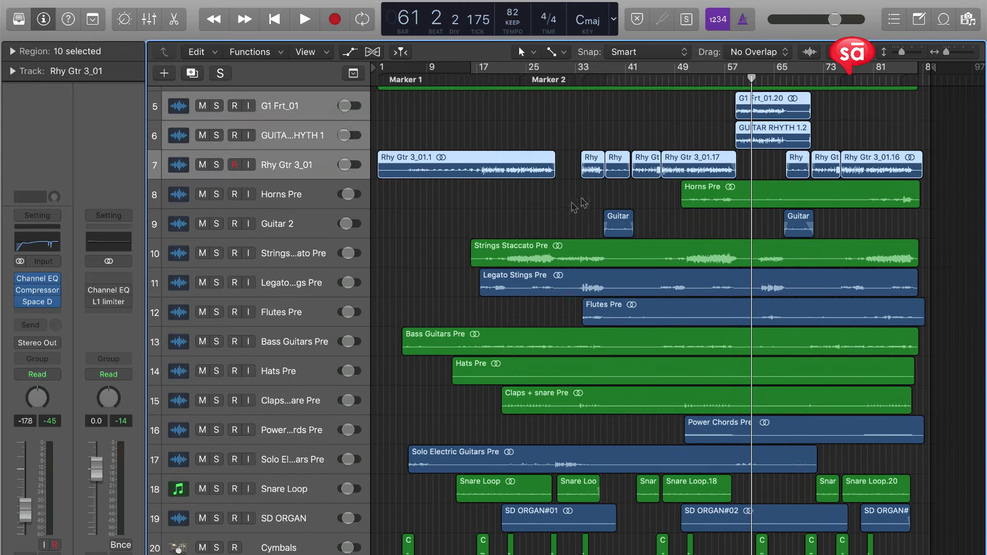
Select the Strings Staccato Pre and Legato Stings Pre tracks and briefly switch solo on and off for them.
{"action": "left_click", "coordinate": [298, 255]}
{"action": "left_click", "coordinate": [301, 284], "text": "shift"}
{"action": "key", "text": "ctrl+s"}
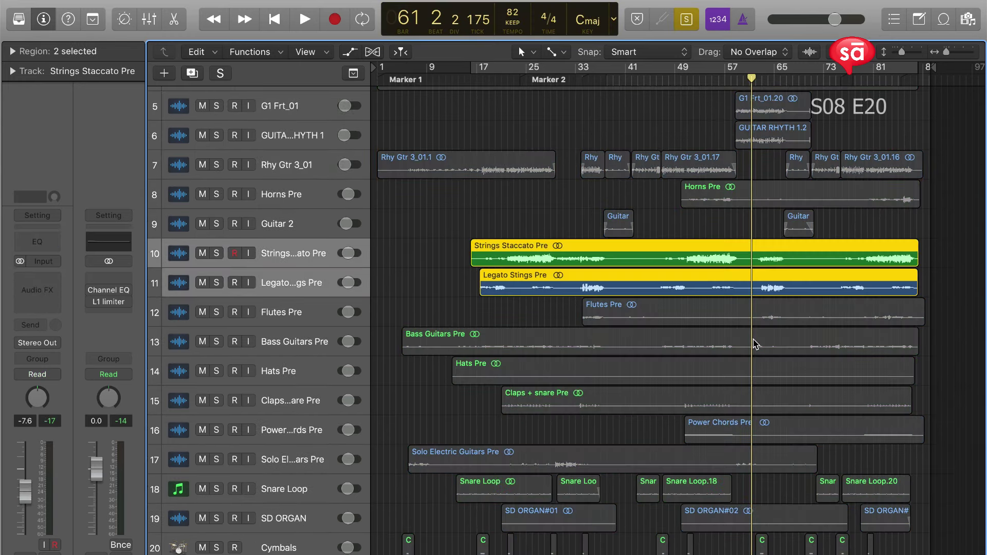
{"action": "key", "text": "ctrl+s"}
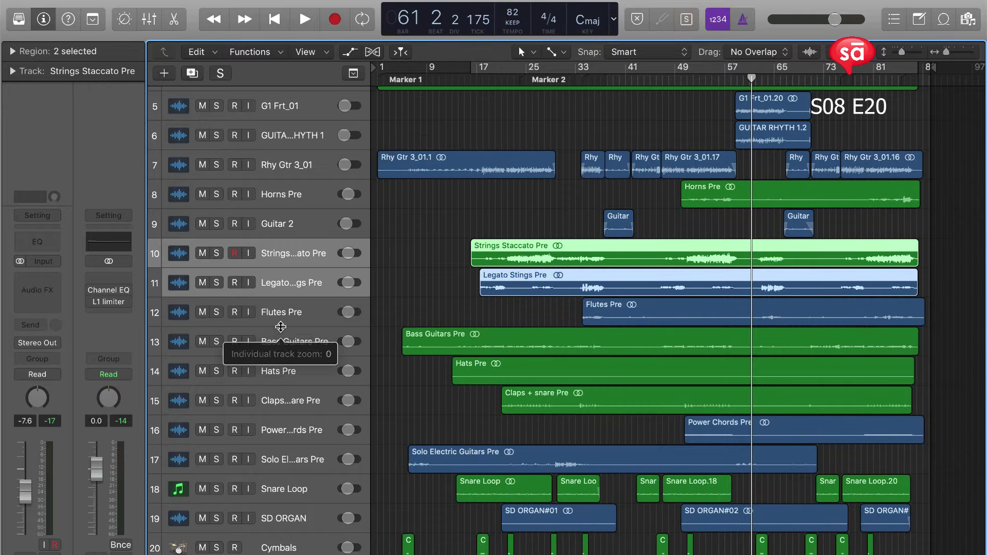
Select the Bass Guitars Pre track and look through the rest of the track list.
{"action": "left_click", "coordinate": [288, 341]}
{"action": "scroll", "coordinate": [392, 377], "scroll_direction": "up", "scroll_amount": 4}
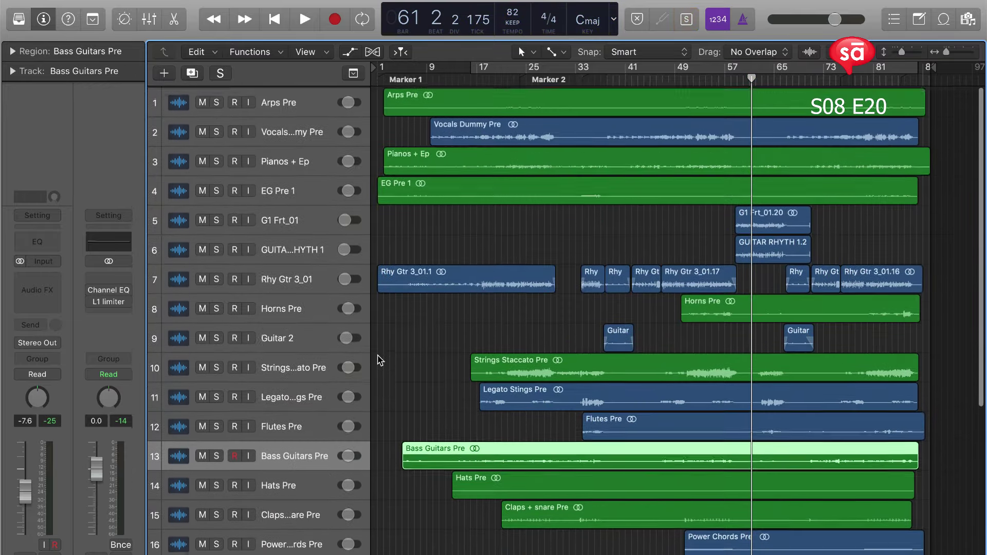
{"action": "scroll", "coordinate": [379, 360], "scroll_direction": "down", "scroll_amount": 2}
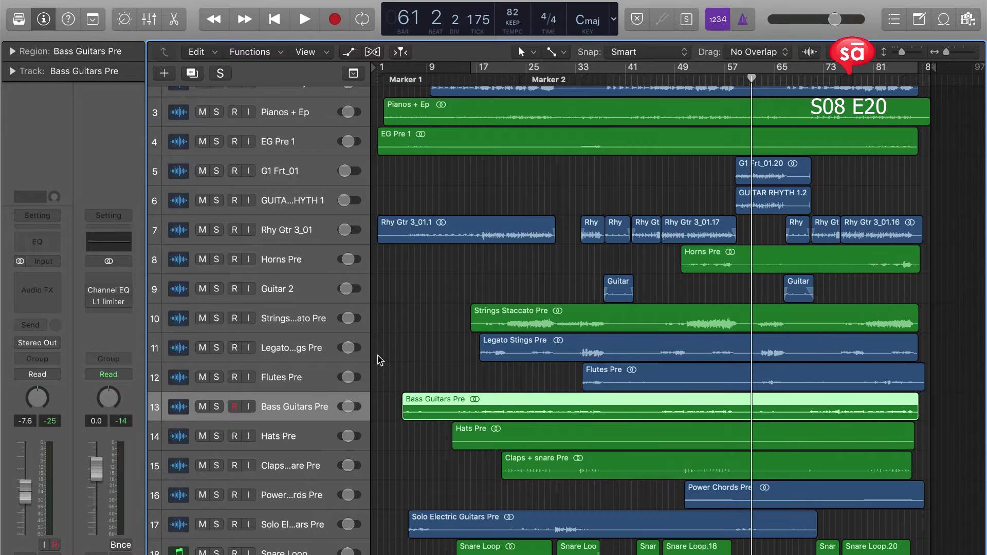
{"action": "scroll", "coordinate": [380, 360], "scroll_direction": "down", "scroll_amount": 8}
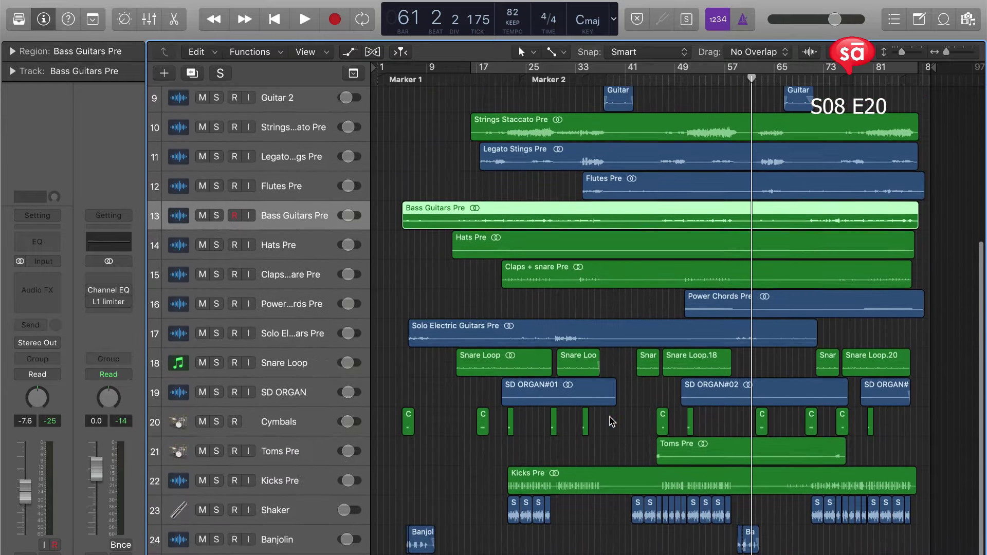